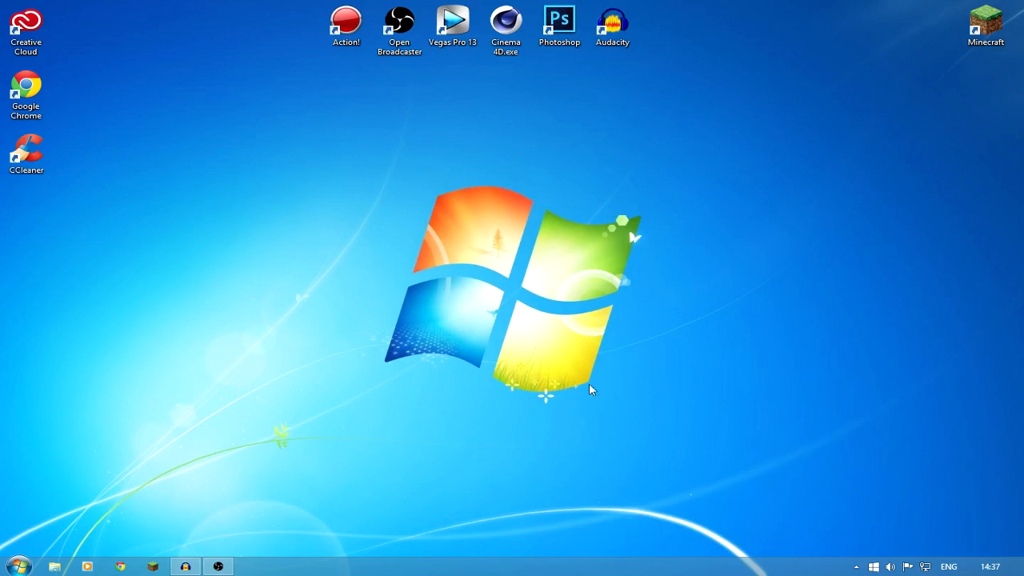
Step: Switch to the Open Broadcaster Software window
left_click(218, 566)
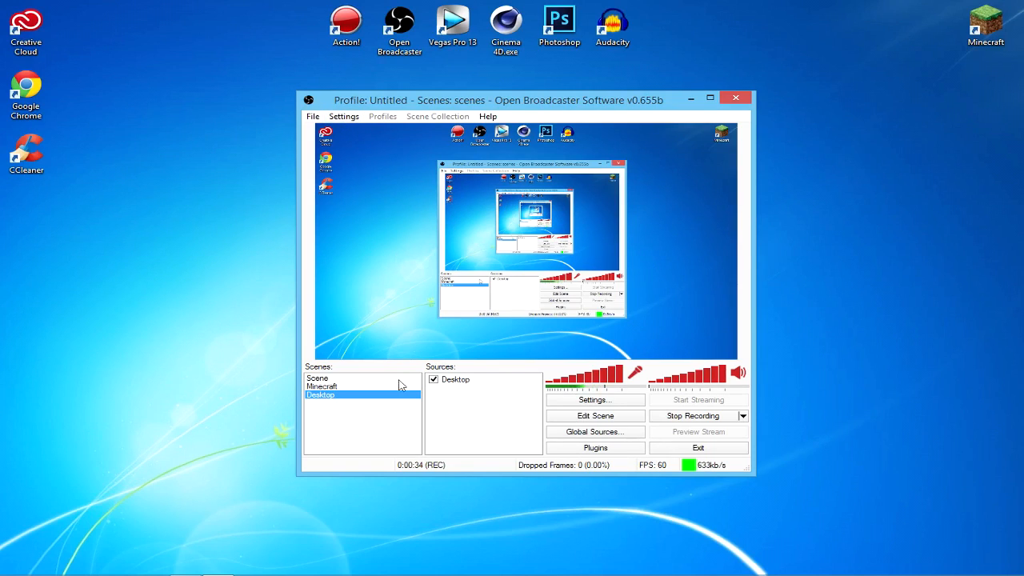
right_click(337, 398)
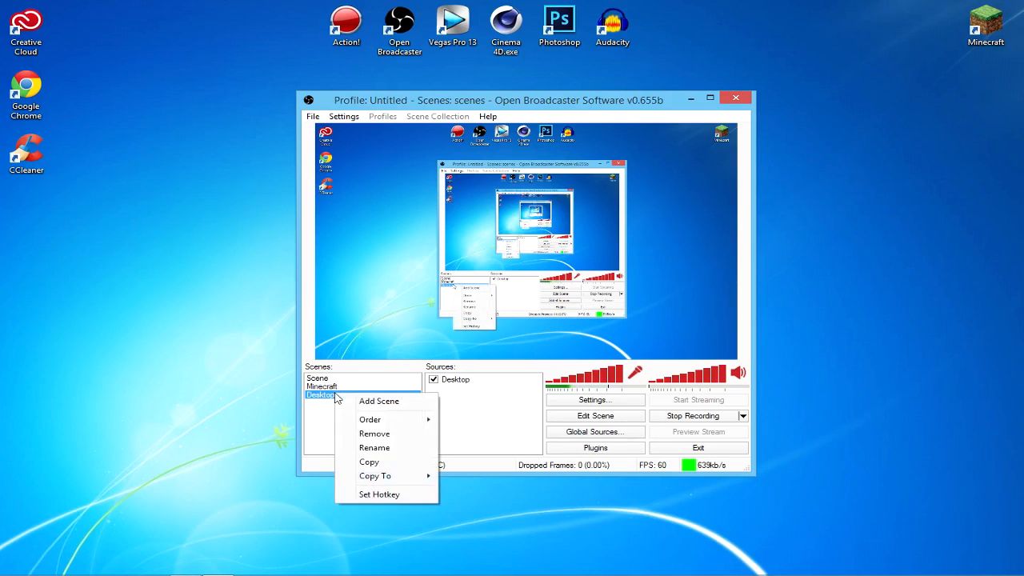
left_click(379, 403)
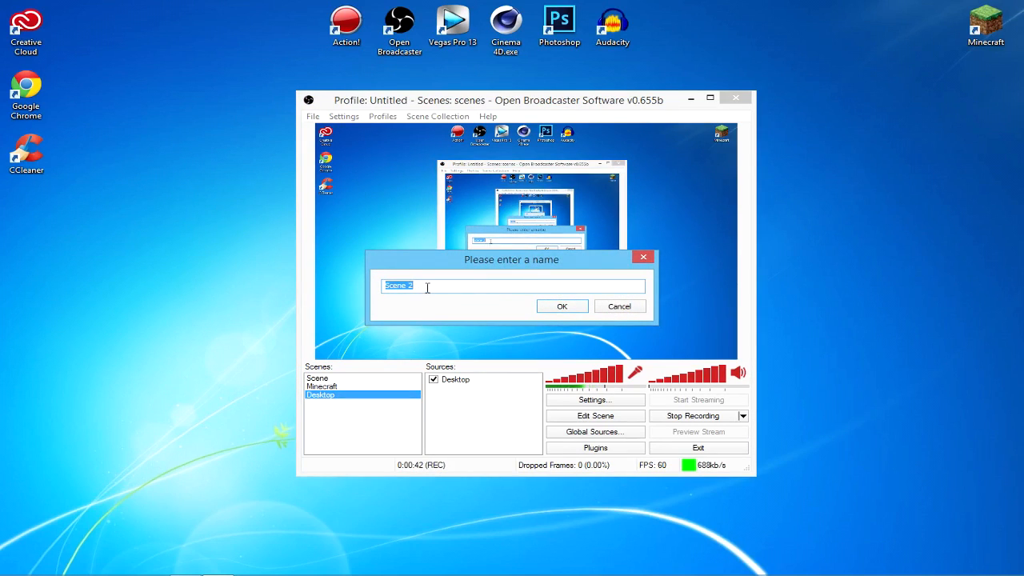
left_click(615, 308)
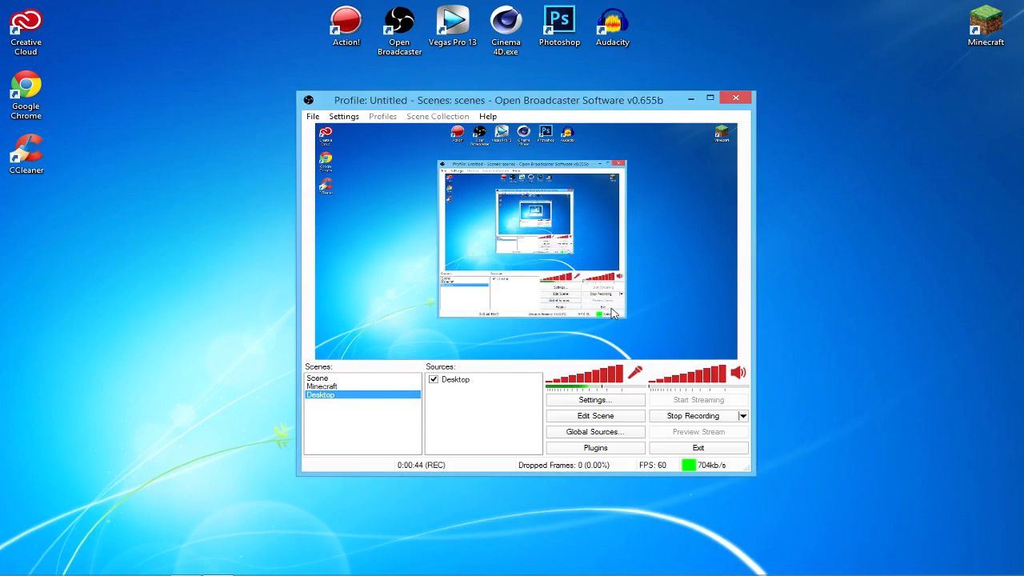
Step: Examine the source types that can be added to the Desktop scene
right_click(472, 405)
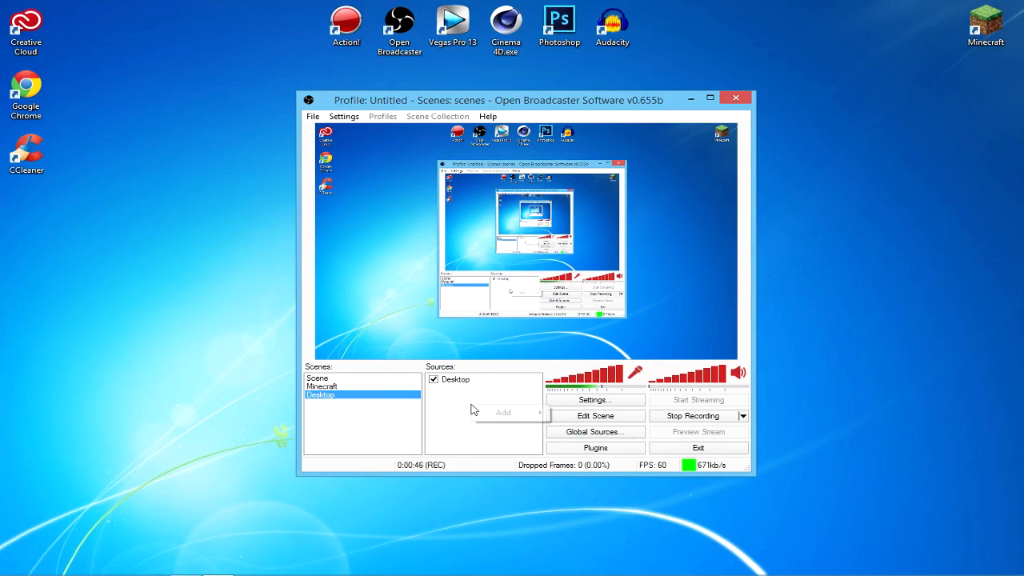
mouse_move(491, 413)
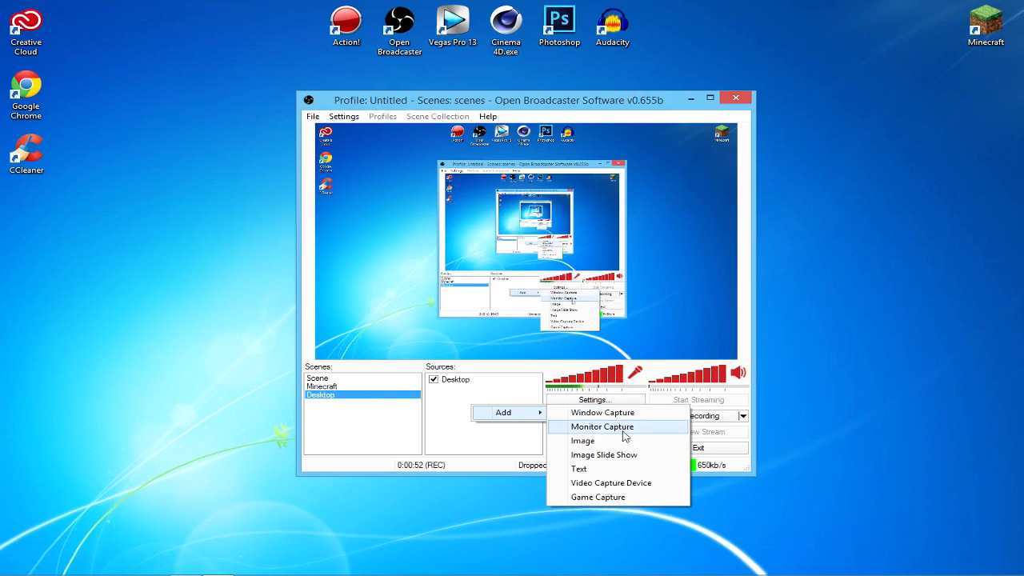
left_click(395, 402)
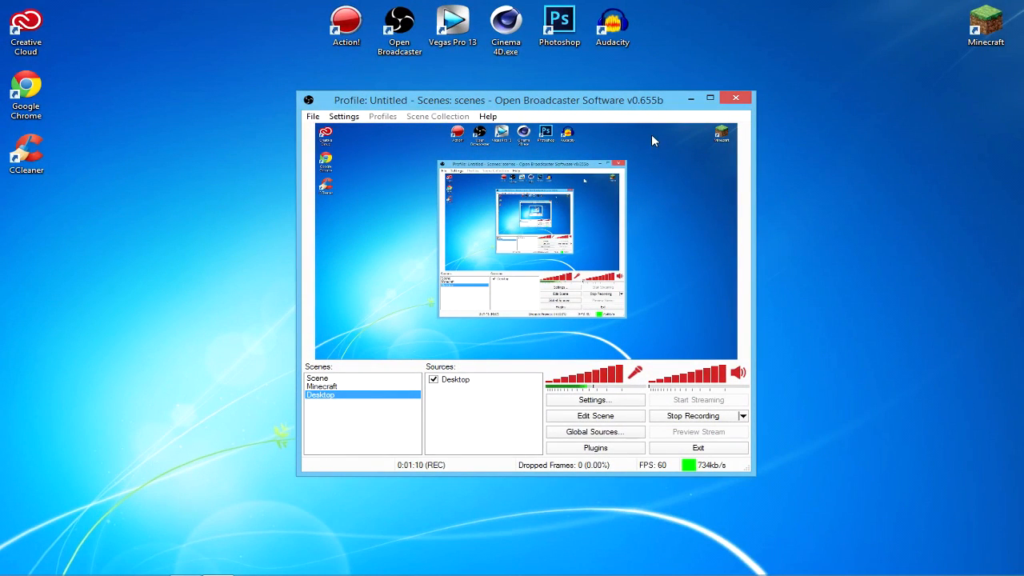
Step: Open the program settings and reposition the dialog below the main window's title area
left_click(344, 117)
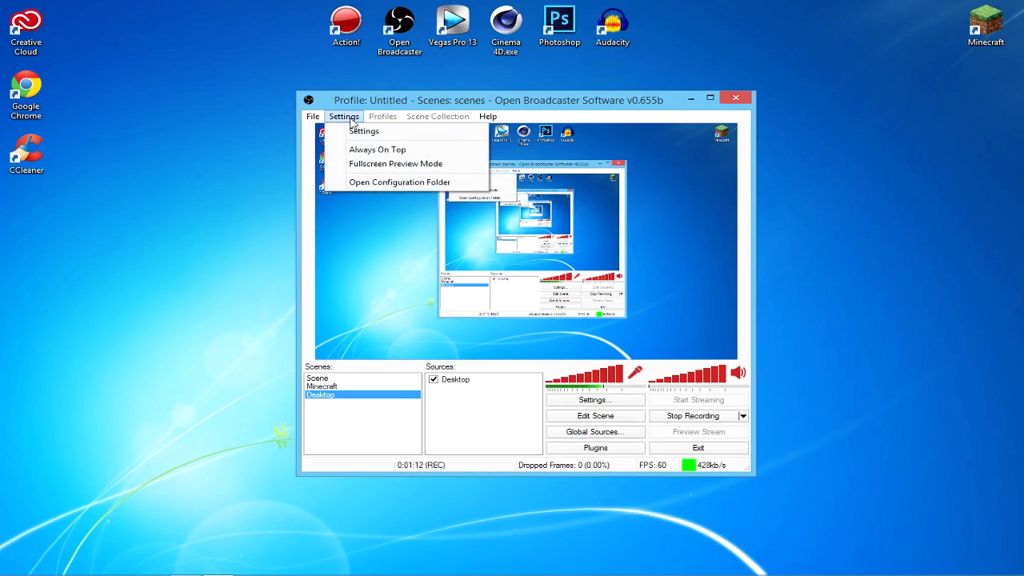
left_click(352, 120)
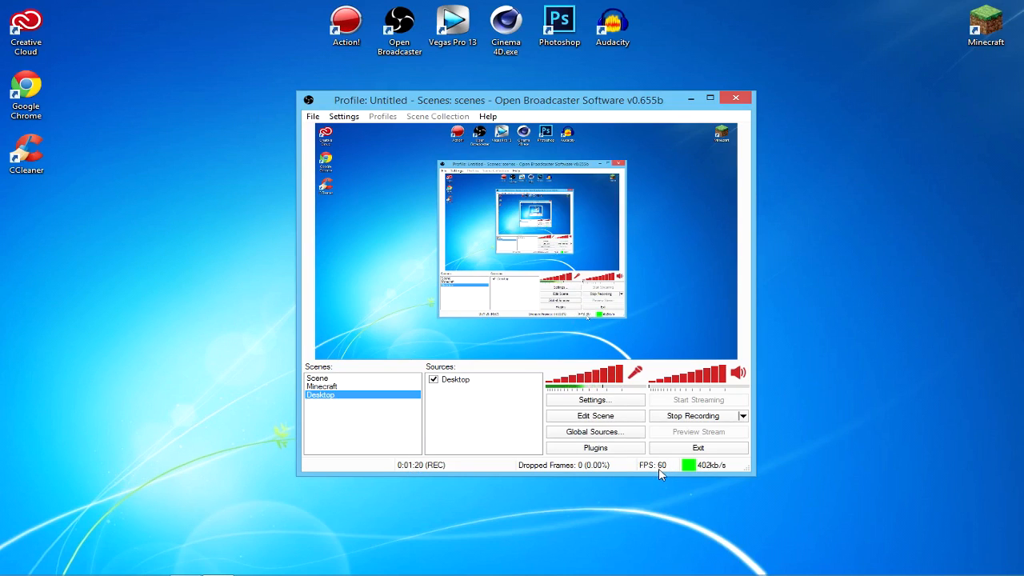
left_click(353, 116)
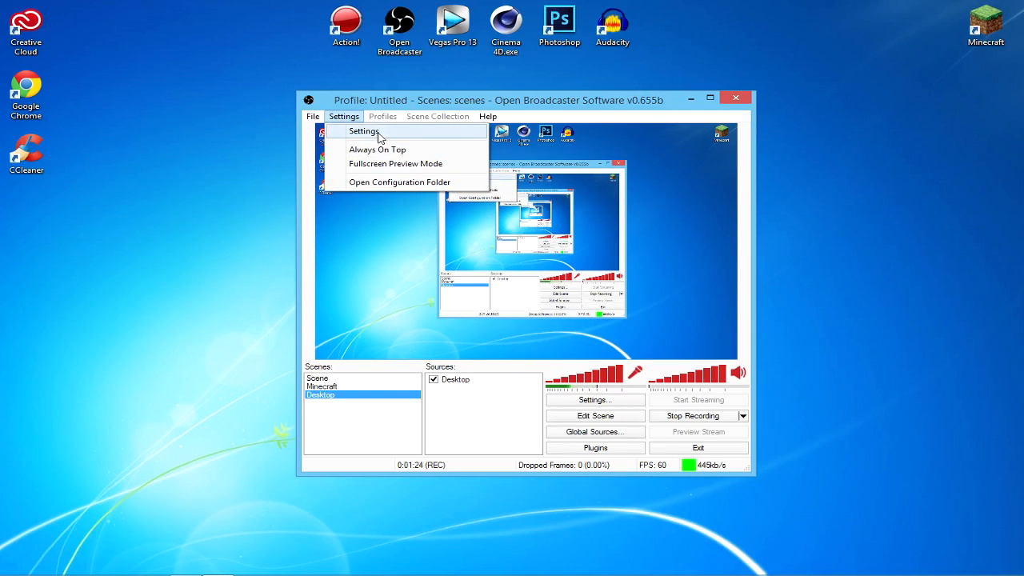
left_click(380, 138)
left_click_drag(452, 68, 626, 182)
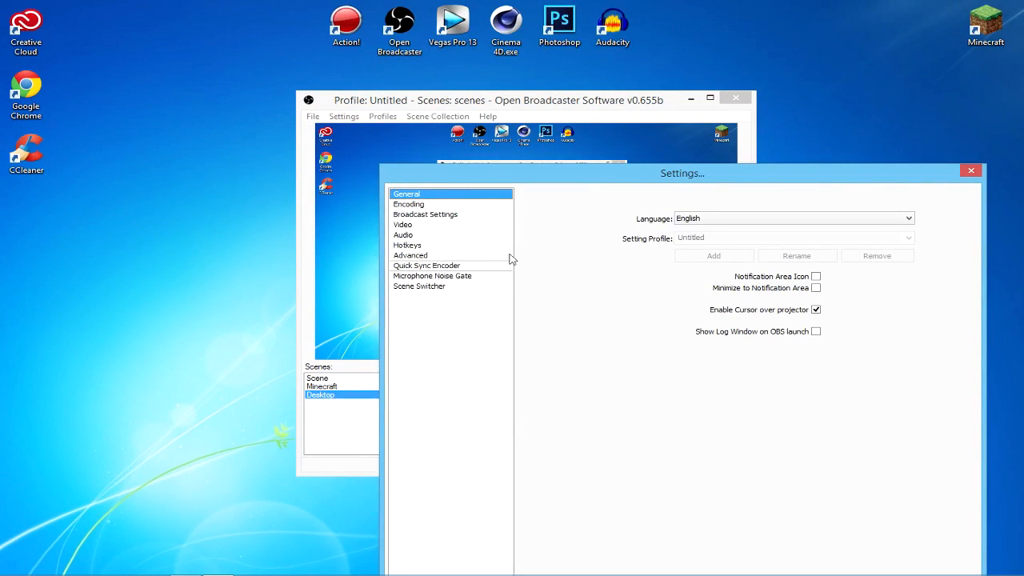
left_click_drag(627, 184, 542, 189)
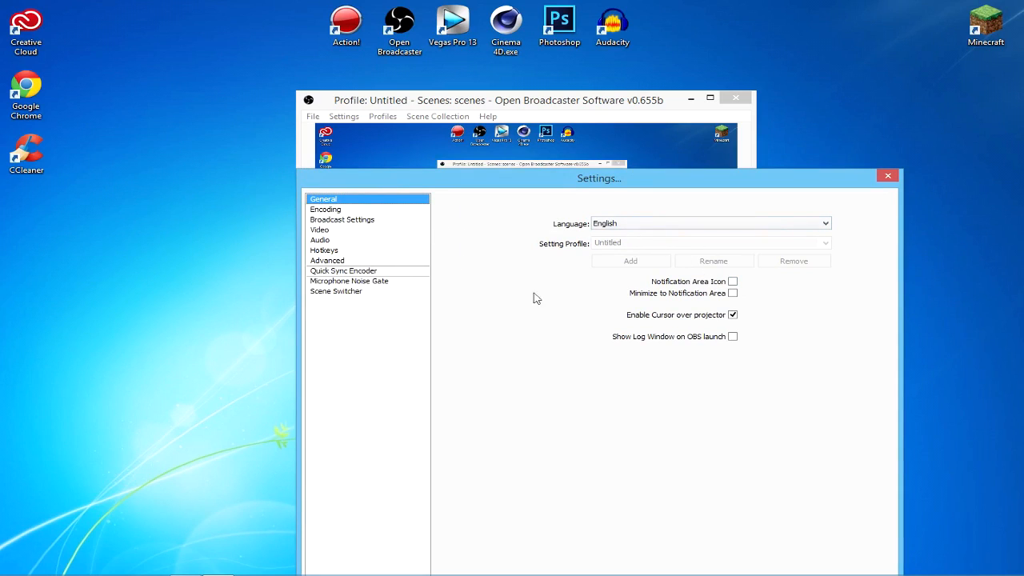
Step: Review the video encoding settings, covering quality balance, maximum bitrate, CBR and custom buffer size
left_click(364, 210)
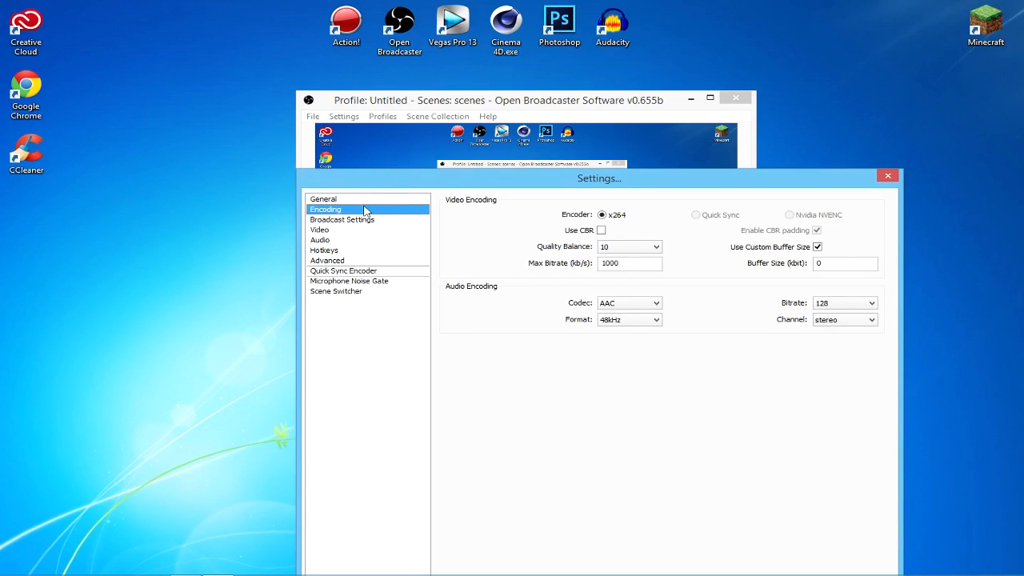
left_click(621, 251)
left_click(621, 252)
left_click_drag(626, 264, 595, 266)
left_click(629, 263)
left_click(602, 230)
left_click(601, 230)
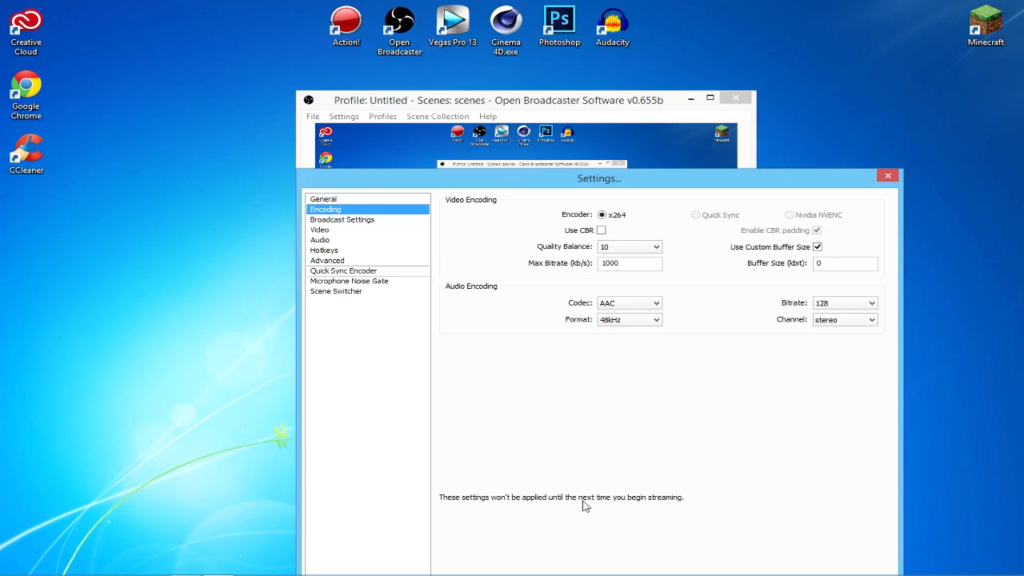
left_click(602, 231)
left_click(602, 230)
double_click(830, 263)
left_click(833, 266)
Step: Review the audio encoding options for codec, format, channel and bitrate
left_click(832, 304)
left_click(837, 301)
left_click(630, 305)
left_click(631, 306)
left_click(630, 305)
left_click(630, 323)
left_click(632, 320)
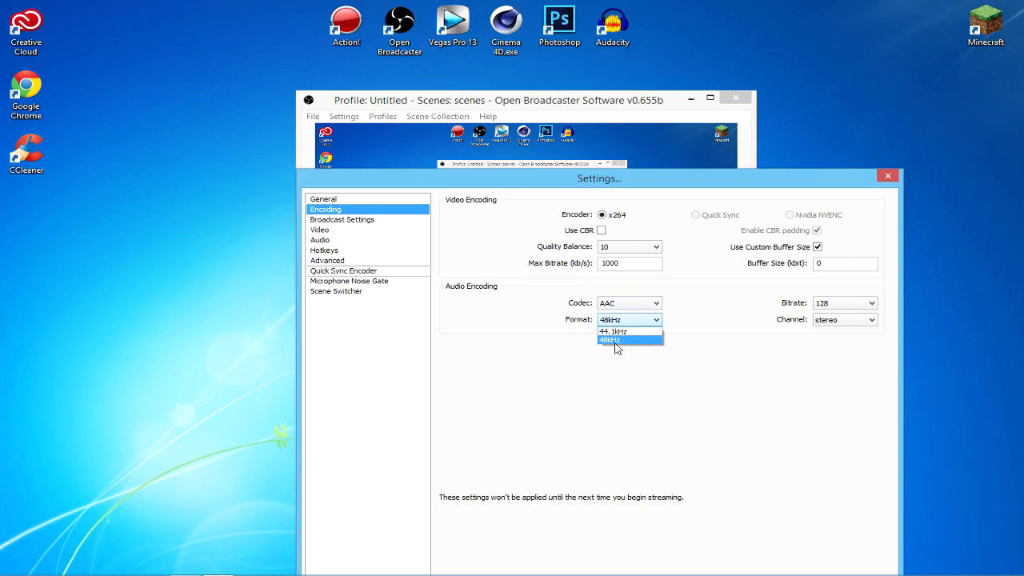
left_click(640, 320)
left_click(850, 321)
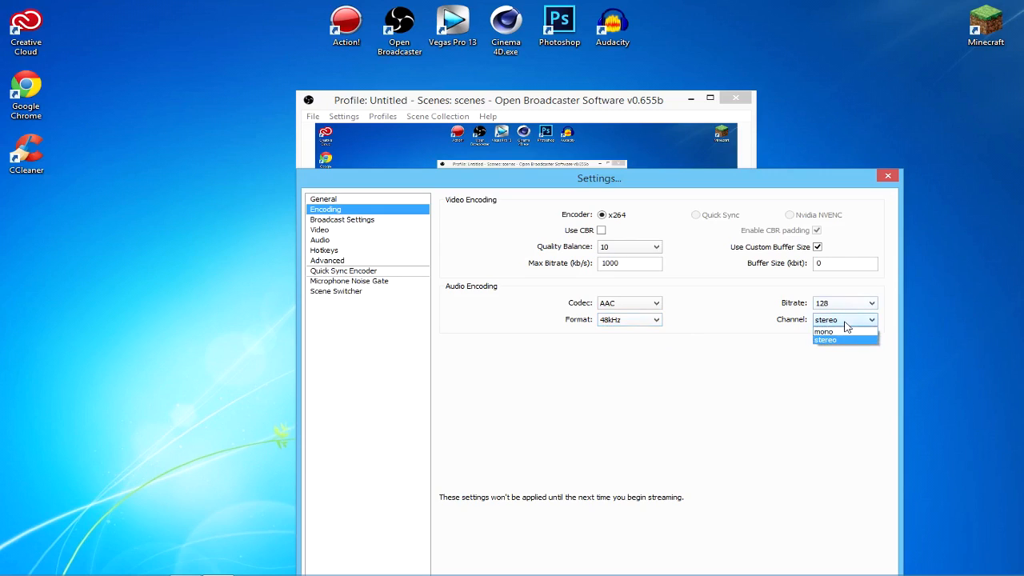
left_click(845, 323)
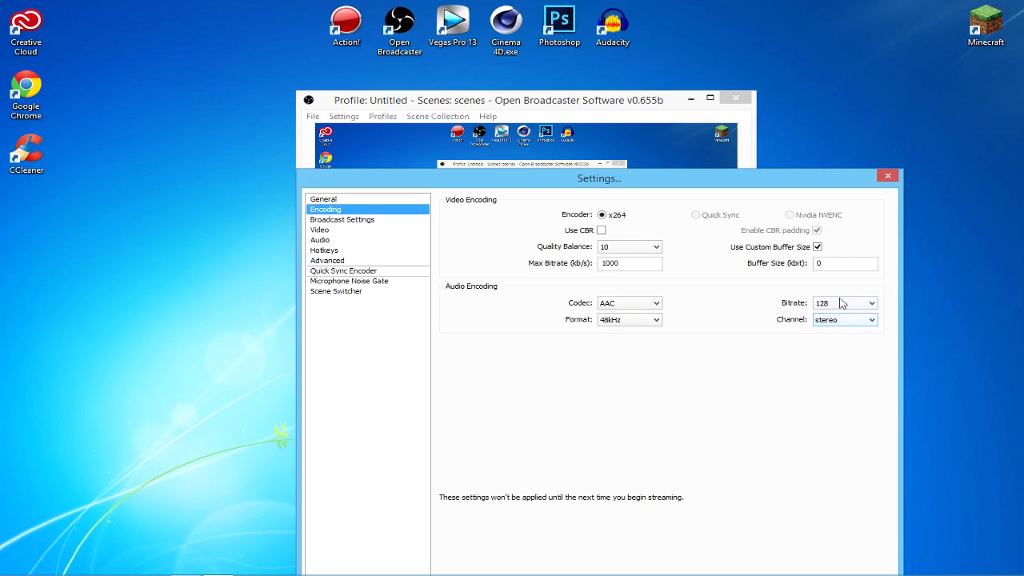
left_click(840, 302)
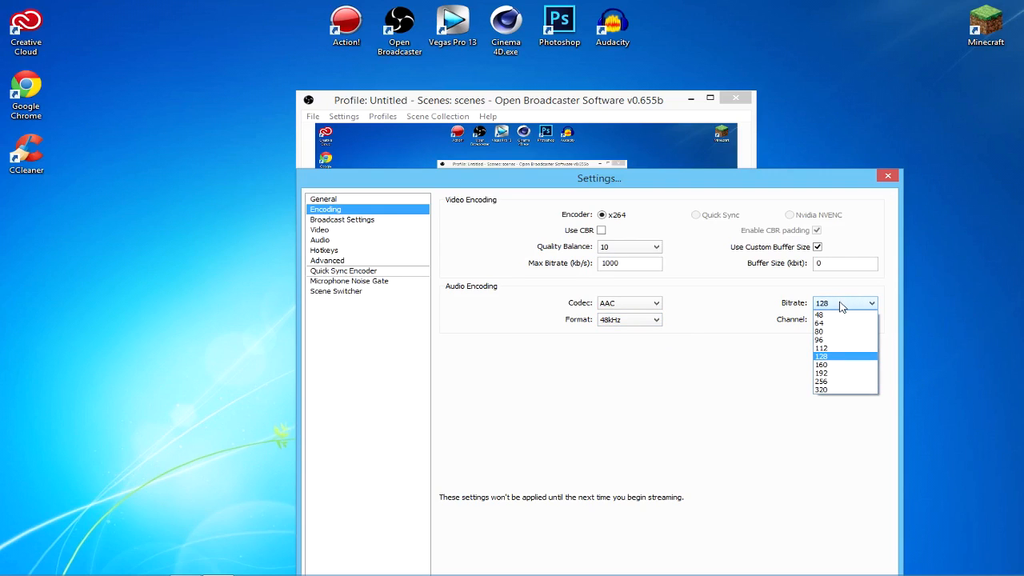
left_click(840, 304)
Step: Go to the broadcast settings without saving the encoding changes
left_click(339, 221)
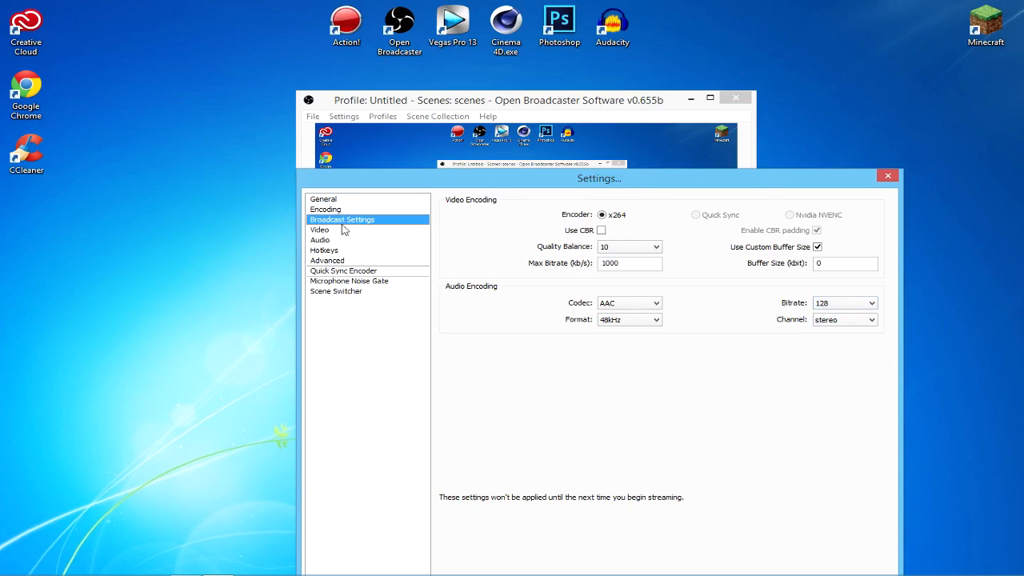
left_click_drag(524, 272, 499, 350)
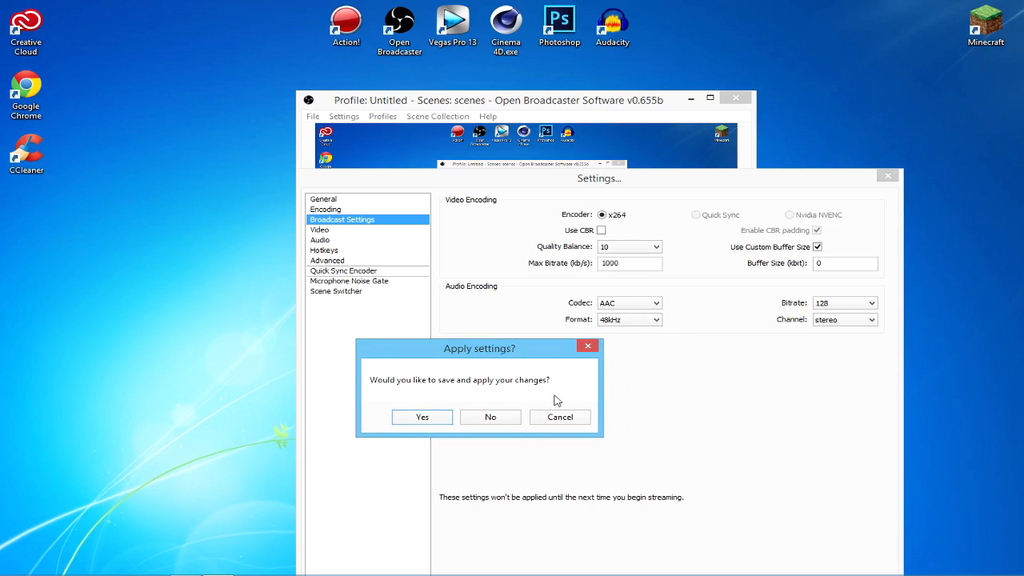
left_click(583, 424)
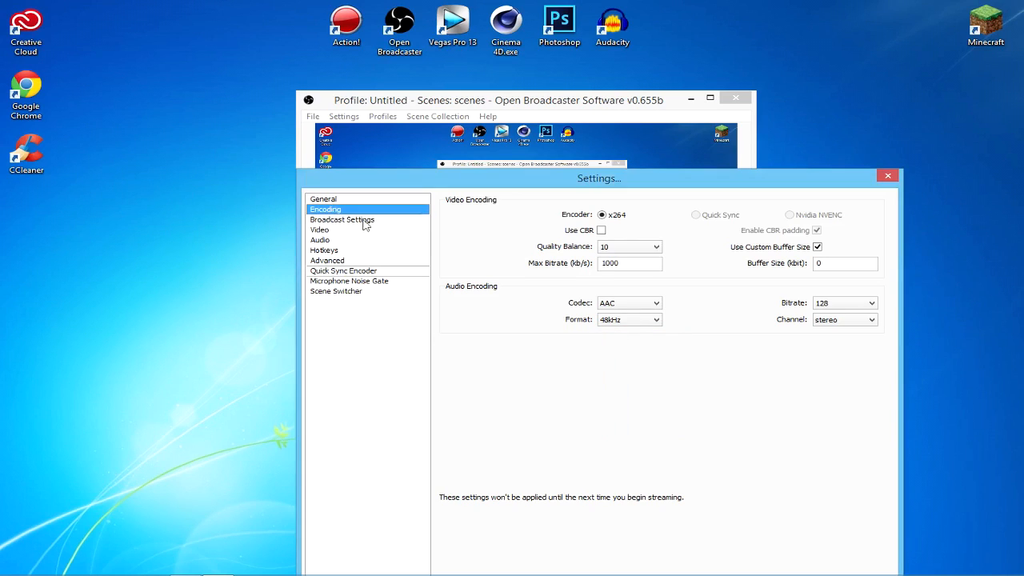
left_click(342, 219)
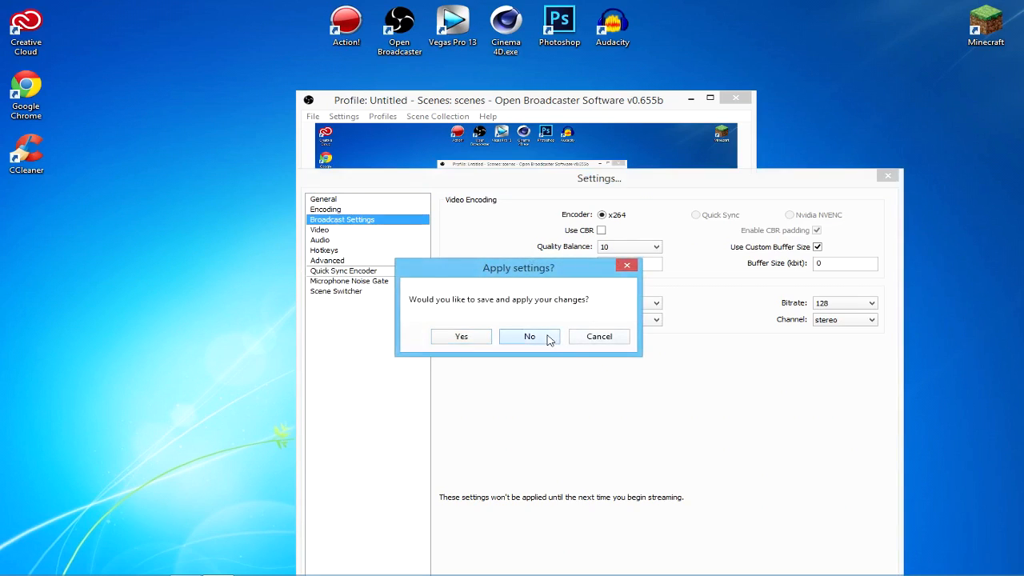
left_click(549, 341)
Step: Examine the recording's output file path, its file name and extension, and the replay buffer file path
left_click_drag(753, 227, 733, 232)
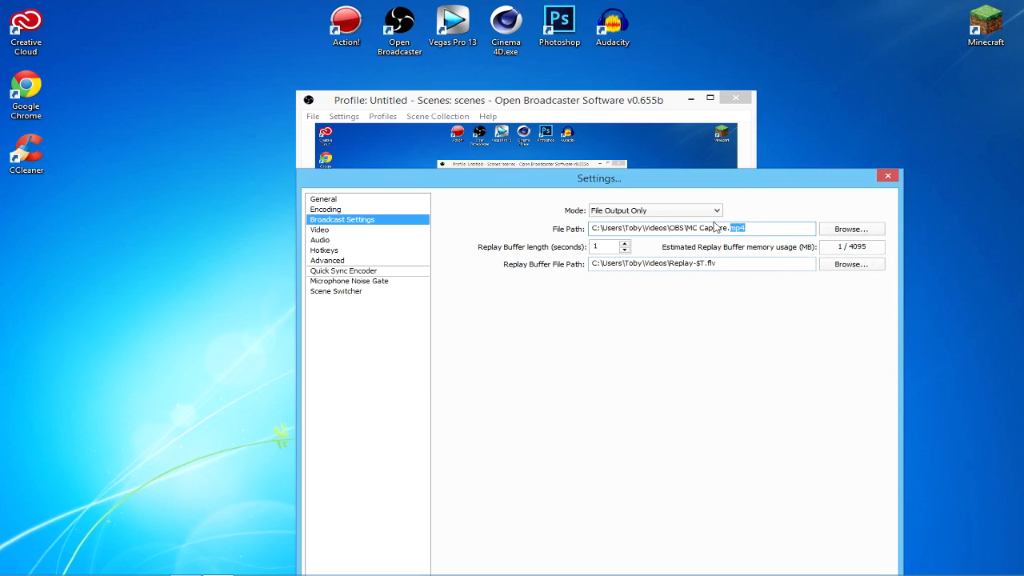
mouse_move(701, 227)
left_click_drag(689, 230, 726, 228)
left_click(743, 229)
left_click_drag(686, 229, 748, 229)
left_click(755, 227)
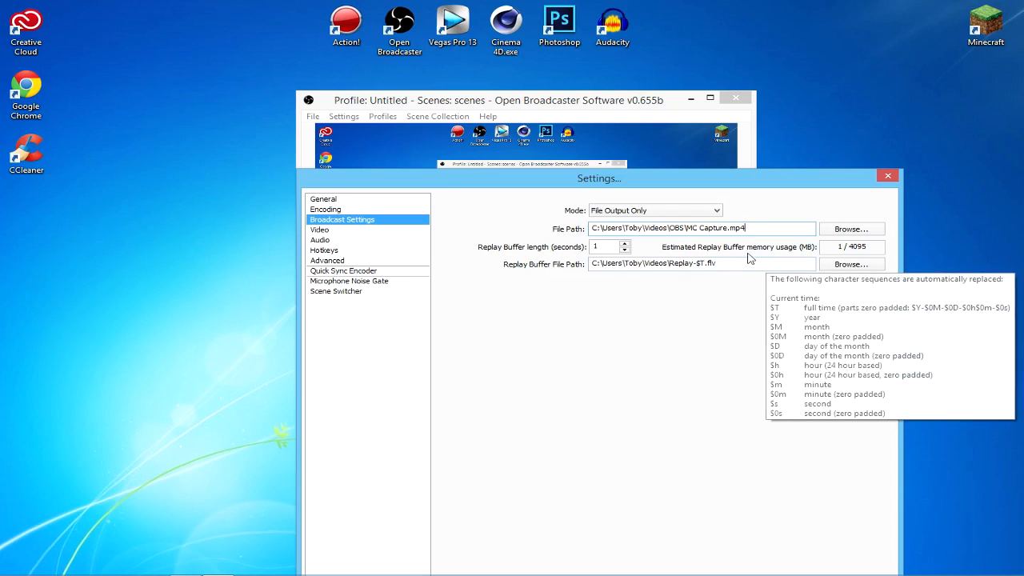
left_click(706, 264)
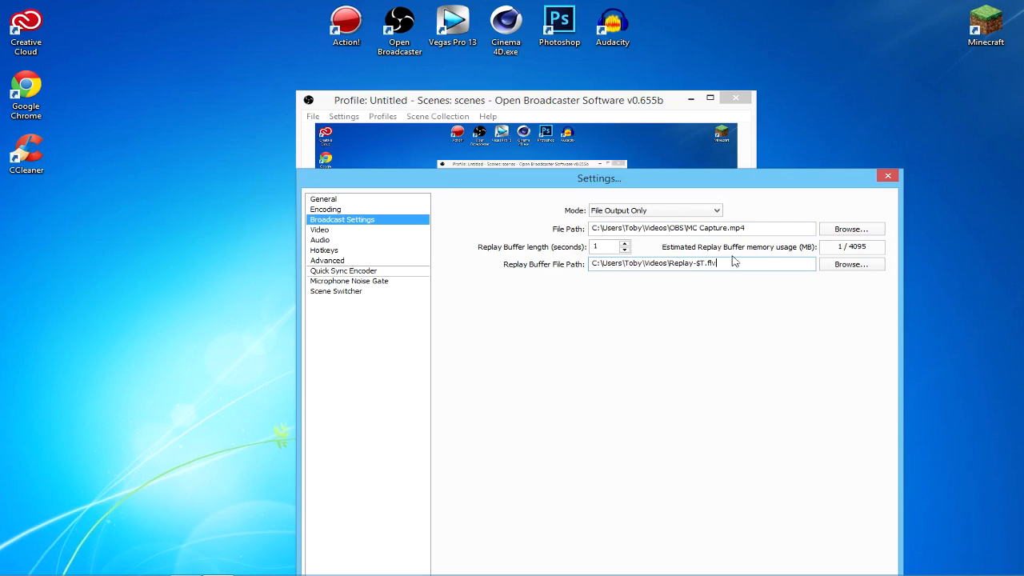
left_click(784, 229)
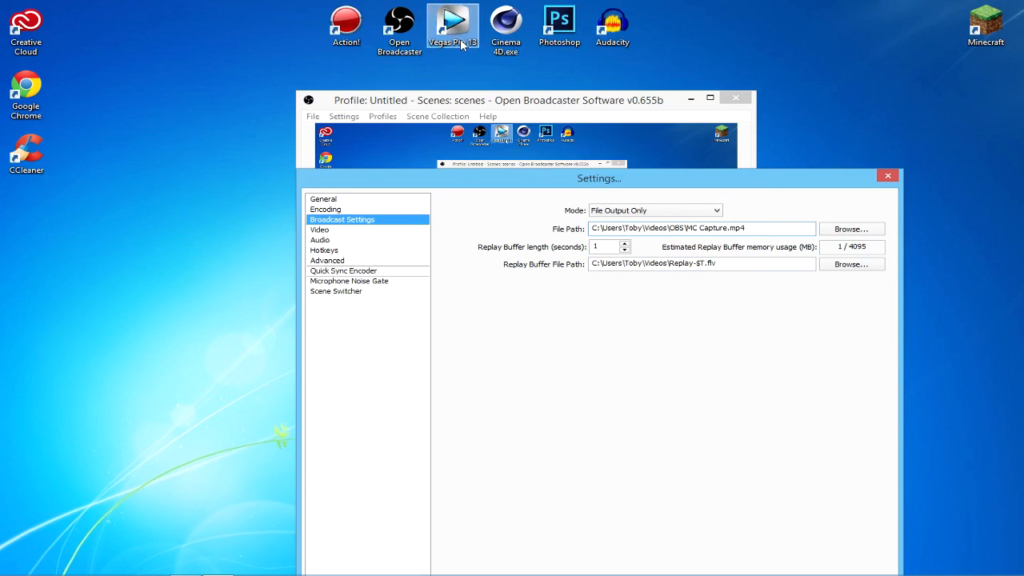
Step: Look at the recording's save folder and available output file type, leaving the file path as it is
left_click(848, 229)
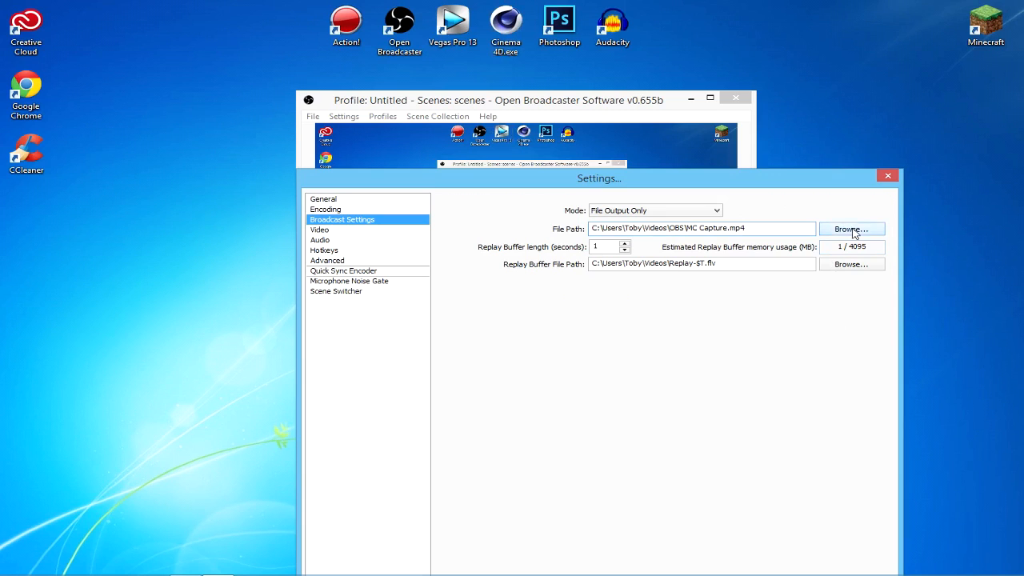
left_click_drag(736, 203, 616, 408)
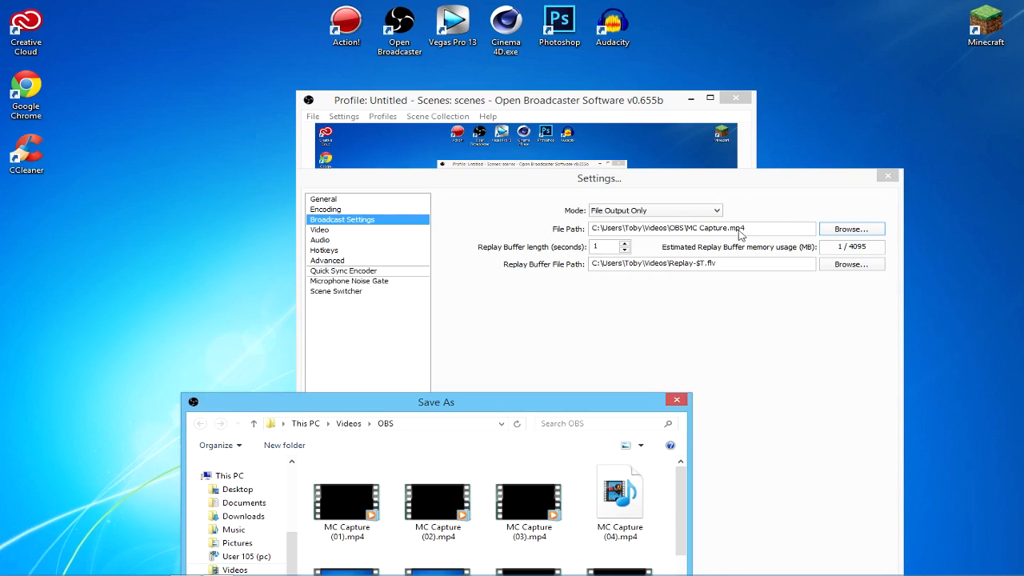
left_click_drag(560, 403, 568, 276)
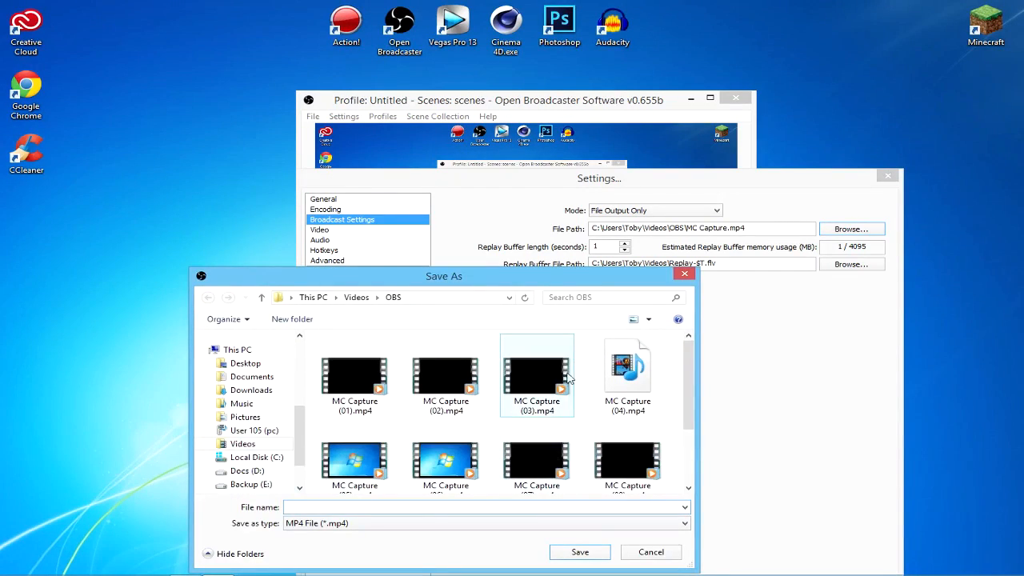
left_click(658, 552)
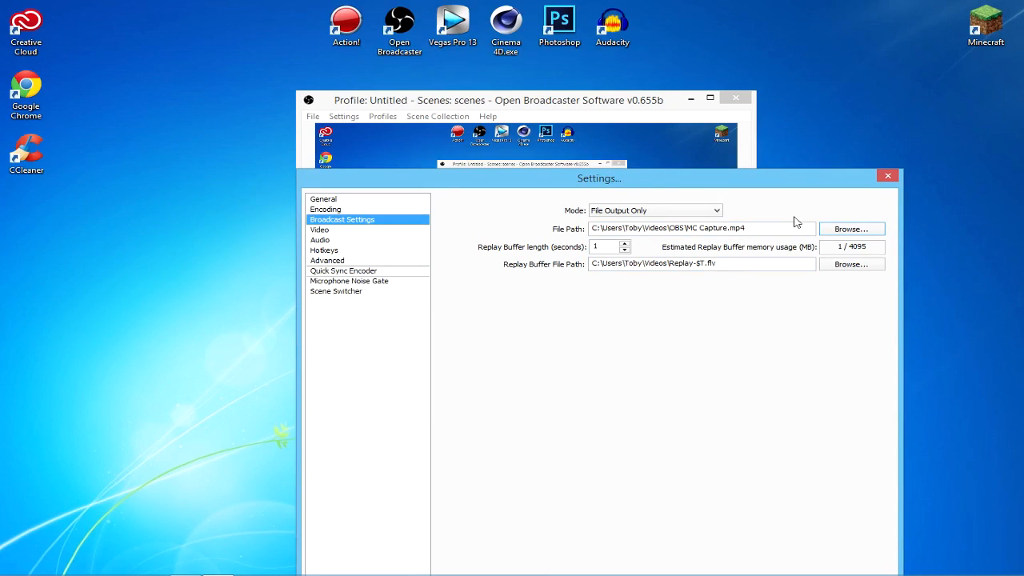
Step: Check the .mp4 extension at the end of the recording's file path
left_click_drag(751, 231, 723, 231)
left_click(762, 233)
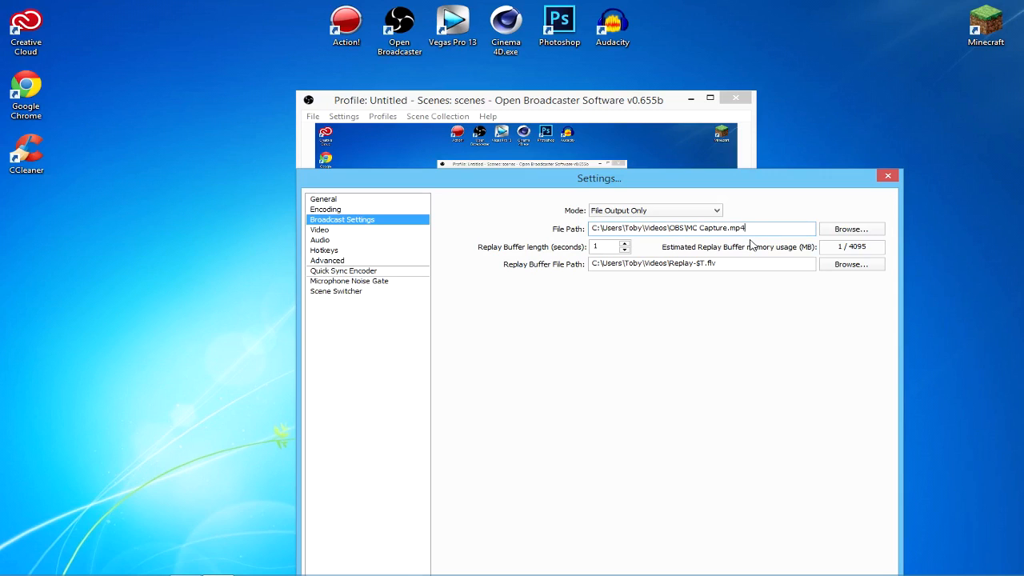
left_click_drag(777, 232, 738, 232)
double_click(737, 229)
left_click(729, 232)
double_click(732, 229)
left_click(779, 229)
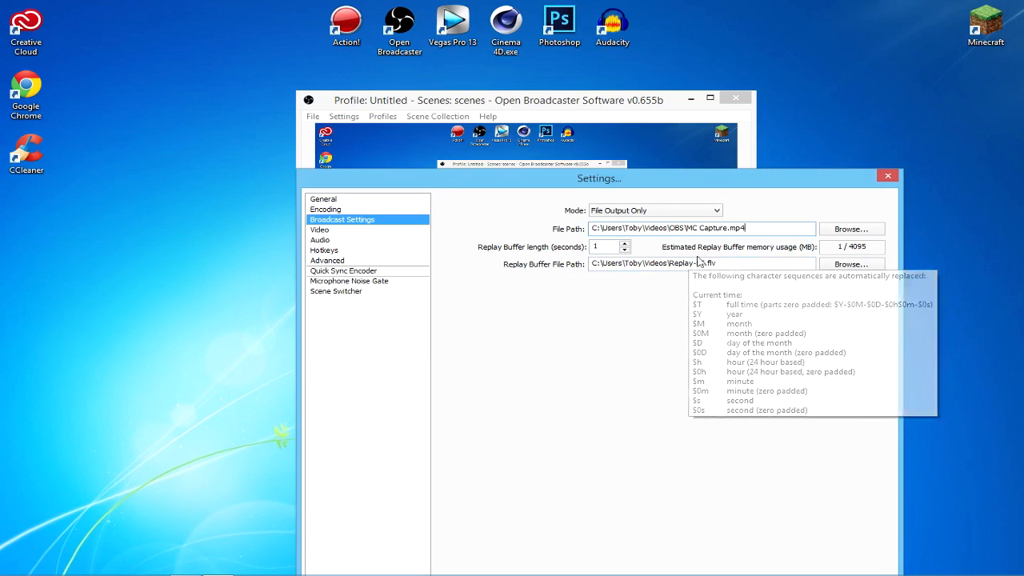
Step: Open the video settings and examine the video adapter and the custom base resolution
left_click(355, 231)
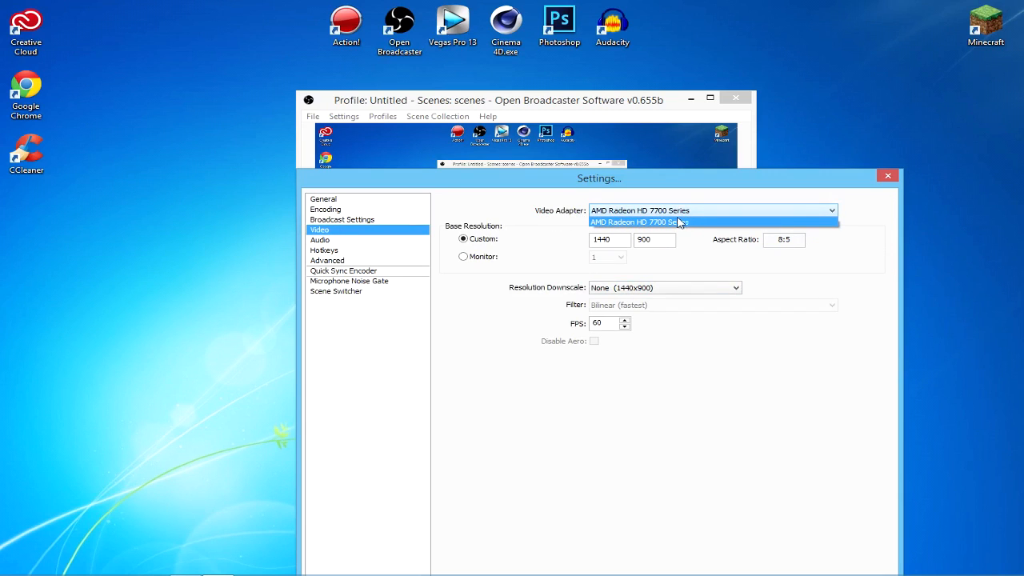
left_click(638, 213)
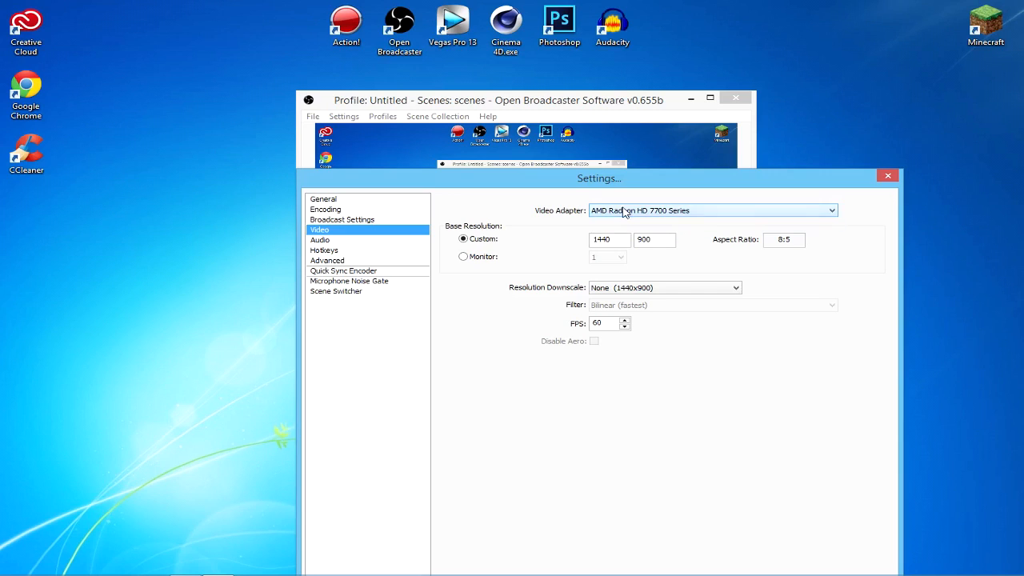
left_click_drag(626, 242, 593, 241)
left_click(617, 238)
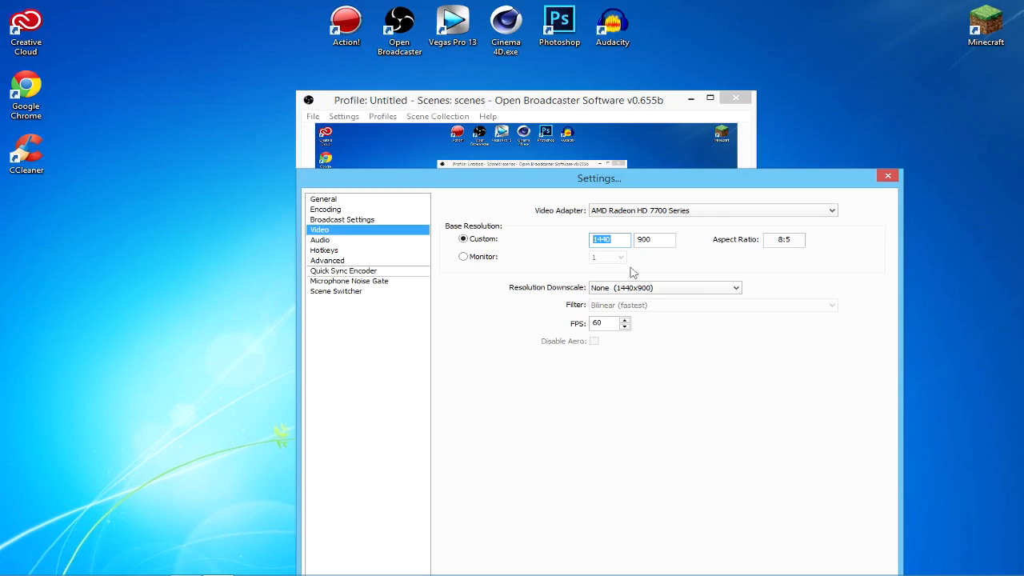
Step: Base the video resolution on monitor 1 and look through the resolution downscale options, choosing None (1440x900)
left_click(490, 259)
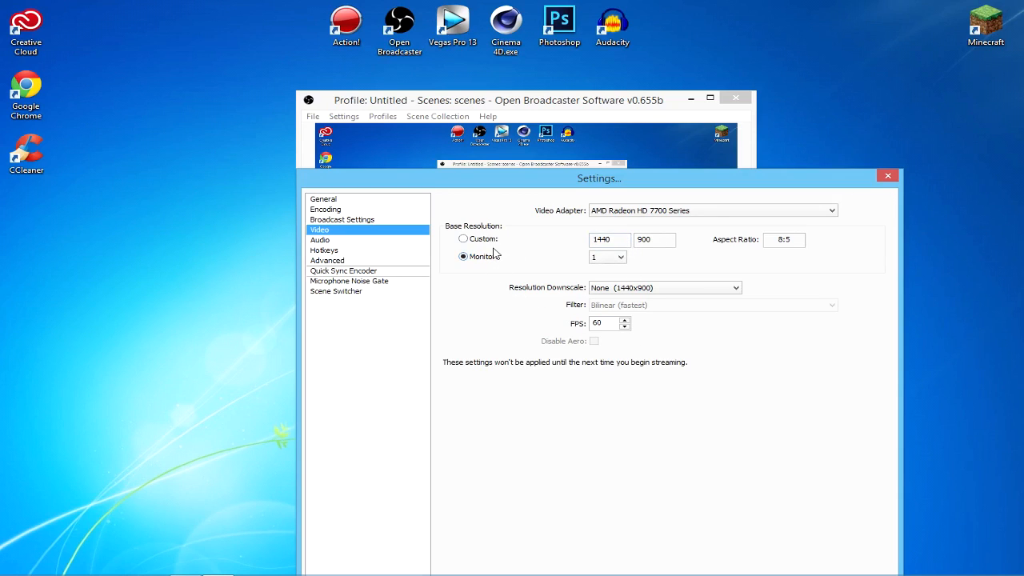
left_click(631, 292)
left_click(597, 291)
left_click(607, 259)
left_click(627, 288)
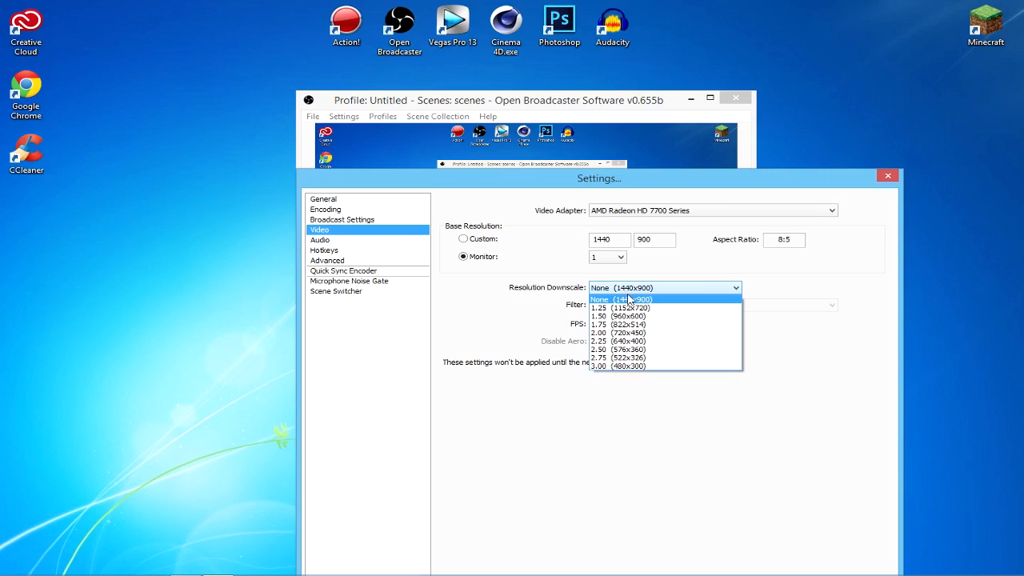
left_click(630, 290)
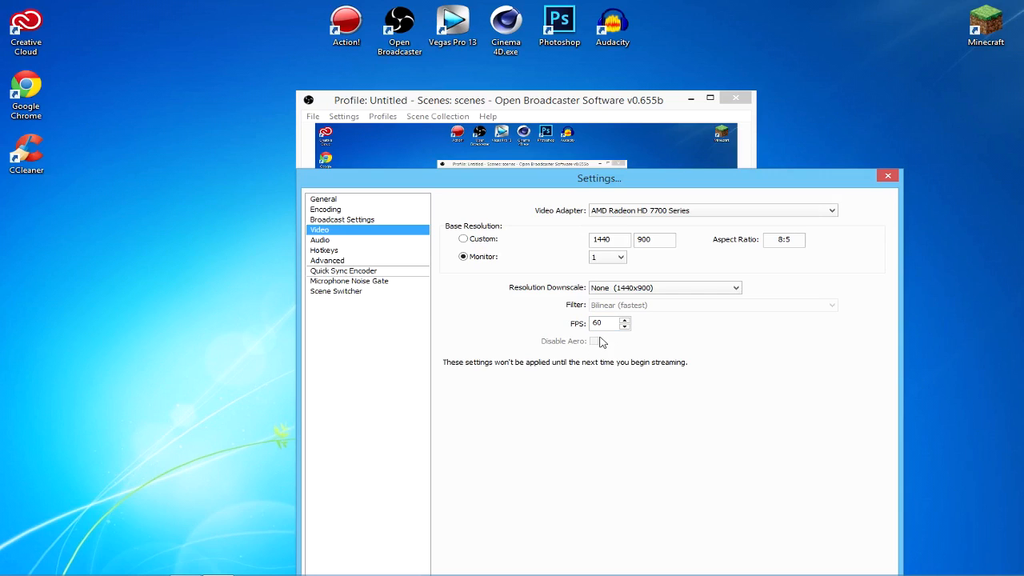
Step: Reposition the settings window, save and apply the changed video settings, and open the audio settings
left_click_drag(652, 181, 577, 250)
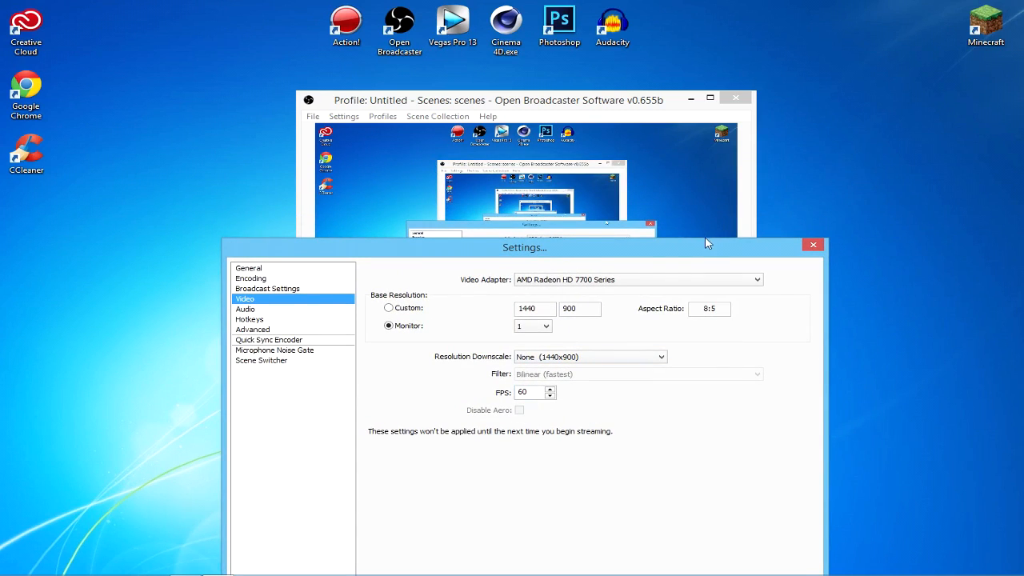
left_click_drag(708, 241, 827, 178)
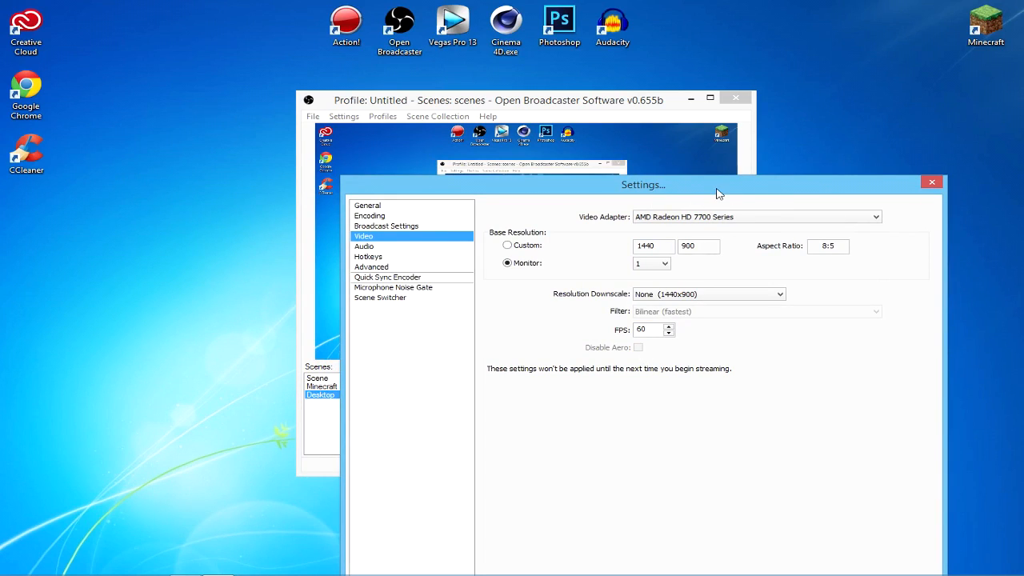
left_click_drag(744, 194, 633, 176)
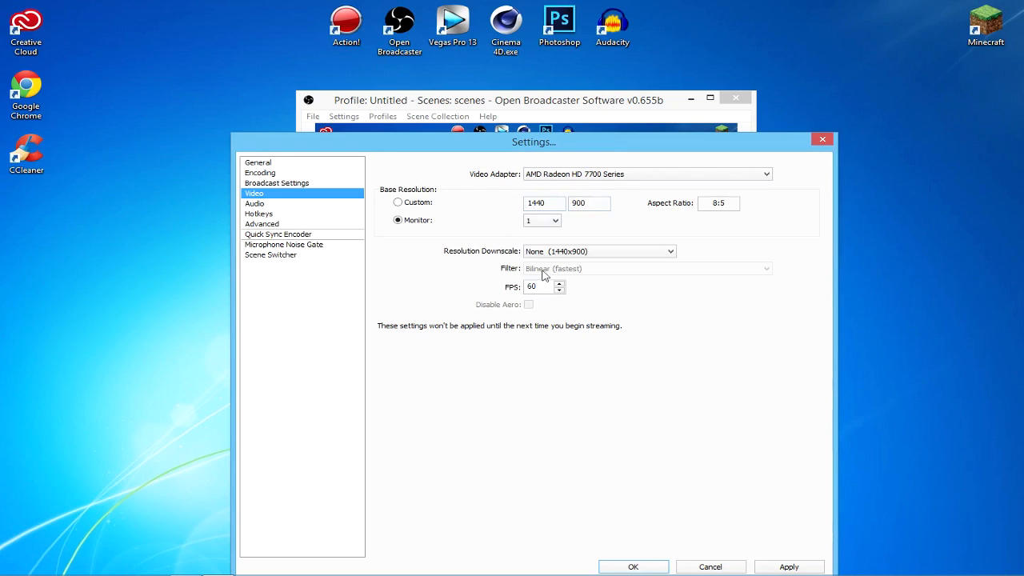
left_click(254, 205)
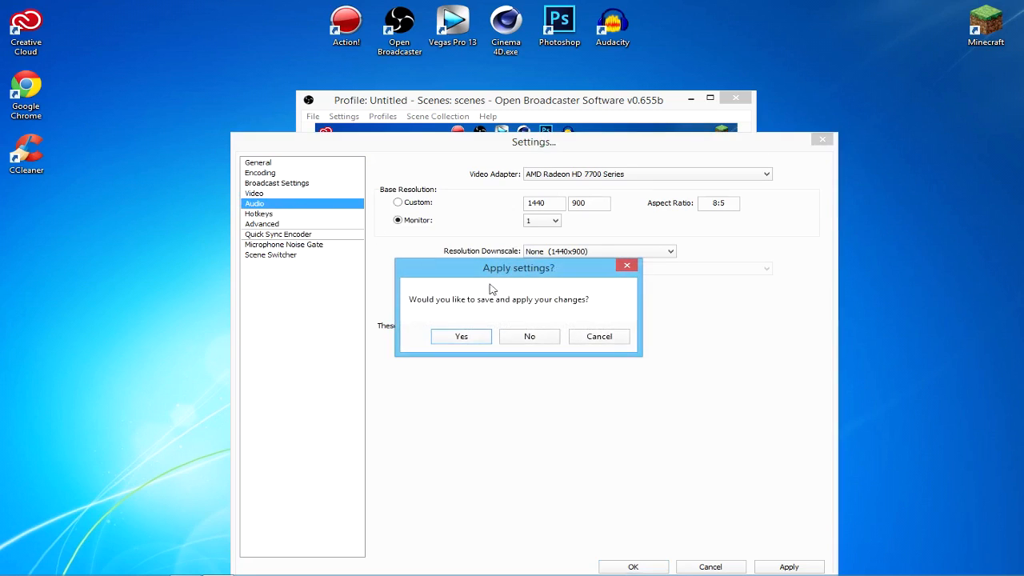
left_click_drag(559, 269, 514, 308)
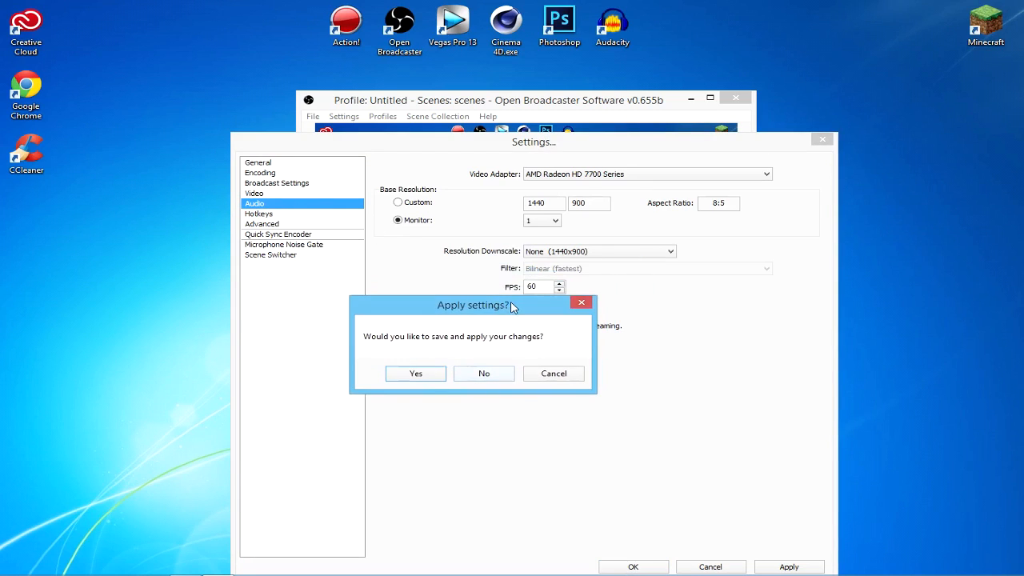
left_click(409, 374)
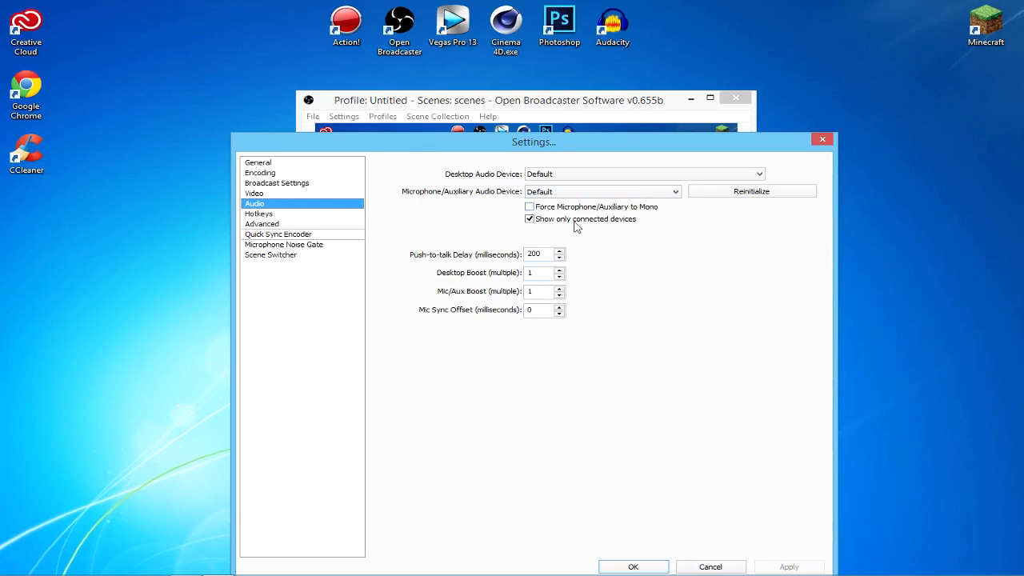
Step: Examine the push-to-talk and recording hotkeys, and open the advanced settings
left_click(269, 214)
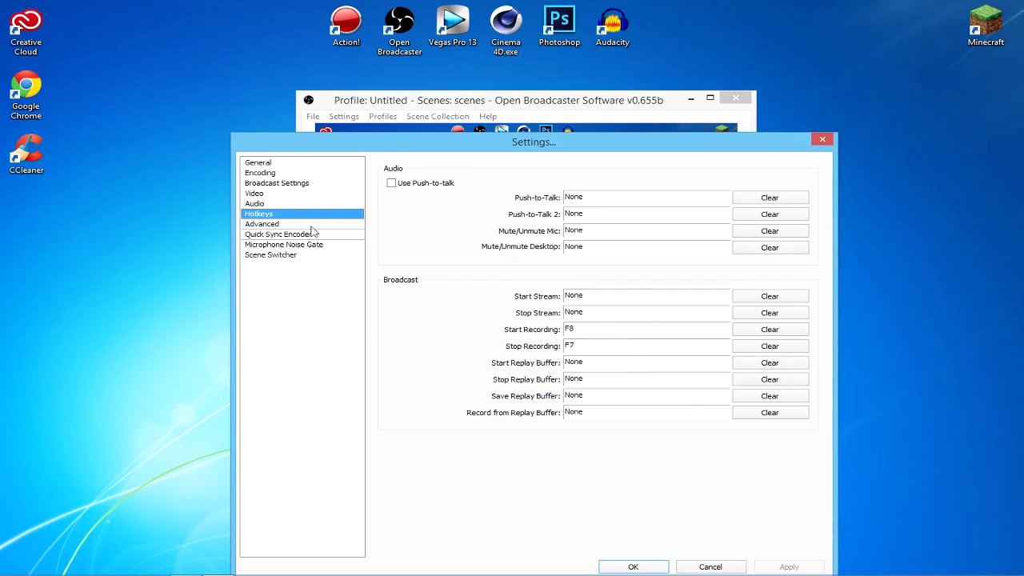
left_click(276, 225)
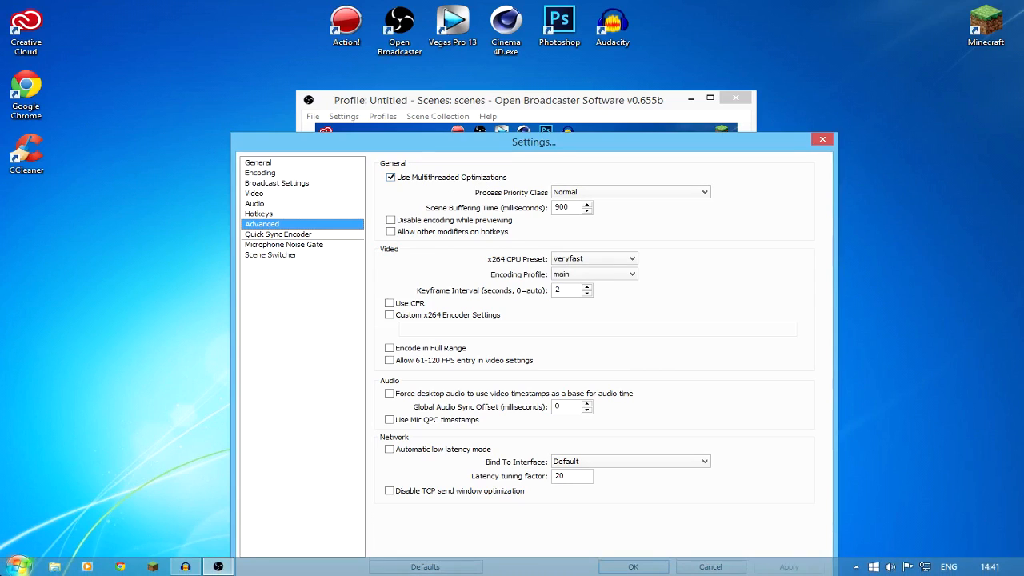
Step: Switch to the Windows Control Panel, check the computer's processor and installed memory in the System information, and close it
left_click(17, 566)
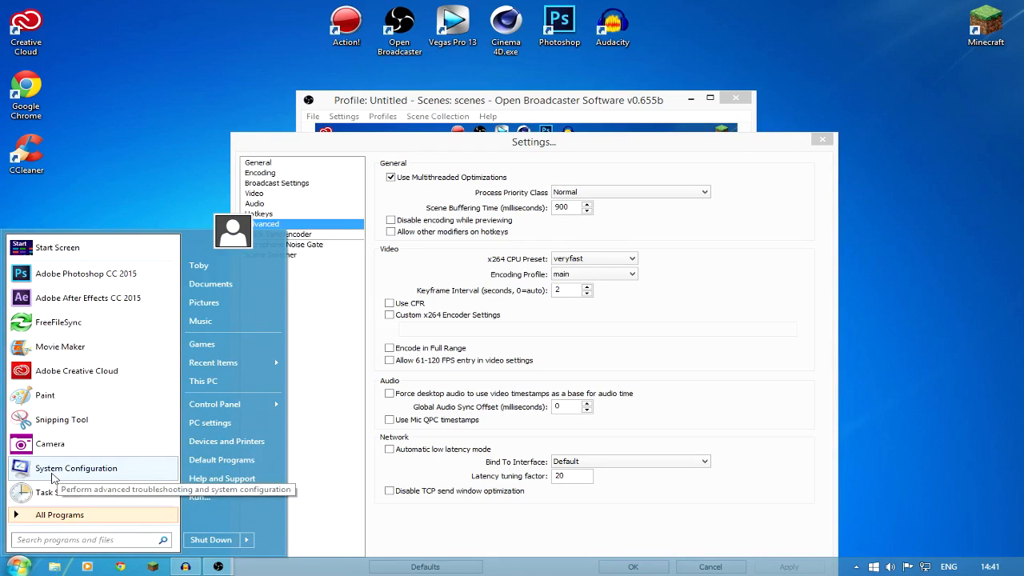
type("control")
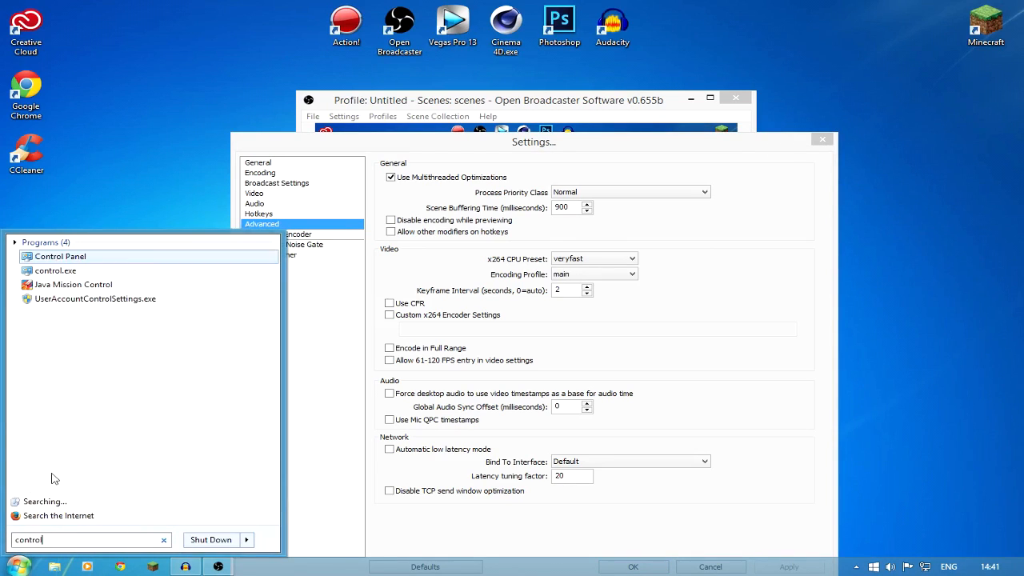
key("Return")
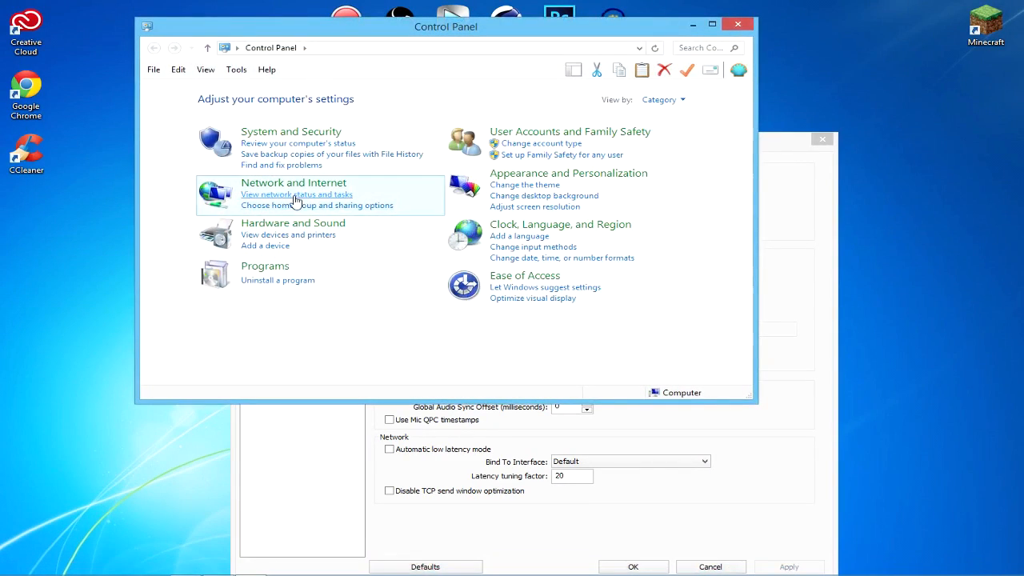
left_click(300, 224)
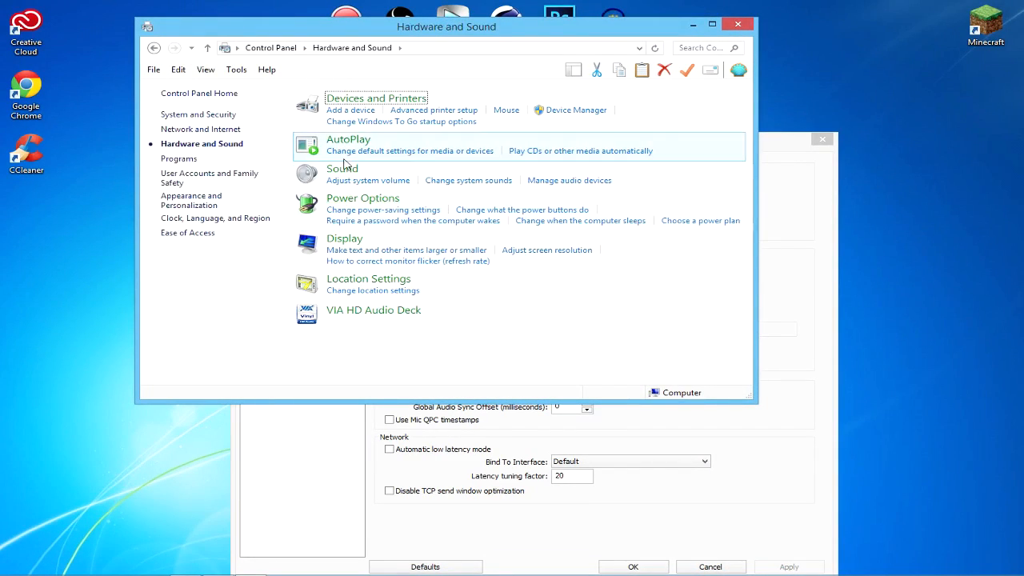
left_click(153, 47)
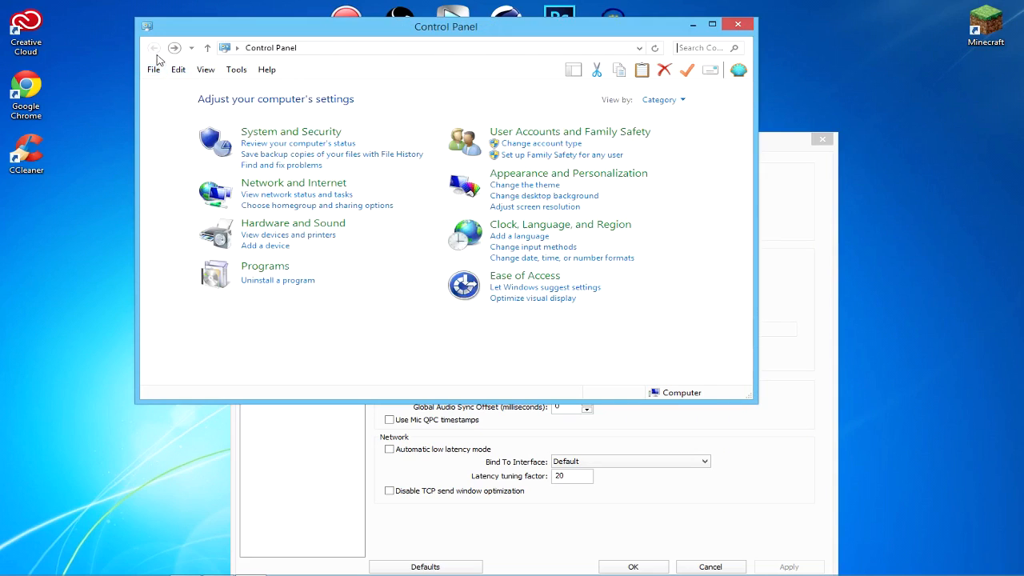
left_click(240, 130)
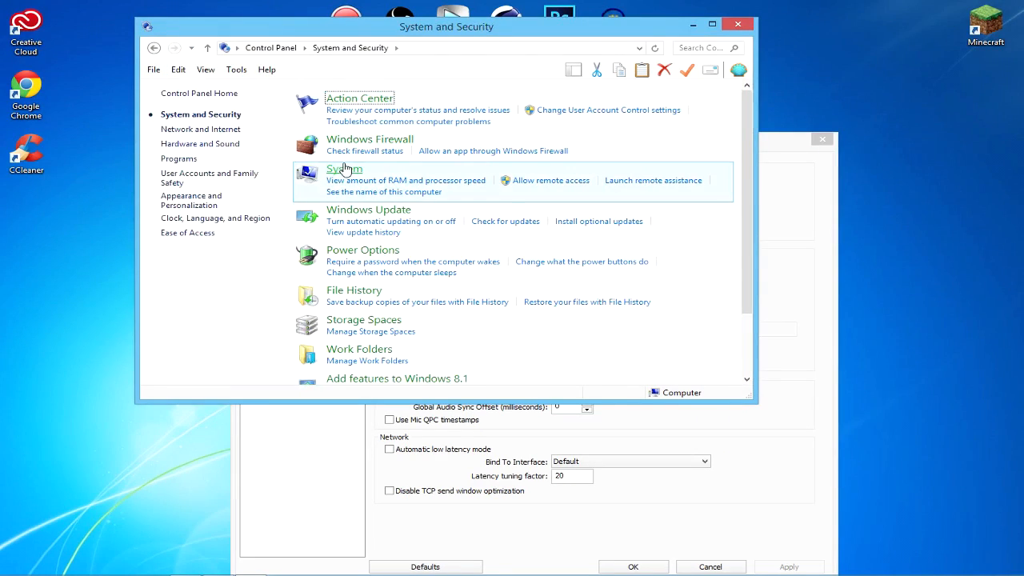
left_click(344, 169)
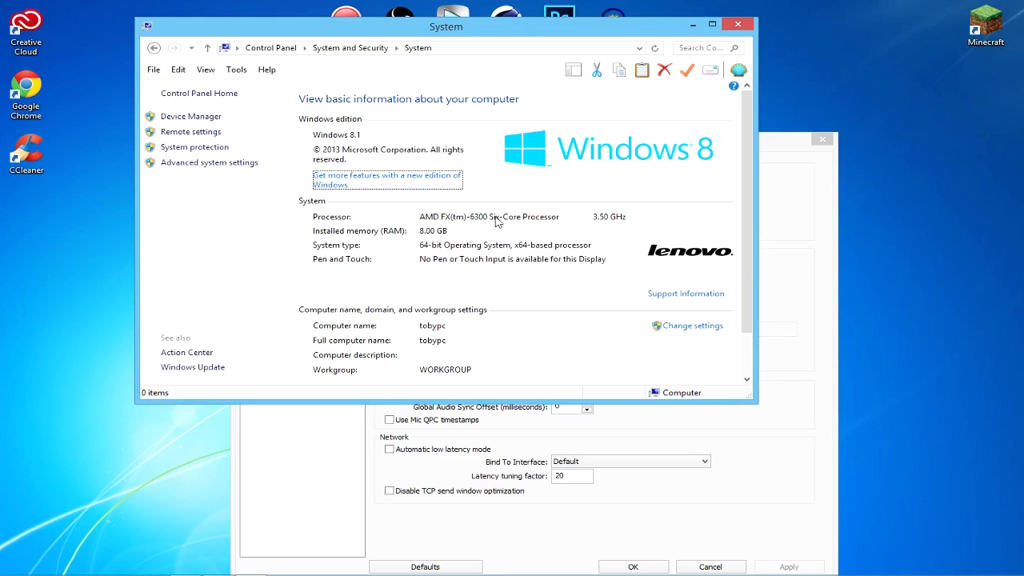
left_click(738, 25)
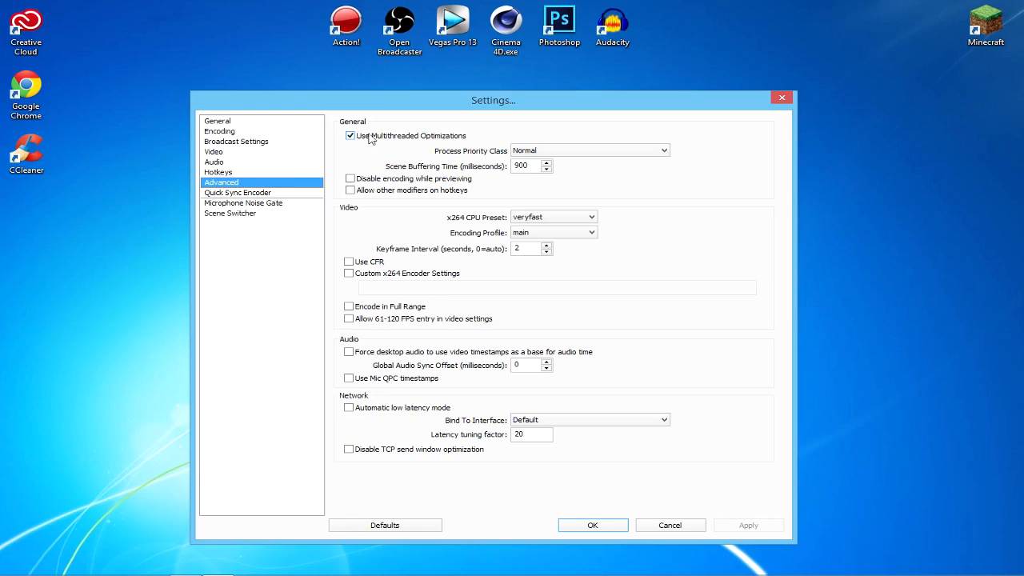
Step: Look through the process priority classes, picking Normal, and examine the available x264 CPU presets
left_click(614, 150)
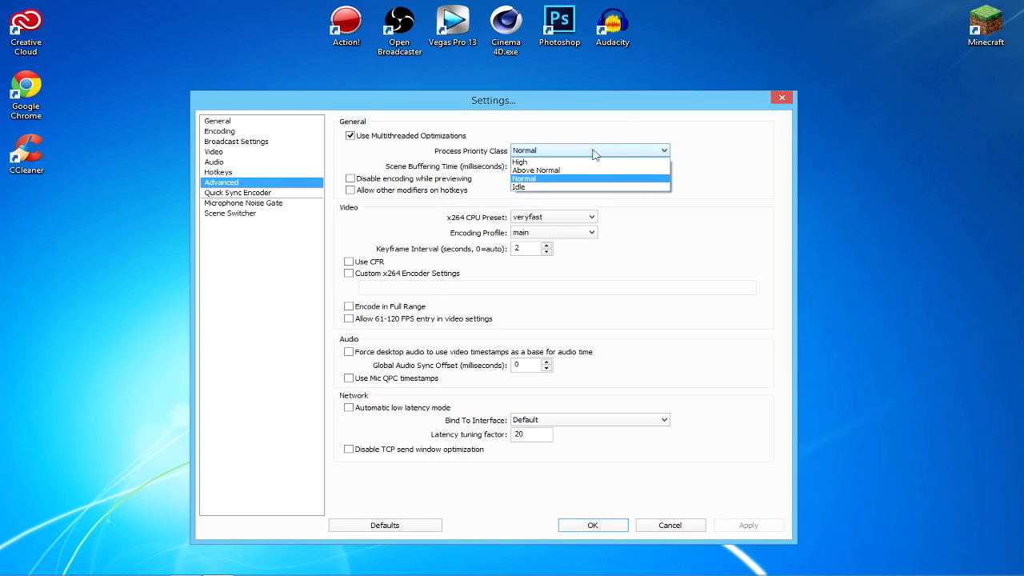
left_click(556, 178)
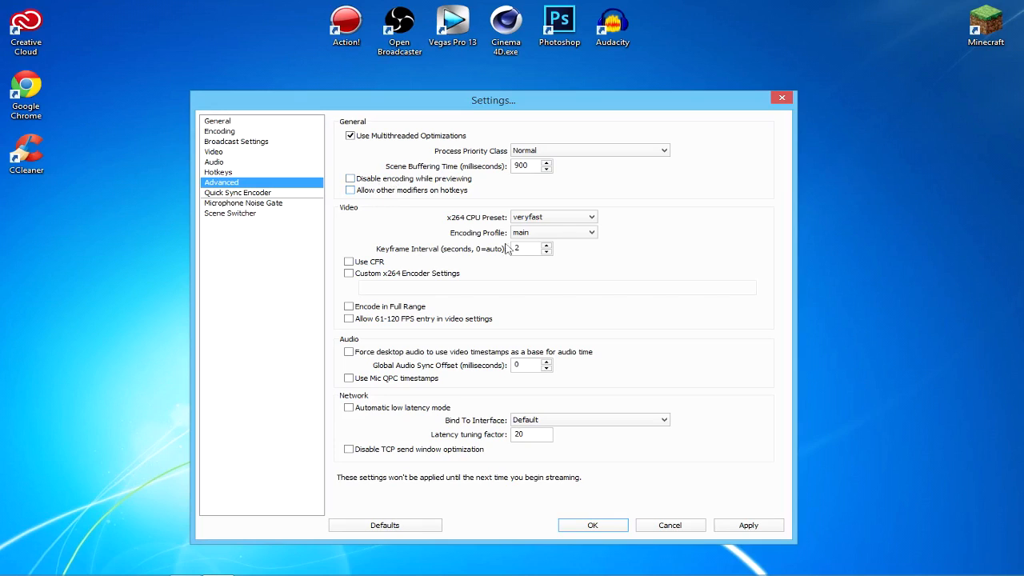
left_click(556, 221)
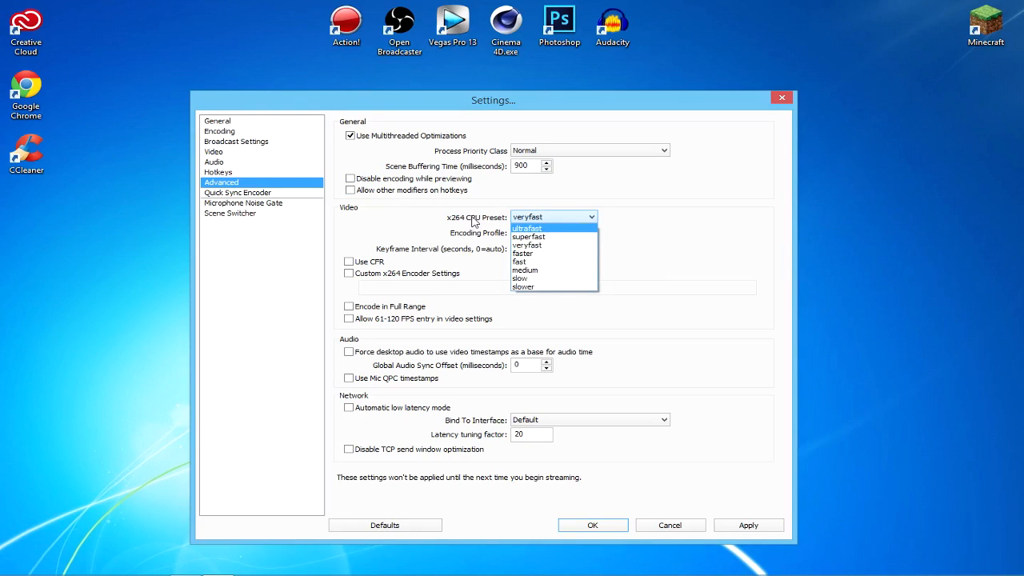
left_click(710, 256)
left_click(533, 223)
left_click(536, 223)
Step: Examine the encoding profile options in the advanced video settings
left_click(537, 234)
left_click(537, 238)
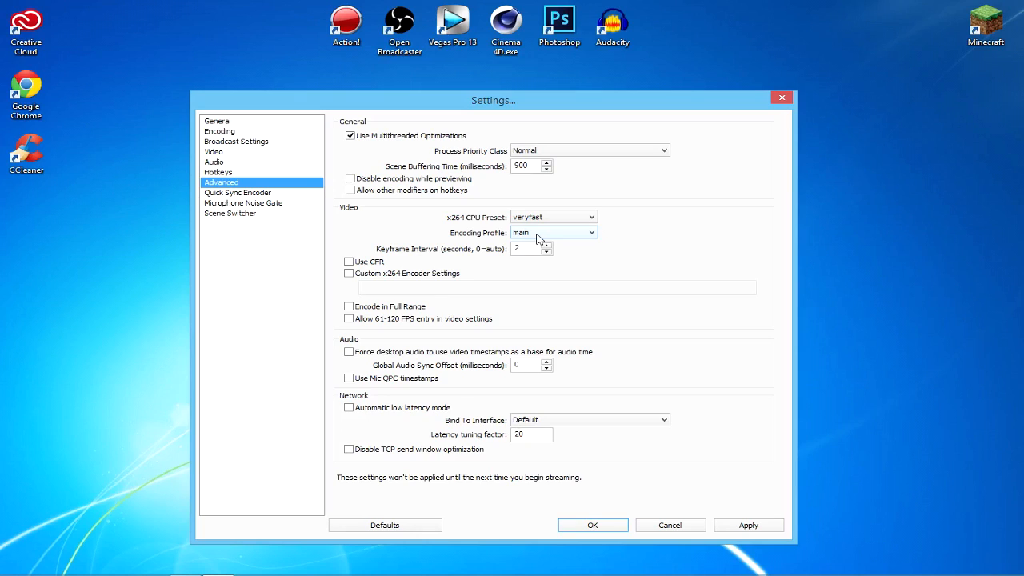
left_click(538, 233)
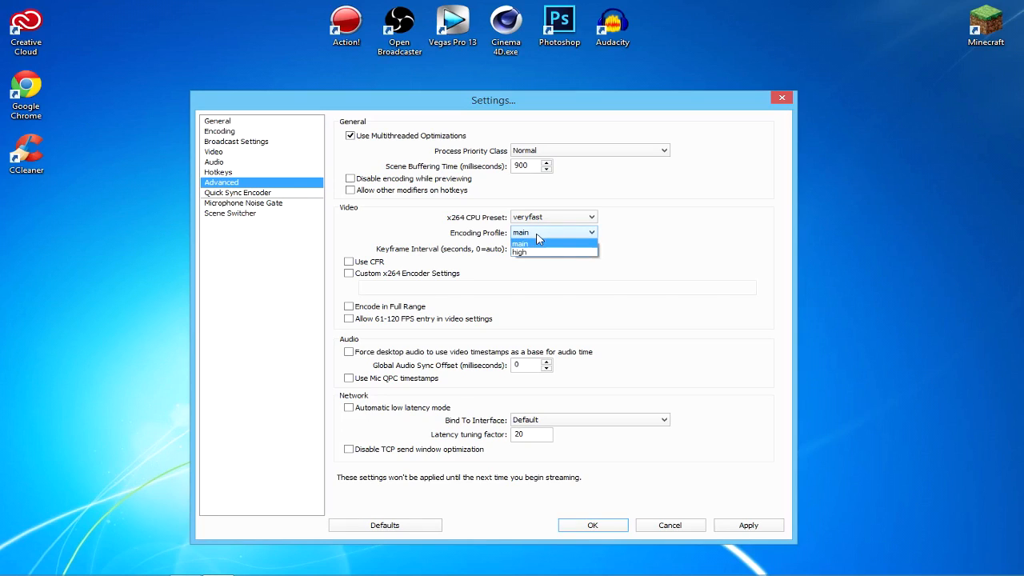
left_click(538, 236)
left_click(538, 235)
left_click(539, 237)
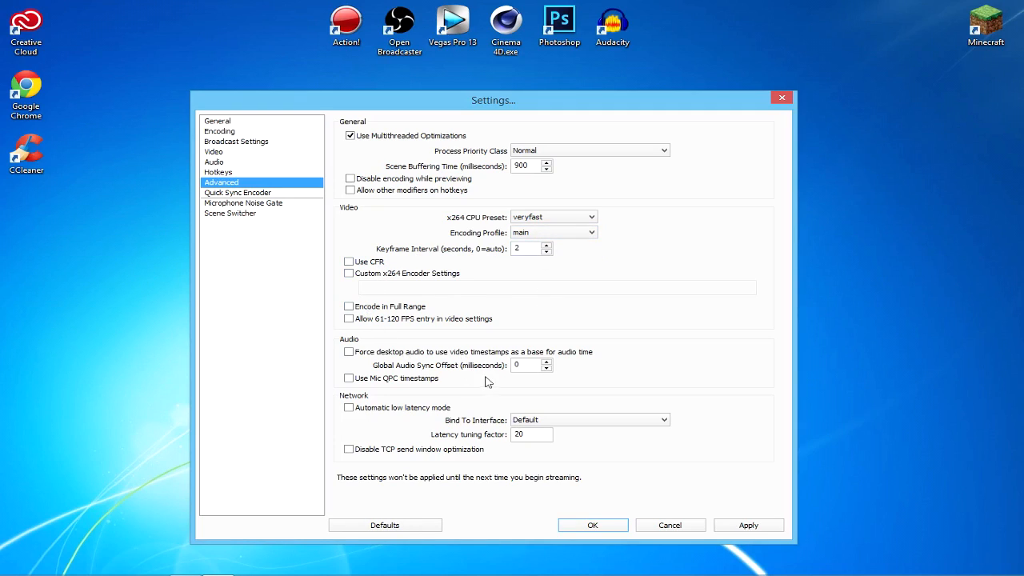
Step: Leave the advanced settings without saving changes and open the Quick Sync Encoder settings
left_click(533, 433)
left_click(239, 194)
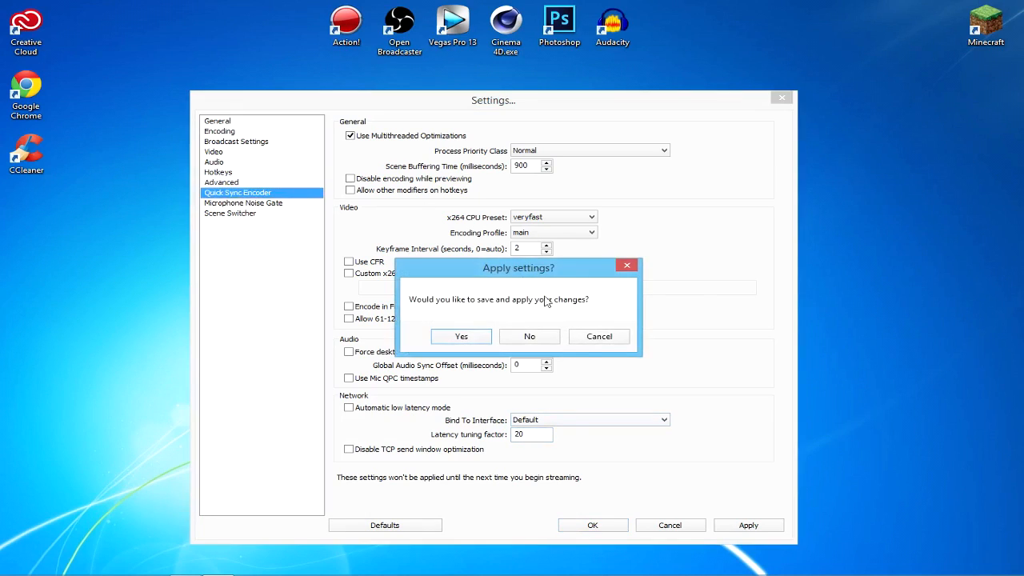
left_click_drag(526, 312, 493, 374)
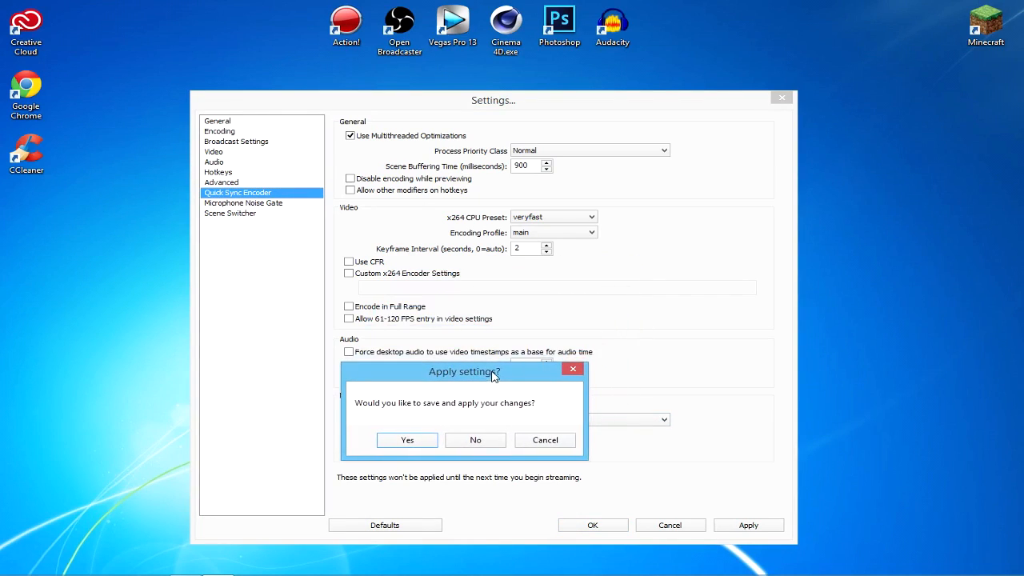
left_click_drag(474, 373, 591, 335)
left_click(594, 403)
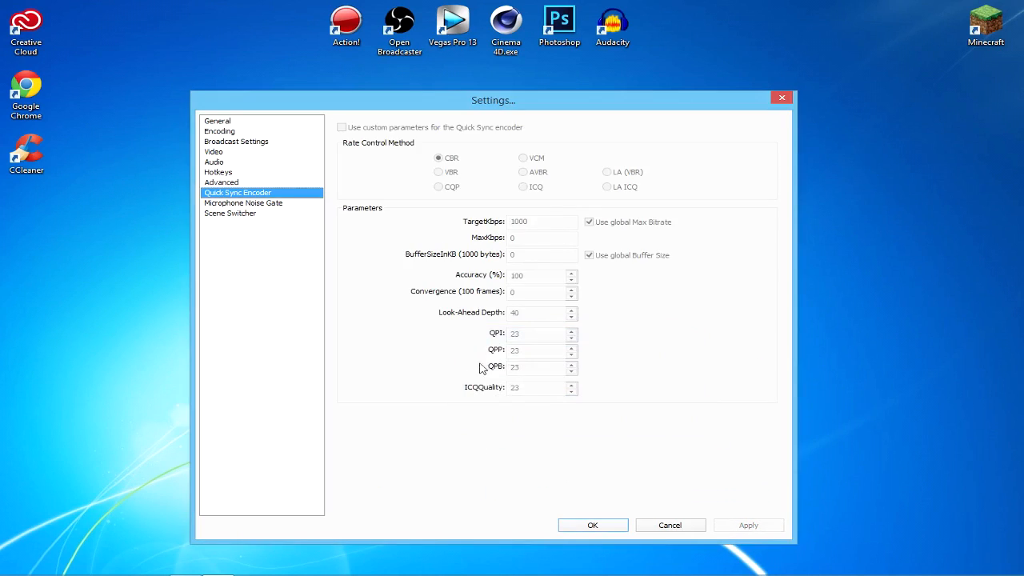
Step: Review the microphone noise gate, scene switcher, Quick Sync and encoding settings, and close the settings window
left_click(258, 209)
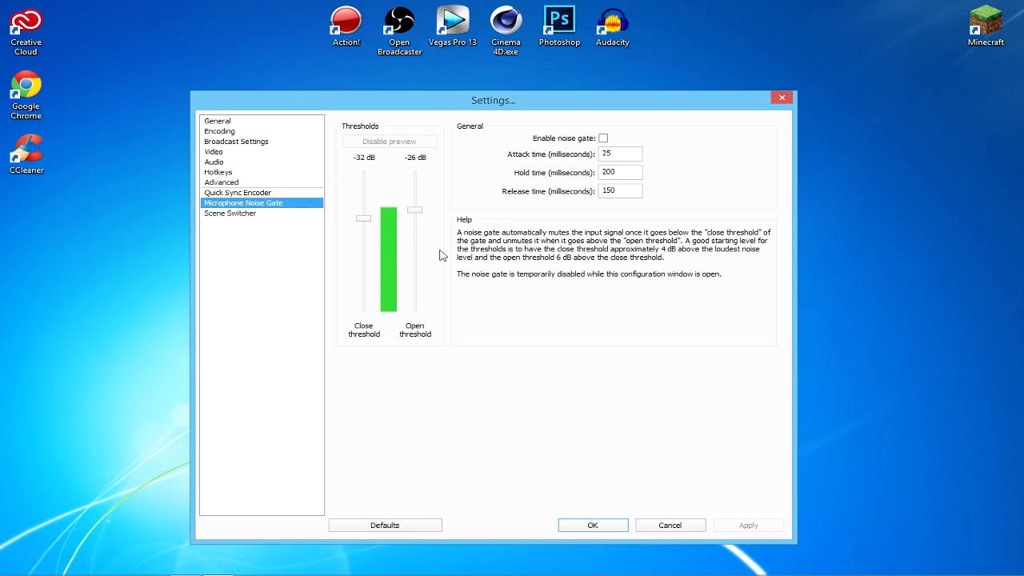
left_click(267, 215)
left_click(244, 204)
left_click(271, 193)
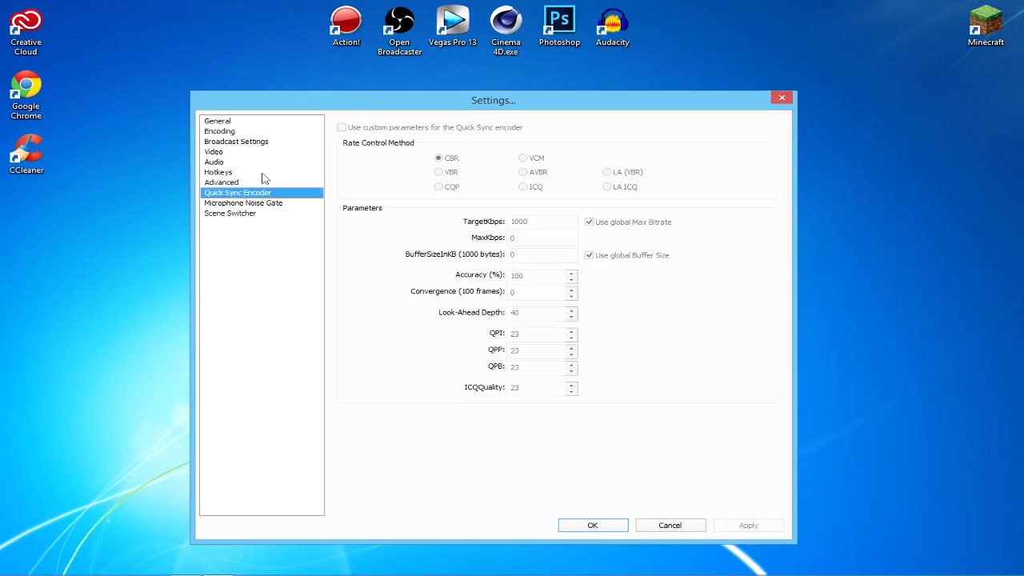
left_click(251, 131)
left_click(600, 528)
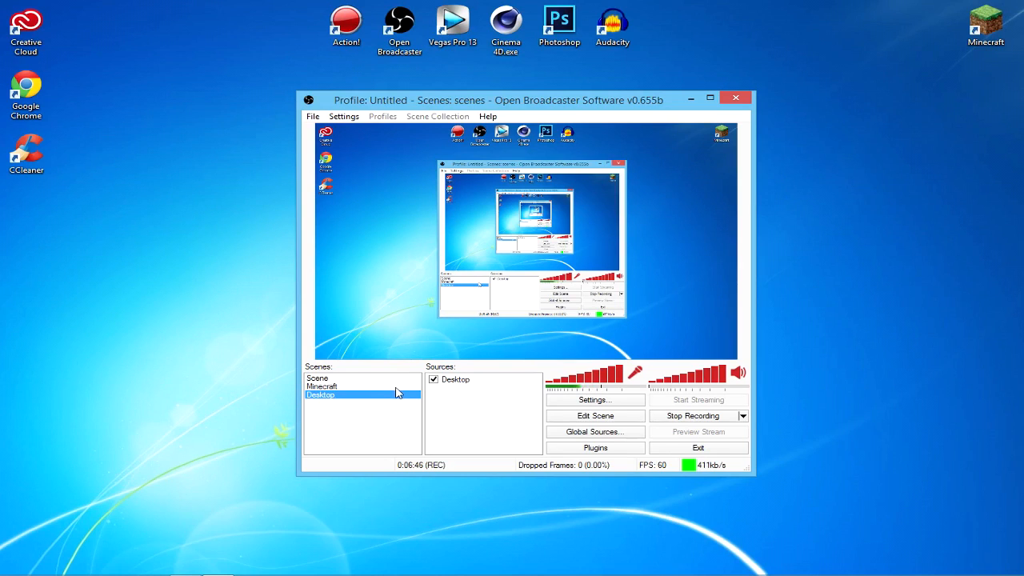
Step: Launch the Minecraft launcher and position its window so that its controls fit on the screen
mouse_move(185, 573)
left_click(155, 568)
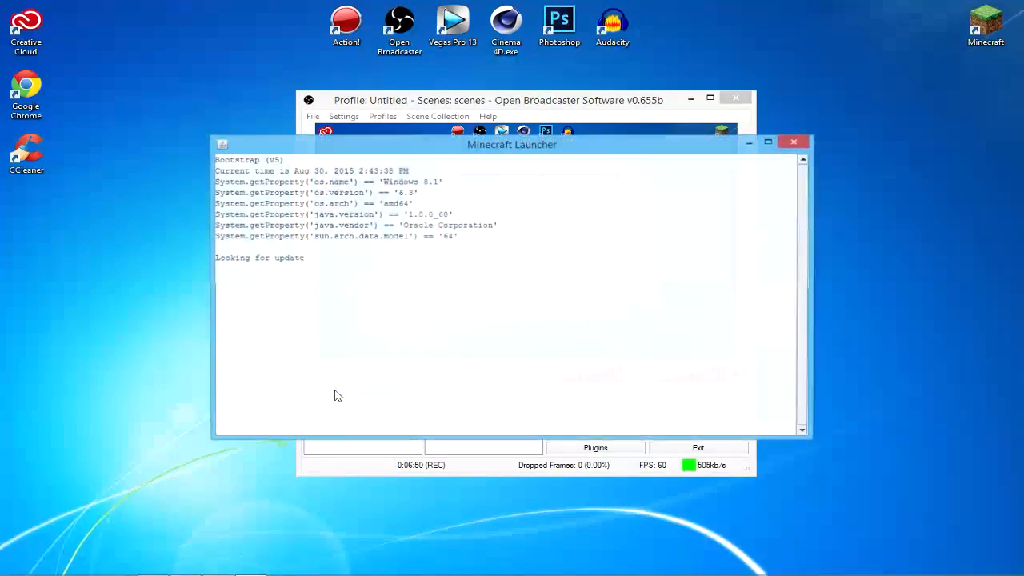
left_click_drag(507, 151, 489, 340)
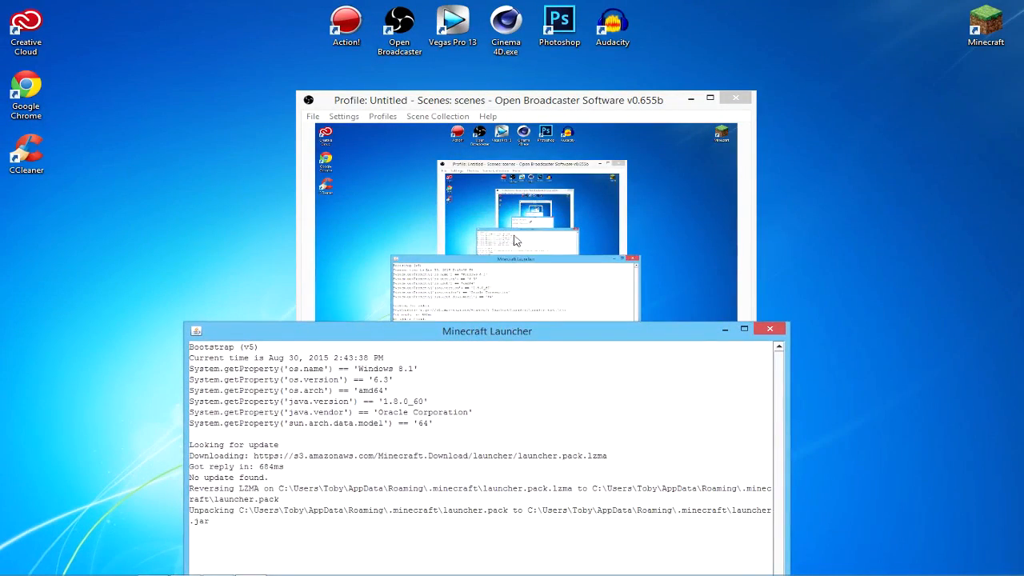
left_click_drag(500, 337, 787, 255)
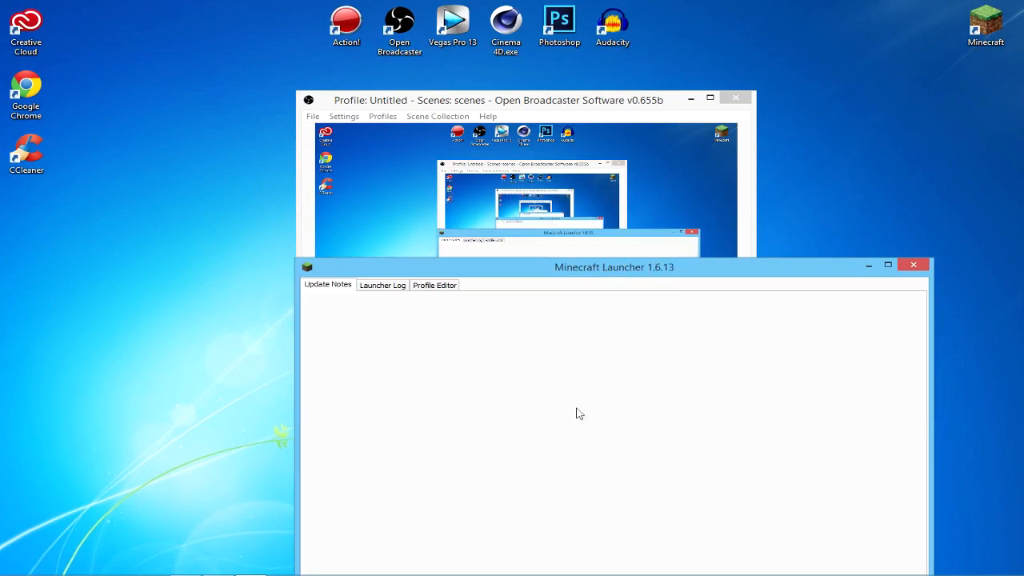
left_click_drag(613, 270, 488, 207)
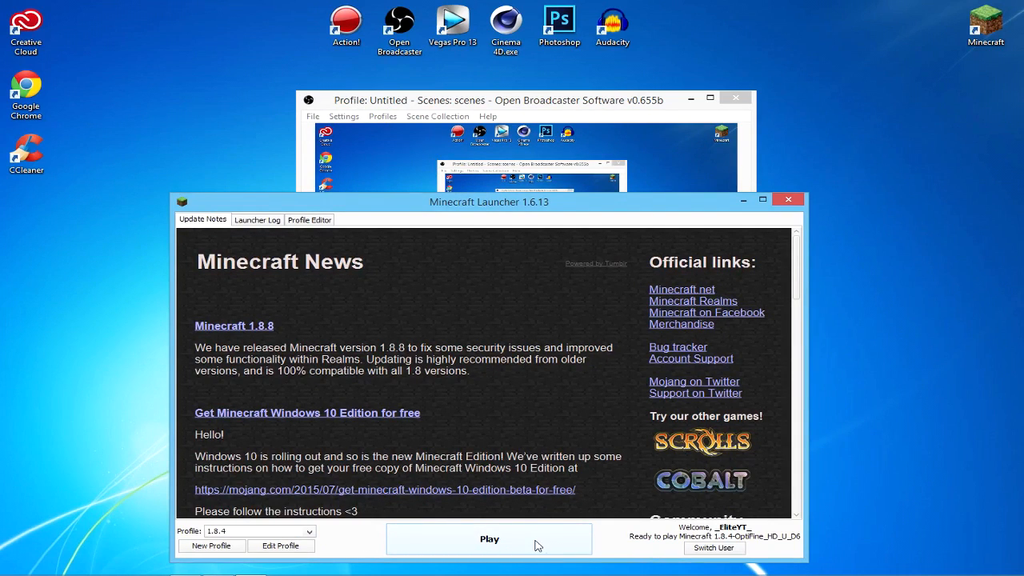
Step: Start Minecraft 1.8.4 from the launcher and join The Chunk multiplayer server
left_click(535, 541)
left_click(544, 104)
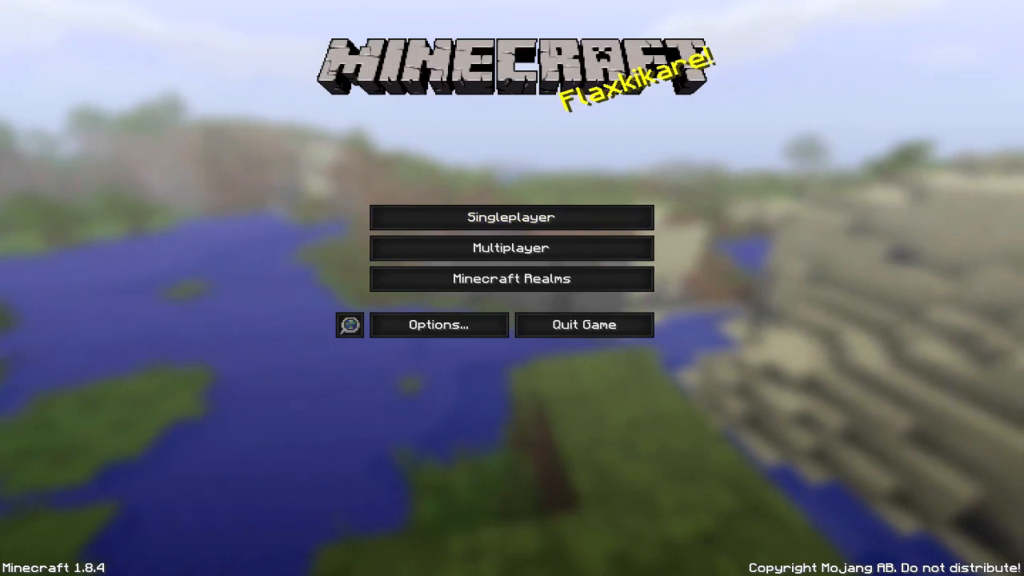
left_click(512, 248)
left_click(480, 64)
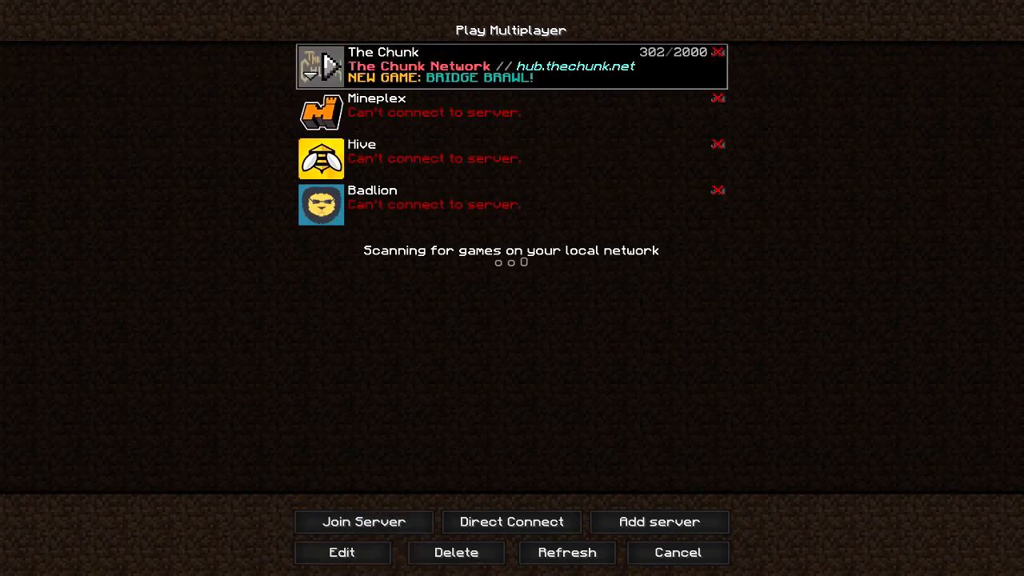
left_click(480, 64)
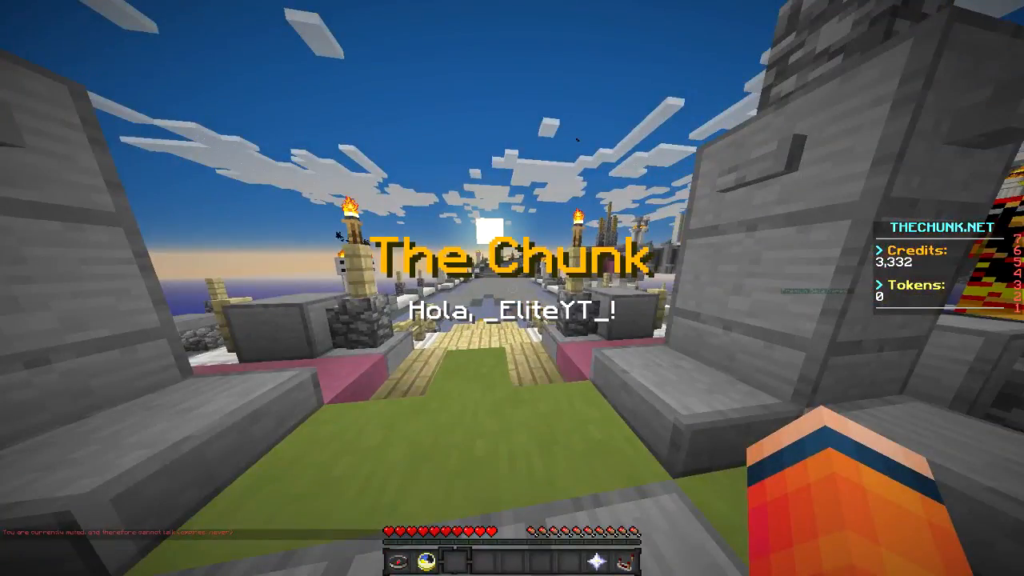
Step: Run across the server lobby's stone plaza and along the low sea wall while swinging the arm
key("w")
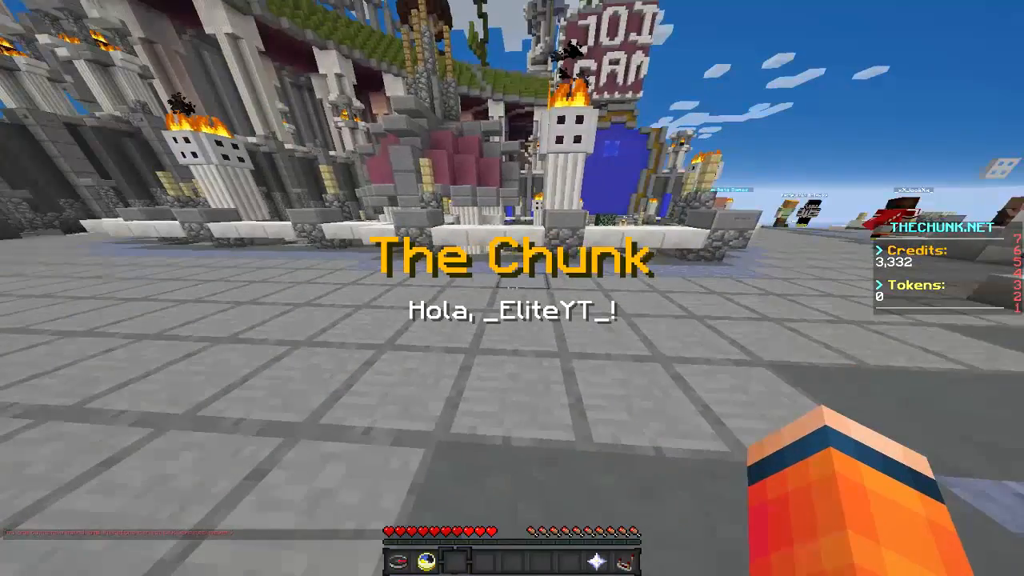
key("w")
left_click(512, 288)
left_click(513, 288)
left_click(512, 288)
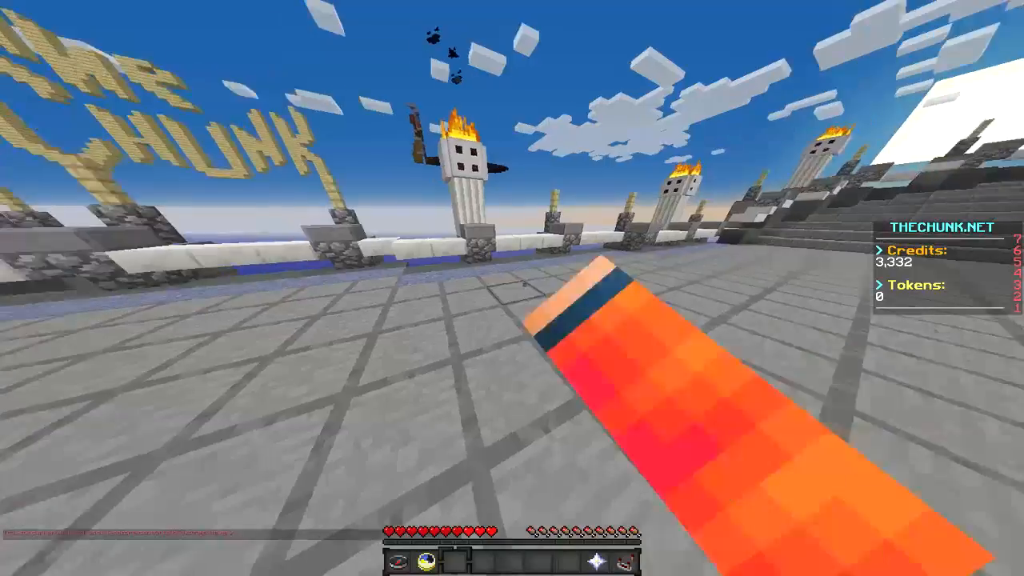
left_click(513, 288)
left_click(512, 288)
key("w")
left_click(512, 289)
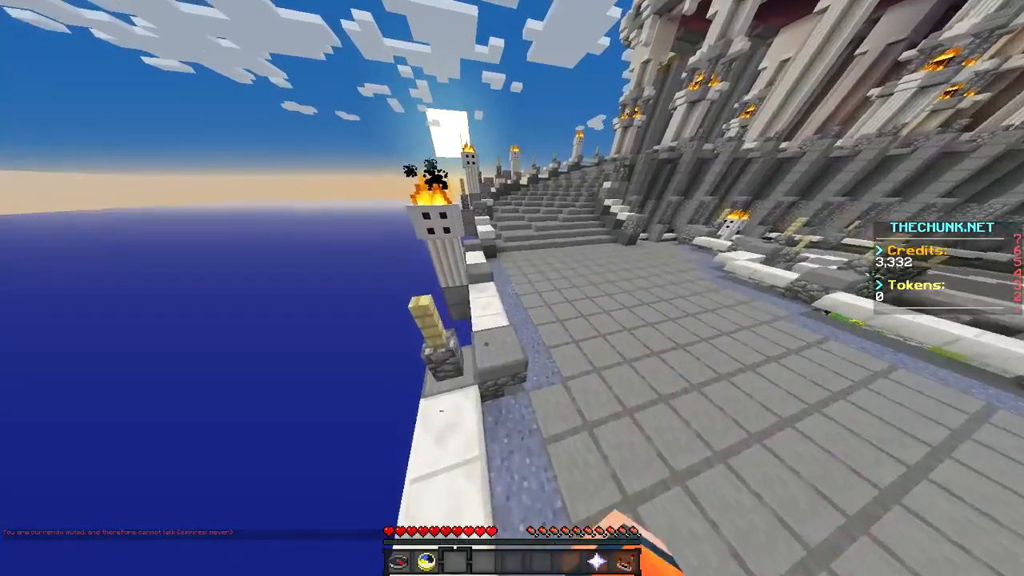
left_click(512, 288)
left_click(512, 288)
left_click(512, 289)
key("w")
left_click(512, 288)
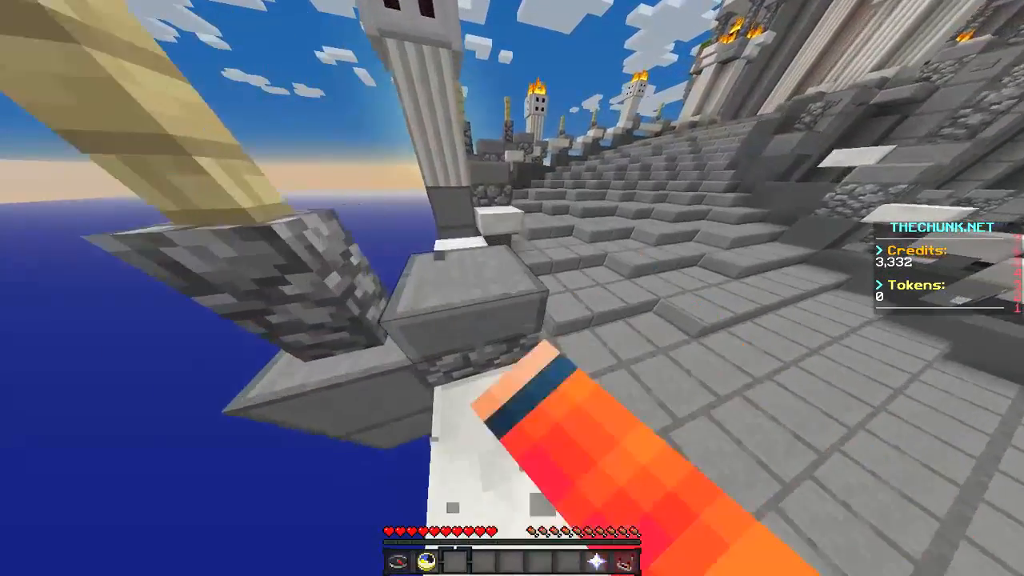
Step: Follow the sea wall up the wide stone stairs and walk into the columned hall
key("w")
key("space")
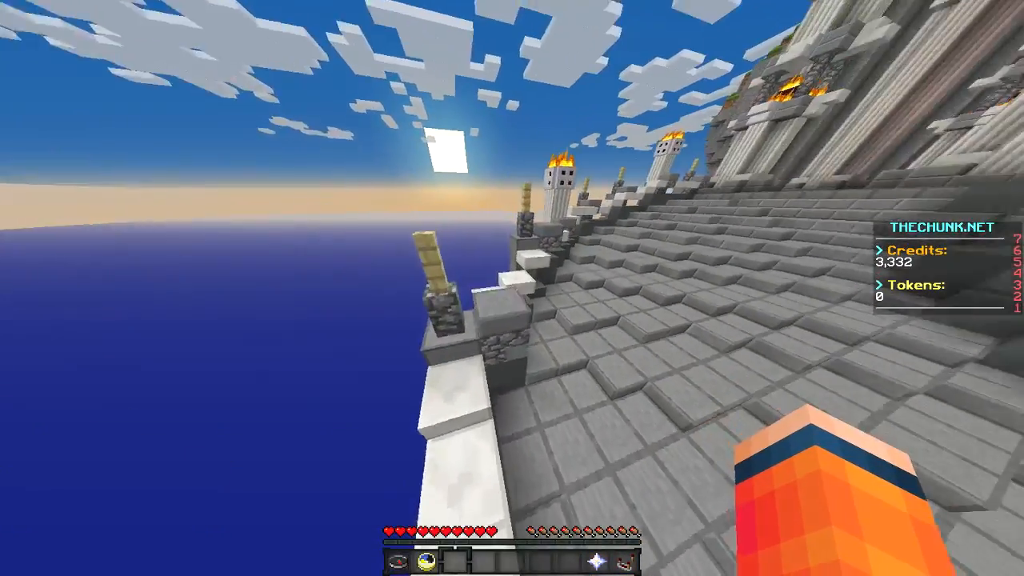
key("w")
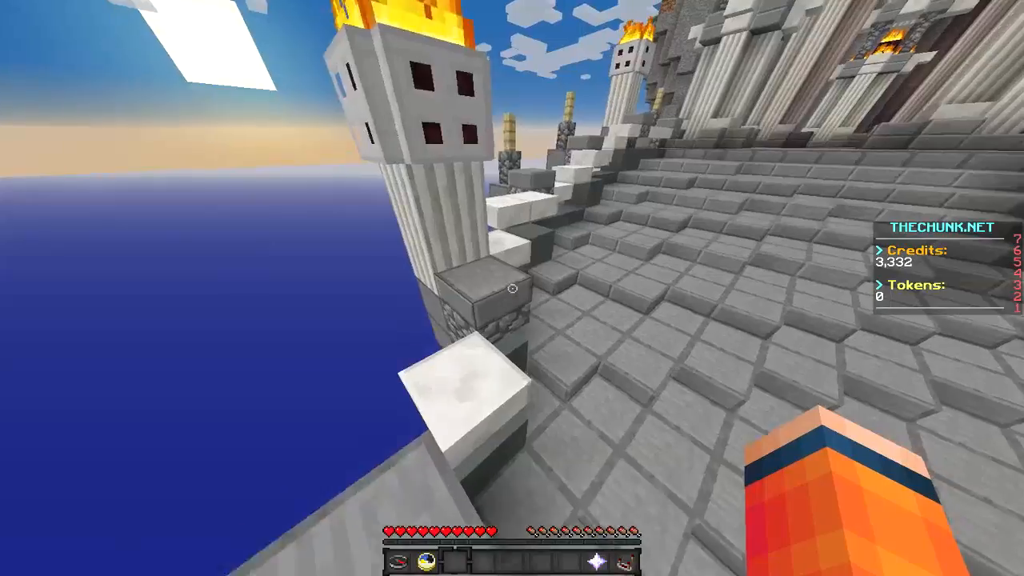
key("w")
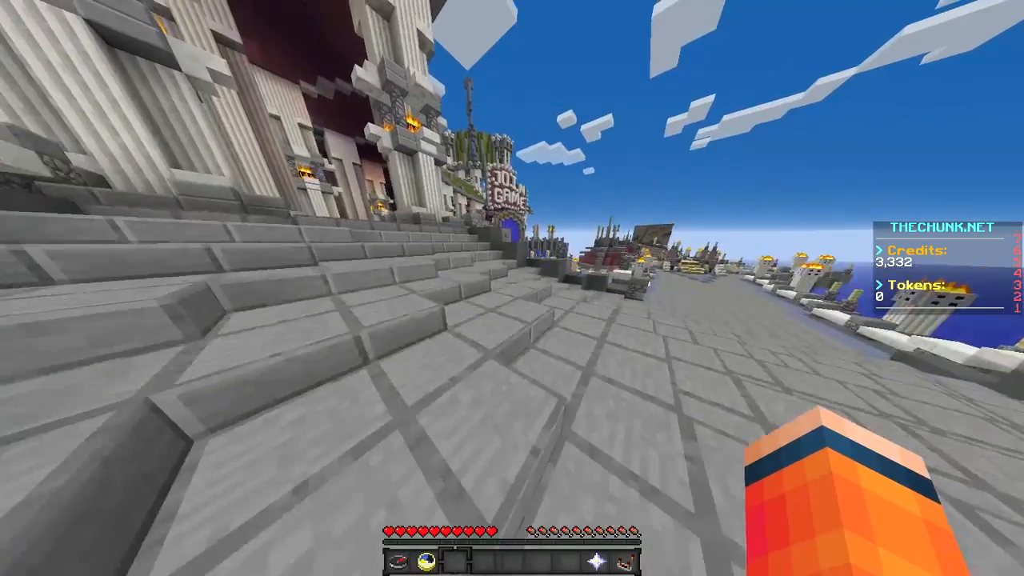
key("w")
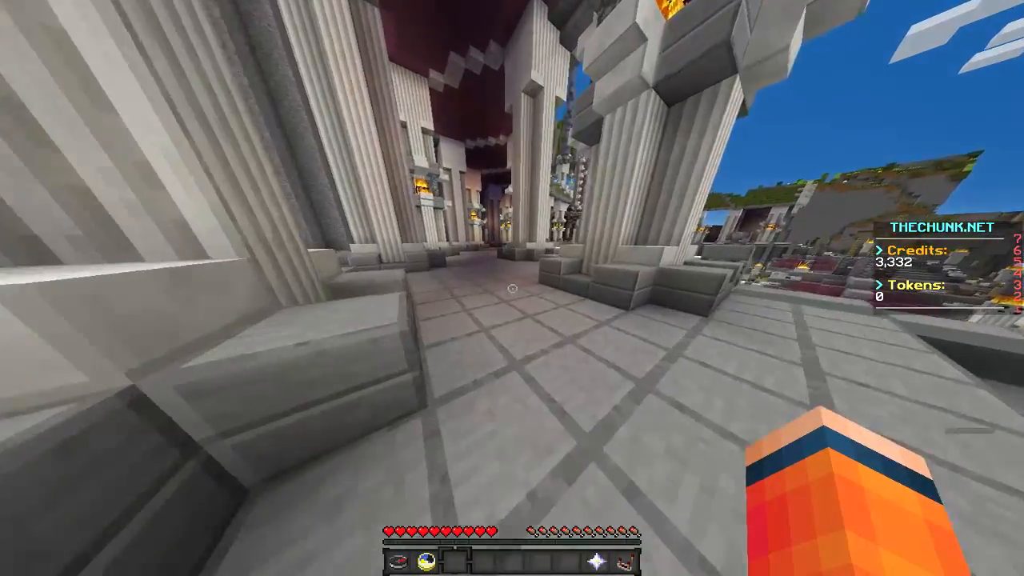
key("w")
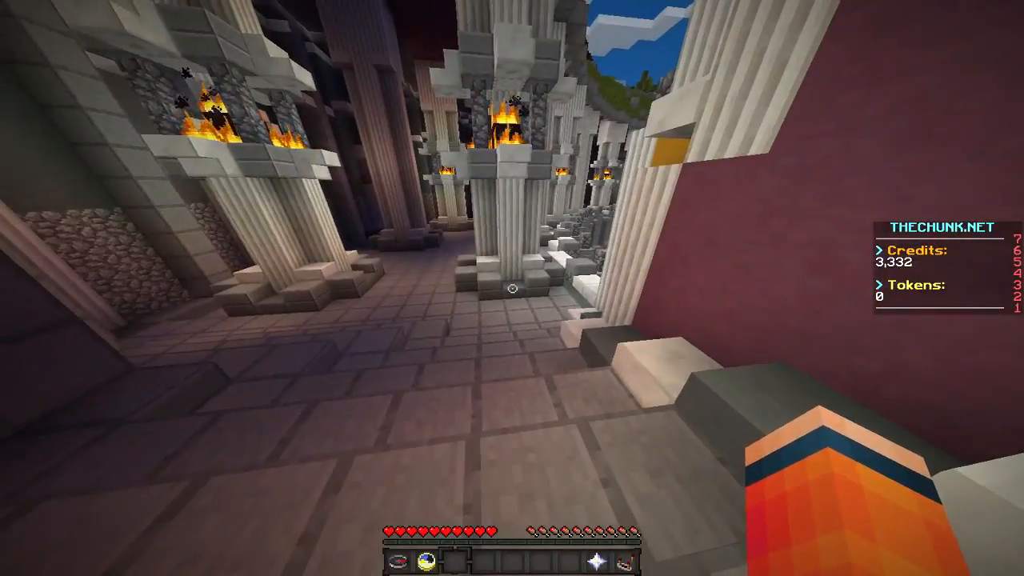
Step: Disconnect from the server and return to the Minecraft title screen
key("Escape")
left_click(511, 289)
key("Escape")
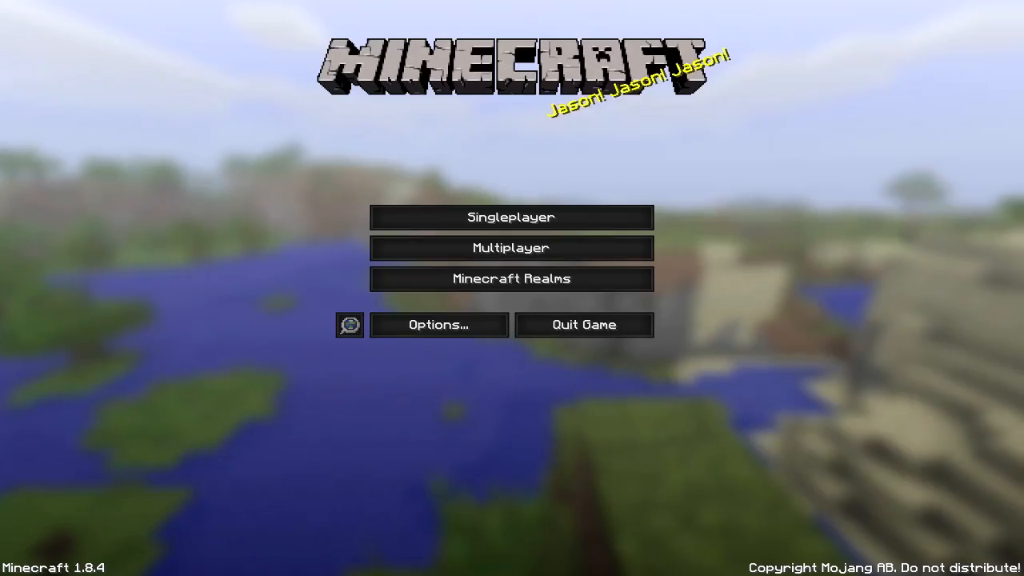
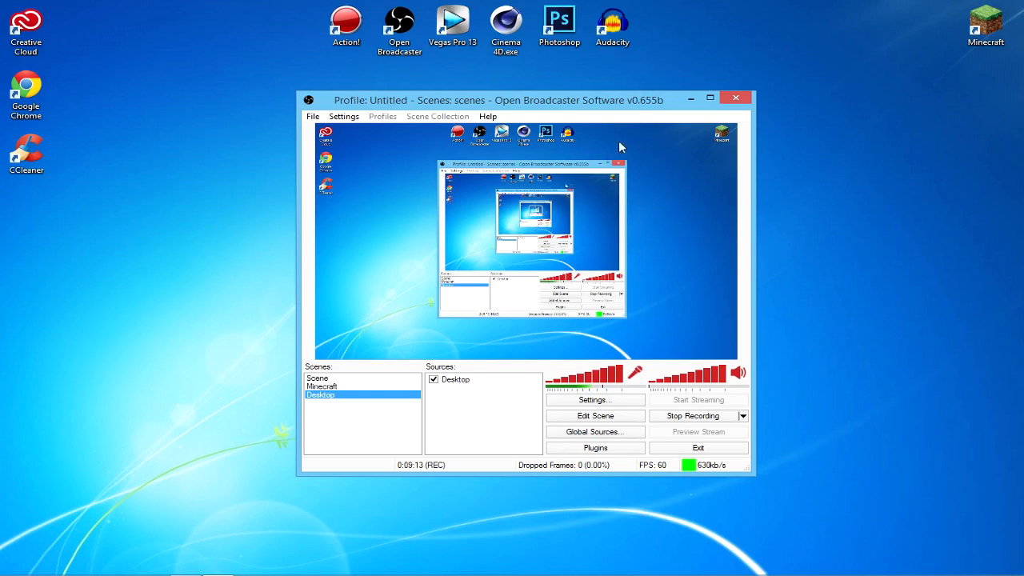
Step: Minimize the Open Broadcaster Software window to clear the desktop, restoring it briefly in between
left_click(690, 97)
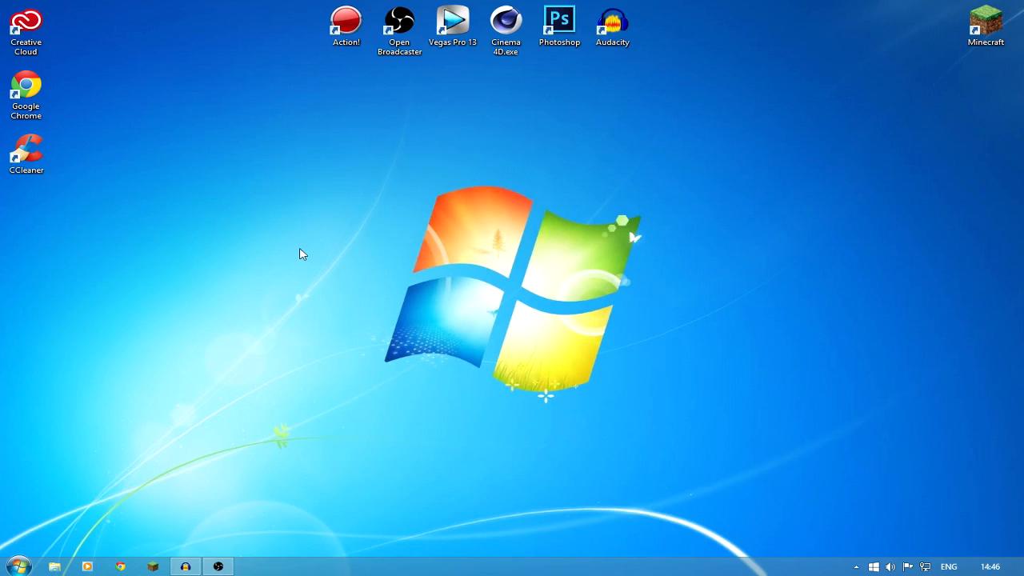
left_click(217, 566)
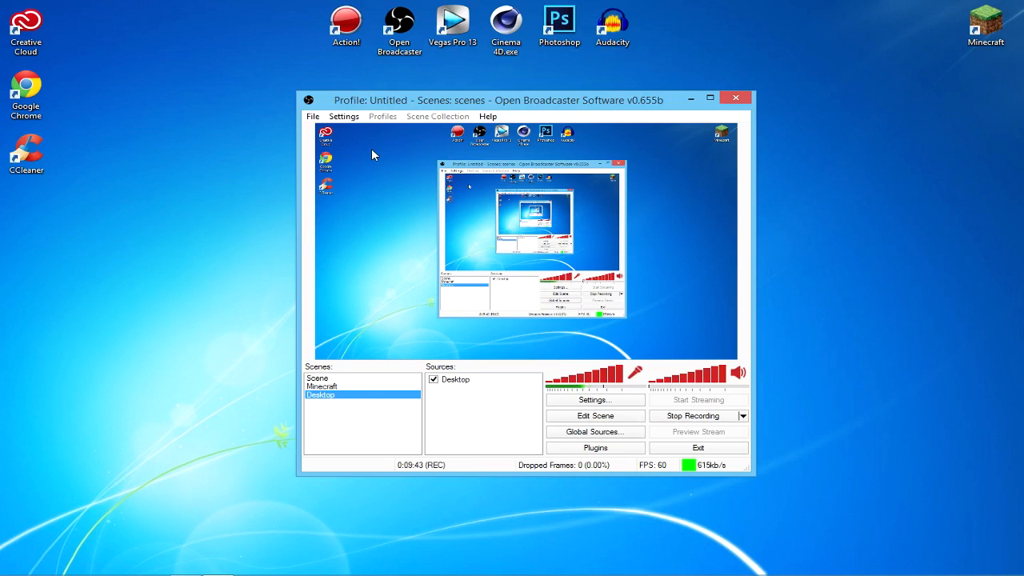
left_click(689, 99)
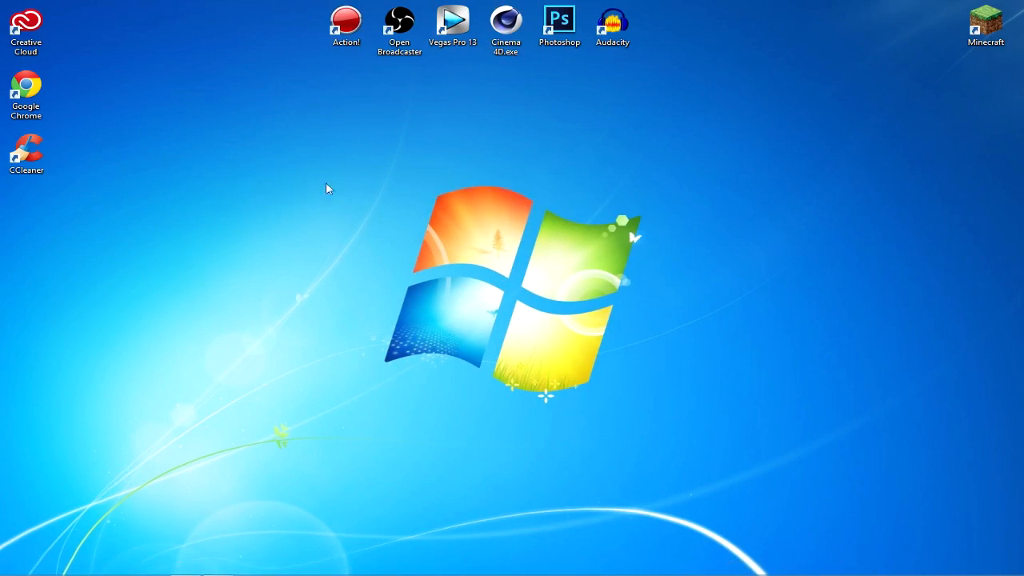
left_click(218, 566)
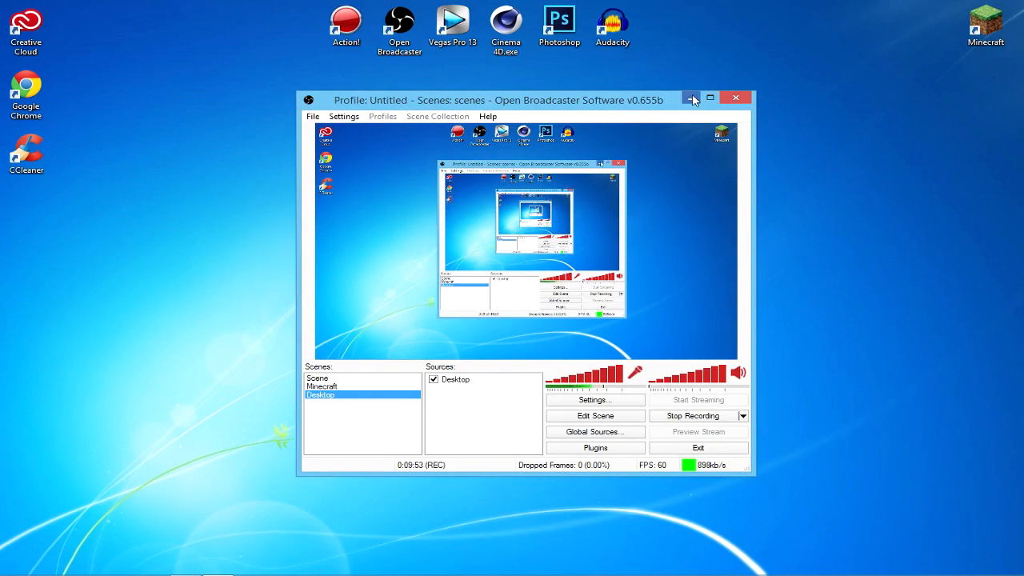
left_click(693, 99)
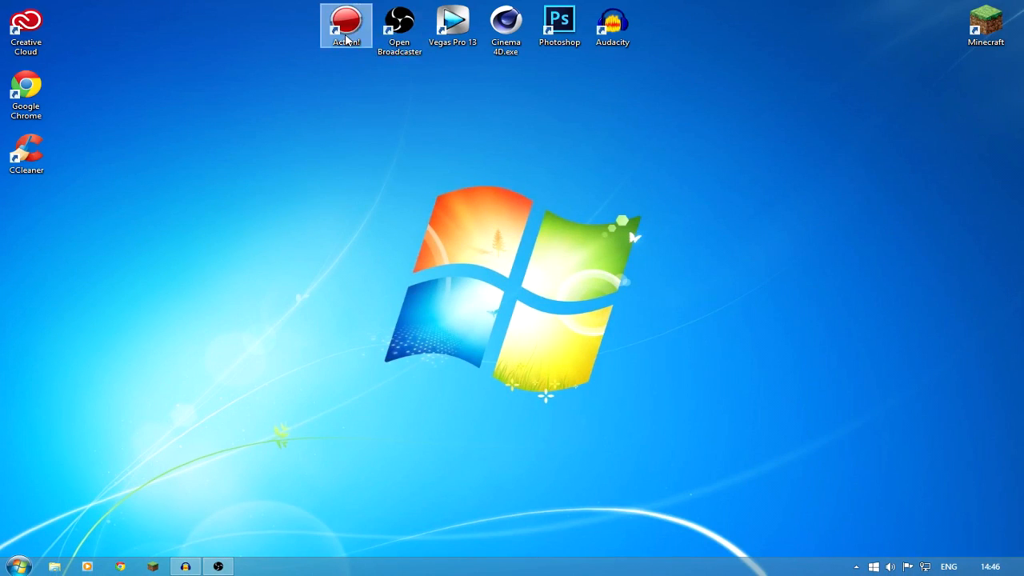
left_click_drag(339, 159, 360, 147)
left_click_drag(654, 396, 359, 168)
mouse_move(279, 559)
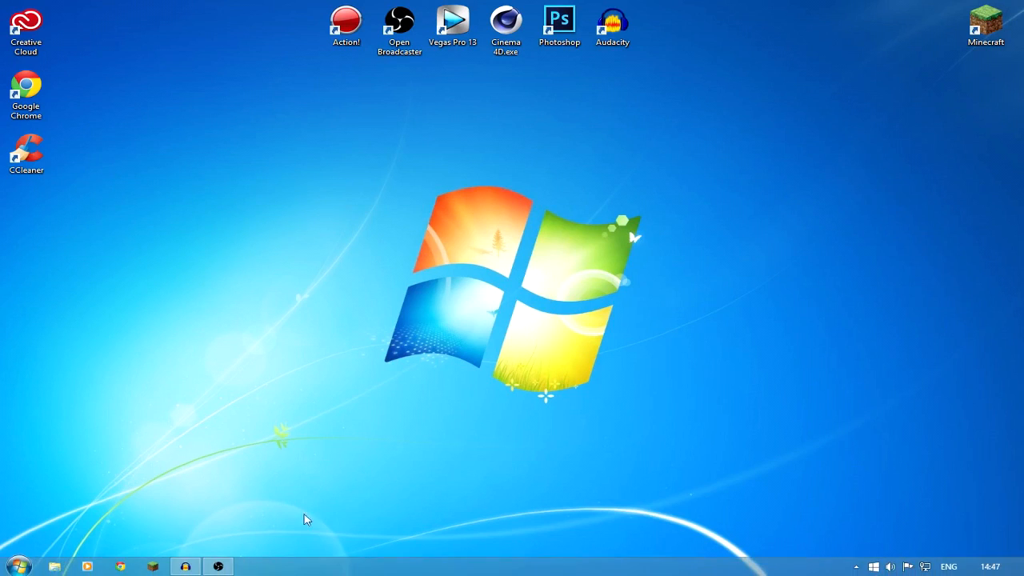
left_click_drag(395, 107, 322, 85)
mouse_move(296, 10)
left_mouse_down()
mouse_move(349, 100)
mouse_move(375, 119)
mouse_move(348, 4)
mouse_move(297, 10)
left_mouse_up()
left_click(381, 115)
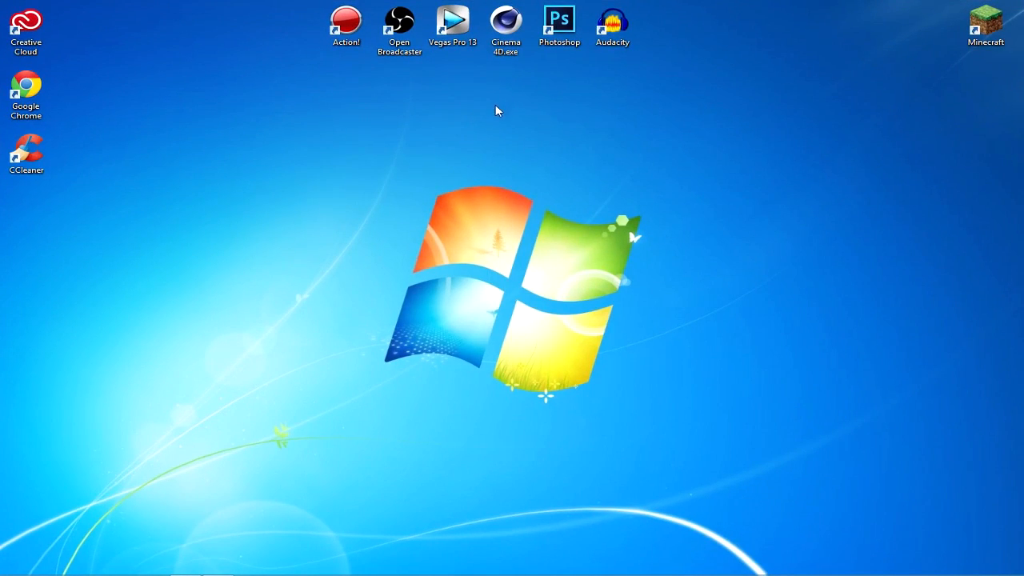
mouse_move(212, 575)
left_click_drag(671, 84, 296, 23)
left_click(297, 20)
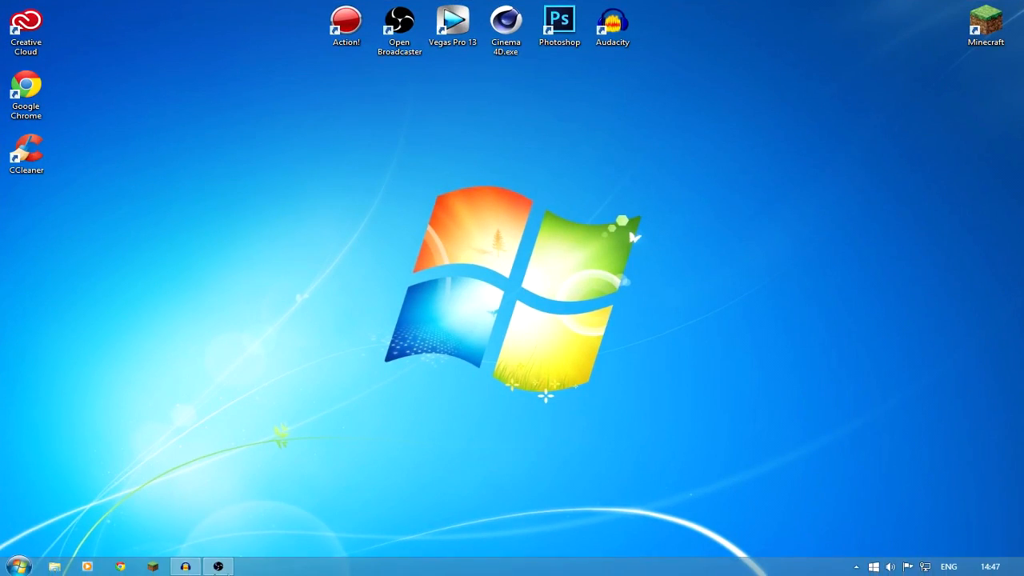
Step: Switch to Audacity to check the running microphone recording, and minimize its window again
left_click(186, 567)
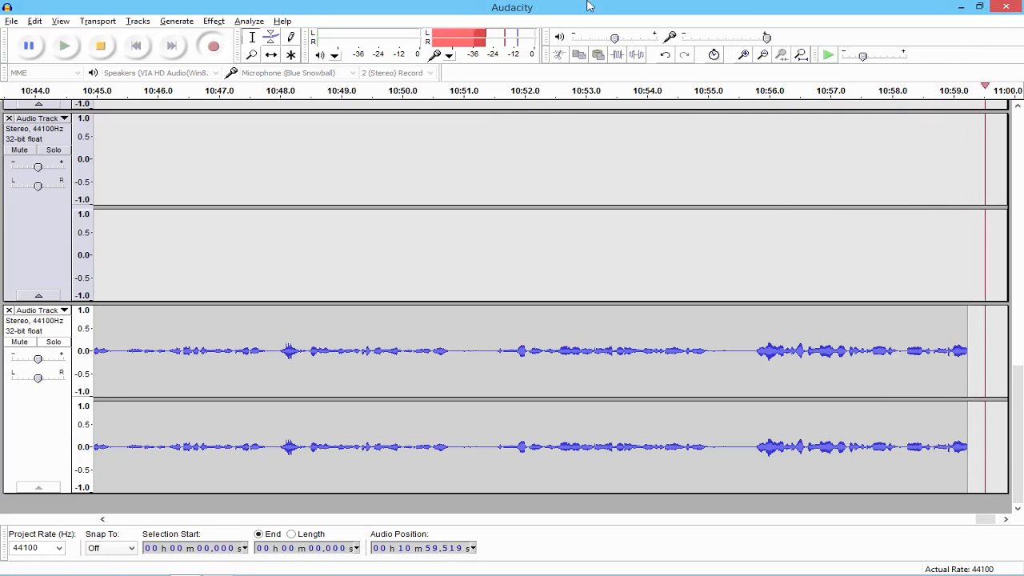
left_click(960, 7)
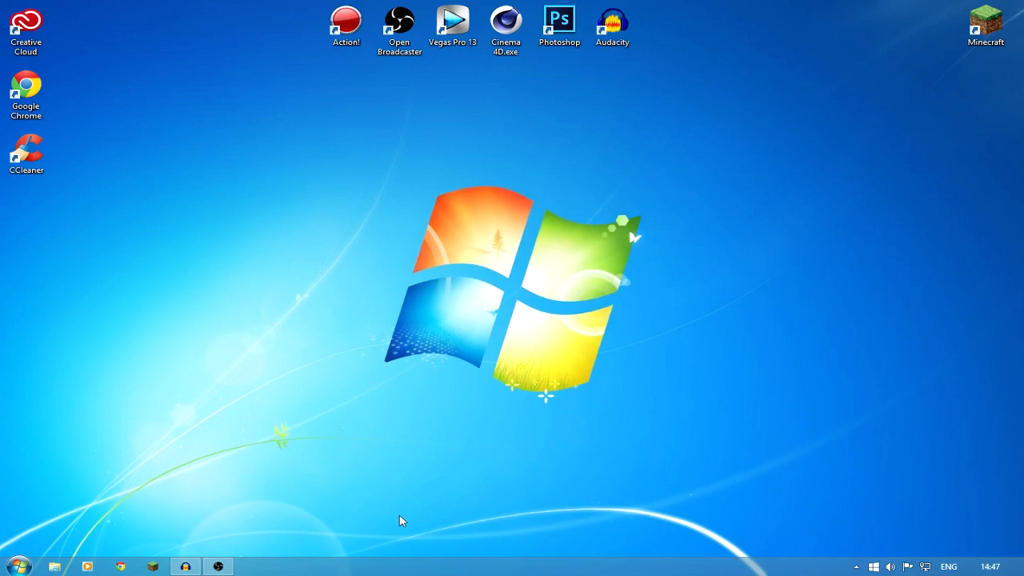
left_click_drag(624, 180, 403, 74)
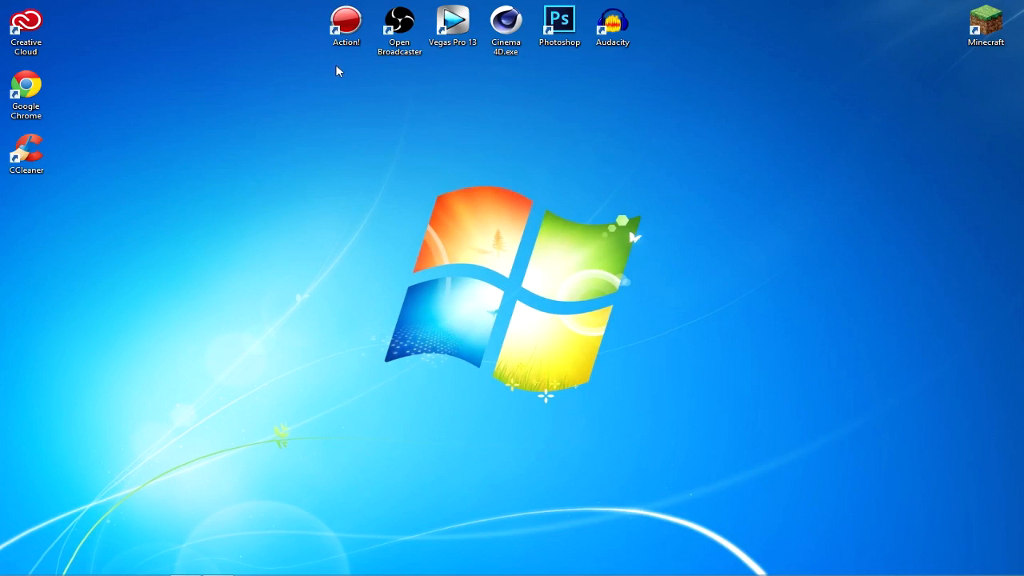
left_click_drag(320, 62, 298, 51)
left_click_drag(298, 52, 205, 65)
left_click_drag(311, 147, 723, 478)
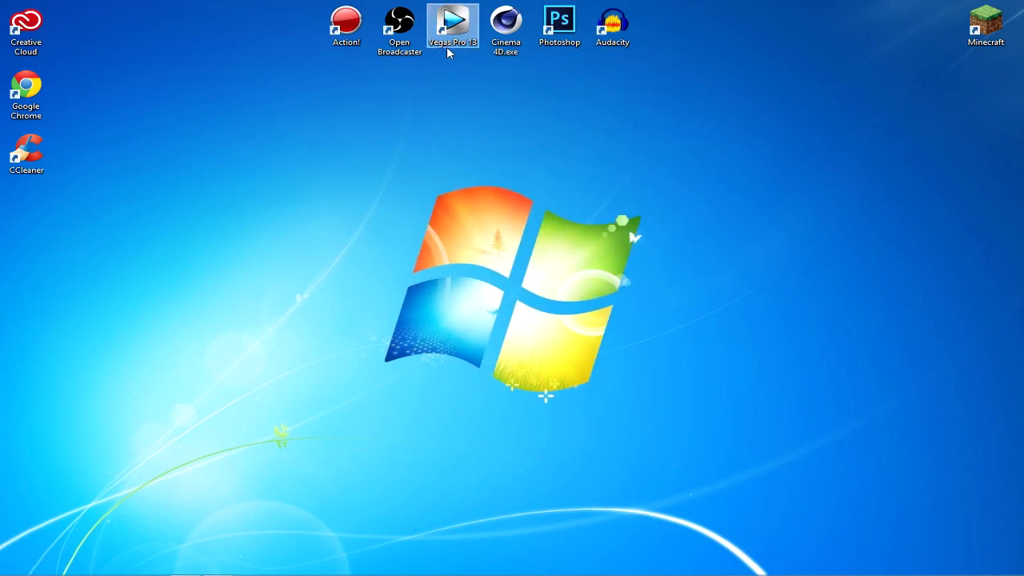
mouse_move(304, 574)
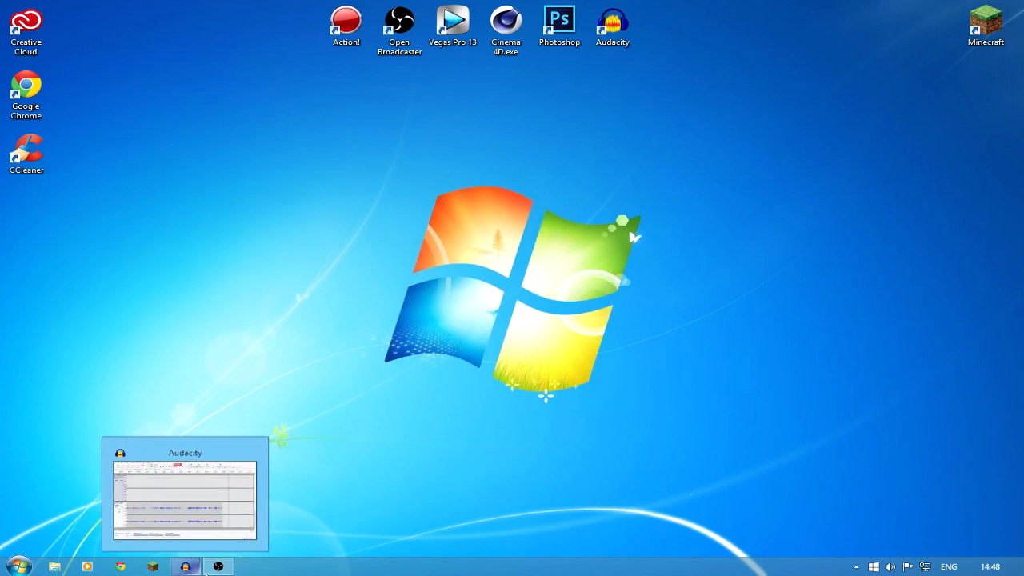
mouse_move(239, 573)
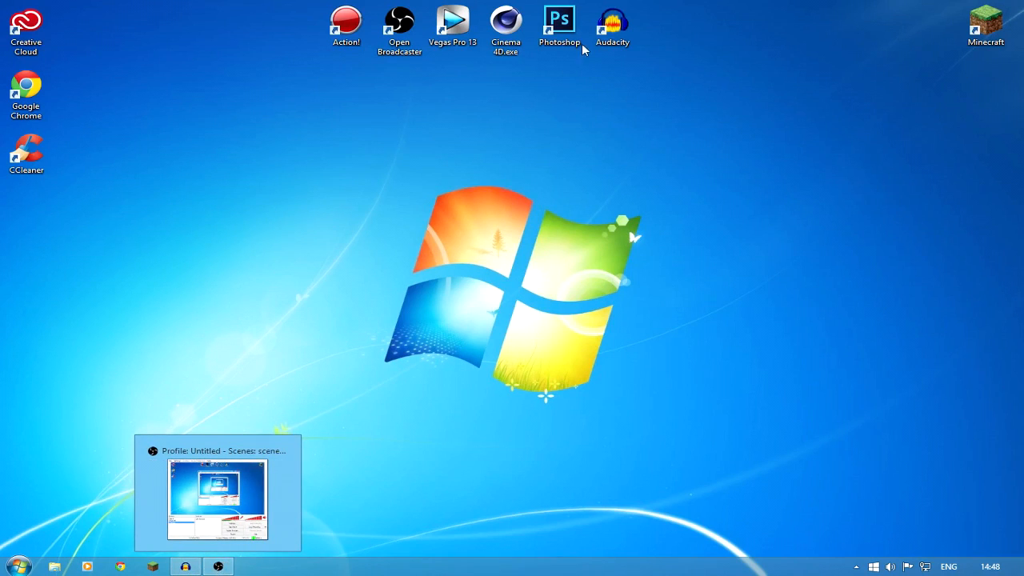
left_click(217, 568)
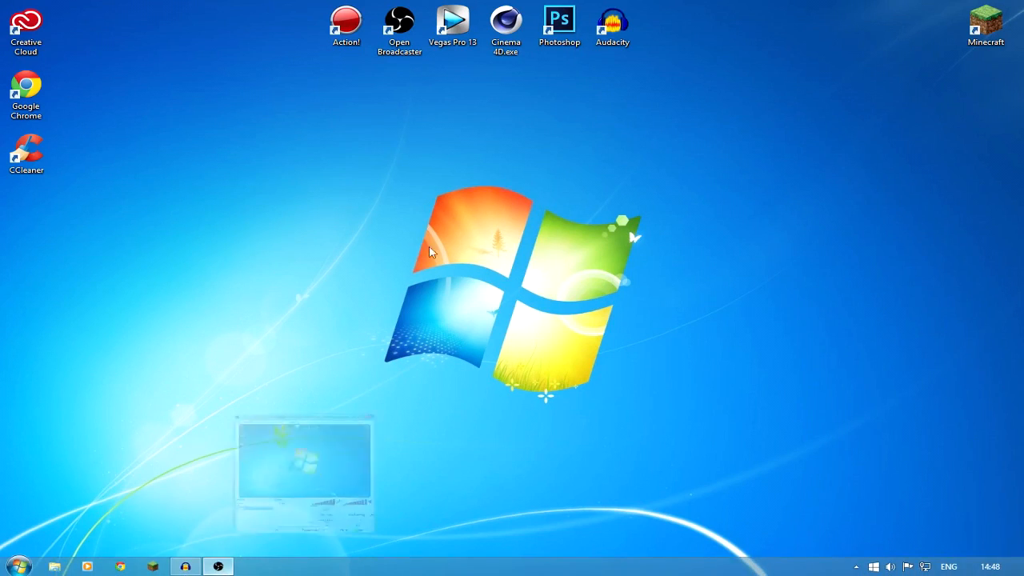
left_click(693, 101)
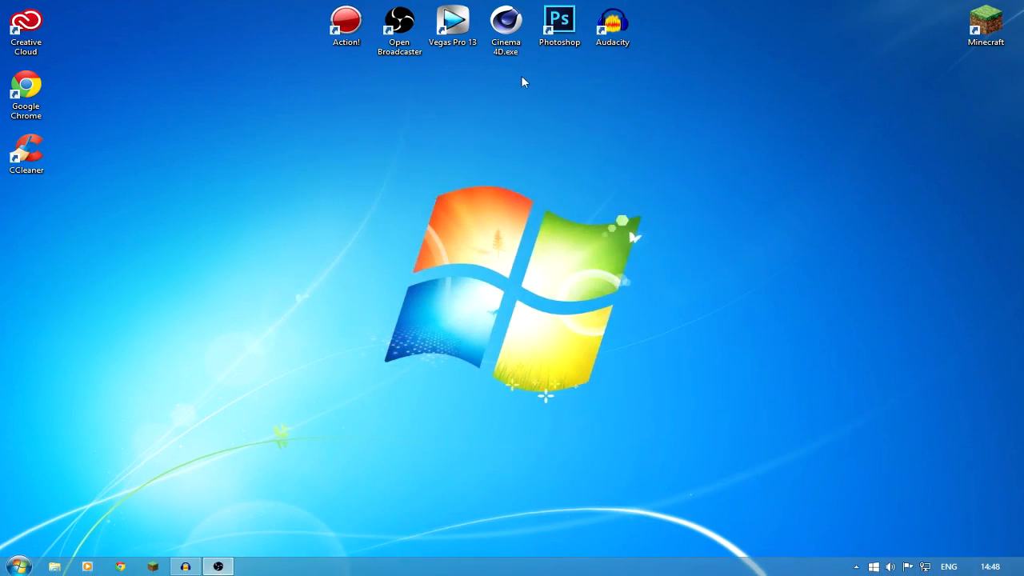
Step: Launch Vegas Pro 13 from the desktop, checking Audacity and minimizing it while the editor loads
double_click(450, 20)
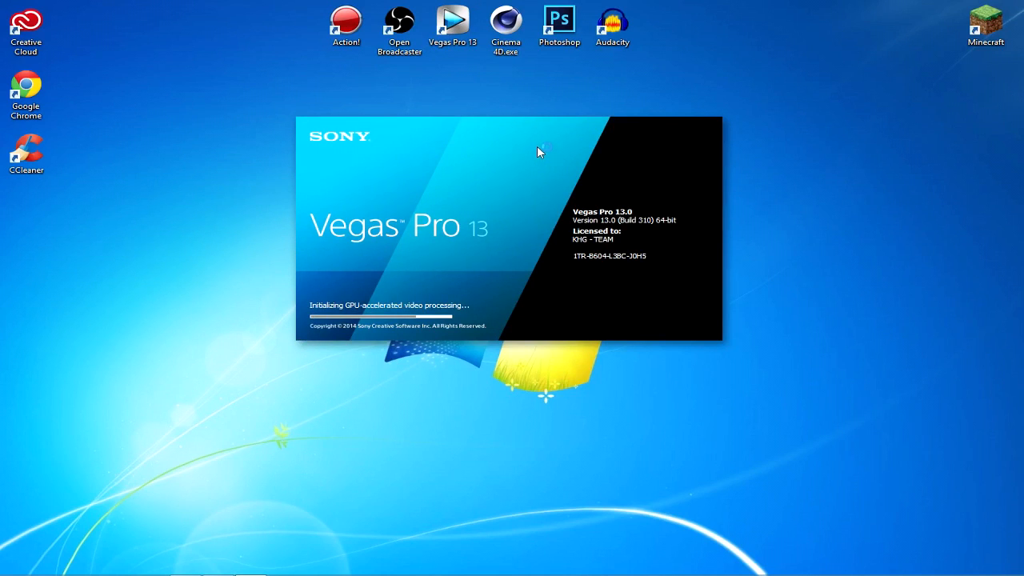
mouse_move(246, 570)
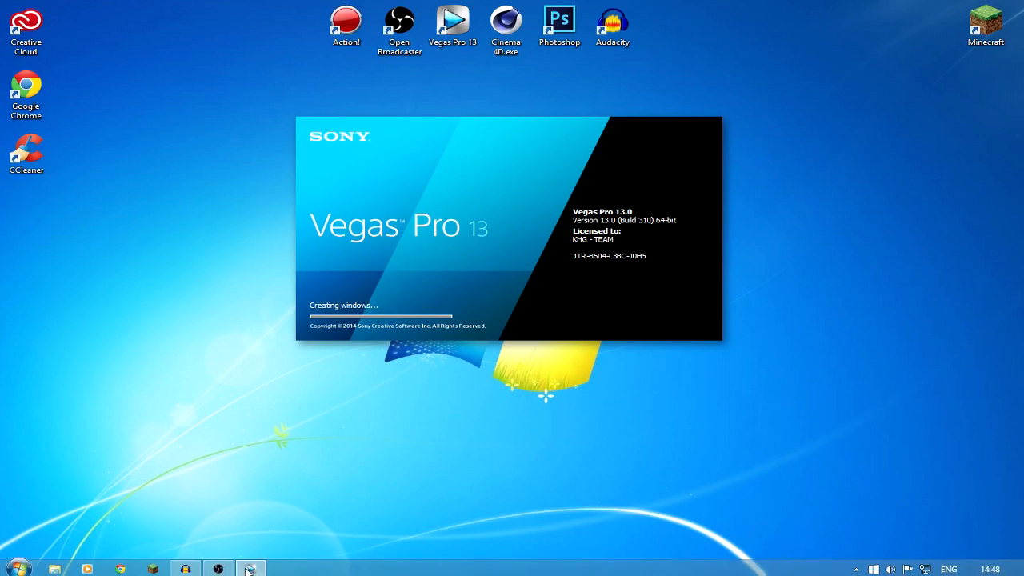
left_click(185, 569)
left_click(961, 7)
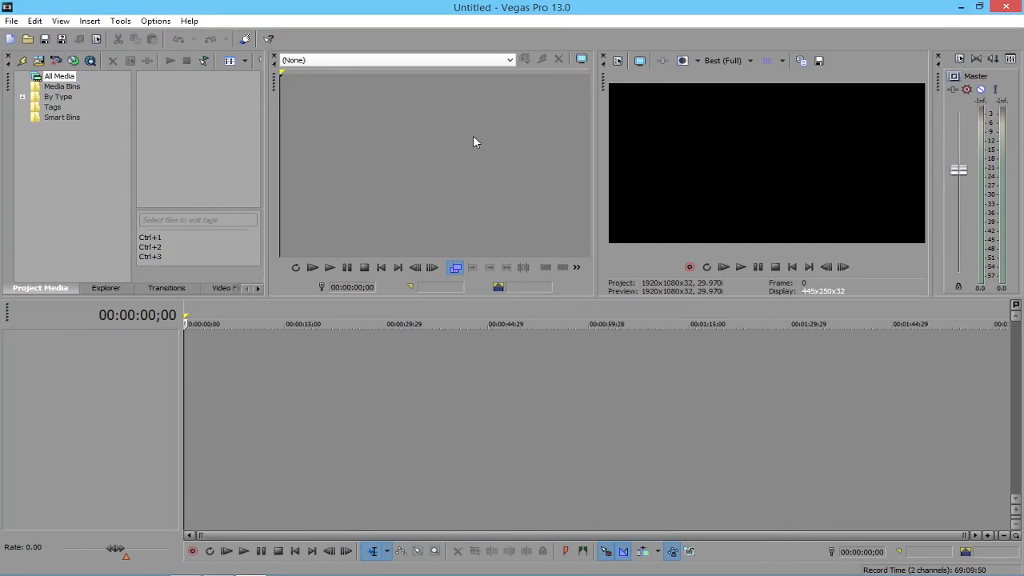
Step: Start a new project and choose the HD 720-60p (1280x720, 59.940 fps) template
left_click(16, 22)
left_click(18, 37)
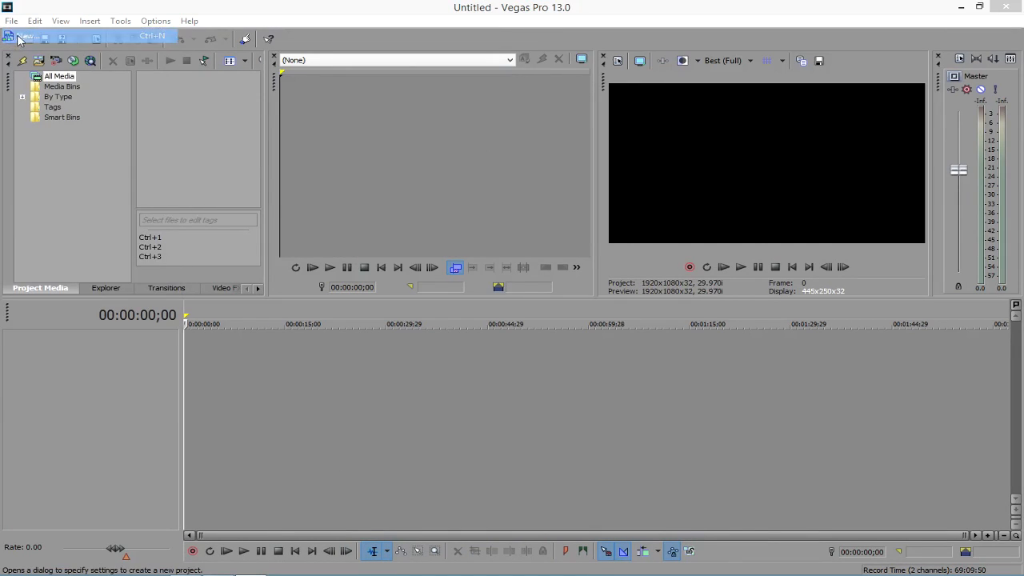
left_click(586, 108)
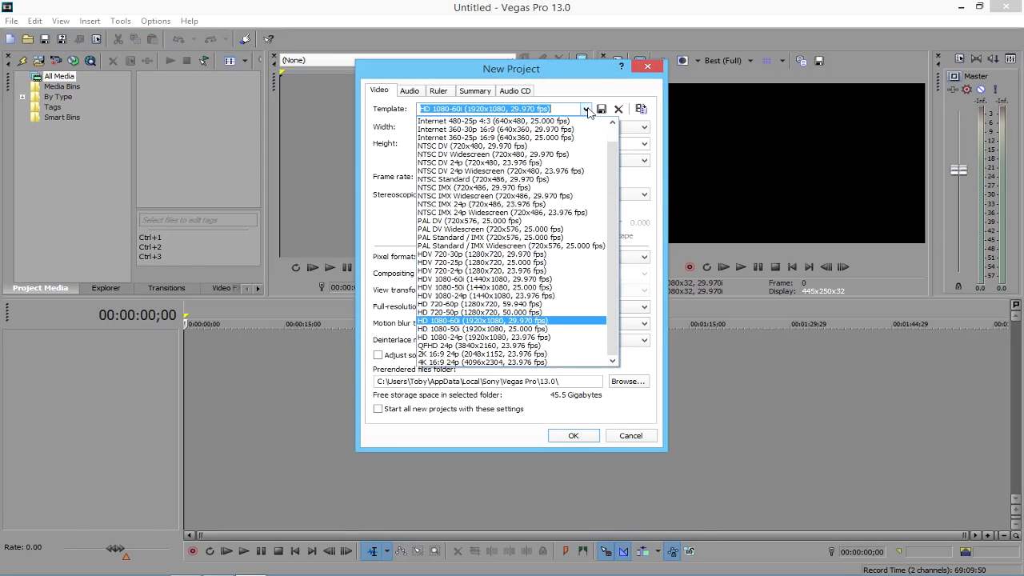
left_click(588, 110)
left_click(586, 109)
mouse_move(613, 213)
left_mouse_down()
mouse_move(611, 194)
mouse_move(611, 210)
left_mouse_up()
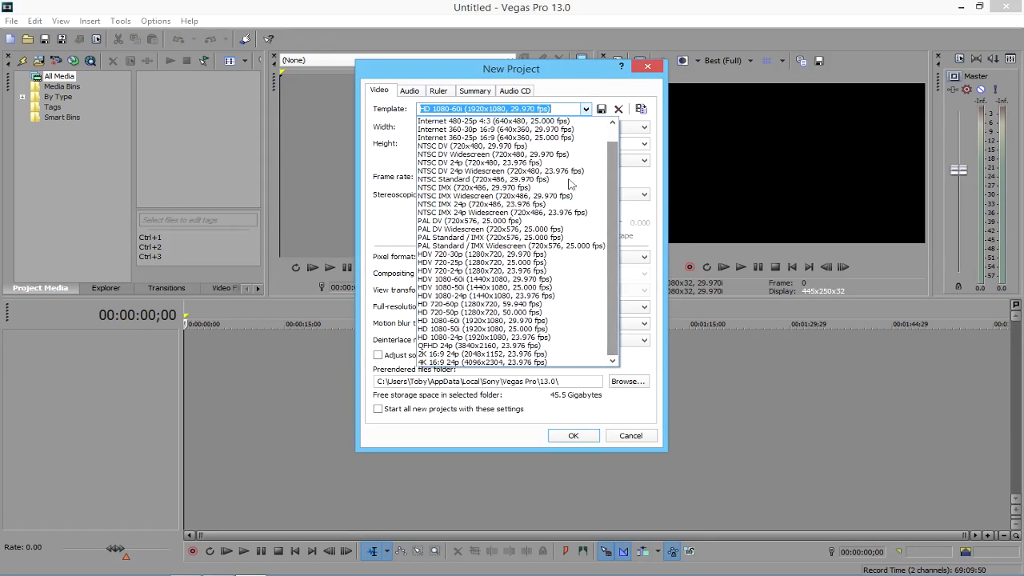
left_click(585, 109)
left_click(586, 110)
left_click(585, 110)
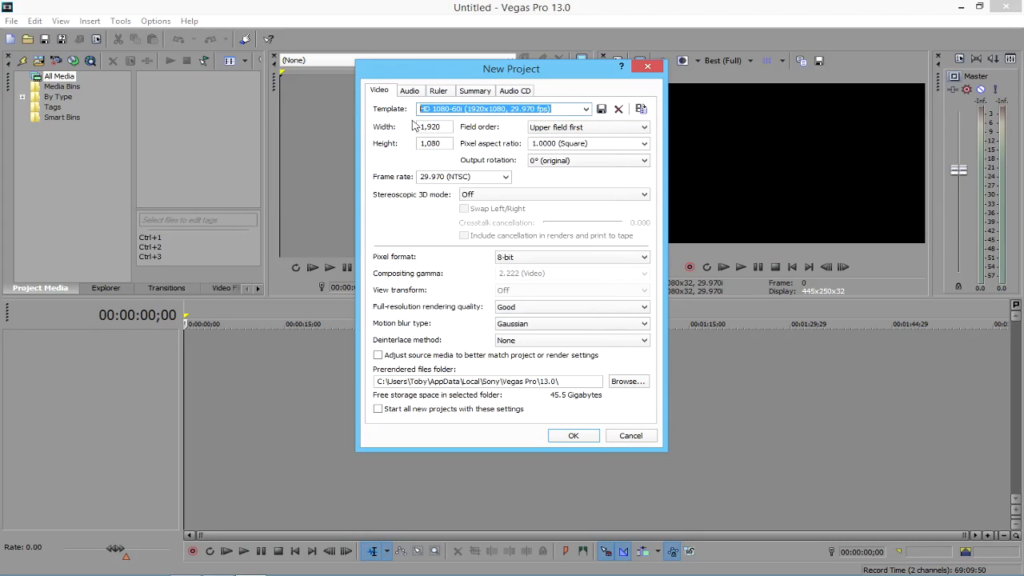
left_click(587, 110)
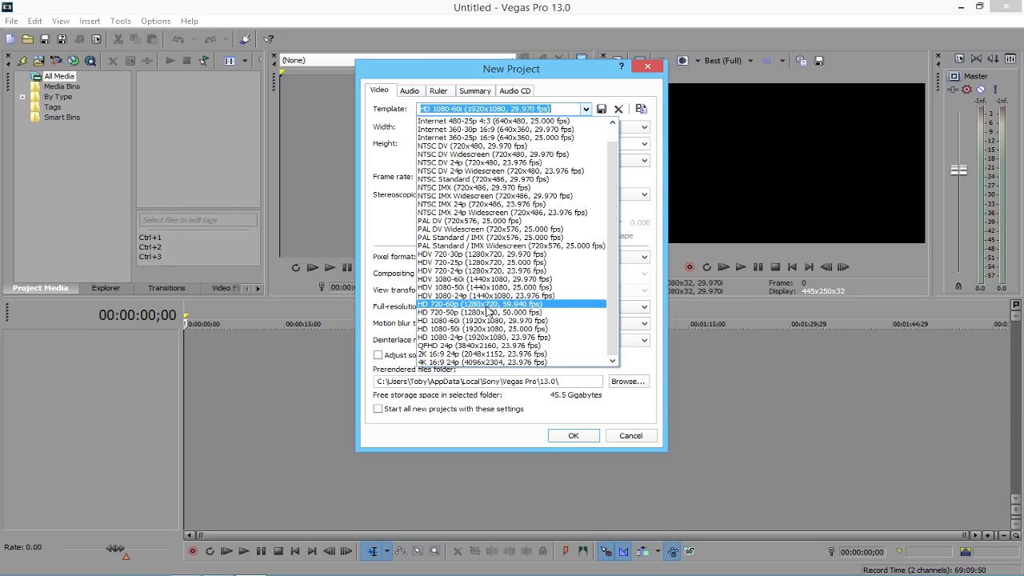
left_click(487, 305)
Step: Check the project's frame rate and field order options, and set the pixel format to 32-bit floating point (video levels)
left_click(446, 176)
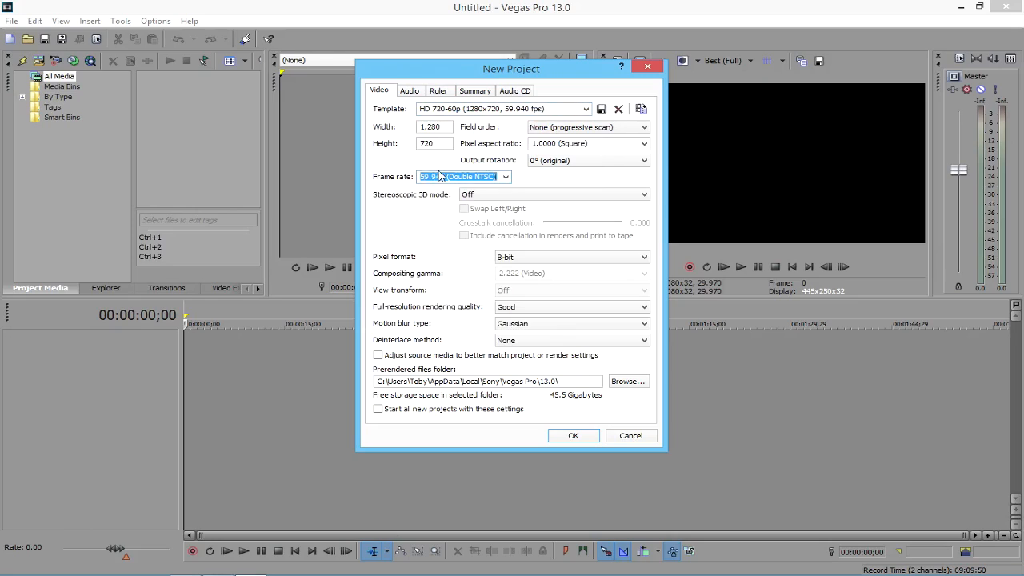
double_click(422, 176)
left_click(602, 128)
left_click(602, 133)
left_click(528, 259)
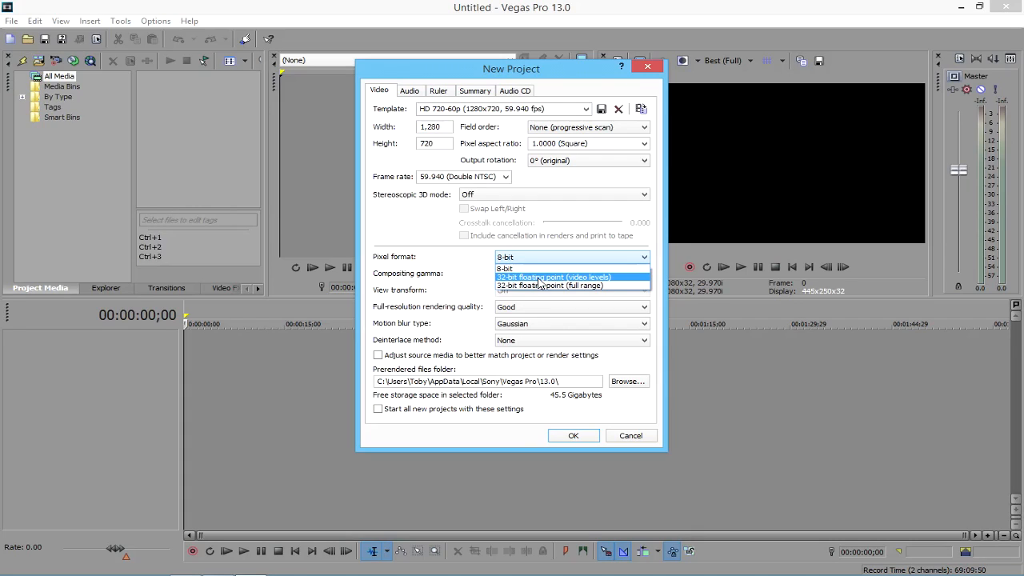
left_click(540, 278)
left_click(576, 133)
left_click(571, 136)
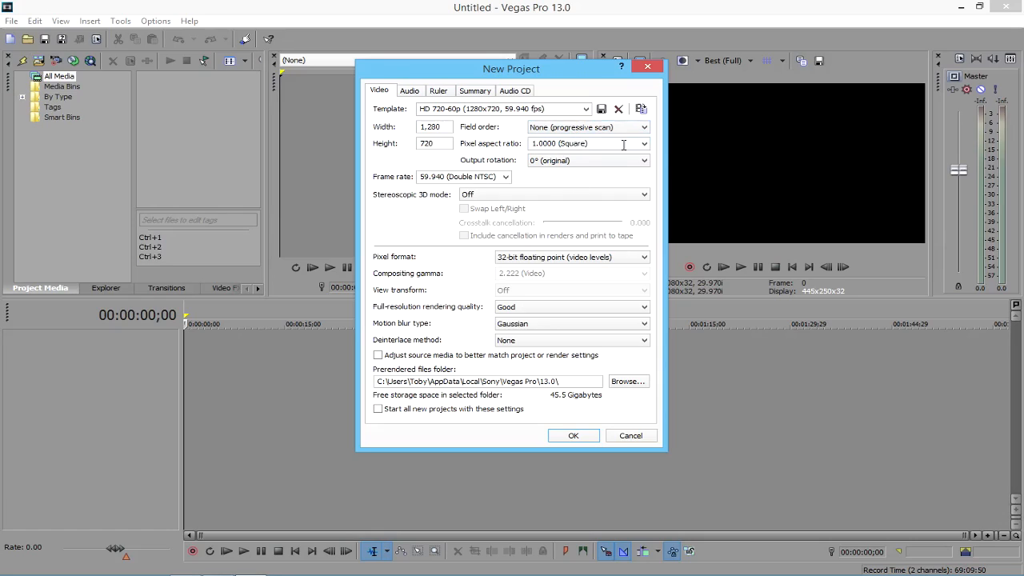
Step: Review the stereoscopic 3D mode options and set the full-resolution rendering quality to Best
left_click(528, 196)
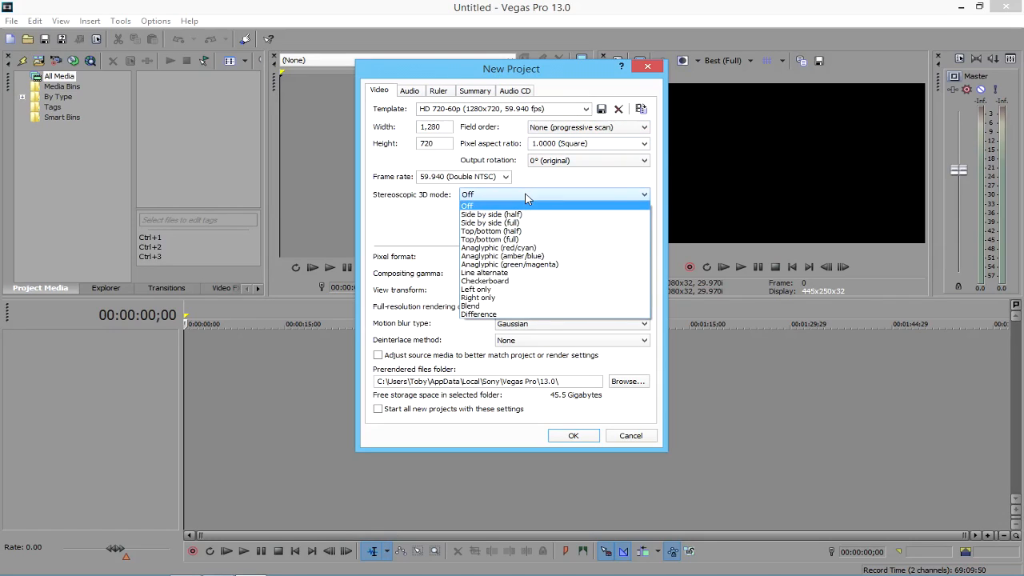
left_click(526, 195)
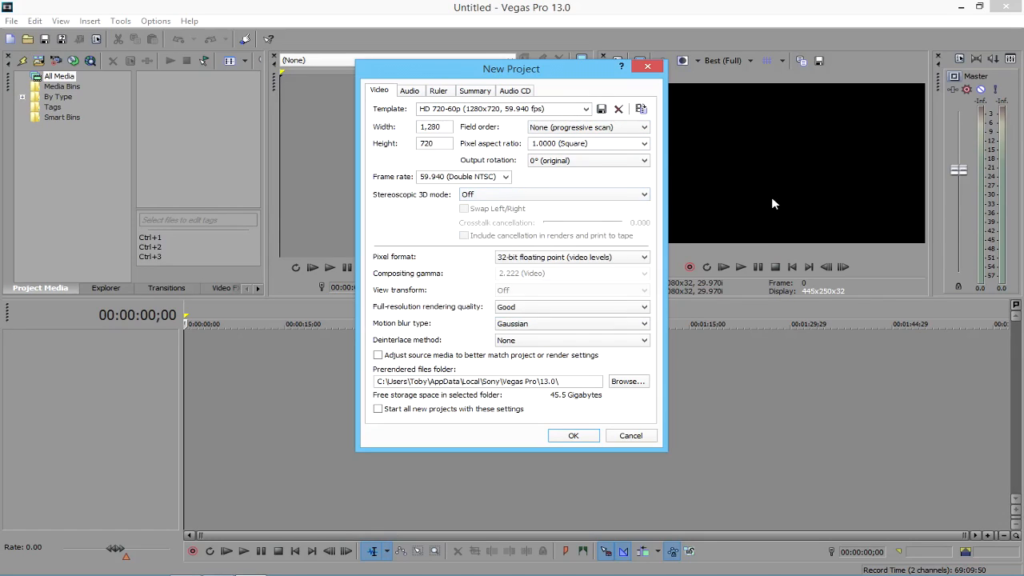
left_click(521, 194)
left_click(521, 194)
left_click(519, 308)
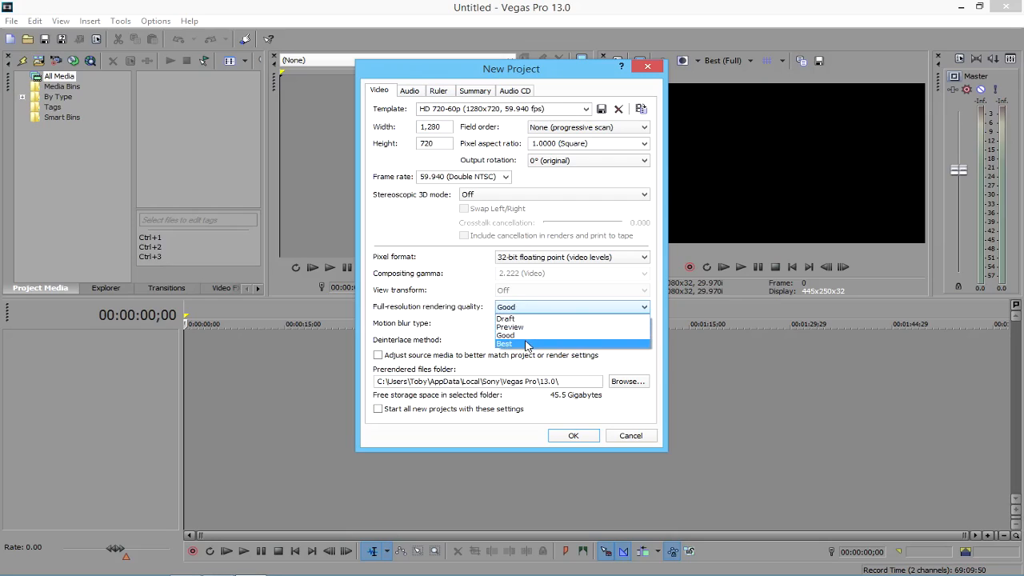
left_click(528, 344)
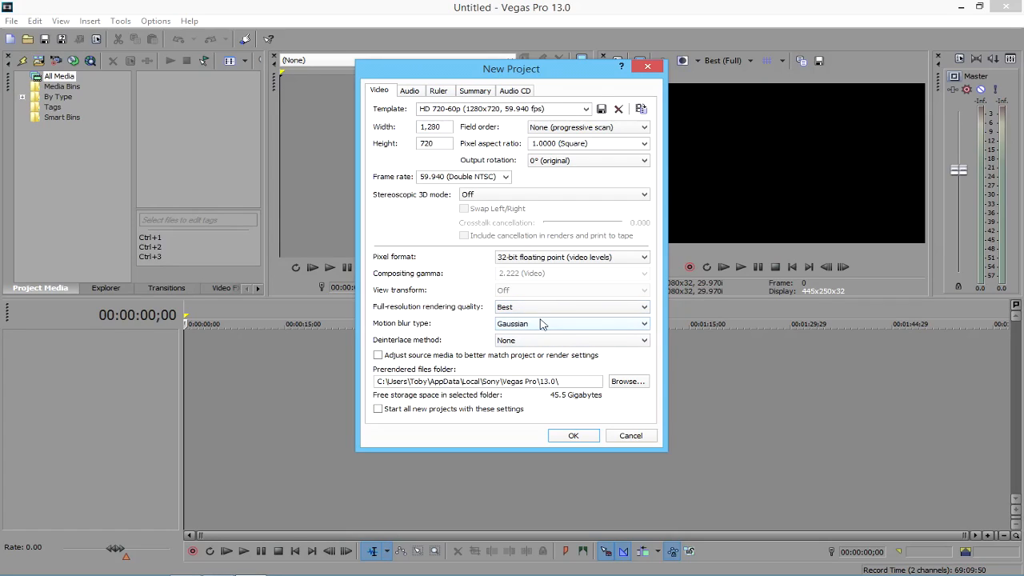
Step: Look through the motion blur types and select Gaussian
left_click(540, 323)
left_click(548, 323)
left_click(555, 323)
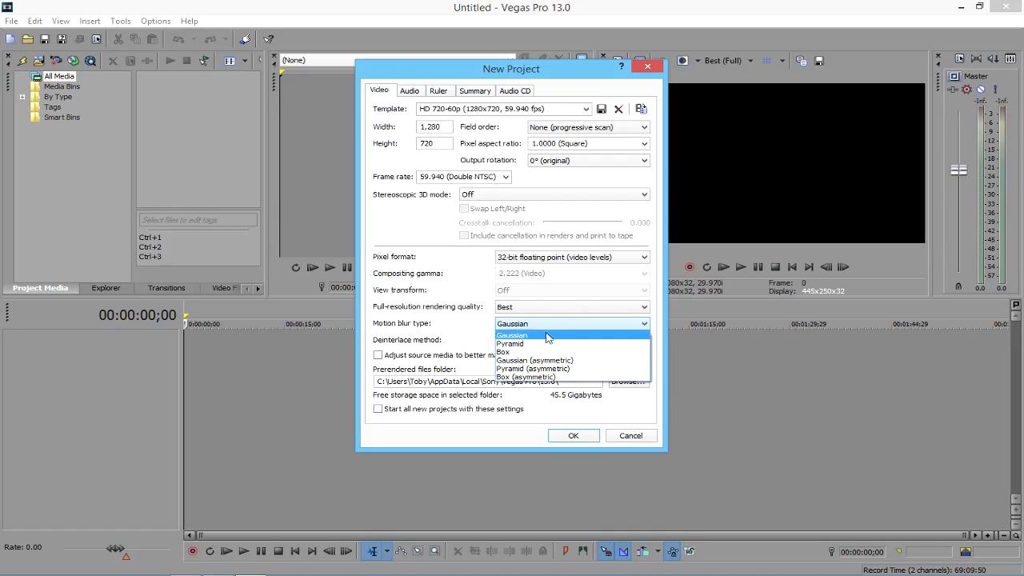
left_click(548, 337)
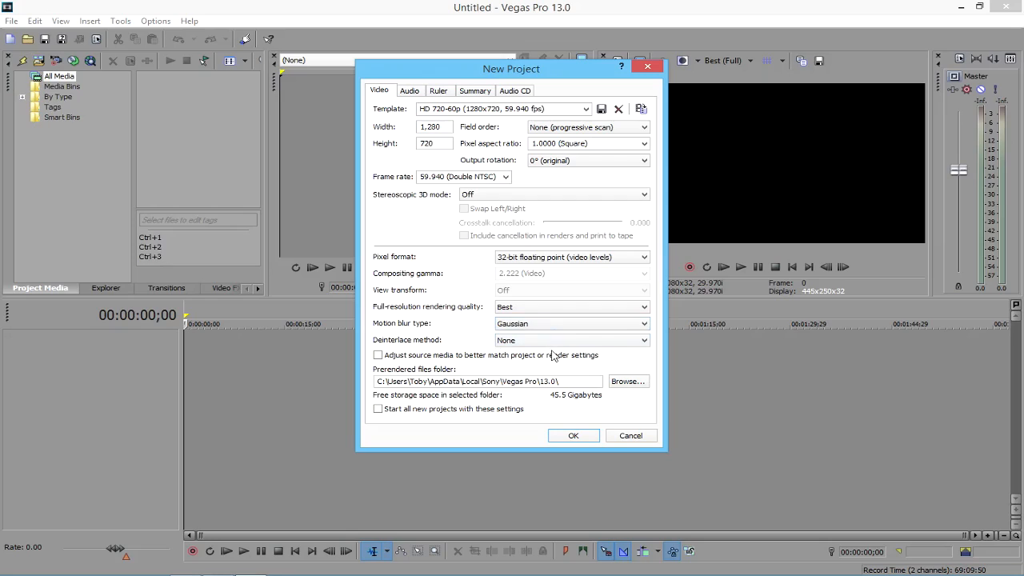
Step: Use None as the deinterlace method and enable starting all new projects with these settings
left_click(546, 340)
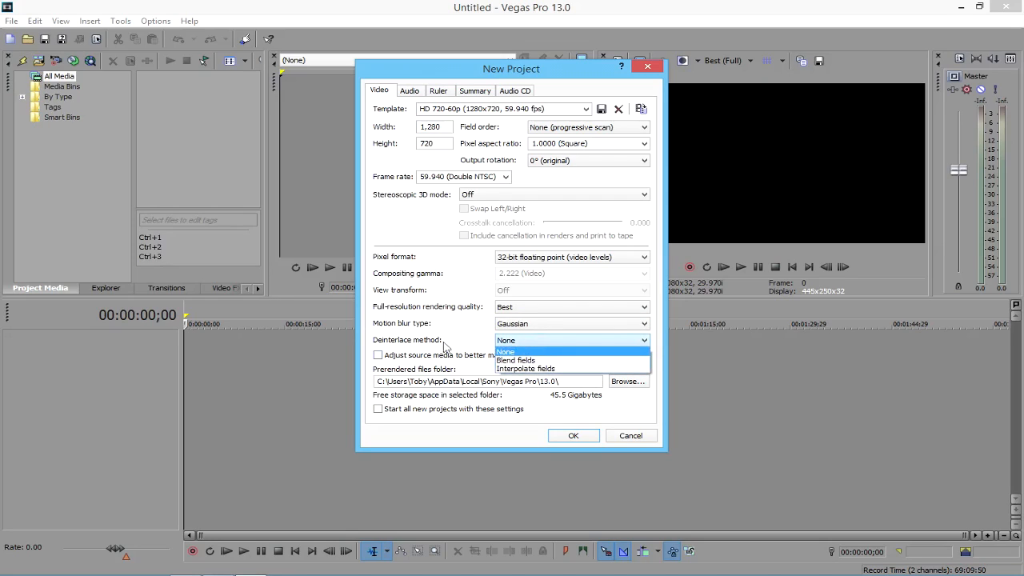
left_click(496, 344)
left_click(535, 343)
left_click(534, 344)
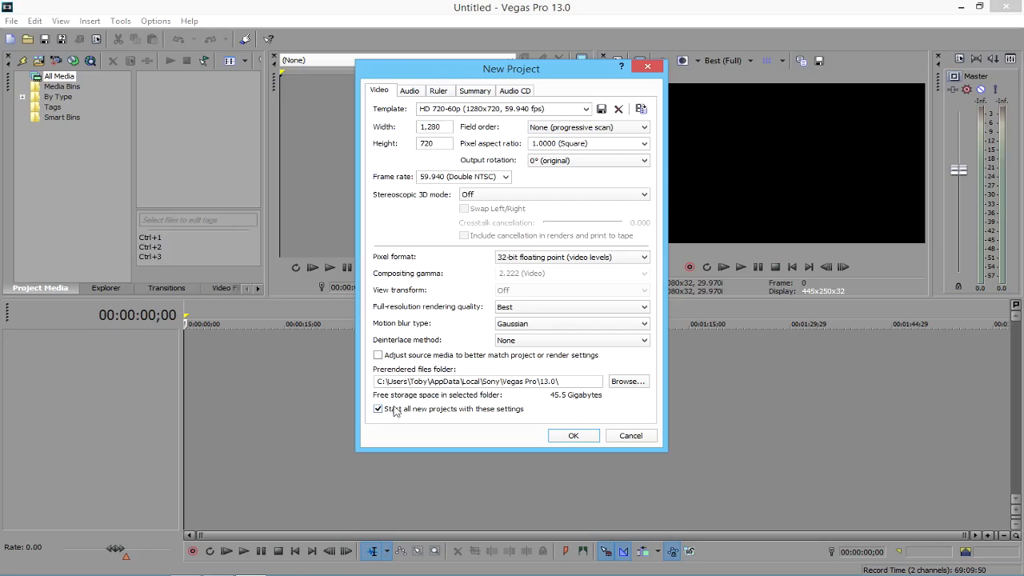
Step: Save the current video settings as a template named "Youtube!", accepting its similarity to the built-in preset
left_click(558, 108)
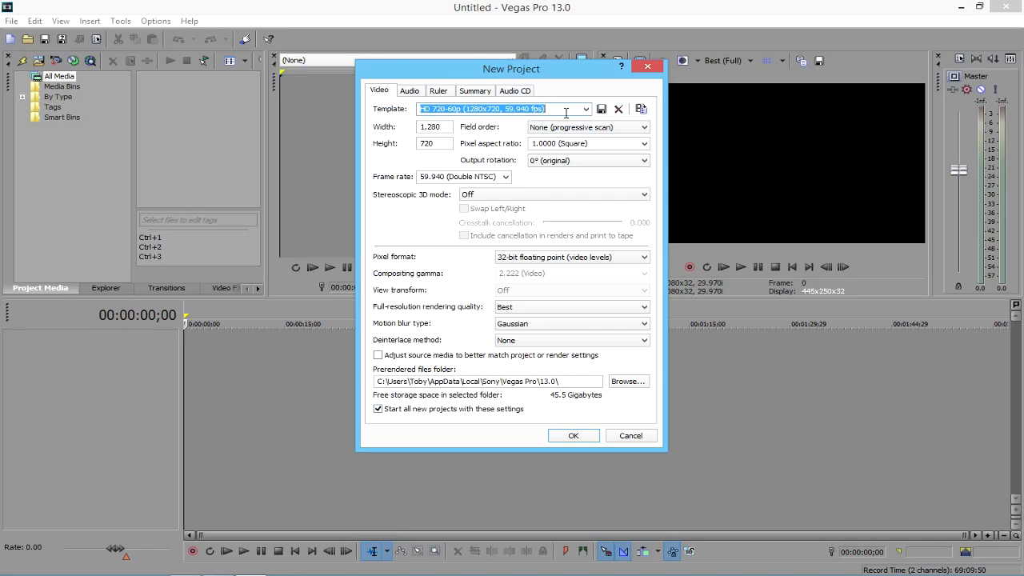
type("Youtube")
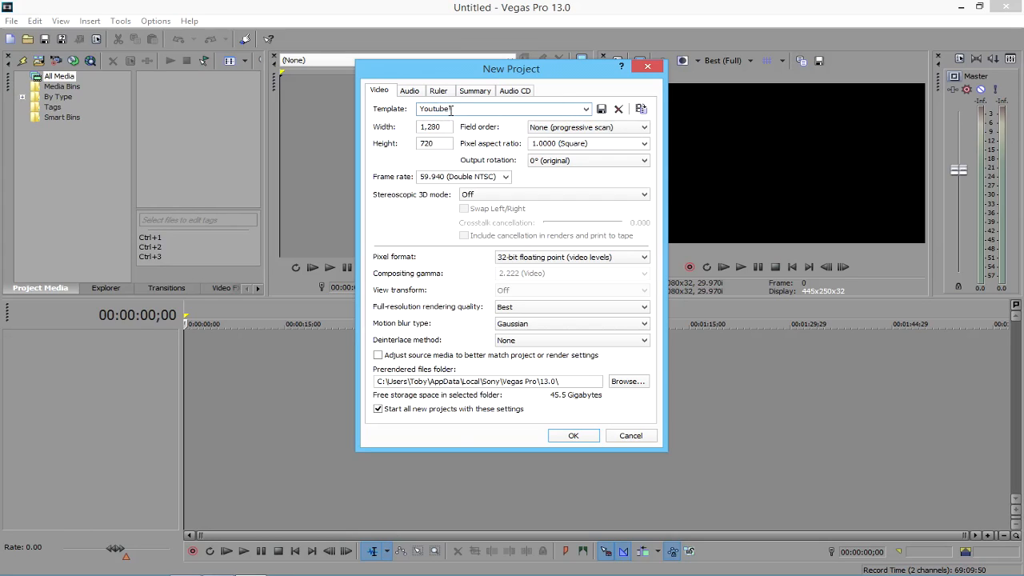
left_click_drag(470, 104, 412, 110)
left_click(496, 109)
left_click(601, 110)
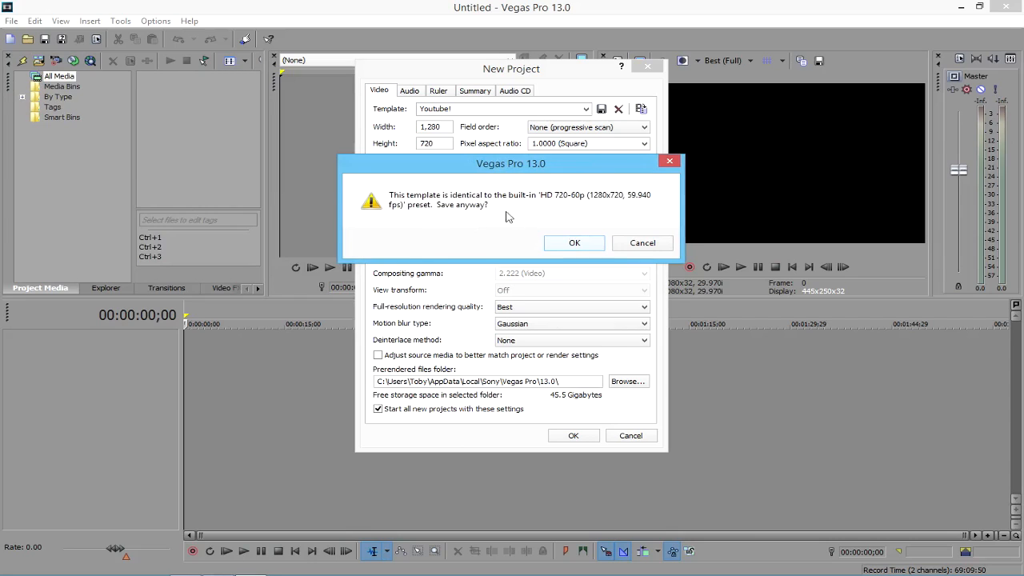
left_click_drag(516, 166, 541, 256)
left_click(595, 333)
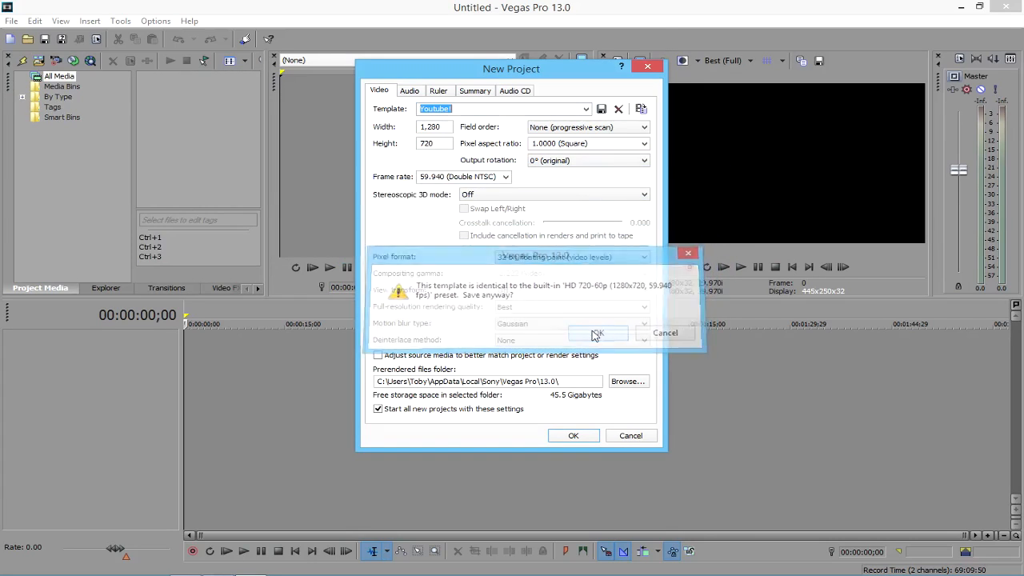
Step: Check the template list for the saved "Youtube!" preset and create the project with these settings
left_click(587, 110)
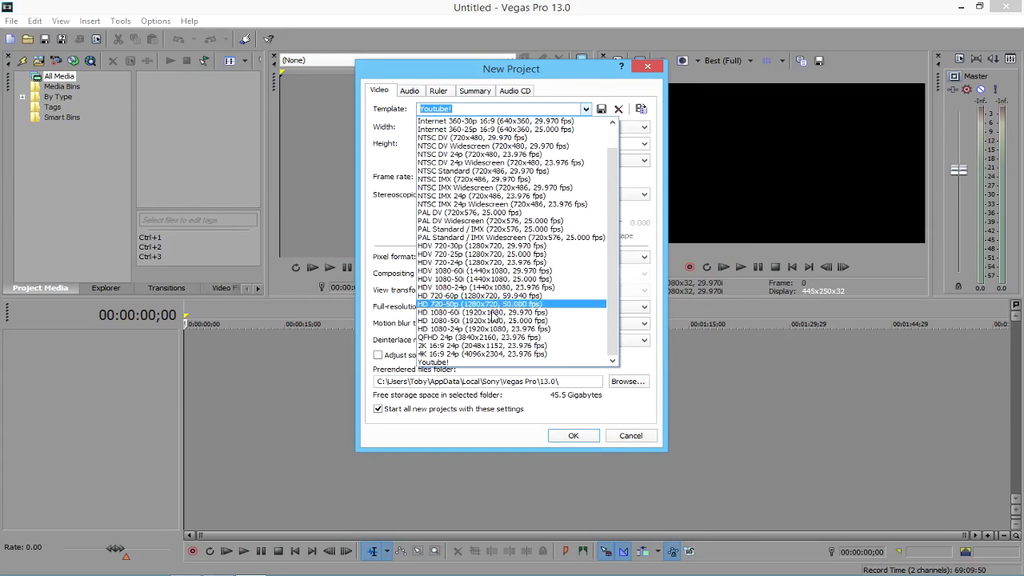
left_click(586, 109)
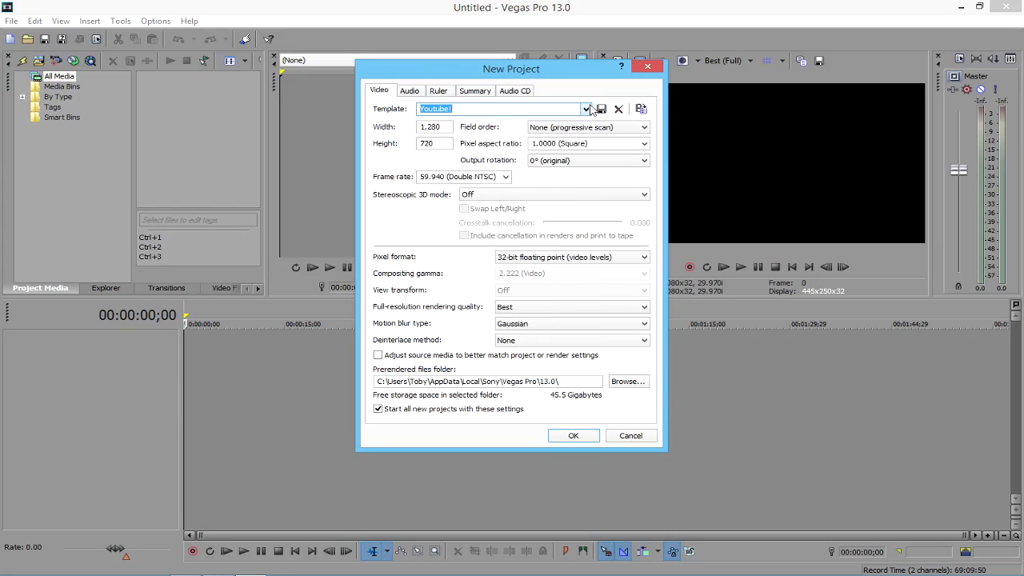
left_click(587, 109)
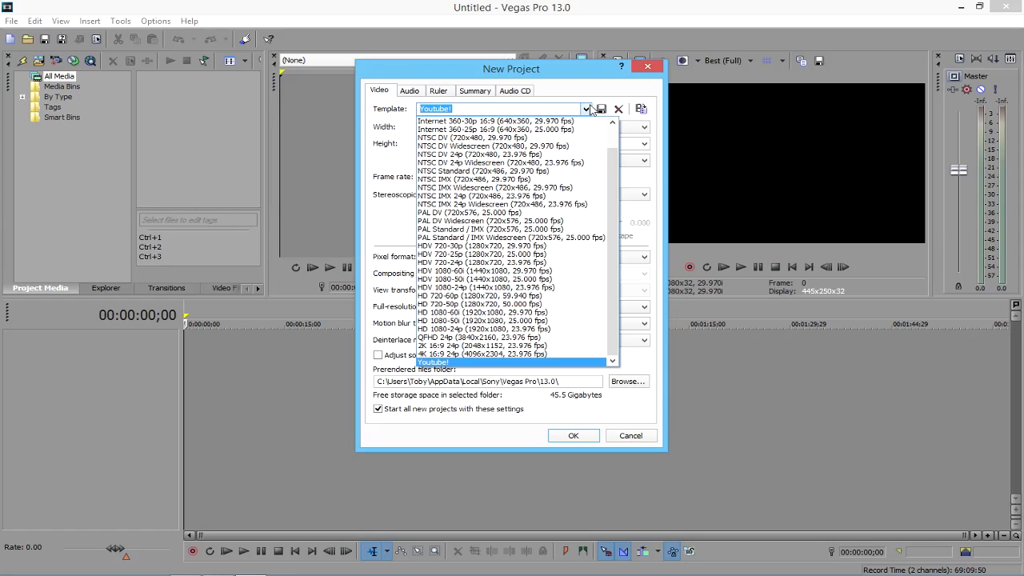
left_click(589, 109)
left_click(589, 109)
left_click(463, 383)
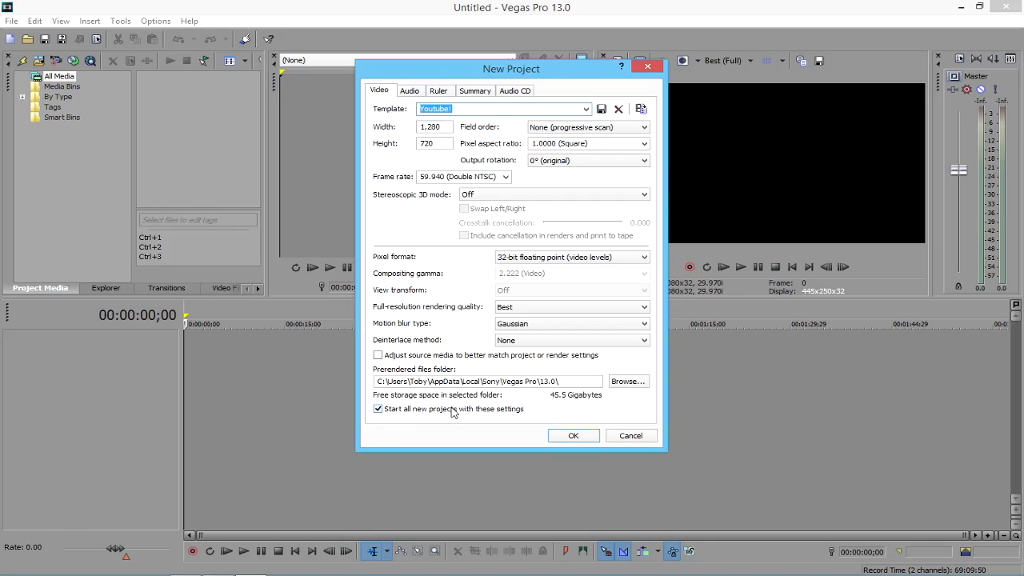
left_click(573, 436)
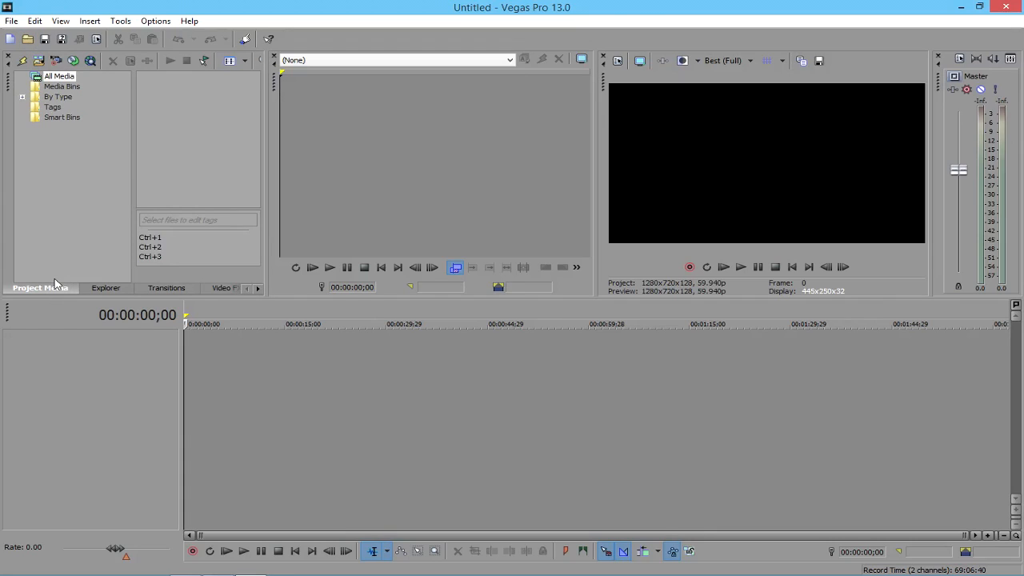
Step: Import MC Capture (05).mp4 from the OBS folder in Videos into the project media
left_click(42, 65)
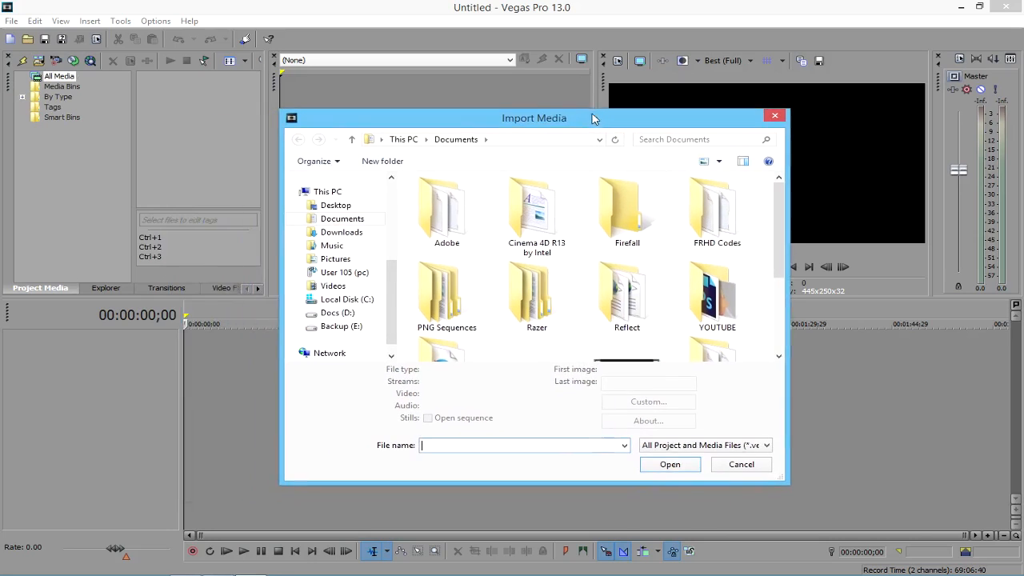
left_click(365, 283)
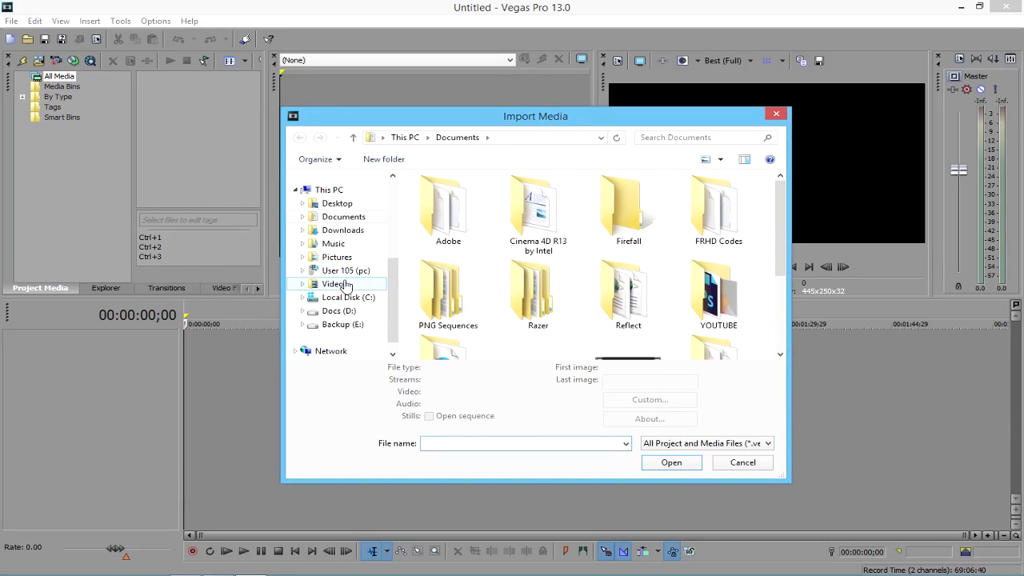
left_click_drag(630, 309, 542, 248)
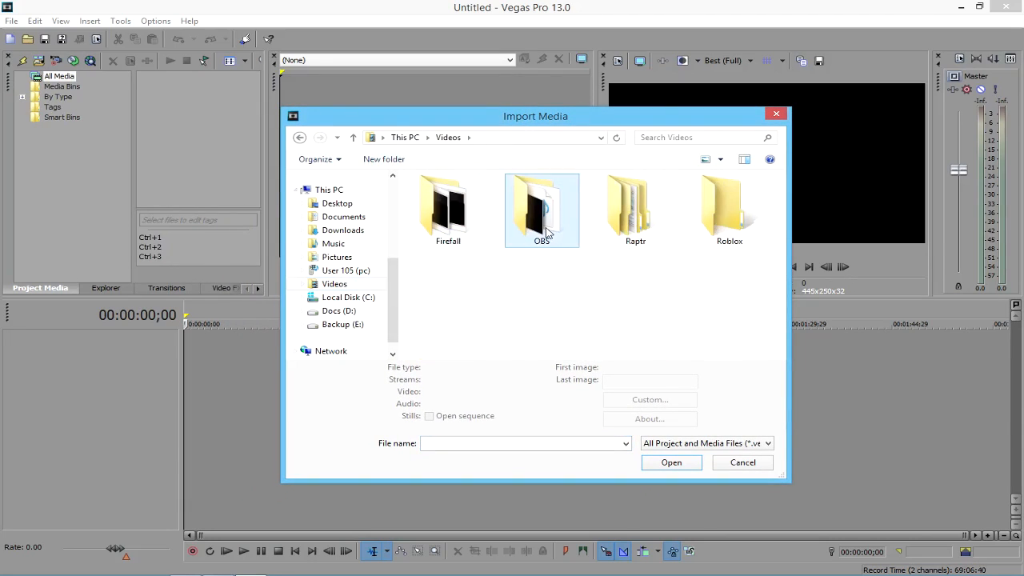
double_click(542, 240)
scroll(775, 265, "down", 1)
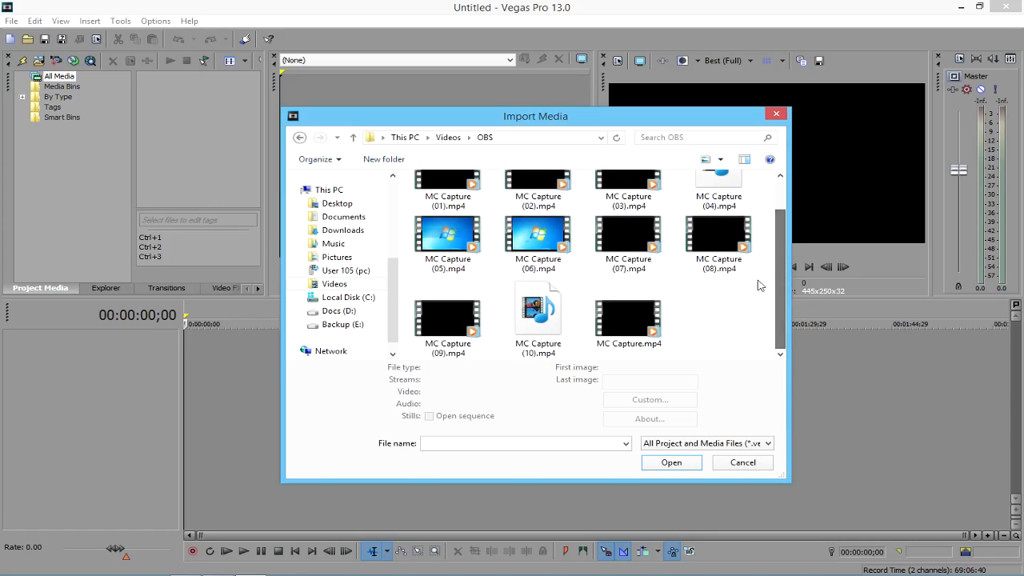
left_click_drag(436, 268, 713, 331)
left_click(713, 331)
left_click(556, 260)
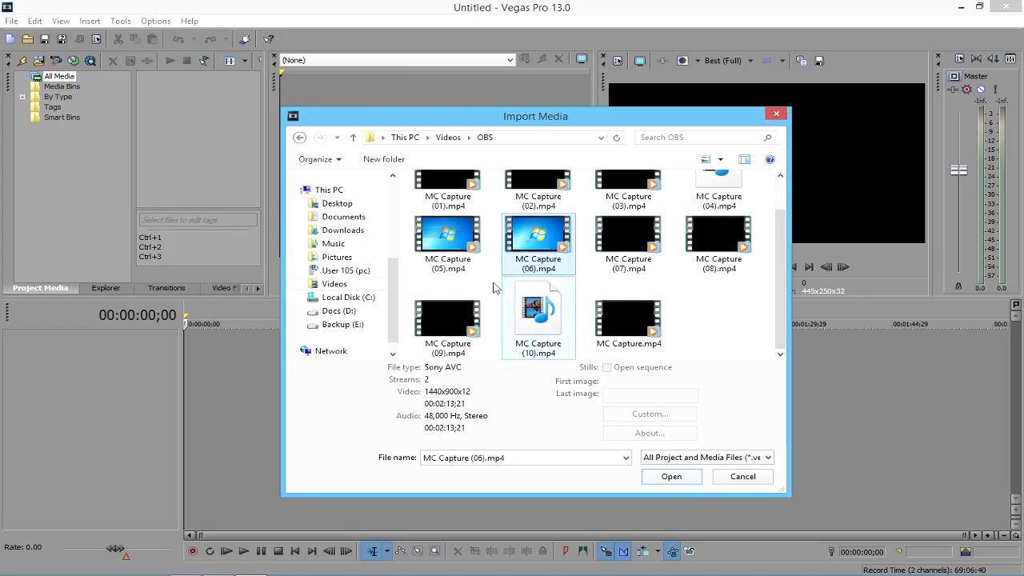
key("Left")
left_click(690, 478)
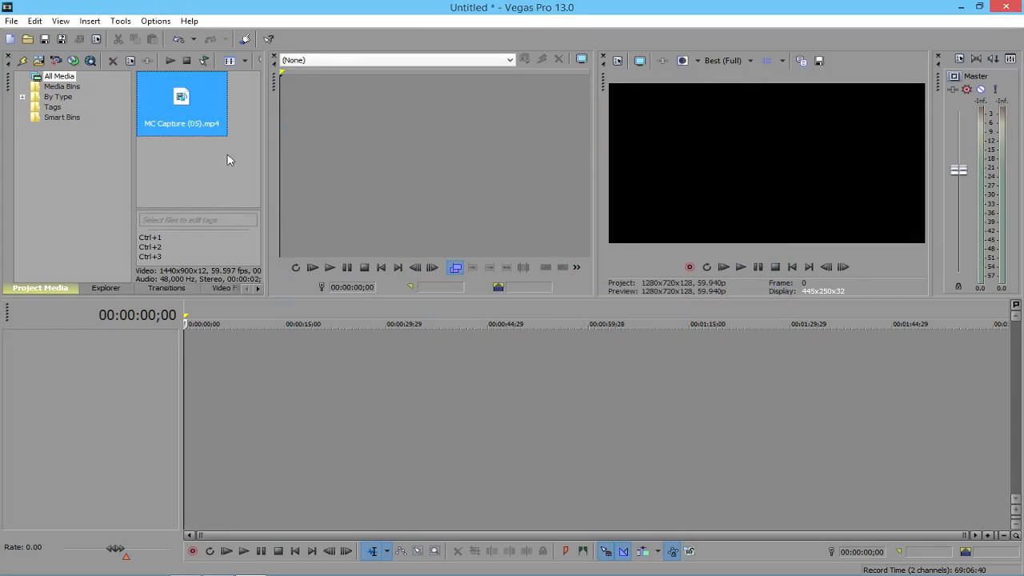
Step: Place the MC Capture (05).mp4 clip at the start of the timeline and match the project video settings to it
left_click_drag(182, 104, 193, 357)
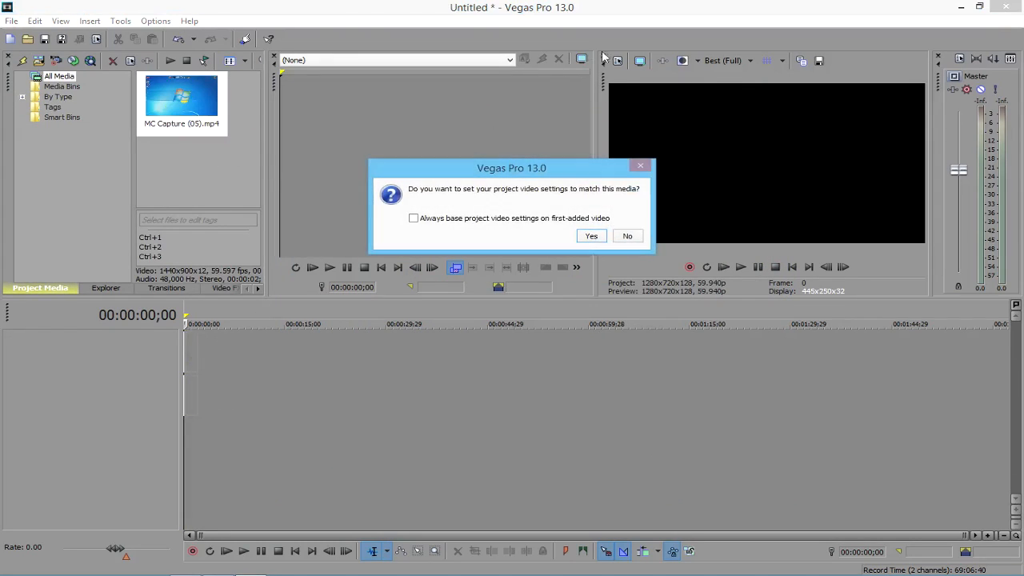
left_click(591, 237)
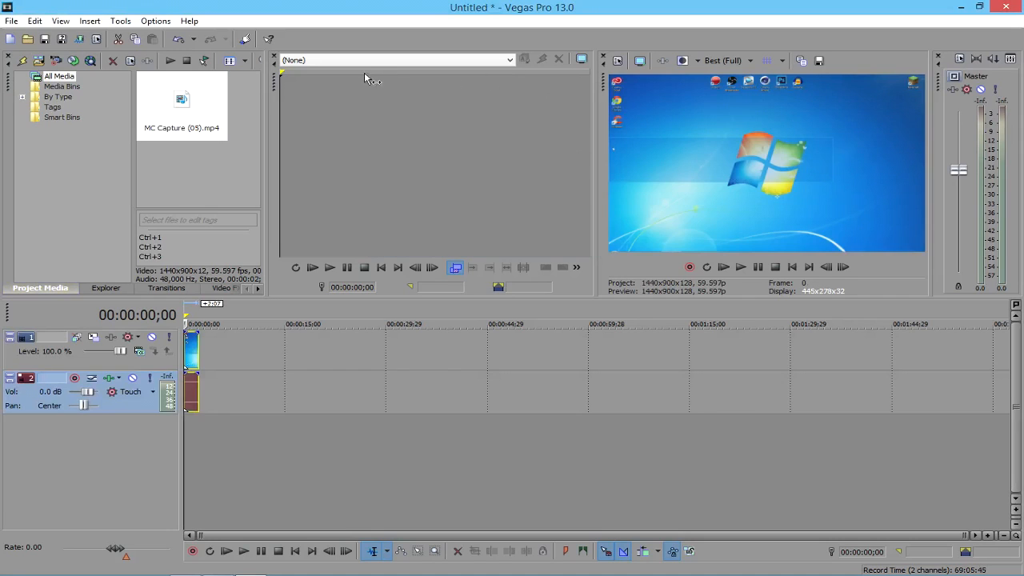
Step: Close the empty trimmer pane between the project media and the video preview
mouse_move(277, 76)
left_mouse_down()
mouse_move(561, 76)
mouse_move(265, 76)
left_mouse_up()
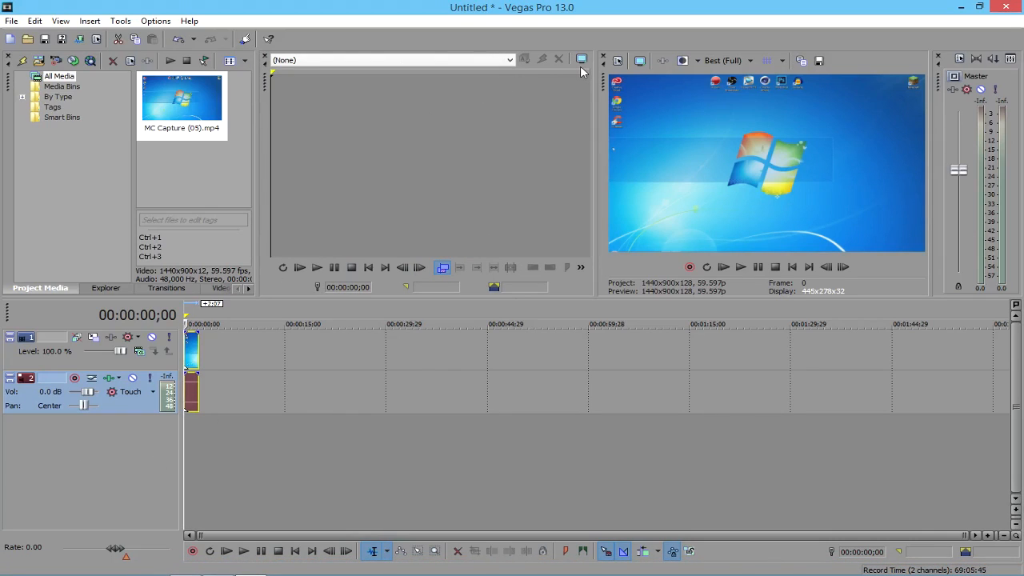
left_click(266, 58)
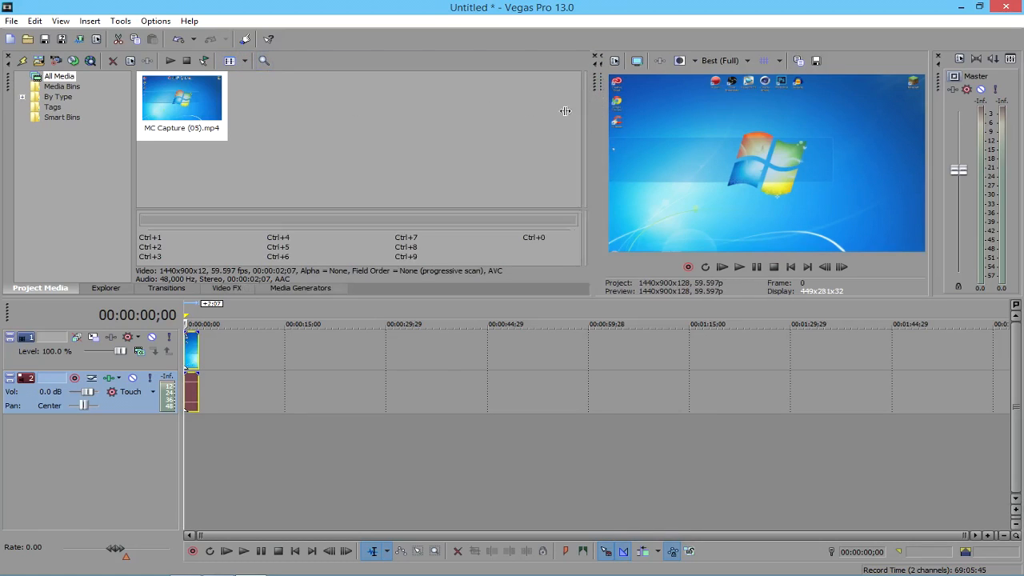
Step: Enlarge the video preview and size the neighbouring pane to fit the Color Corrector presets, returning it to the project media
left_click_drag(593, 112, 426, 112)
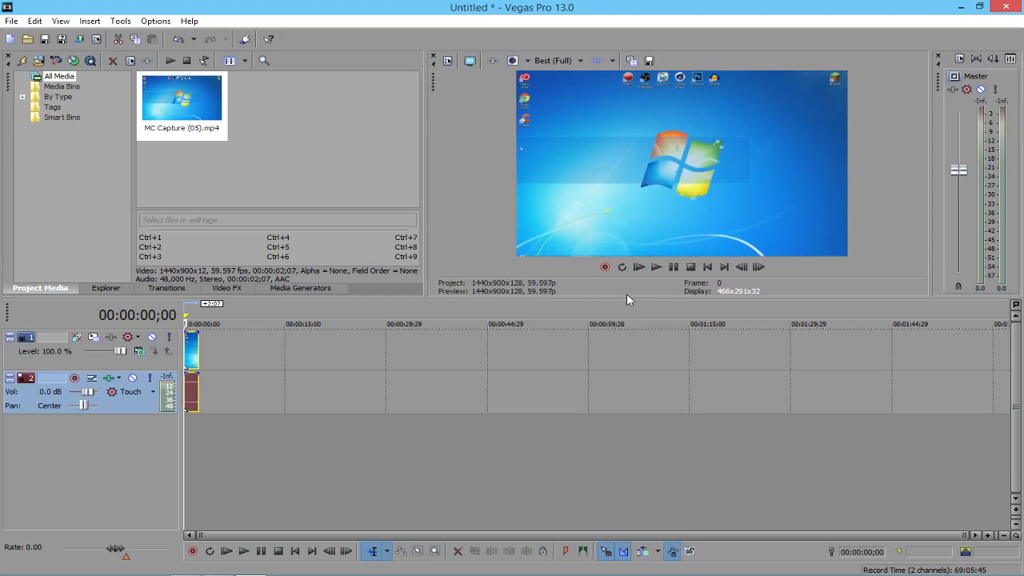
left_click_drag(627, 296, 614, 366)
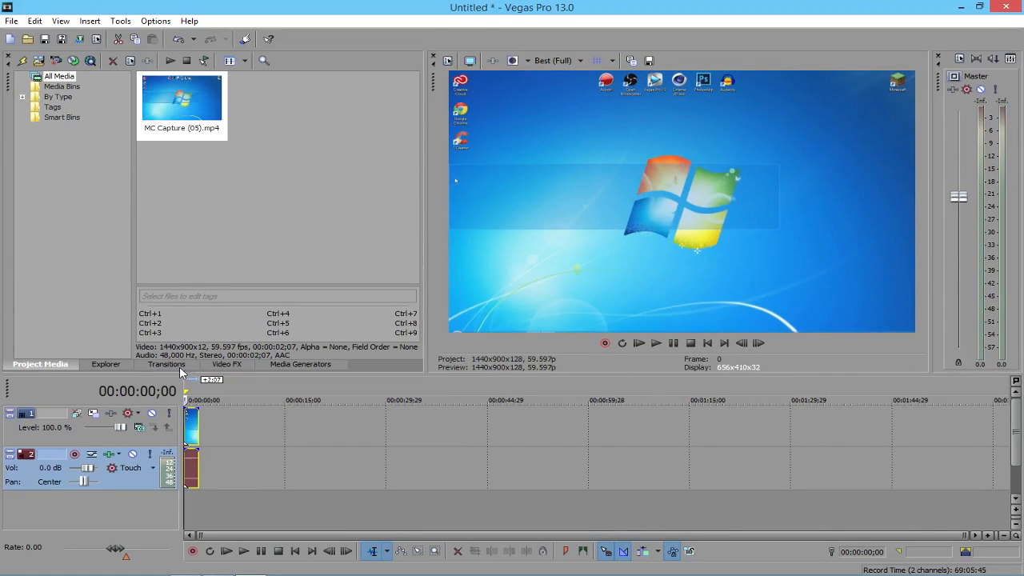
left_click(215, 364)
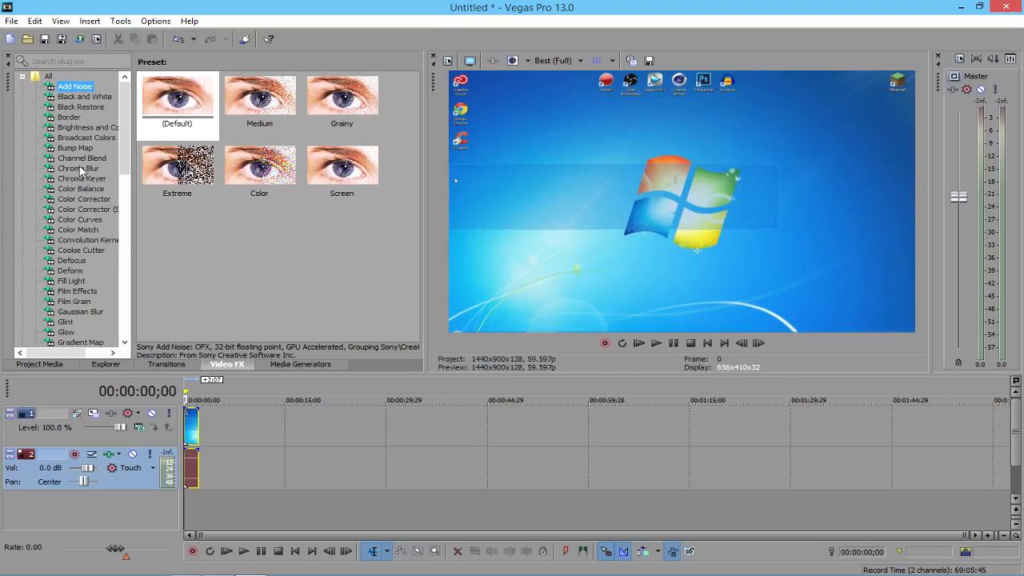
left_click(84, 199)
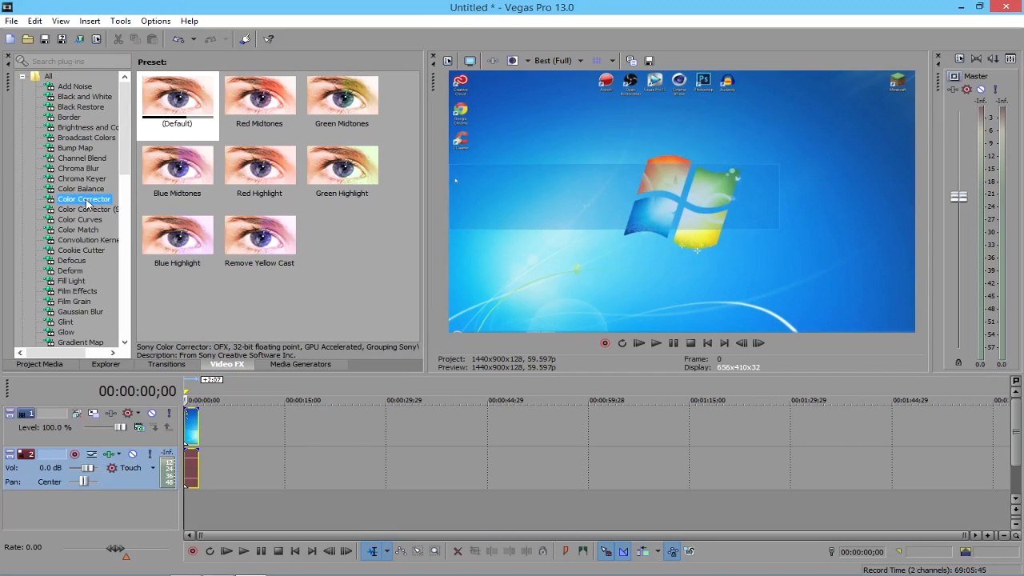
left_click_drag(427, 187, 390, 184)
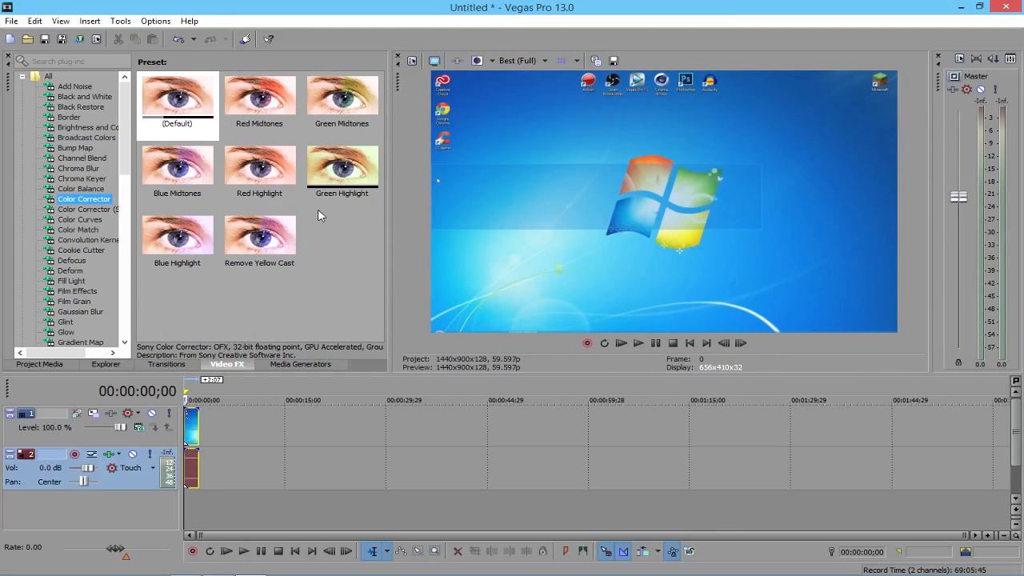
left_click_drag(360, 201, 260, 186)
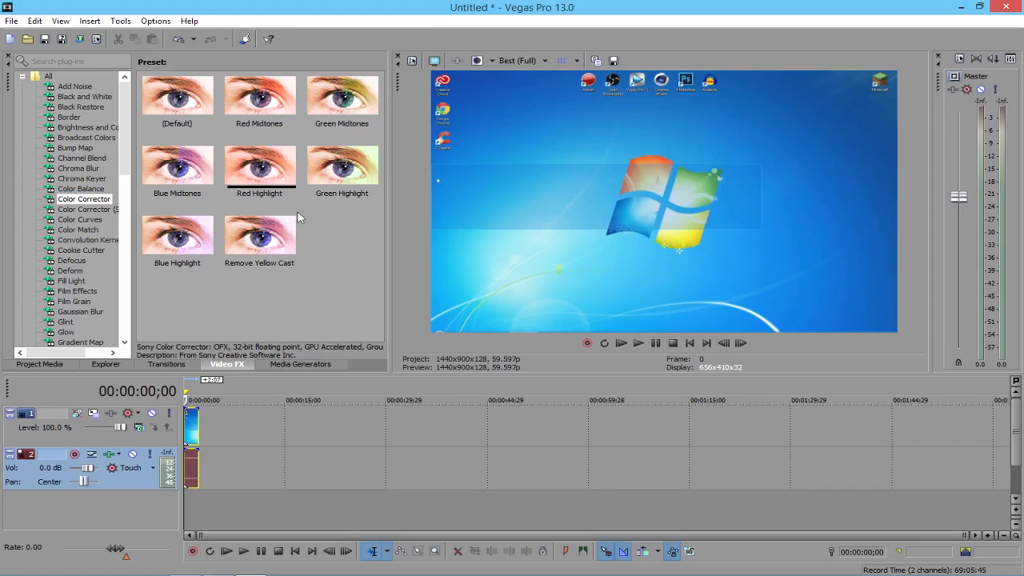
left_click(64, 362)
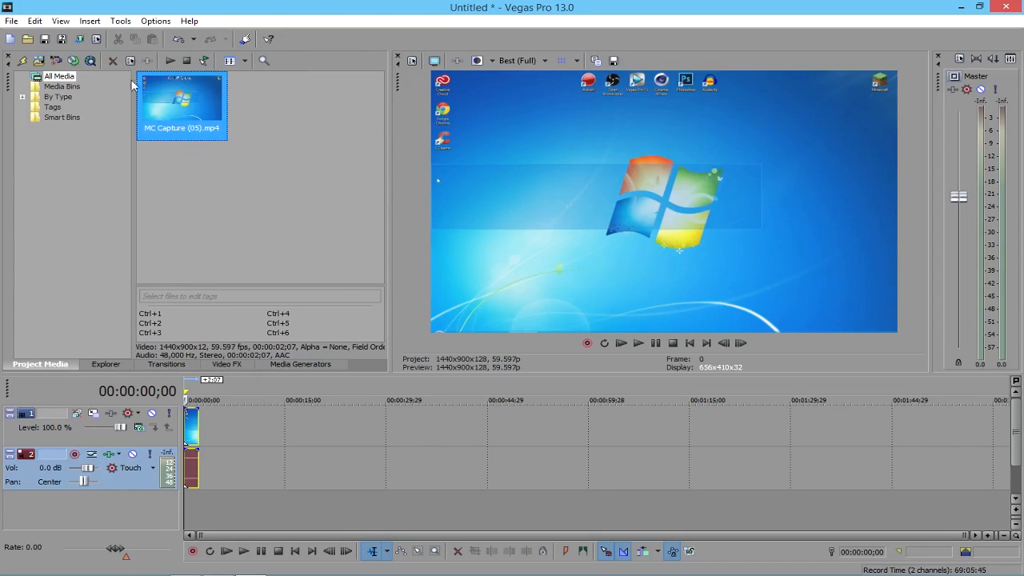
Step: Play and pause the MC Capture (05) clip on the timeline, restarting from near its beginning, and close the project properties
scroll(207, 455, "up", 3)
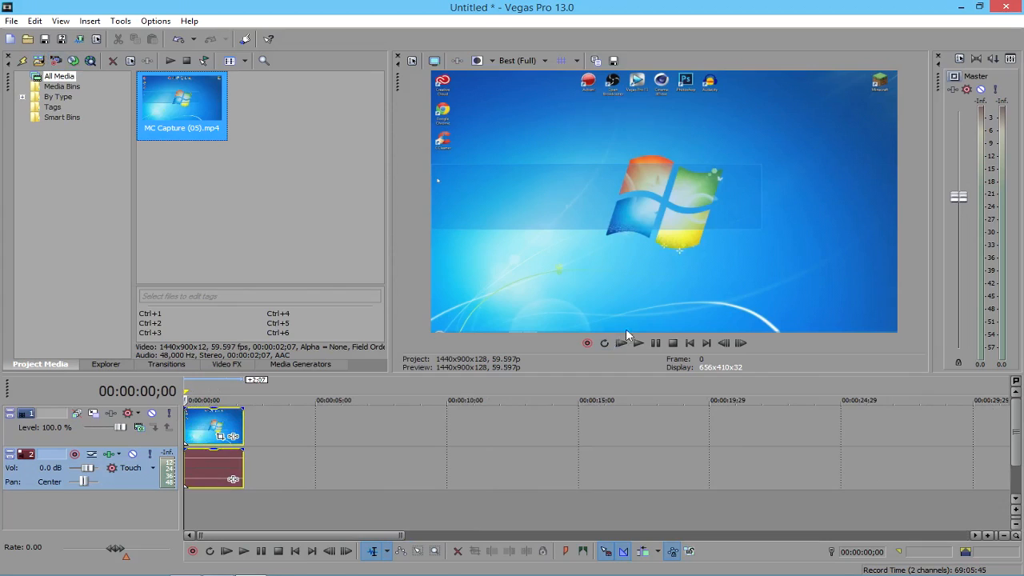
left_click(654, 342)
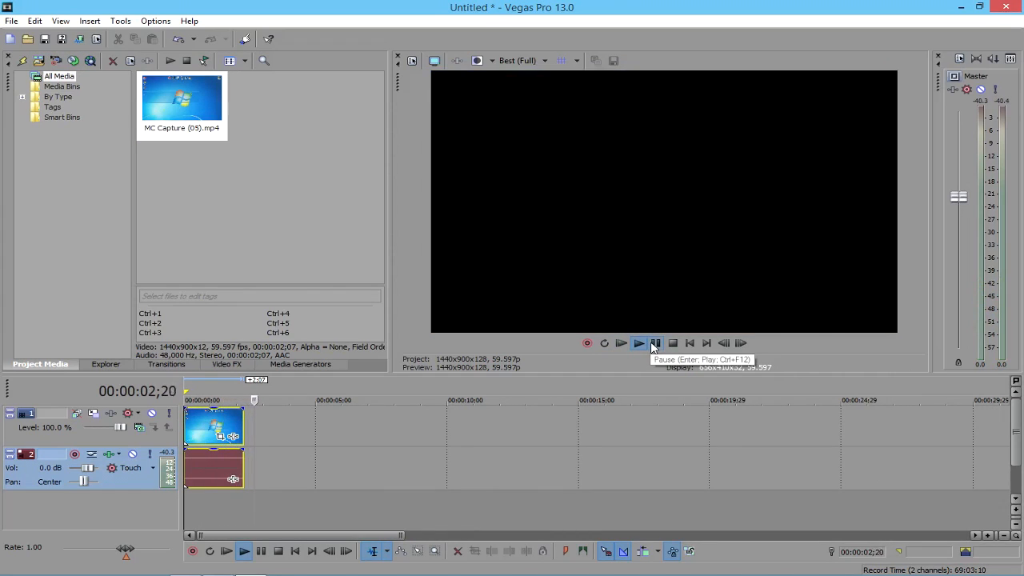
left_click(655, 344)
left_click(220, 394)
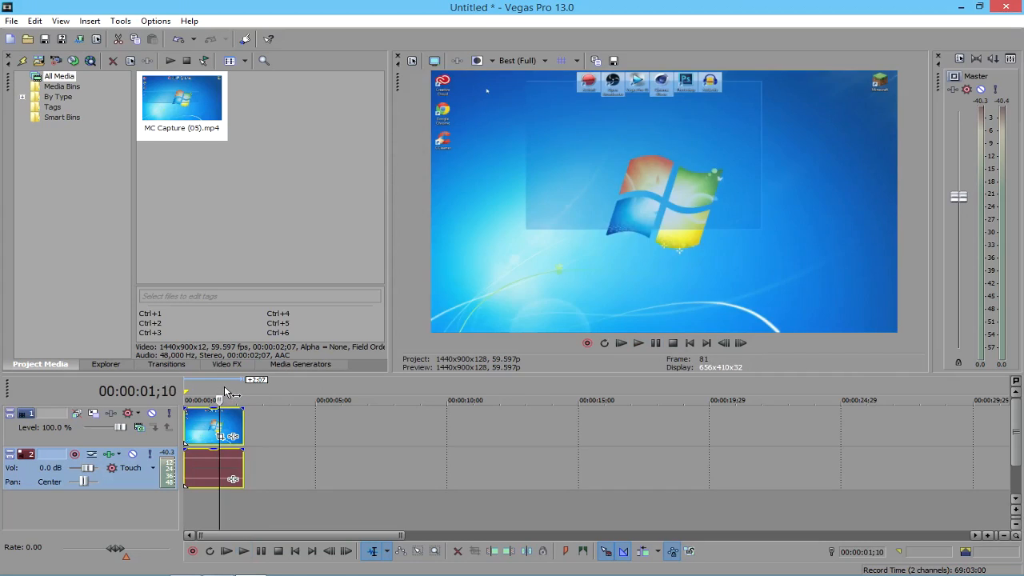
left_click(192, 392)
left_click(645, 342)
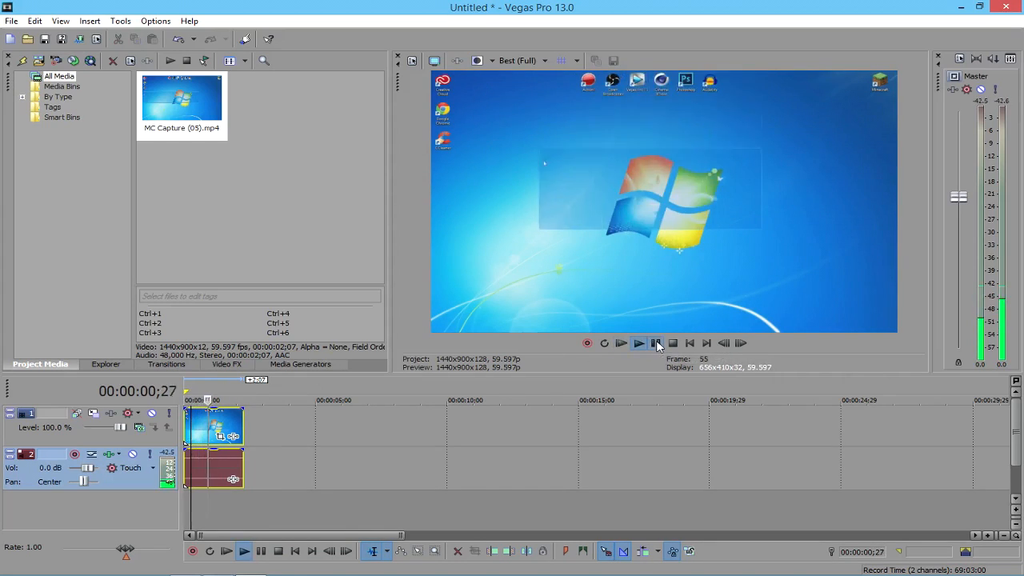
left_click(657, 342)
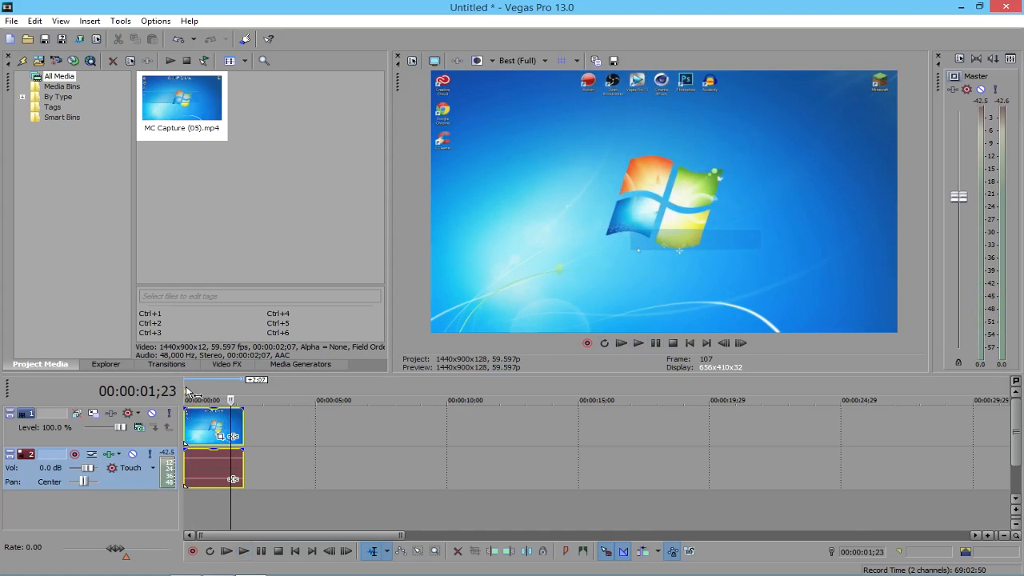
left_click(188, 392)
left_click(644, 343)
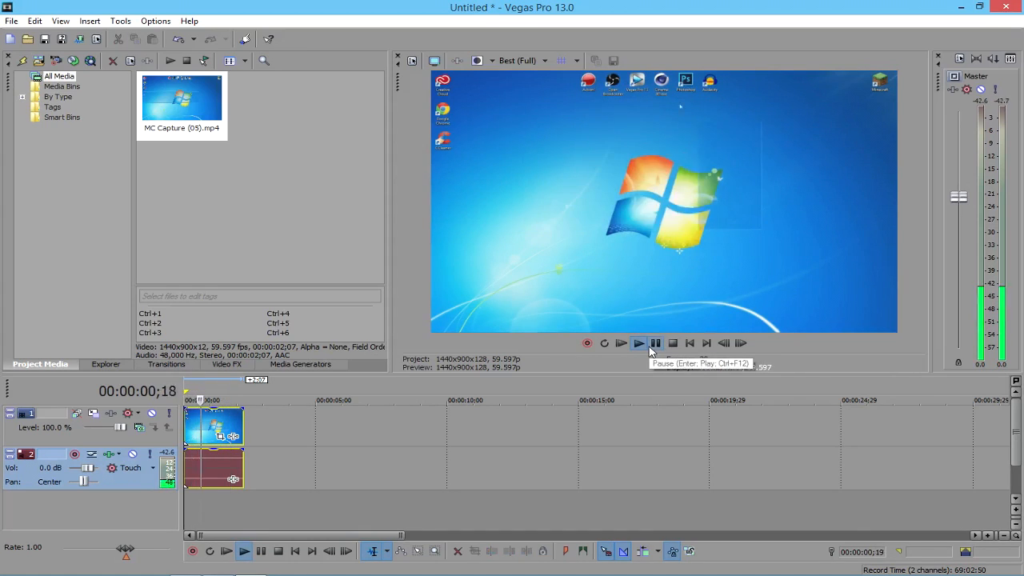
left_click(654, 345)
left_click(416, 64)
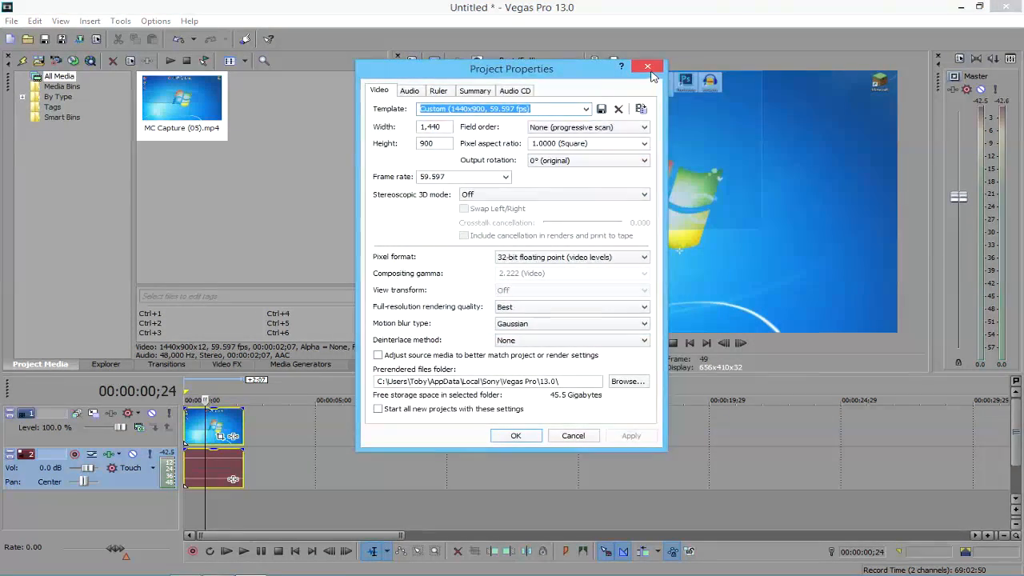
left_click(646, 67)
Step: Play the clip again, return the playback cursor to the very start of the timeline and pause
left_click(657, 348)
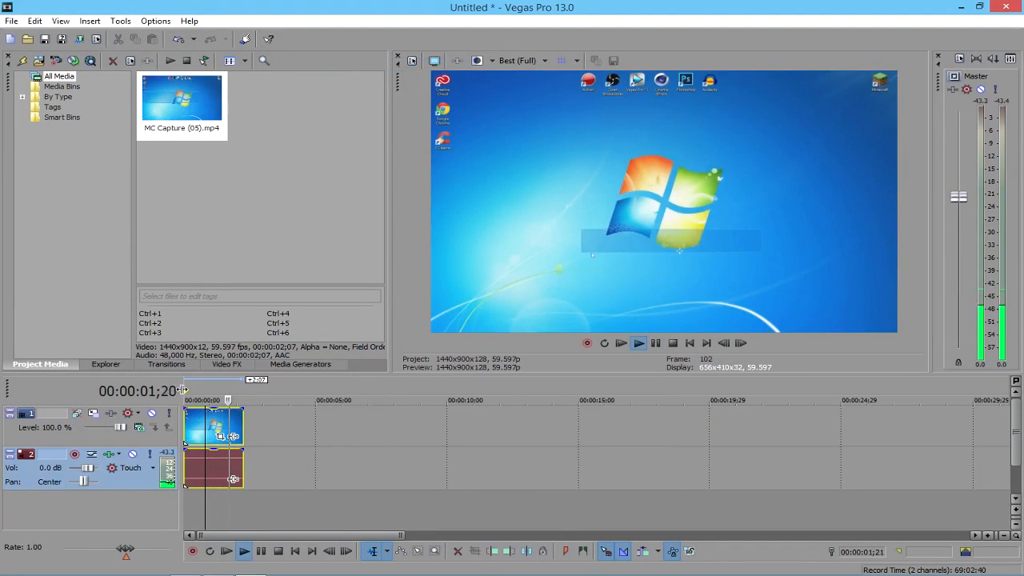
key("shift+F11")
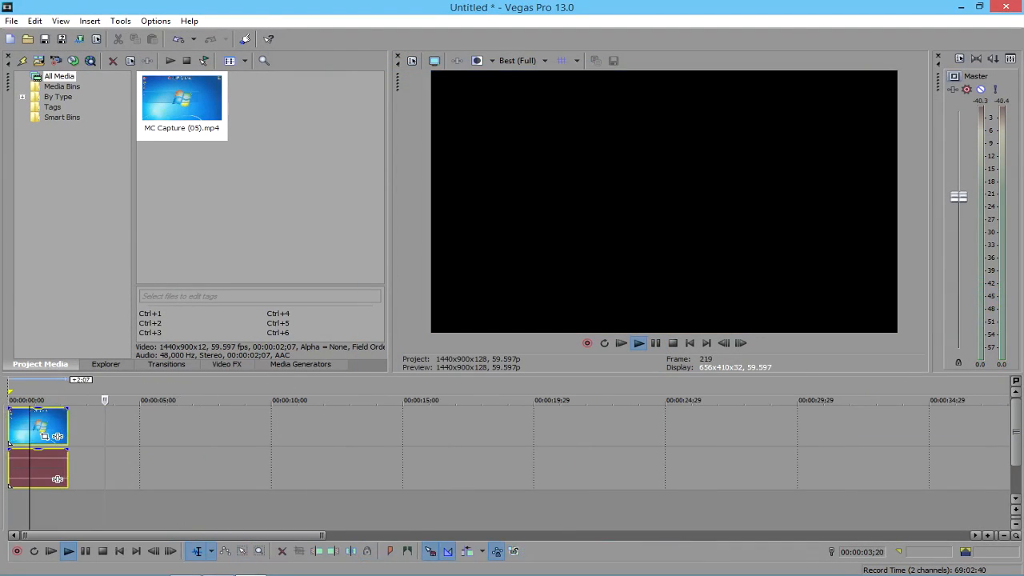
double_click(5, 387)
left_click(187, 384)
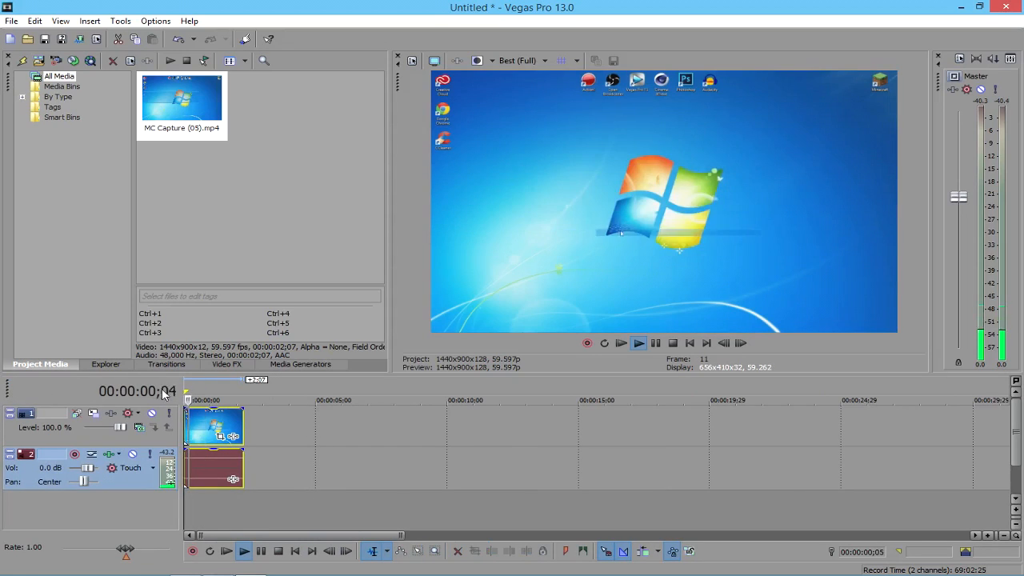
double_click(180, 383)
left_click(180, 383)
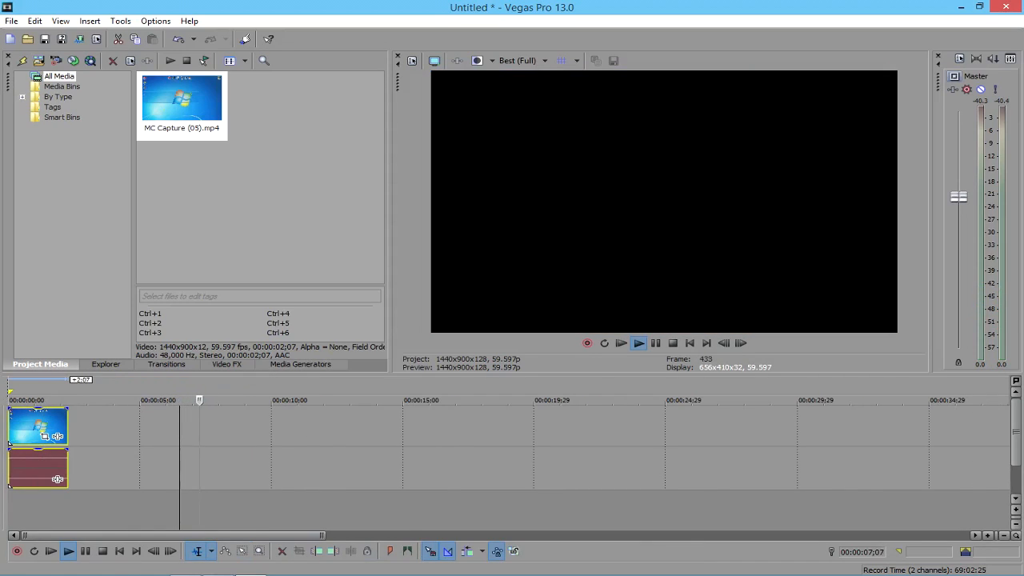
double_click(4, 386)
left_click(187, 384)
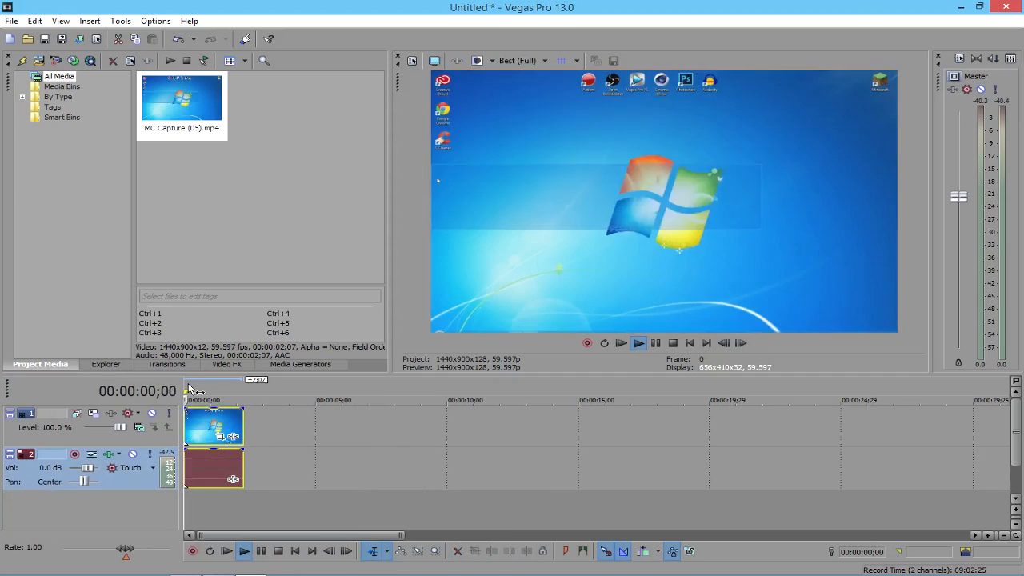
left_click(656, 343)
Step: Try to add a fade-in at the start of the clip's video and audio events
left_click_drag(401, 535, 232, 512)
mouse_move(186, 410)
left_mouse_down()
mouse_move(212, 420)
mouse_move(182, 417)
left_mouse_up()
left_click(192, 392)
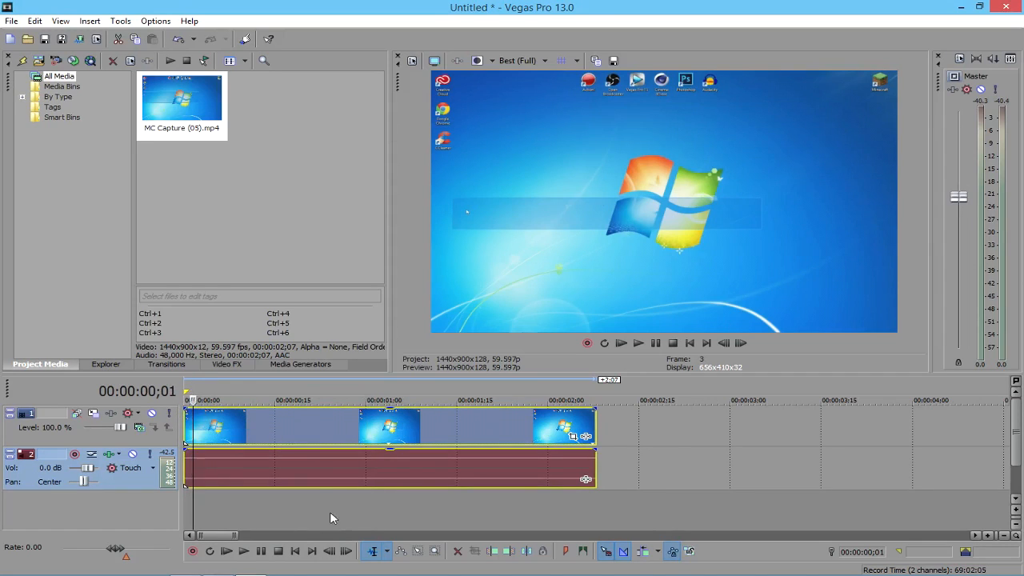
left_click(287, 504)
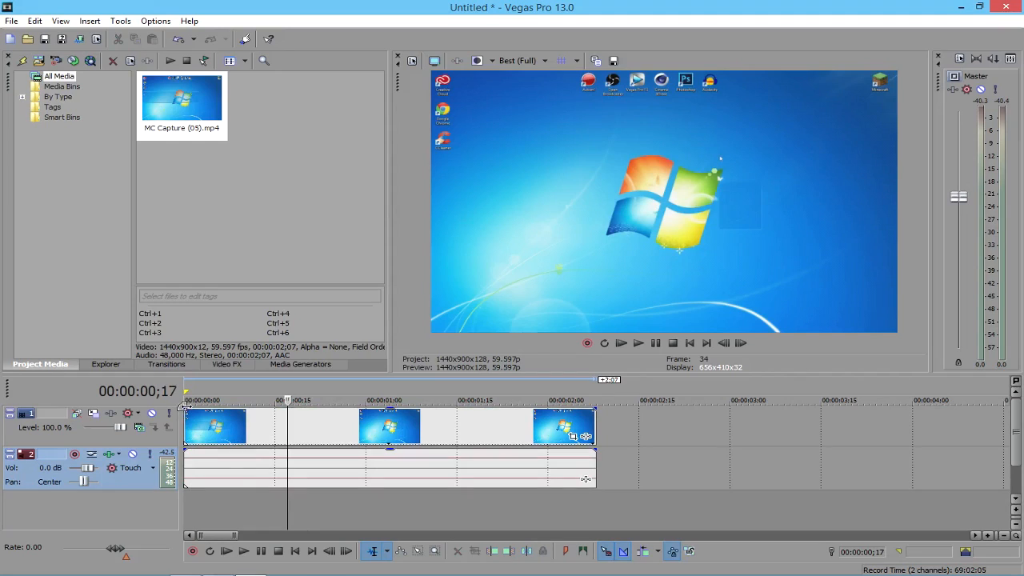
left_click(200, 441)
left_click(222, 475)
left_click(244, 430, "ctrl")
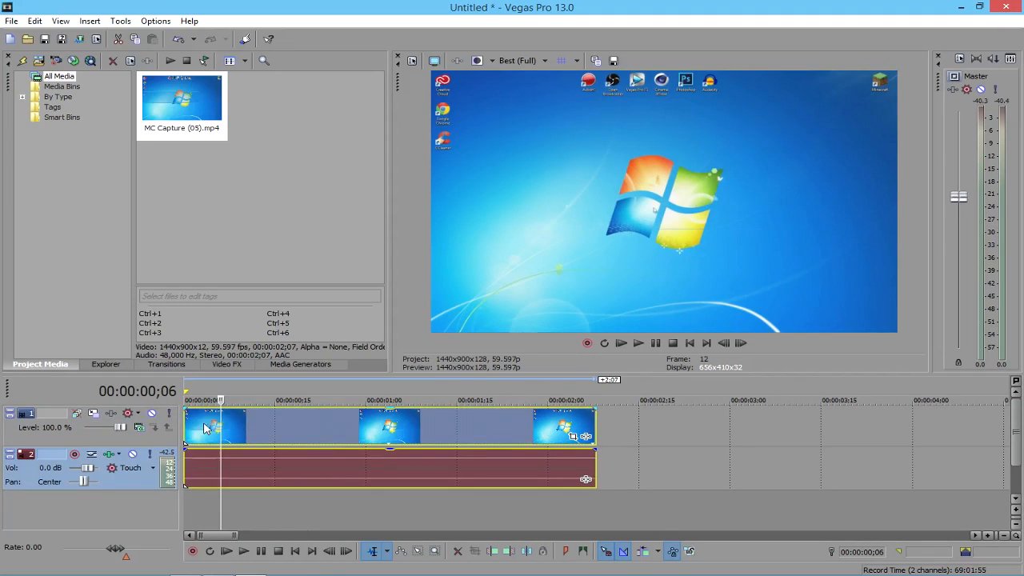
left_click_drag(186, 450, 193, 480)
left_click(185, 400)
left_click(189, 494)
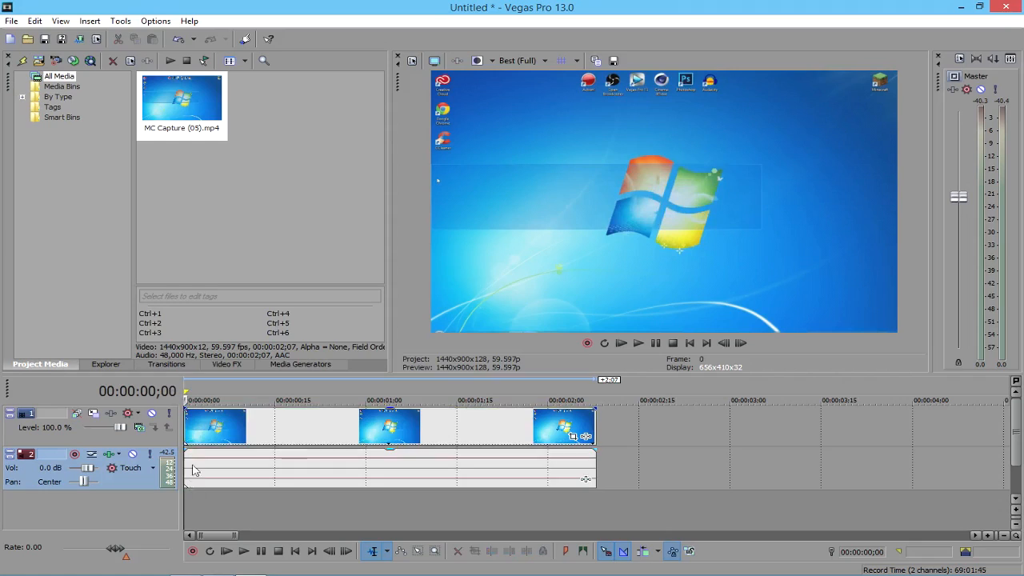
Step: Add a fade-in of about 16 frames to the start of the video event and preview it from the beginning
left_click_drag(187, 411, 281, 424)
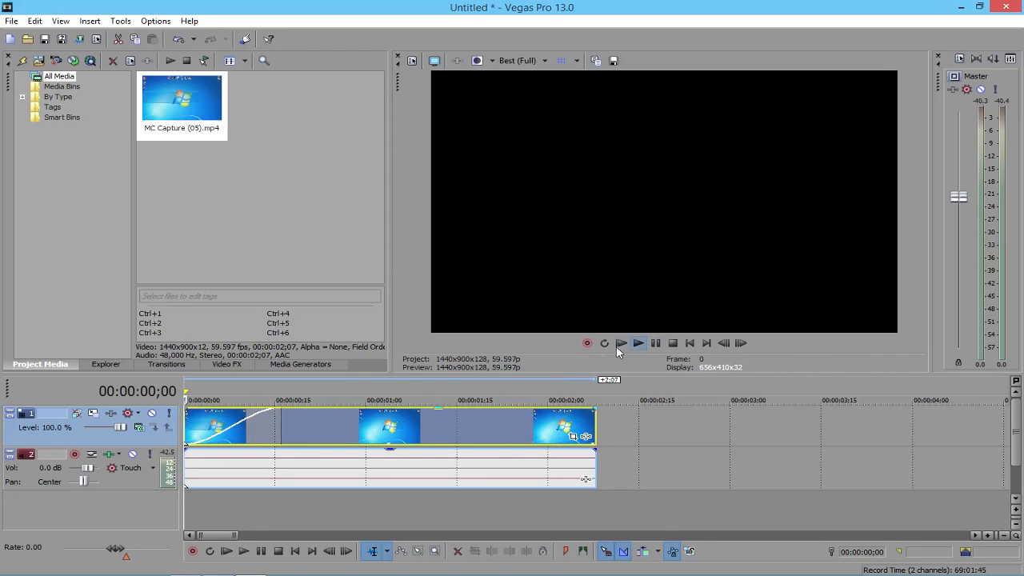
scroll(423, 423, "down", 3)
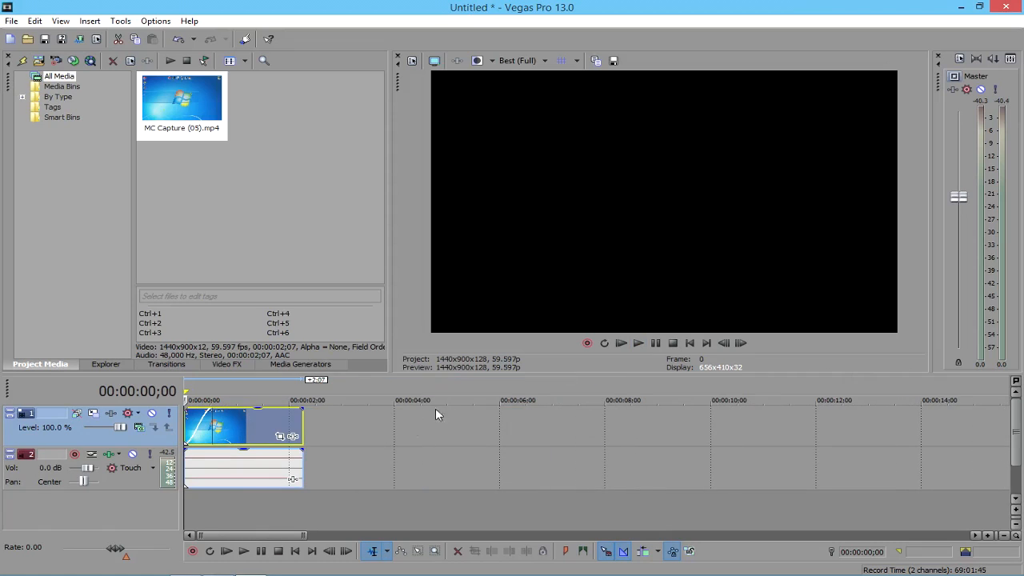
left_click(653, 344)
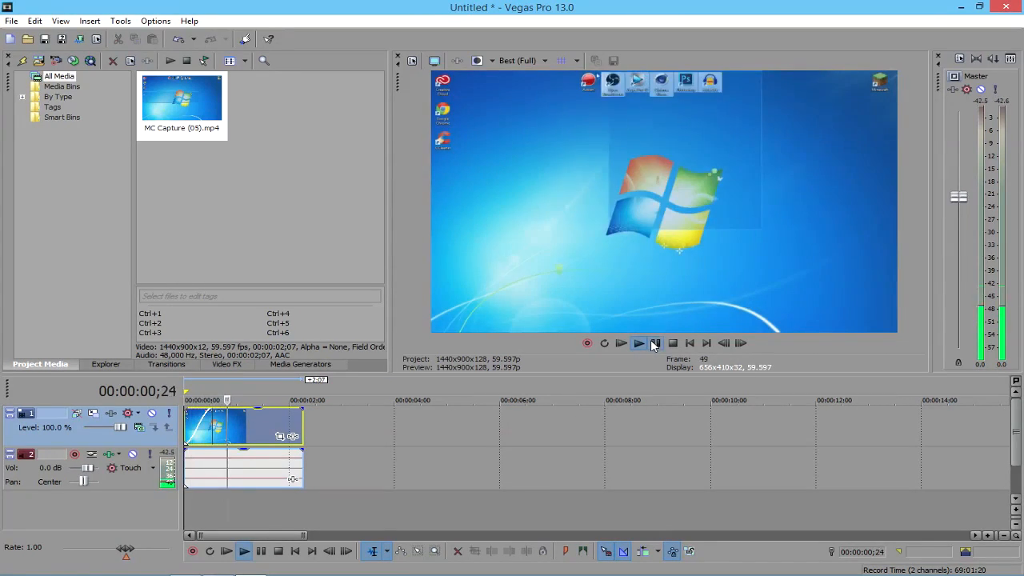
scroll(232, 459, "up", 5)
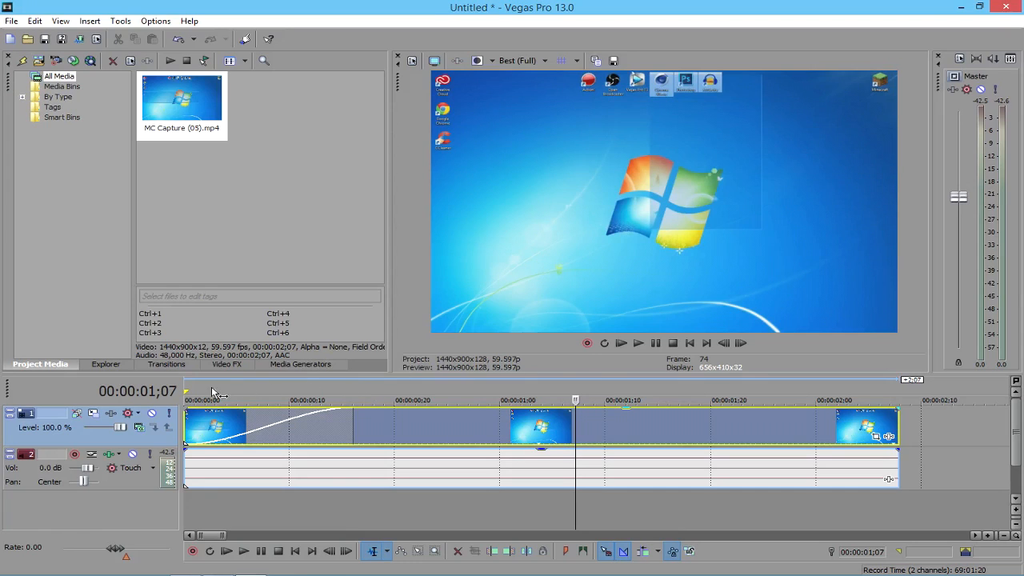
left_click(188, 387)
left_click(638, 343)
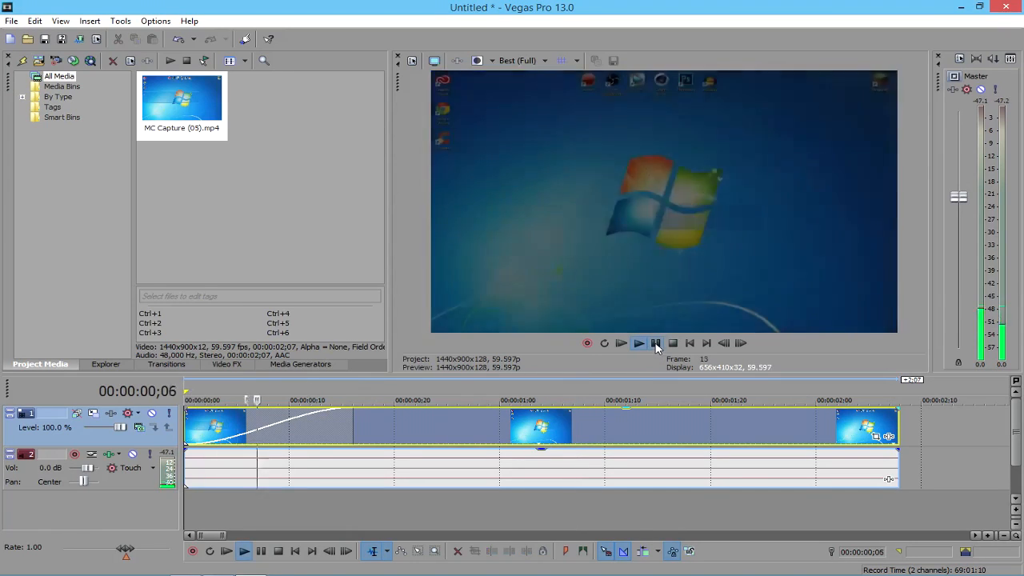
left_click(655, 344)
Step: Shorten the video event's fade-in slightly to about 15 frames and play it back from the start
left_click_drag(350, 408, 345, 409)
left_click(189, 390)
left_click(639, 343)
left_click(654, 343)
Step: Add a fade-out of about 15 frames to the end of the video event and play the clip through
scroll(286, 472, "down", 5)
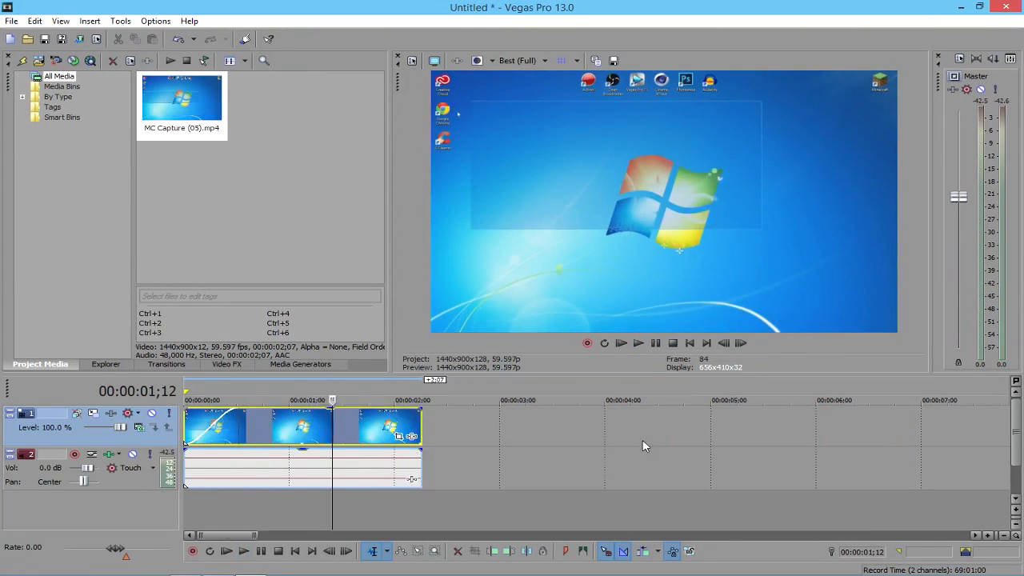
scroll(328, 454, "up", 3)
left_click_drag(542, 407, 478, 413)
left_click(189, 391)
left_click(652, 344)
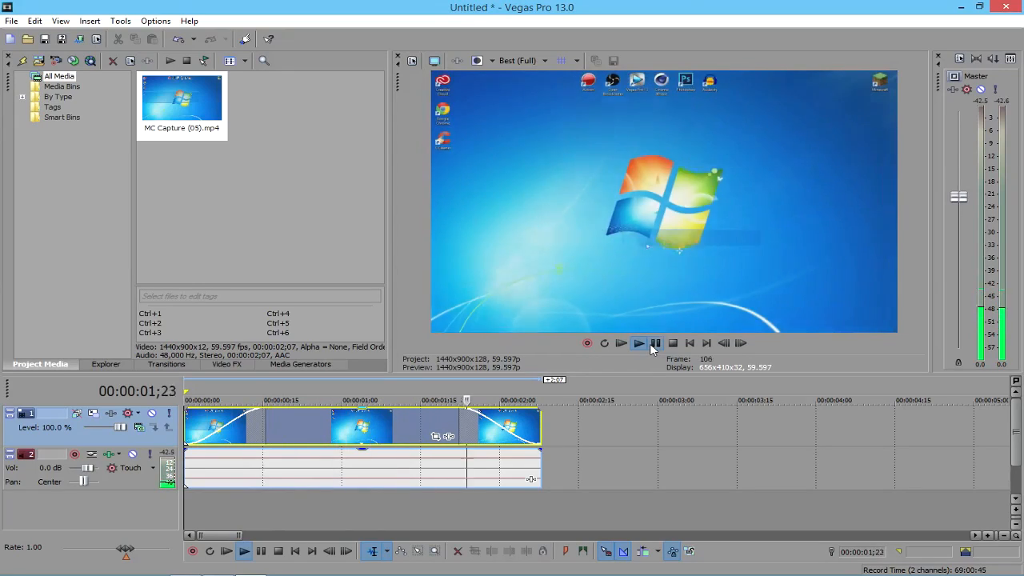
Step: Apply the (Default) Color Corrector preset to the video event and place its settings window clear of the preview
left_click(329, 398)
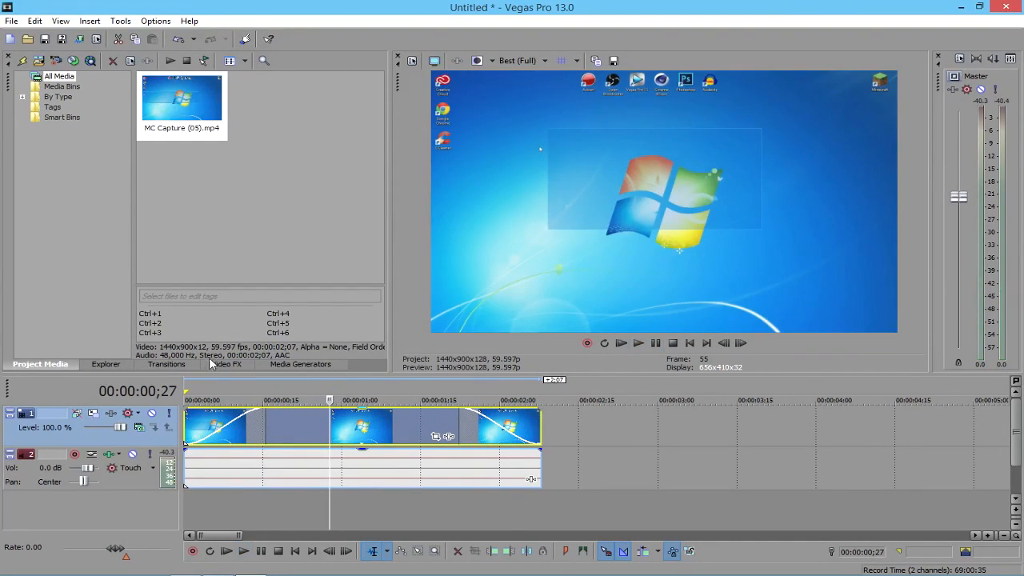
left_click(222, 364)
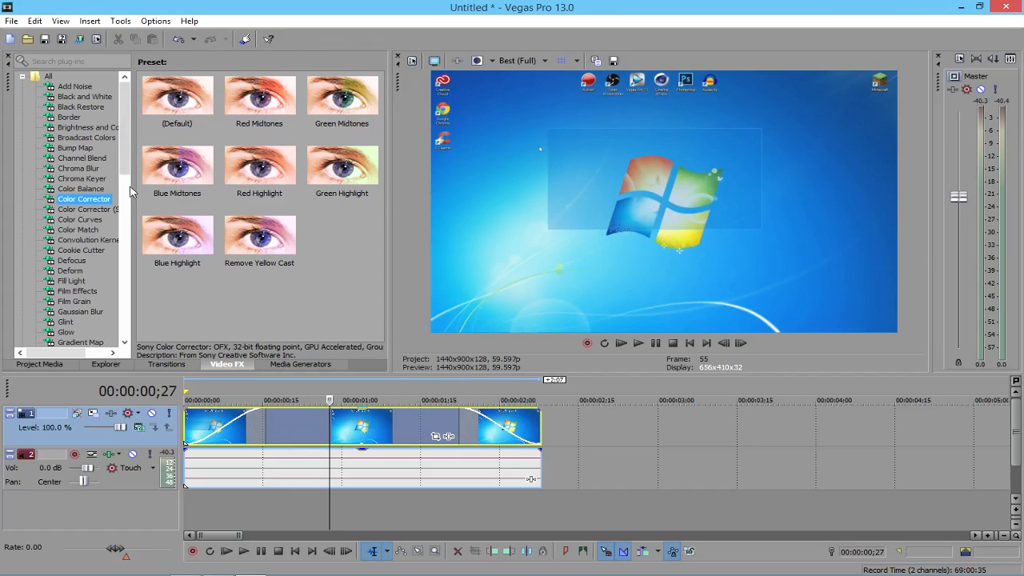
left_click_drag(192, 93, 195, 96)
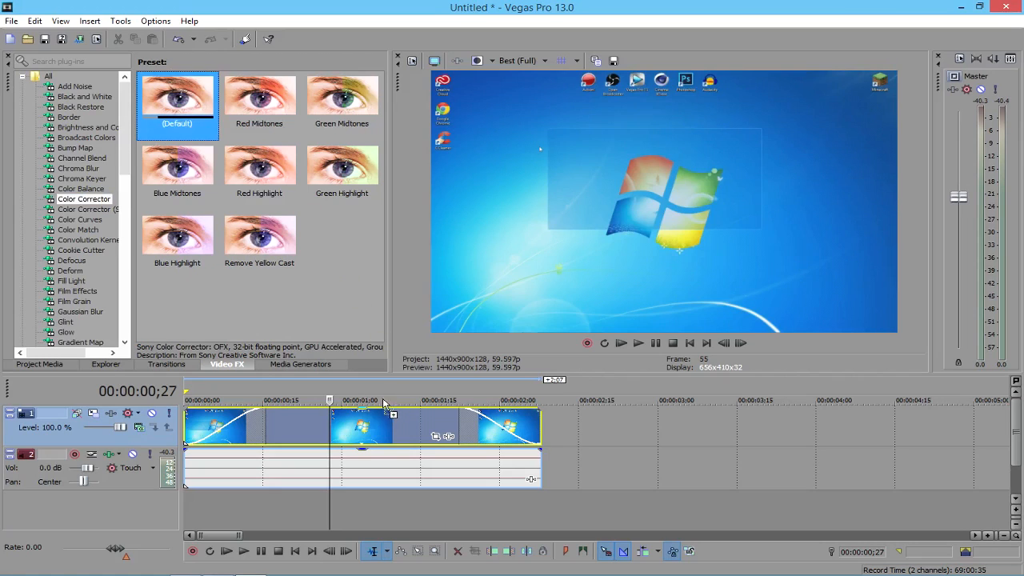
left_click_drag(384, 404, 376, 431)
left_click_drag(484, 130, 363, 303)
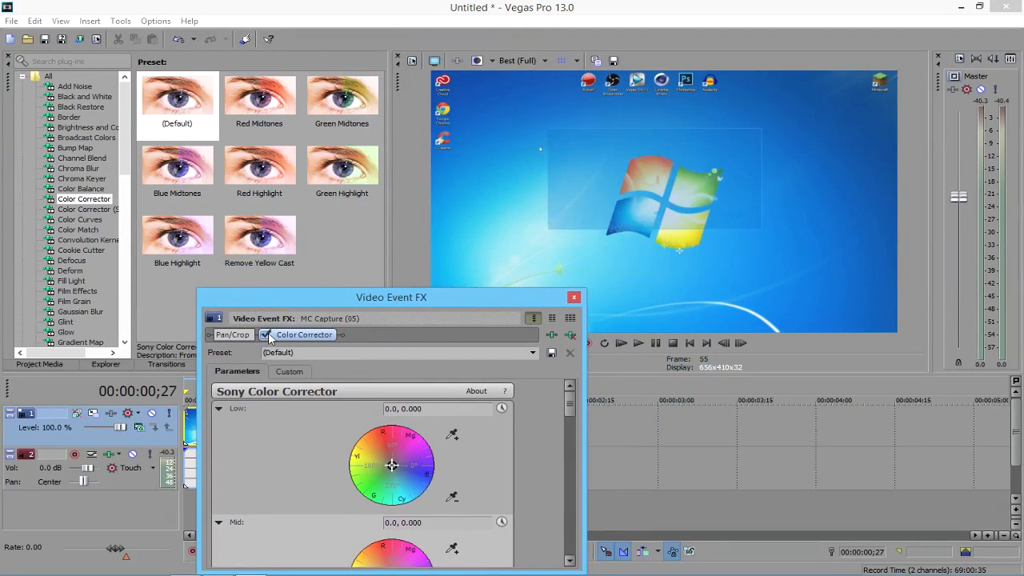
Step: Shift the Color Corrector's Low color wheel toward red, close the effect settings and return to the start of the timeline
left_click(392, 468)
mouse_move(392, 455)
left_mouse_down()
mouse_move(392, 427)
mouse_move(392, 468)
mouse_move(391, 456)
left_mouse_up()
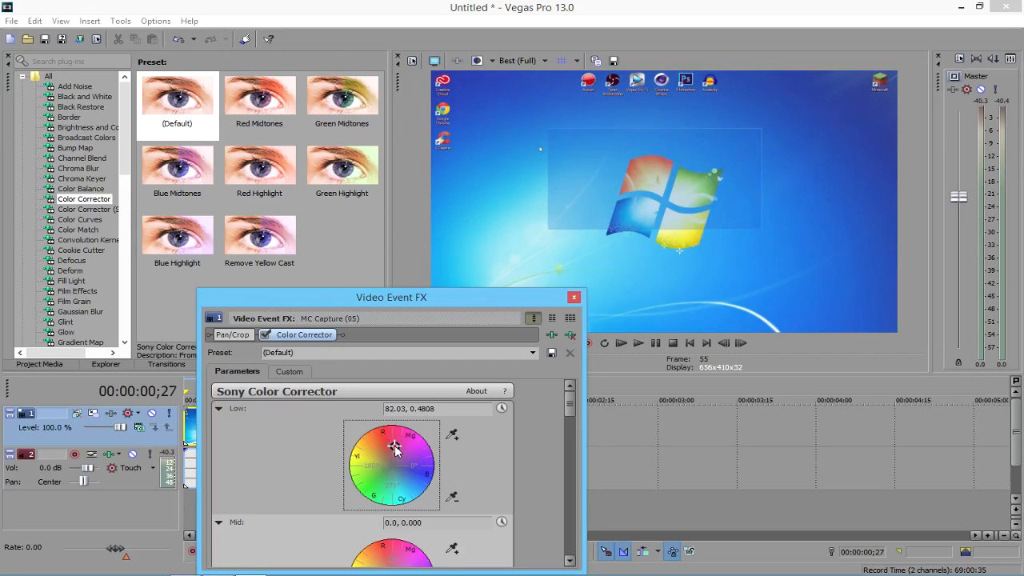
left_click_drag(395, 444, 394, 444)
mouse_move(392, 454)
left_mouse_down()
mouse_move(392, 464)
mouse_move(391, 451)
left_mouse_up()
left_click(573, 298)
left_click(190, 389)
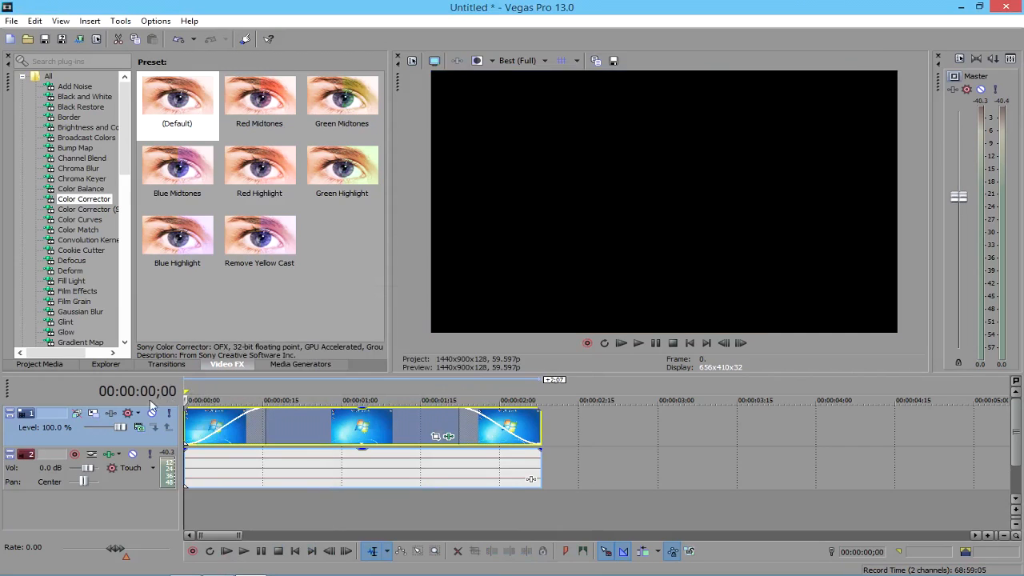
Step: Insert a new video track above the capture's video track and display the project media
right_click(64, 428)
right_click(46, 433)
right_click(50, 432)
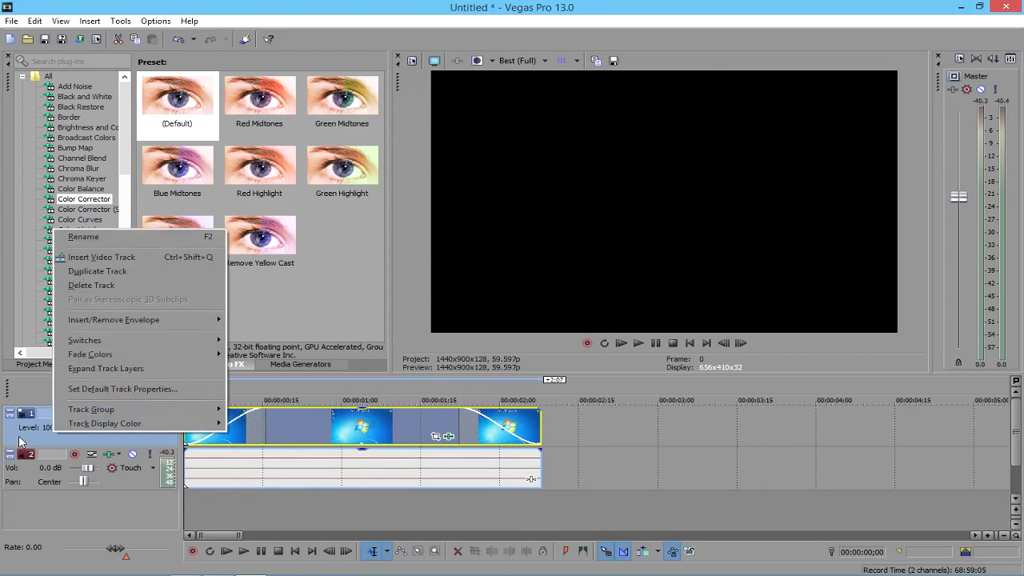
left_click(96, 256)
left_click(38, 365)
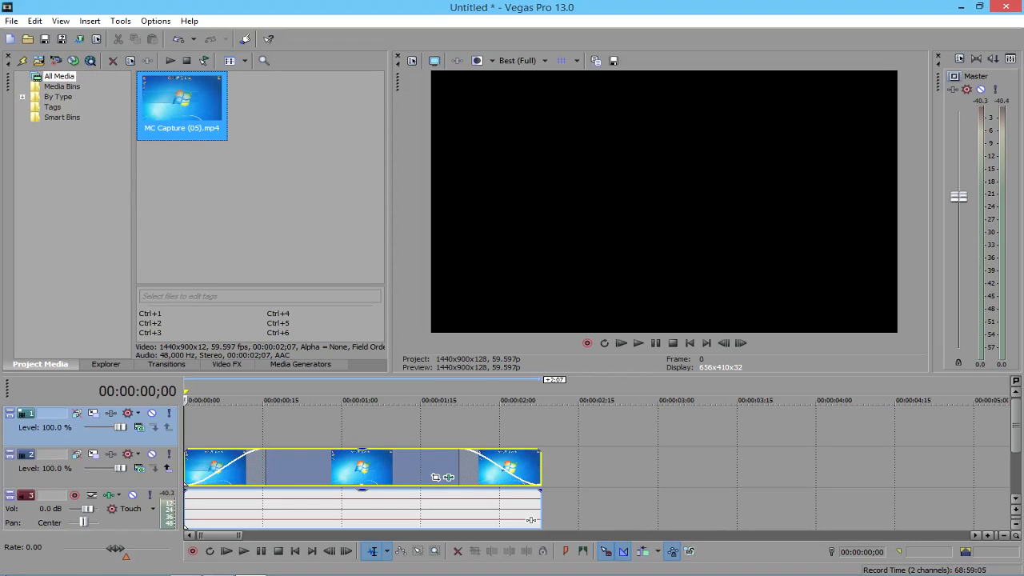
Step: Switch to the Chrome browser and run a Google image search for "vignette"
left_click(119, 571)
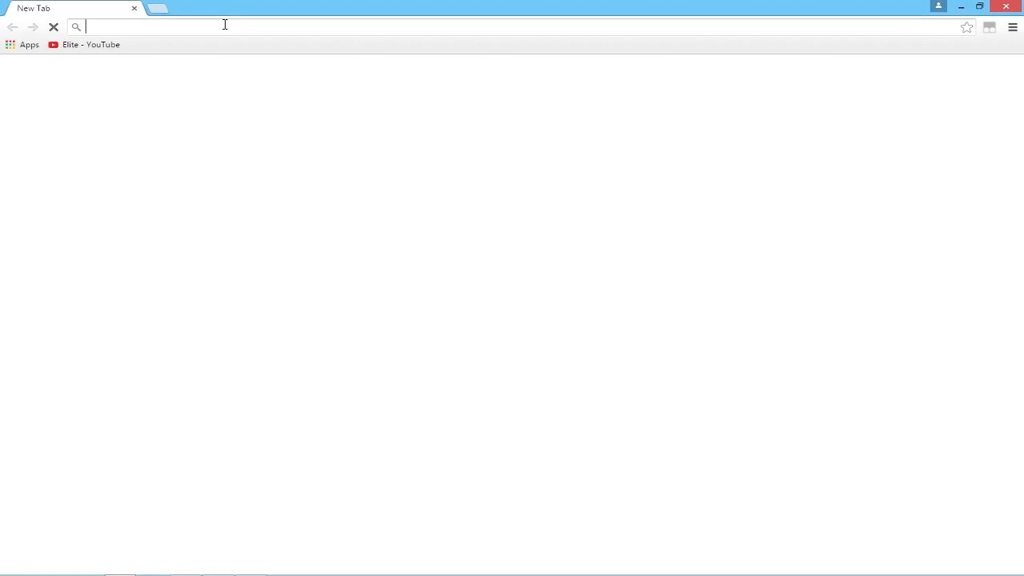
left_click(224, 24)
type("vignette")
key("Return")
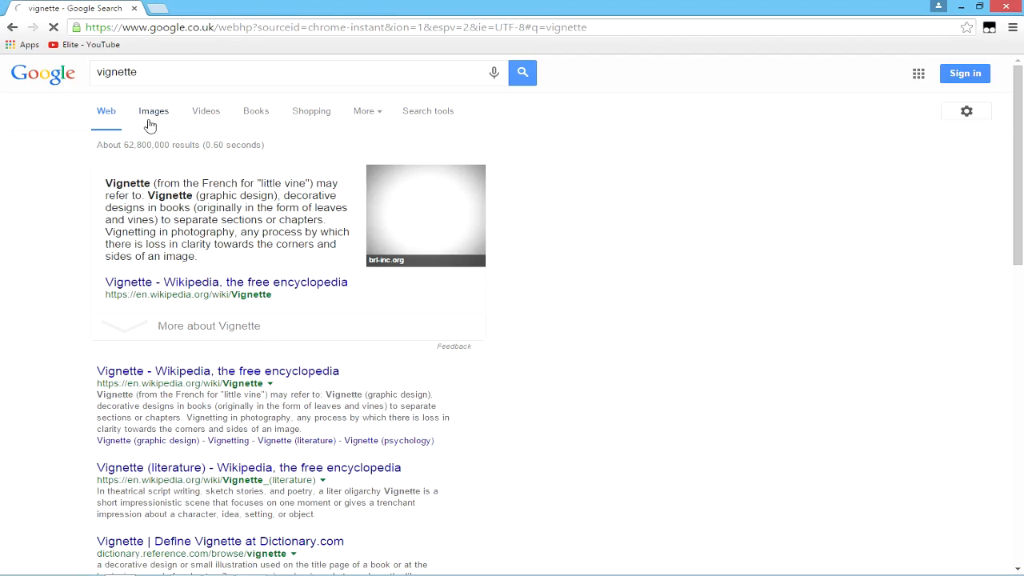
left_click(147, 110)
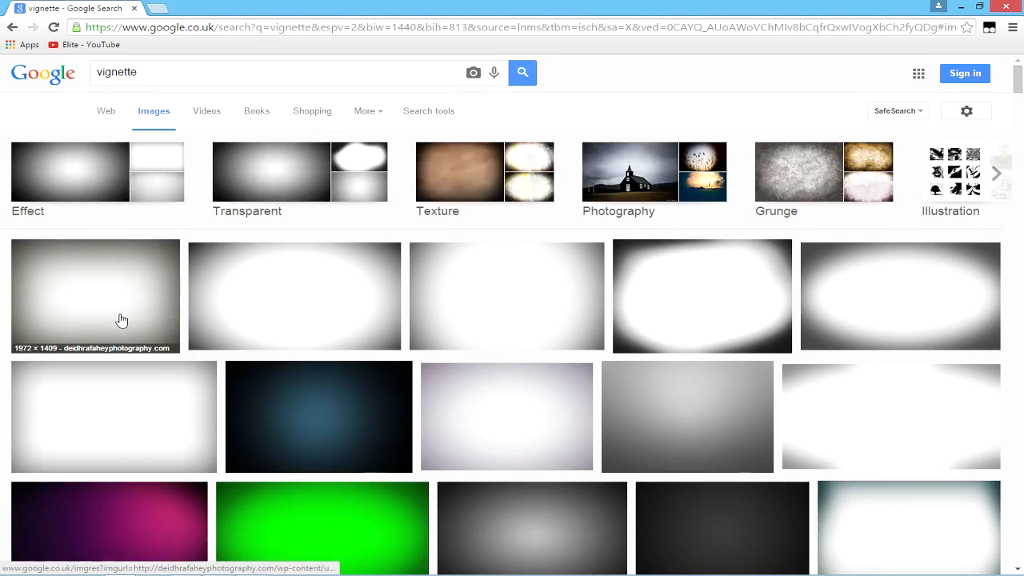
Step: Narrow the image results to transparent vignettes and open the 1191 × 670 DeviantArt vignette from the results
left_click(121, 320)
scroll(677, 327, "up", 3)
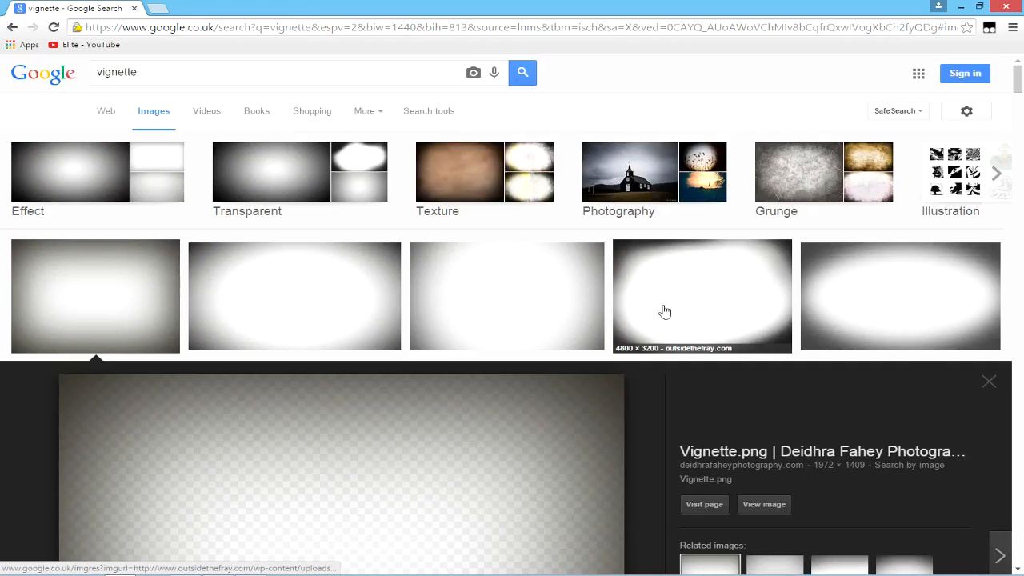
left_click(253, 170)
left_click(155, 222)
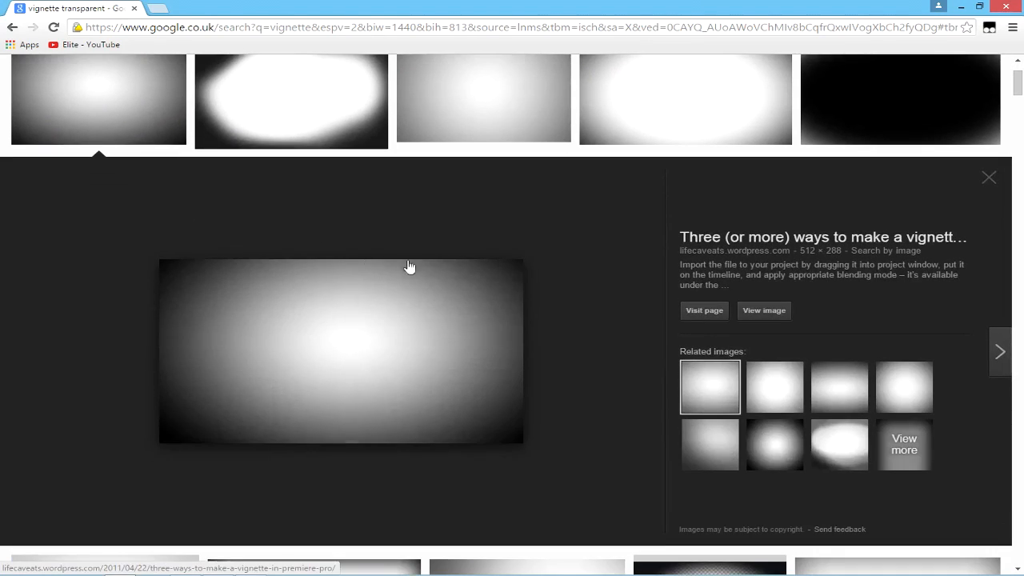
scroll(645, 321, "up", 1)
left_click(684, 249)
left_click(472, 128)
left_click(604, 120)
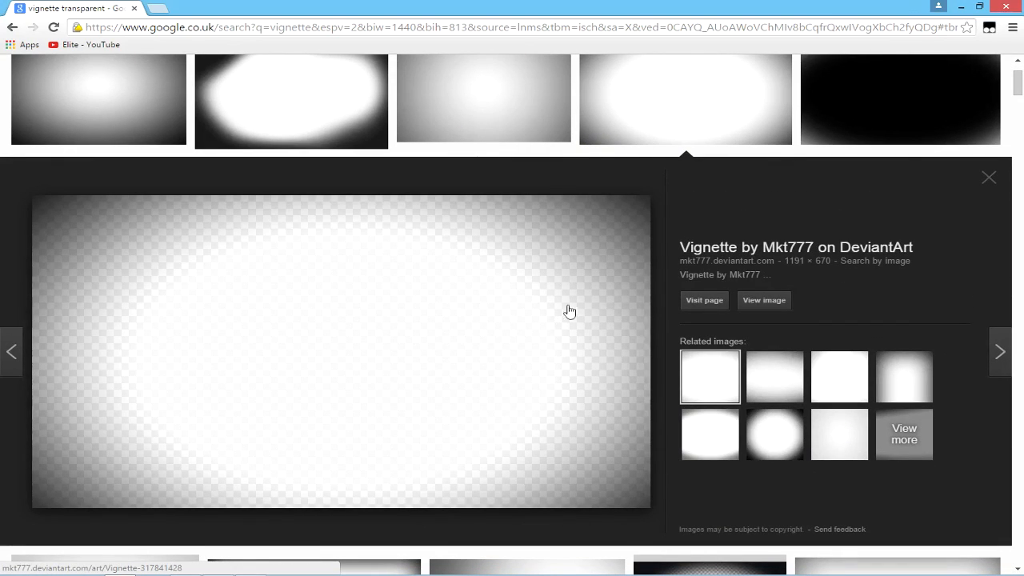
Step: View the transparent vignette at full size and save it to Downloads as Vignette
left_click(764, 300)
right_click(464, 220)
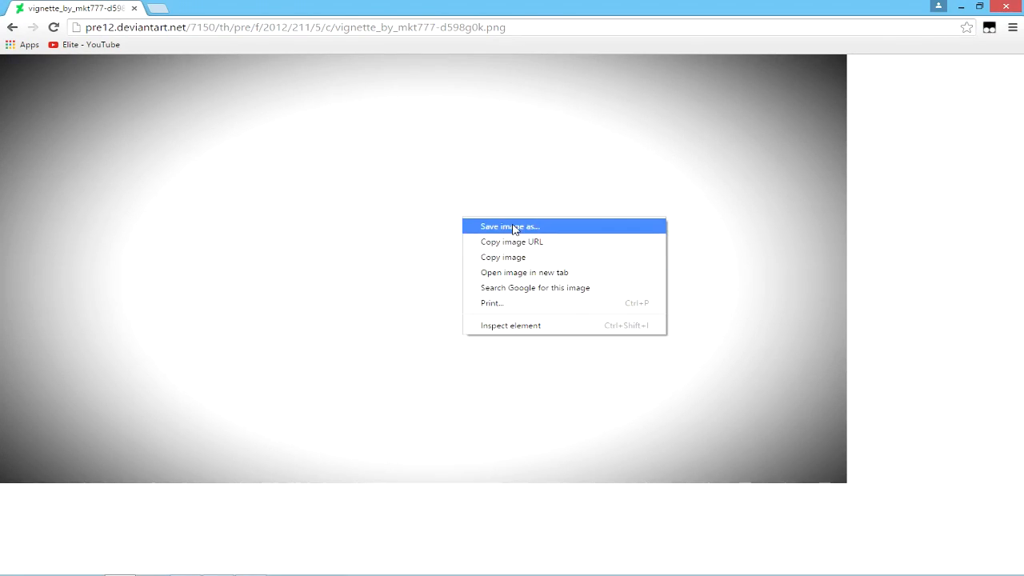
left_click(514, 227)
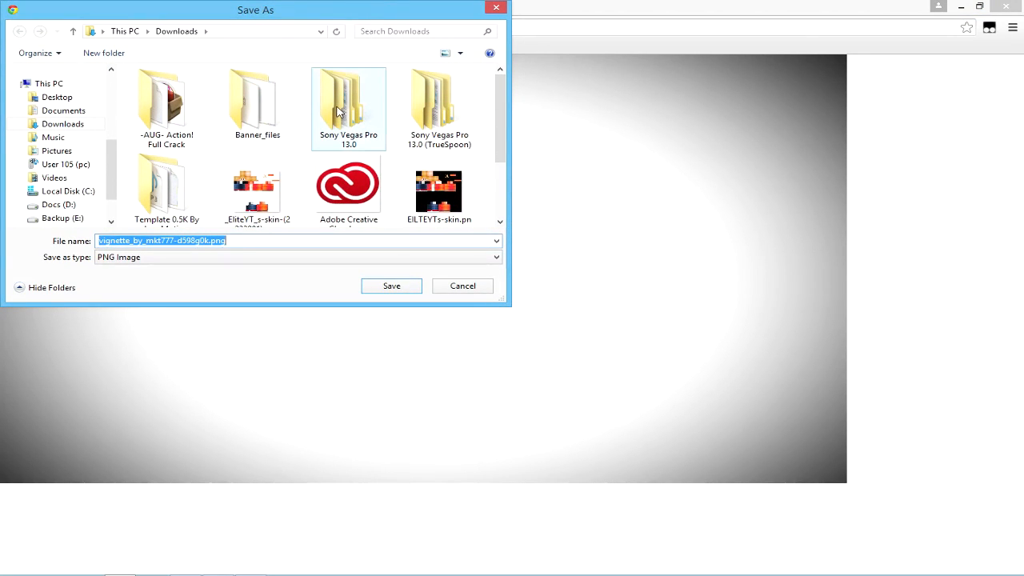
type("Vignette")
key("Return")
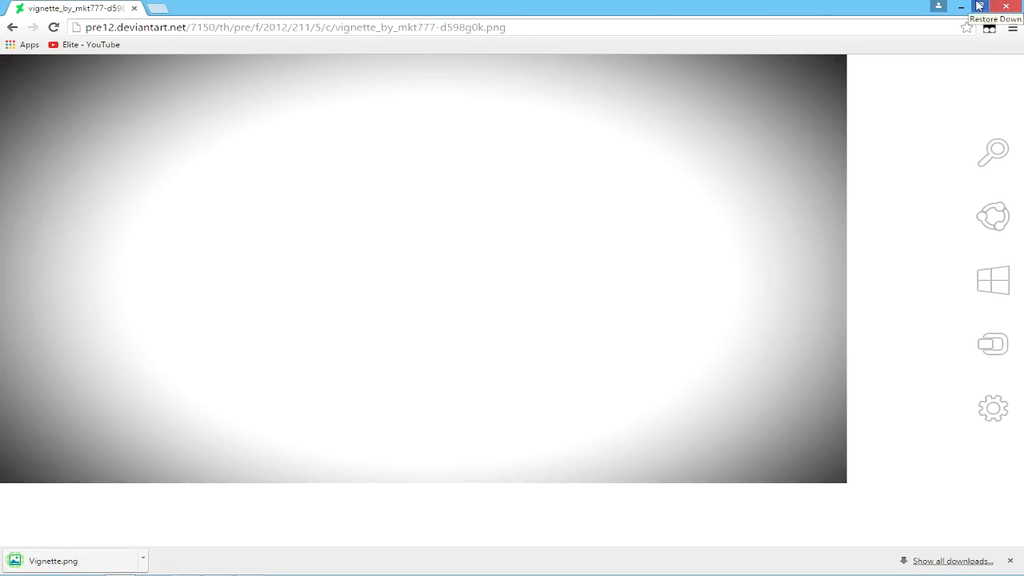
Step: Place the downloaded Vignette.png at the start of the empty upper video track in Vegas Pro and close the browser
left_click(980, 7)
left_click_drag(877, 36, 1023, 240)
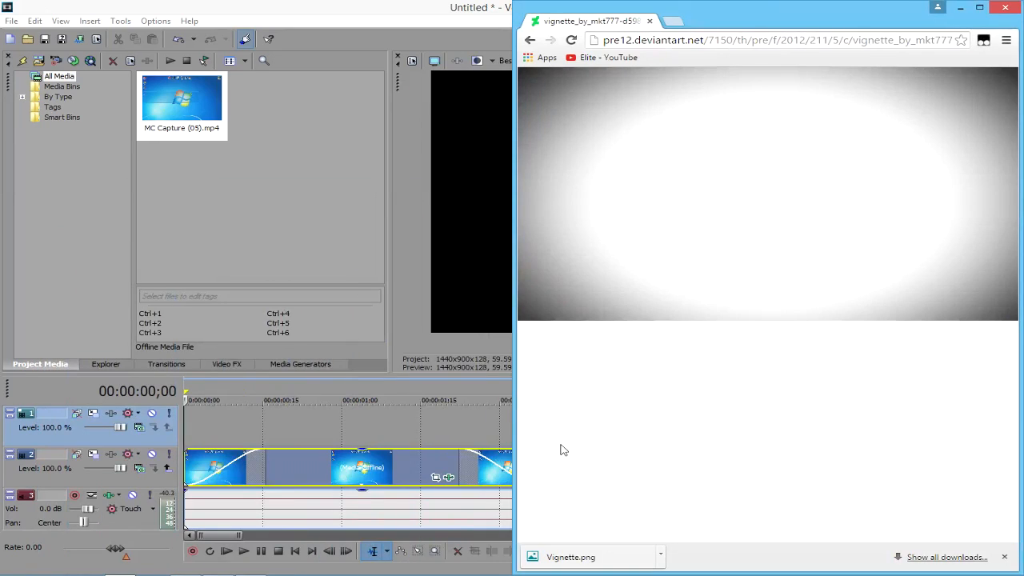
left_click_drag(572, 556, 225, 433)
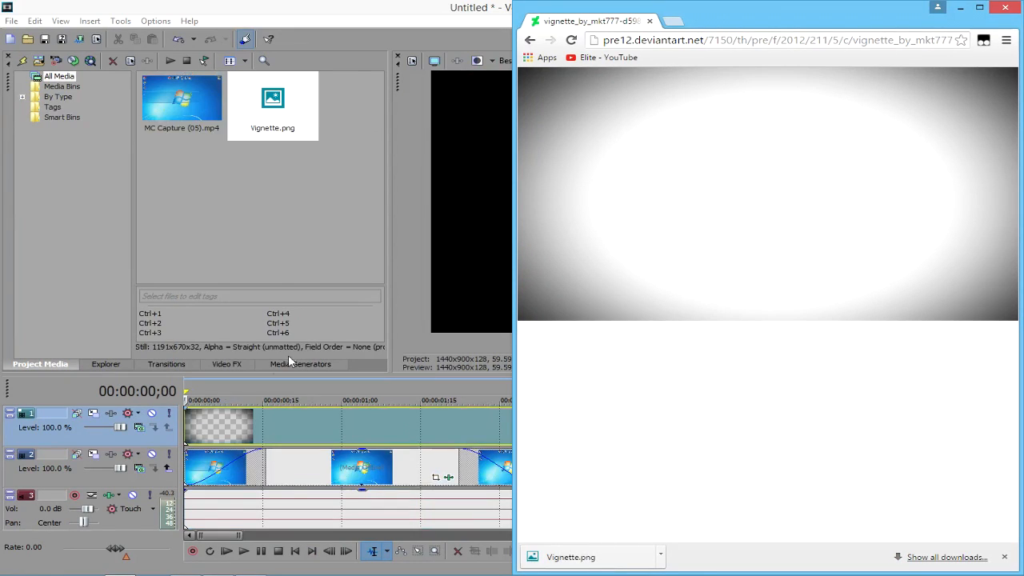
left_click(1006, 9)
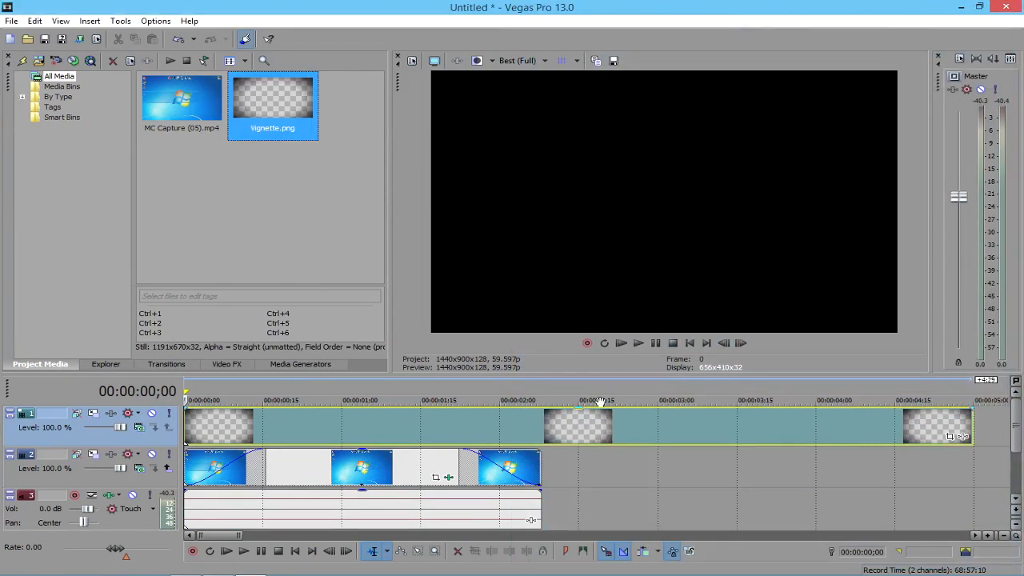
Step: Trim the vignette event to the capture's end, give it fades of about 15 frames at both ends, and preview it
left_click_drag(971, 414, 470, 410)
left_click_drag(185, 409, 266, 429)
left_click(657, 342)
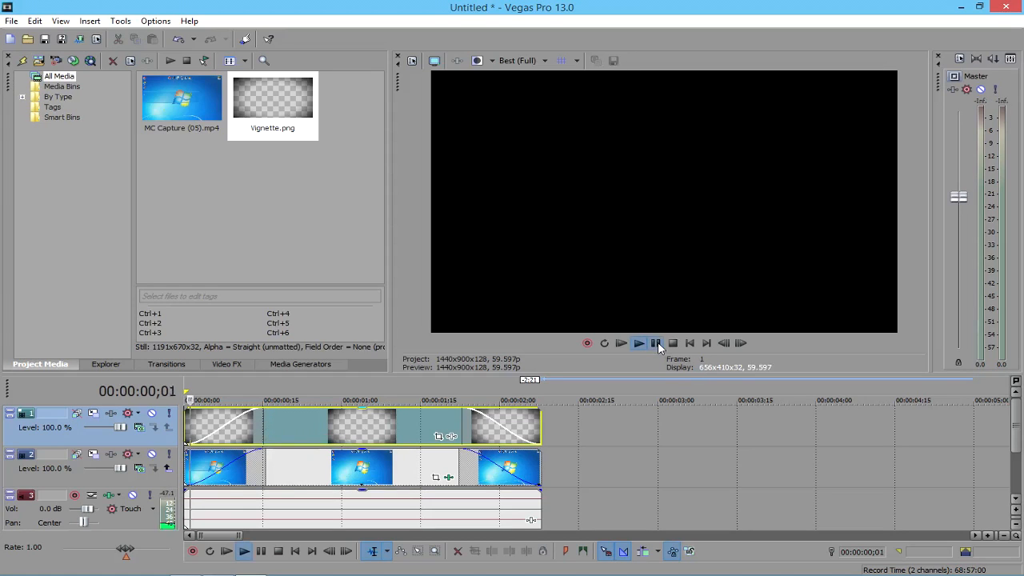
left_click(656, 342)
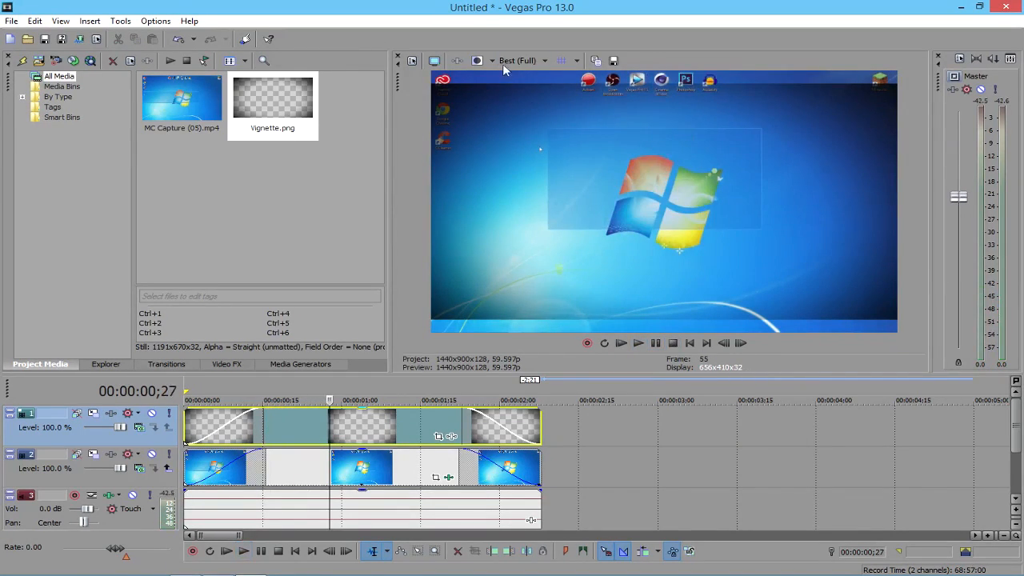
Step: Crop the vignette event with Pan/Crop to about 846 × 524 so it covers the whole frame
left_click(436, 437)
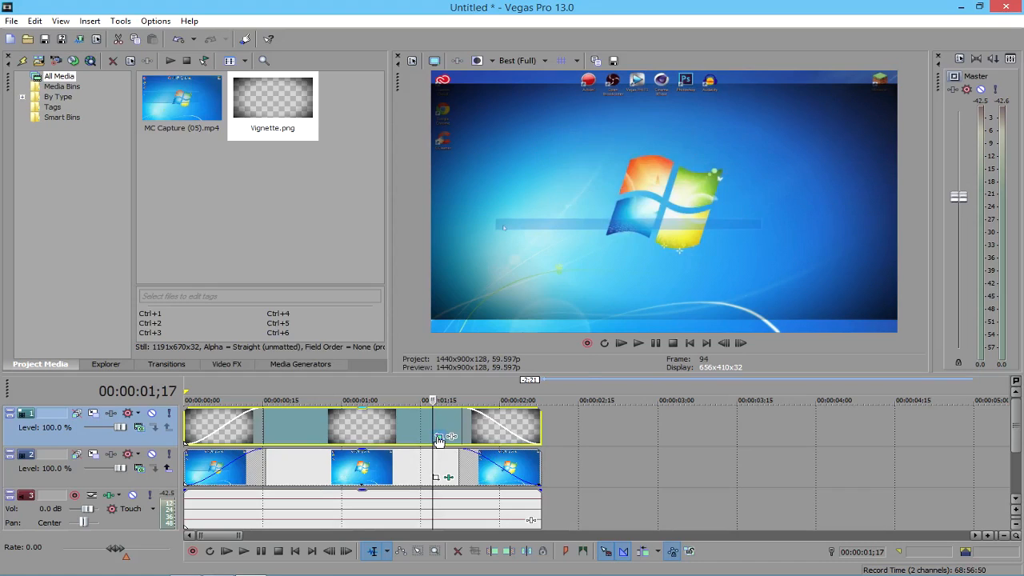
mouse_move(464, 384)
left_mouse_down()
mouse_move(475, 371)
mouse_move(472, 416)
mouse_move(472, 397)
left_mouse_up()
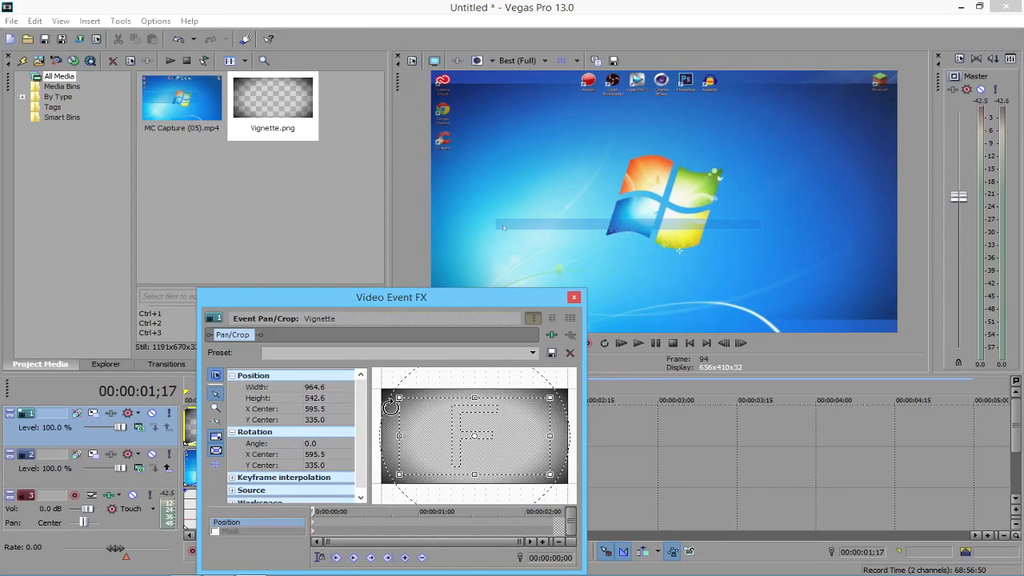
left_click_drag(474, 398, 472, 394)
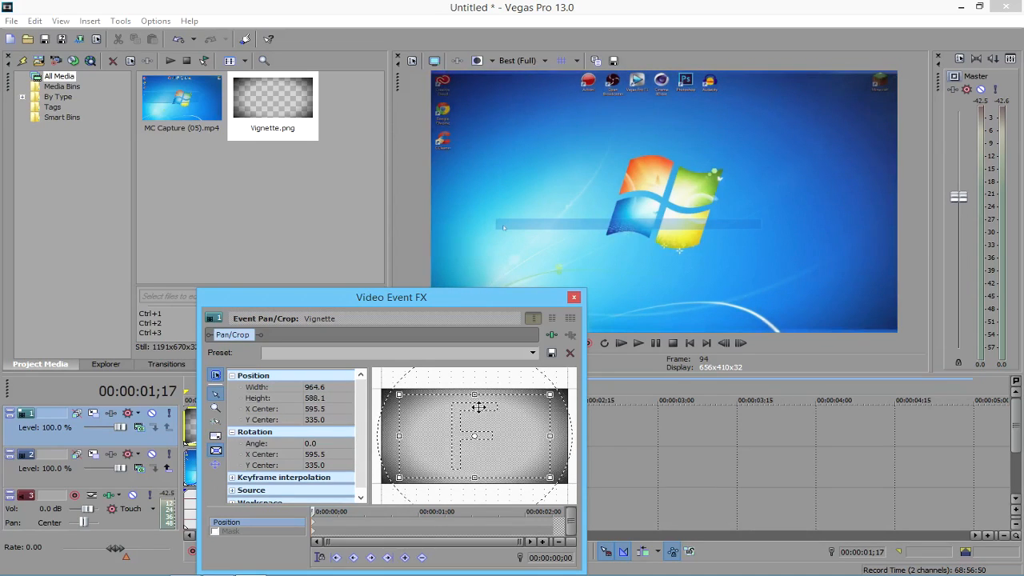
mouse_move(549, 394)
left_mouse_down()
mouse_move(537, 390)
mouse_move(568, 385)
mouse_move(551, 406)
mouse_move(535, 393)
mouse_move(542, 398)
left_mouse_up()
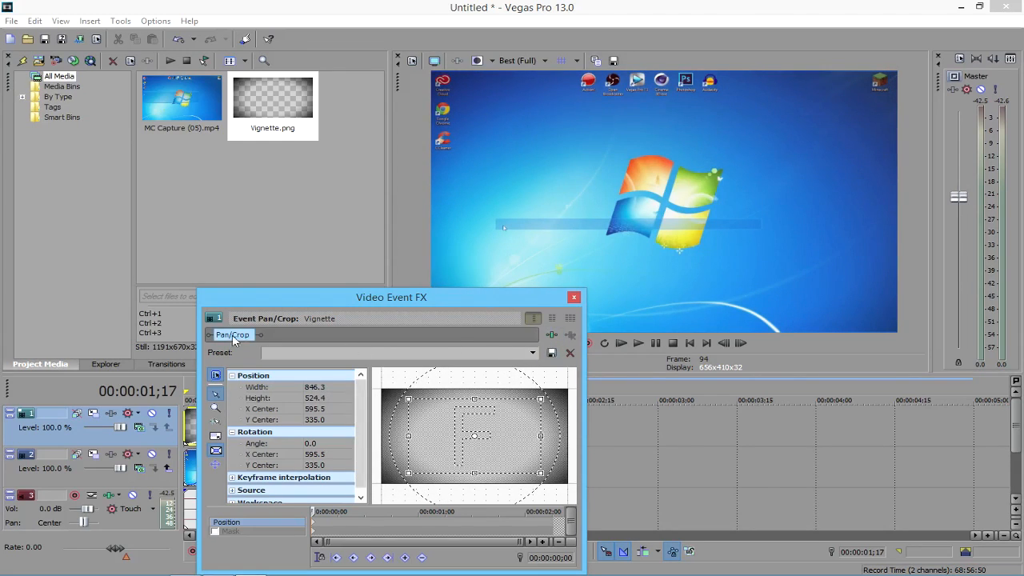
left_click(573, 298)
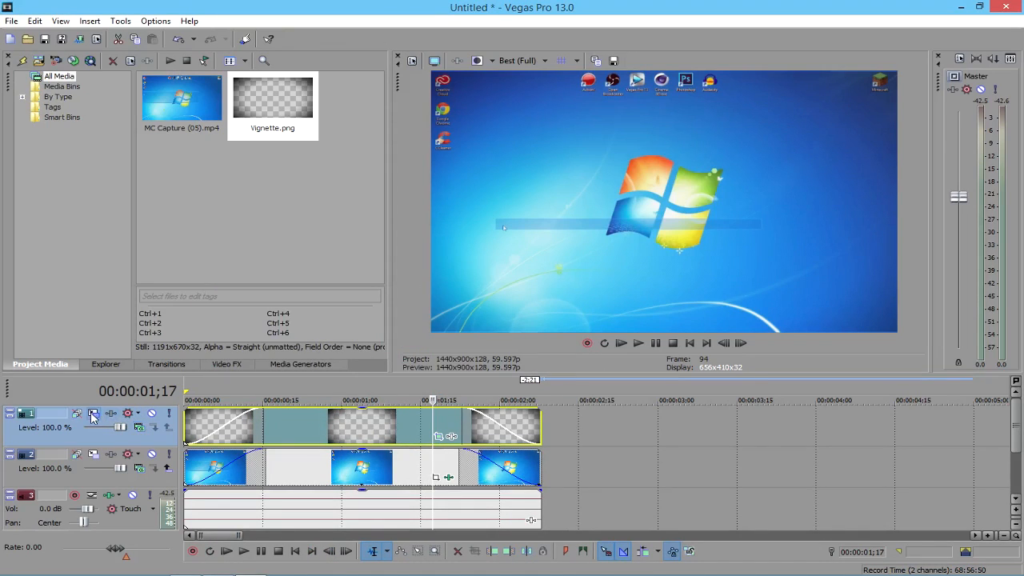
Step: Mute and unmute the vignette track to compare the preview, and return to the start of the timeline
left_click(153, 415)
left_click(153, 415)
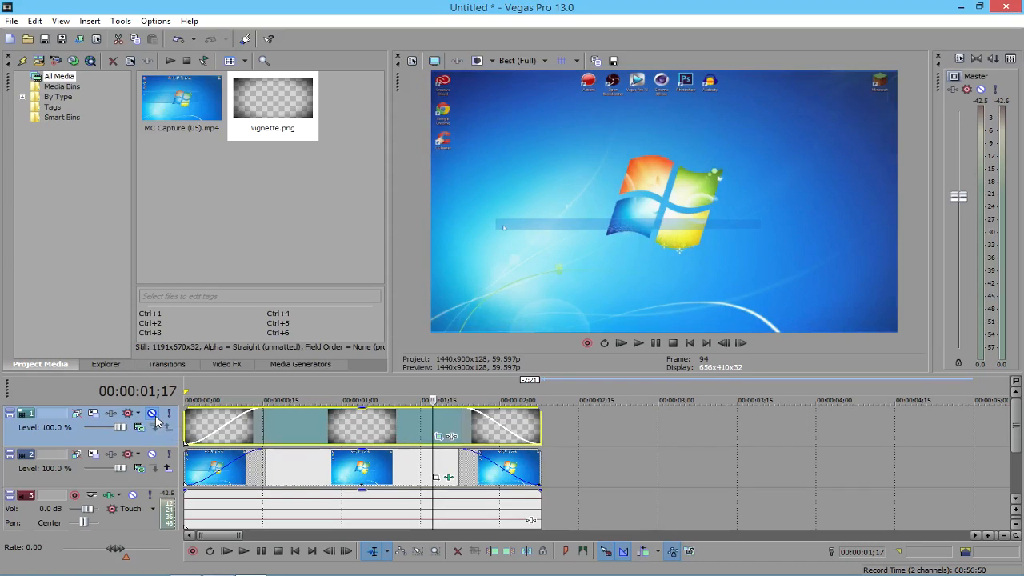
left_click(153, 415)
left_click(153, 415)
left_click(188, 394)
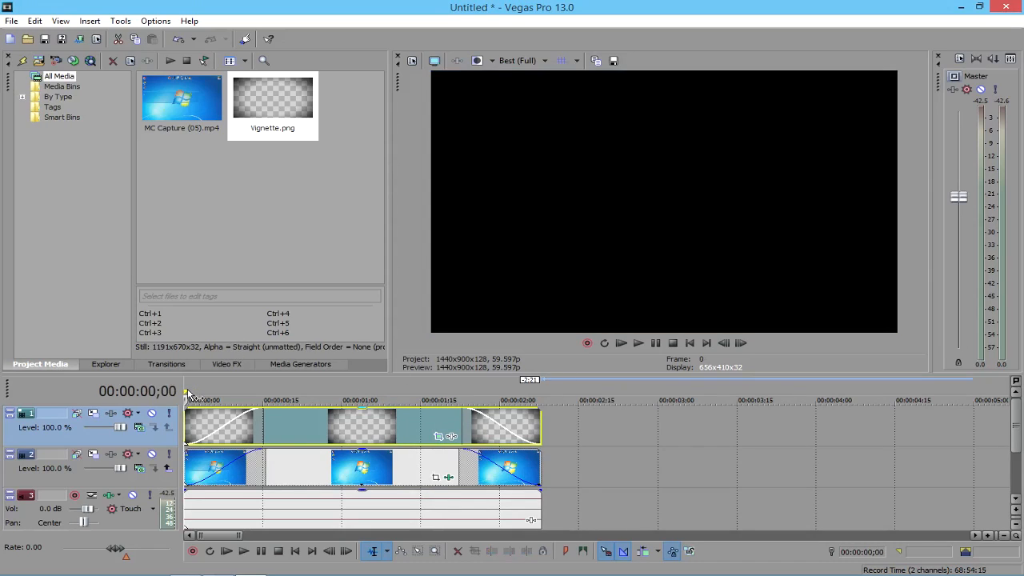
Step: Split the vignette event at 00:00:00;27 and 00:00:01;11
left_click(313, 399)
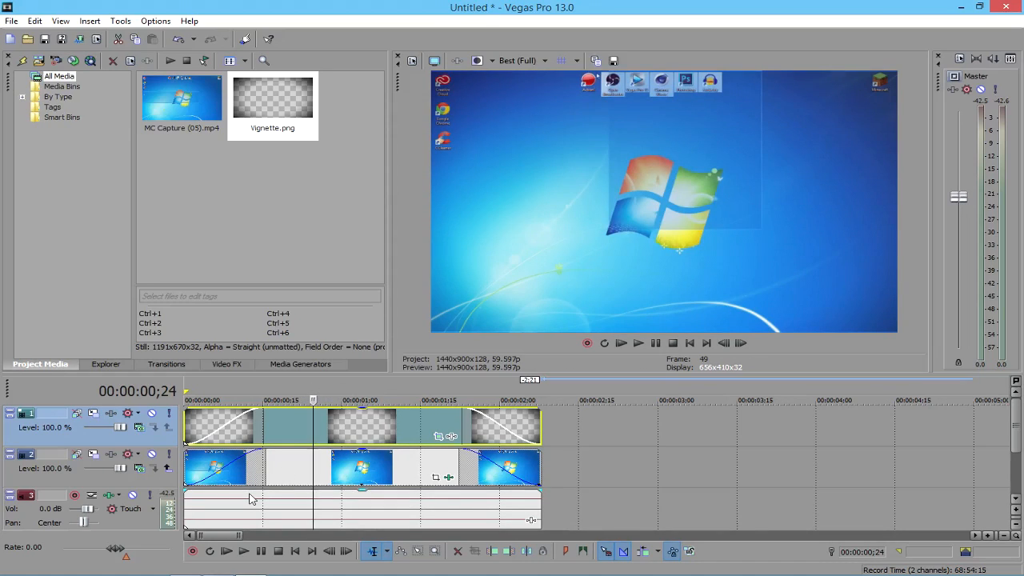
left_click(330, 399)
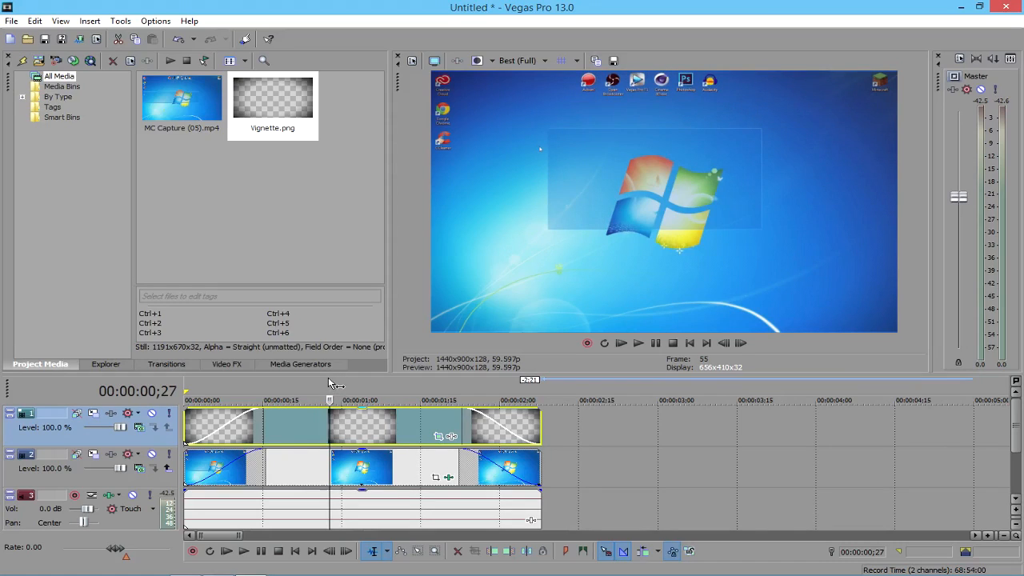
key("s")
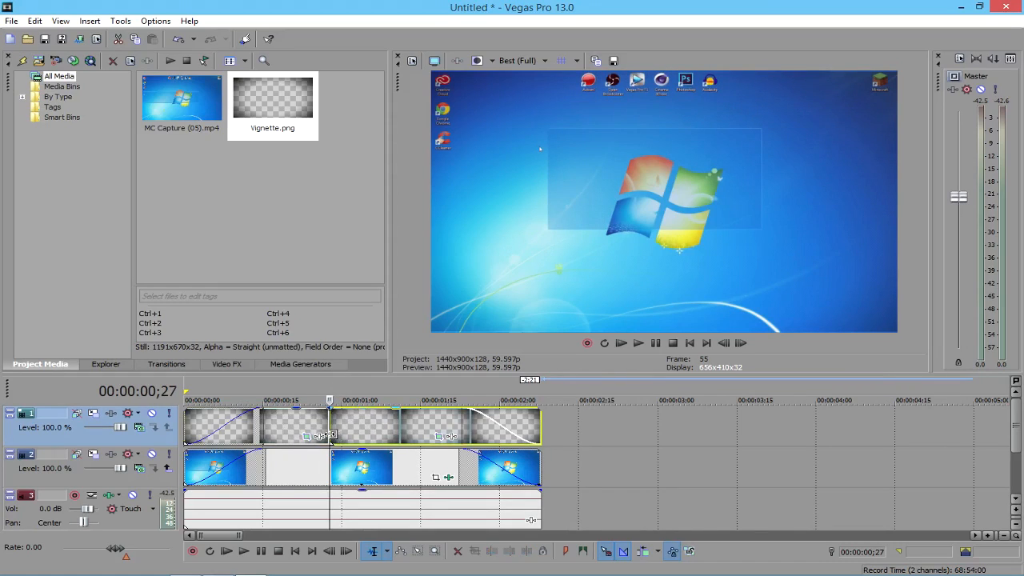
left_click(403, 395)
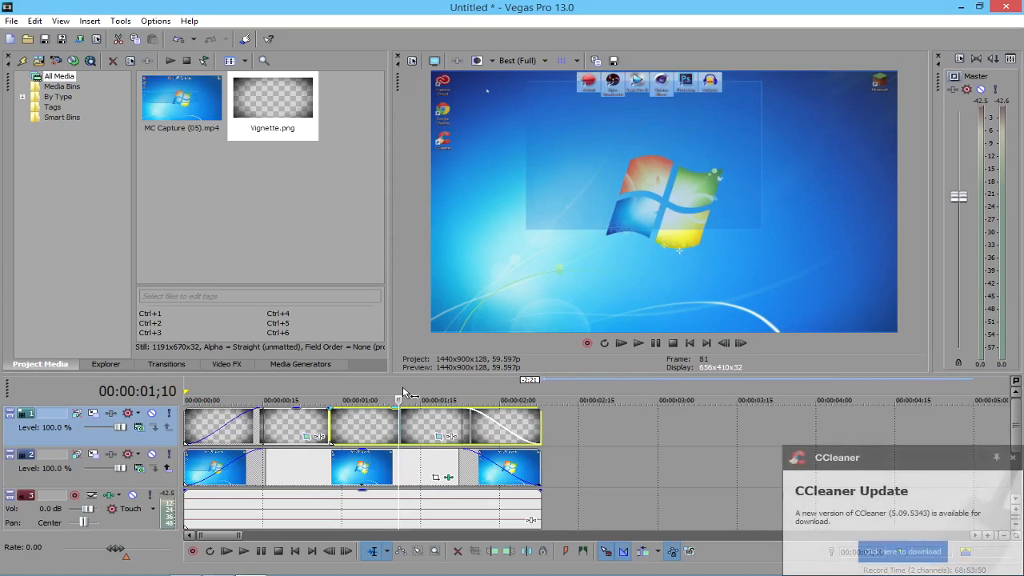
left_click(401, 392)
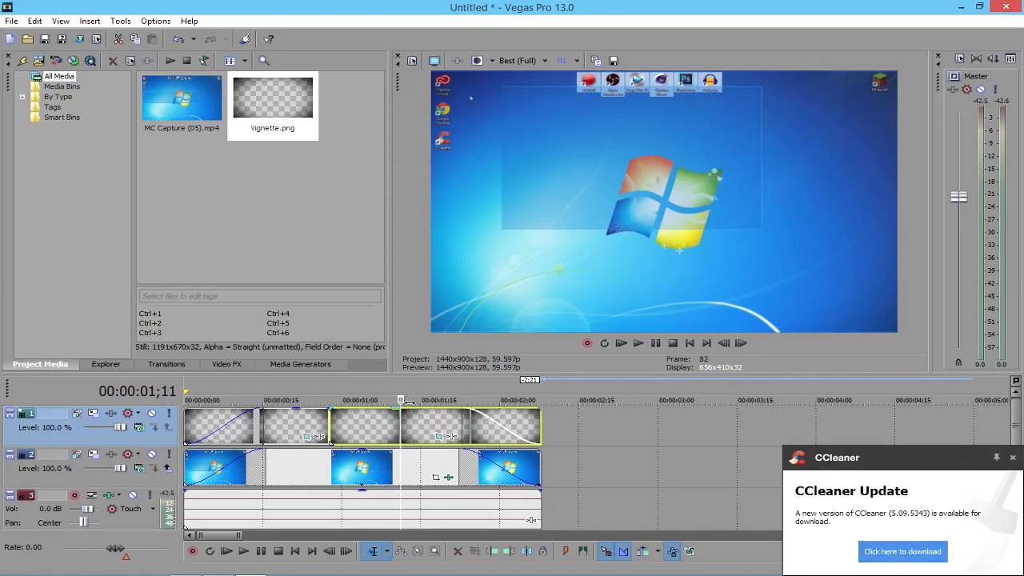
Step: Split the capture's video and audio at 00:00:01;11 and 00:00:00;27
left_click(402, 471)
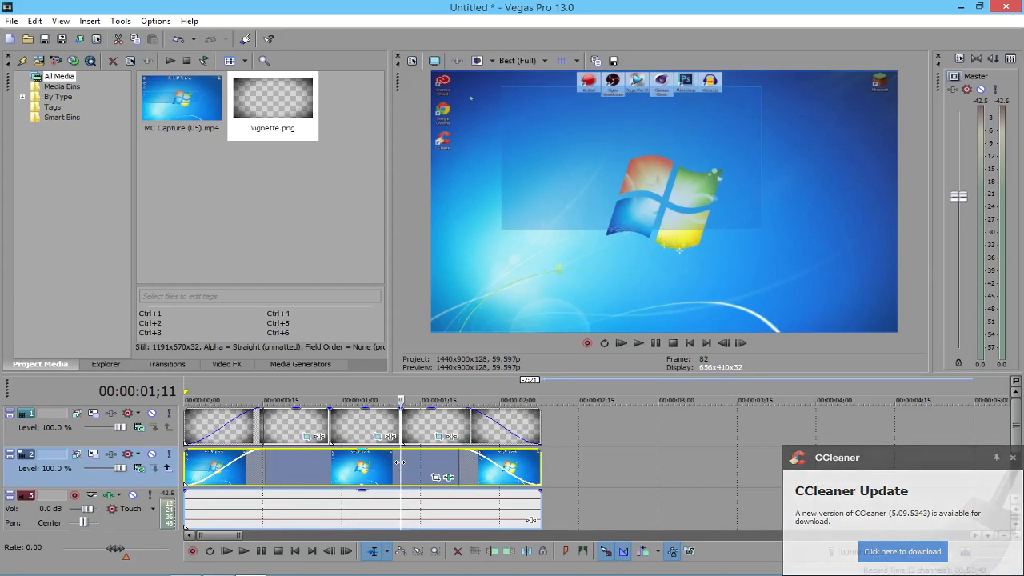
key("s")
left_click(326, 466)
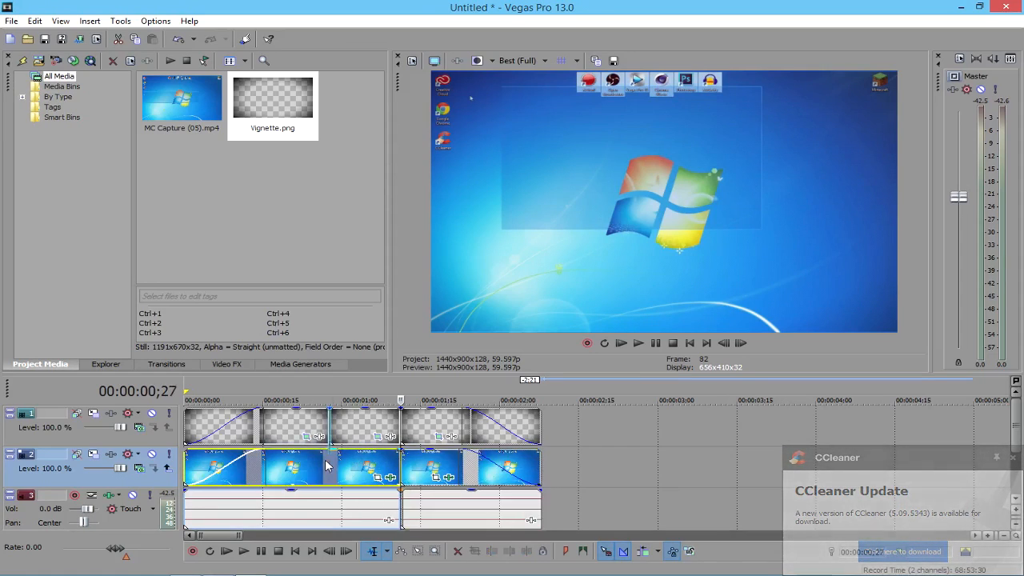
key("s")
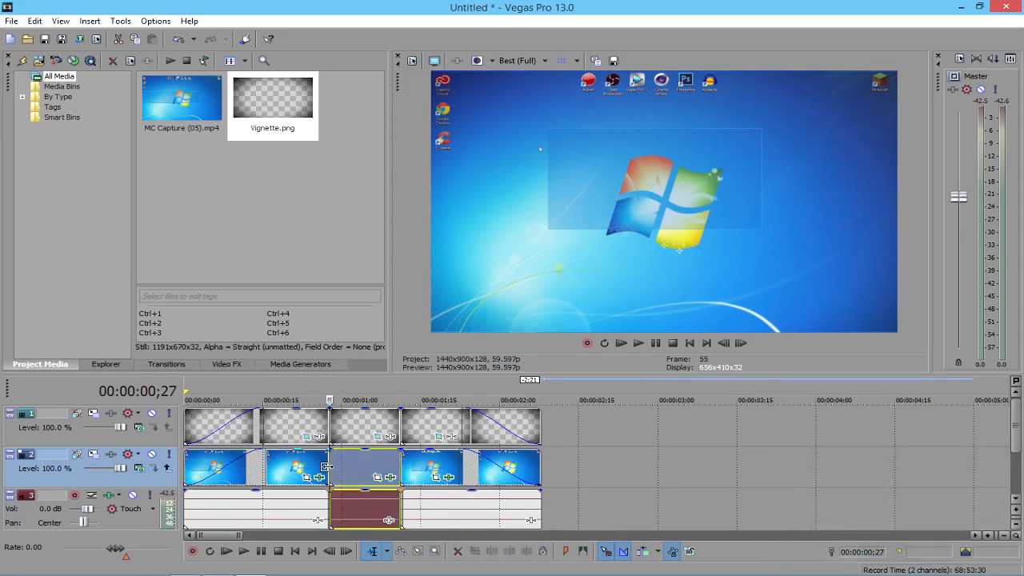
Step: Delete the middle vignette, video and audio segments between 00:00:00;27 and 00:00:01;11
left_click(347, 426)
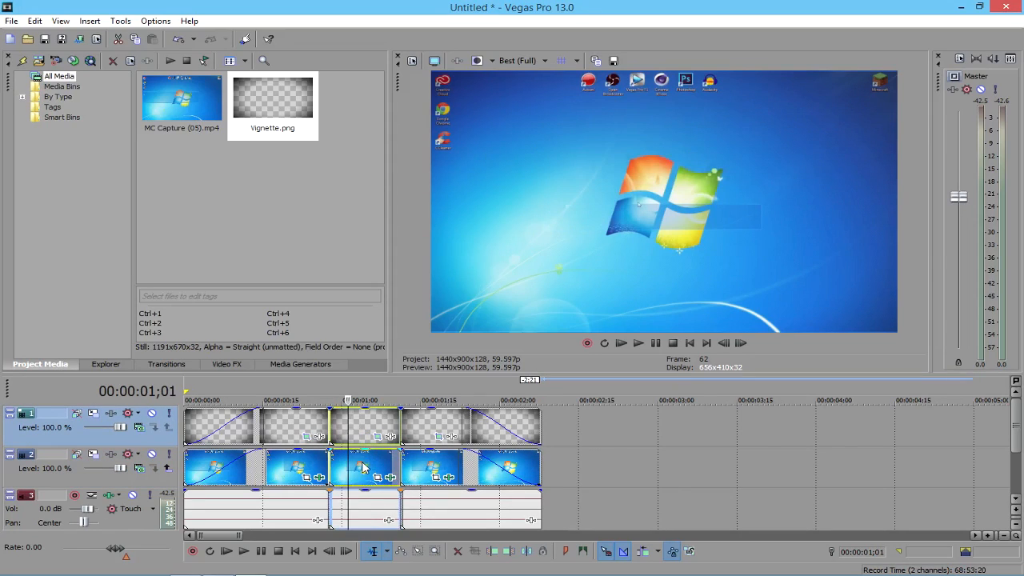
left_click(360, 517, "ctrl")
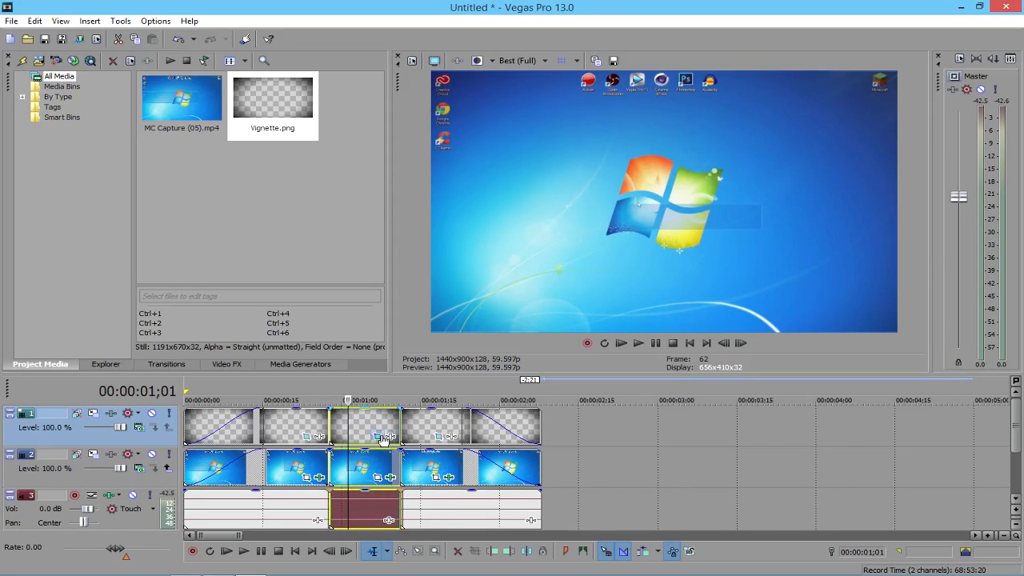
key("Delete")
Step: Move the last vignette, video and audio segments together to 00:00:00;27 to close the gap
left_click_drag(389, 418, 523, 425)
left_click(656, 474)
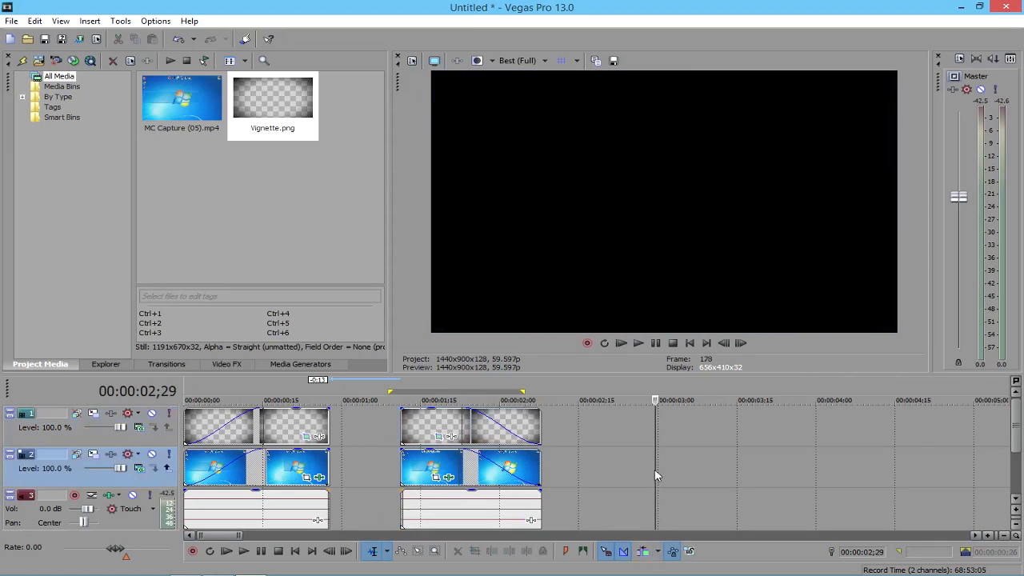
left_click(423, 551)
left_click_drag(368, 432, 578, 494)
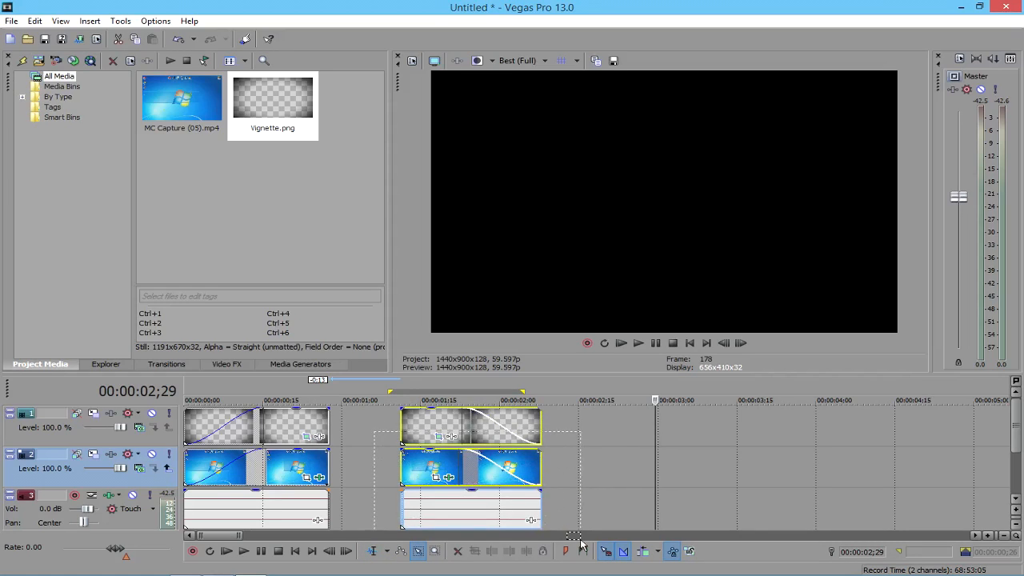
left_click_drag(581, 544, 581, 545)
left_click(373, 552)
left_click_drag(433, 436, 361, 439)
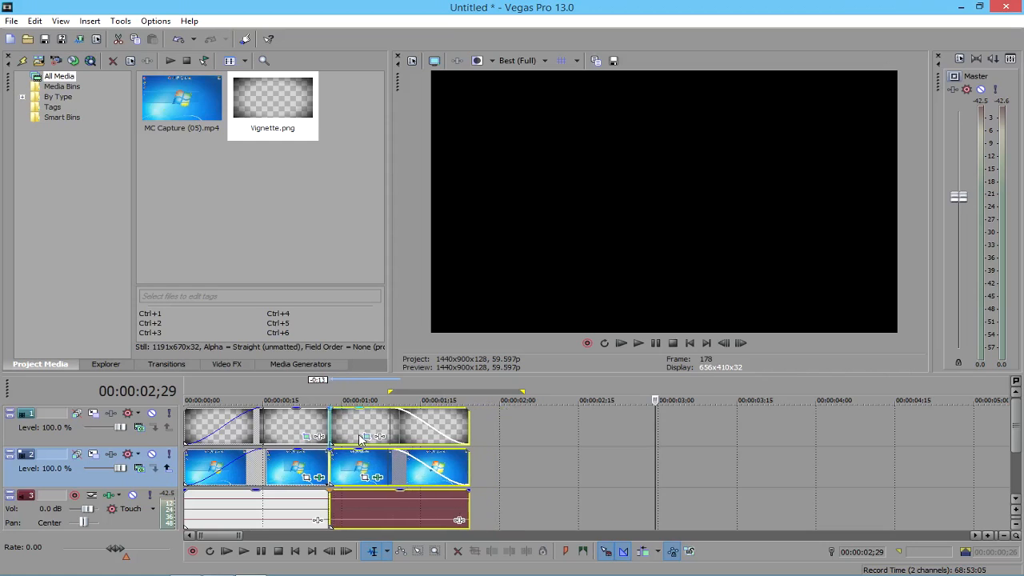
Step: Play the footage across the cut at 00:00:00;27 to check how the joined segments run together
left_click(317, 396)
left_click(652, 344)
left_click(652, 344)
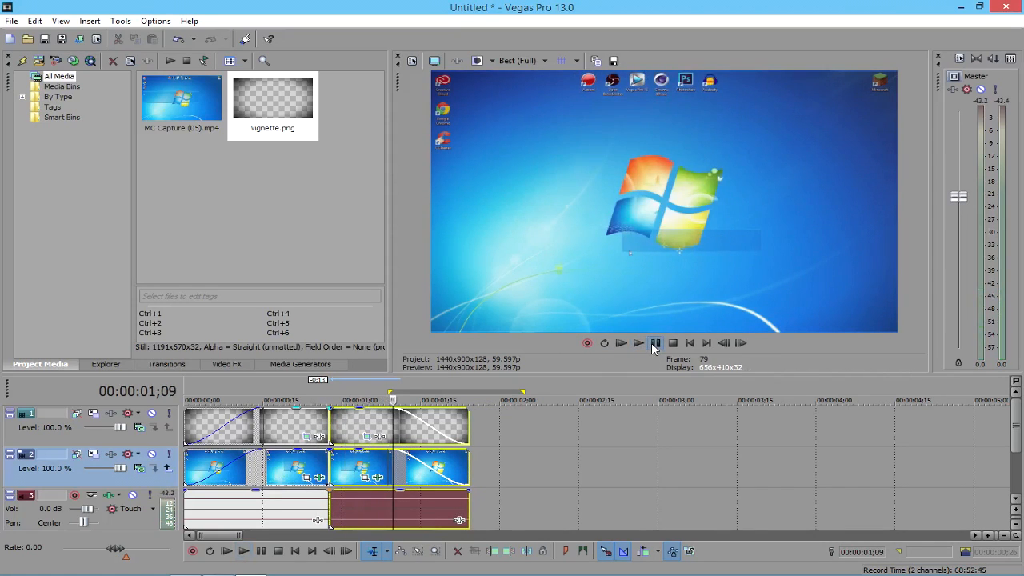
left_click(284, 397)
left_click(650, 344)
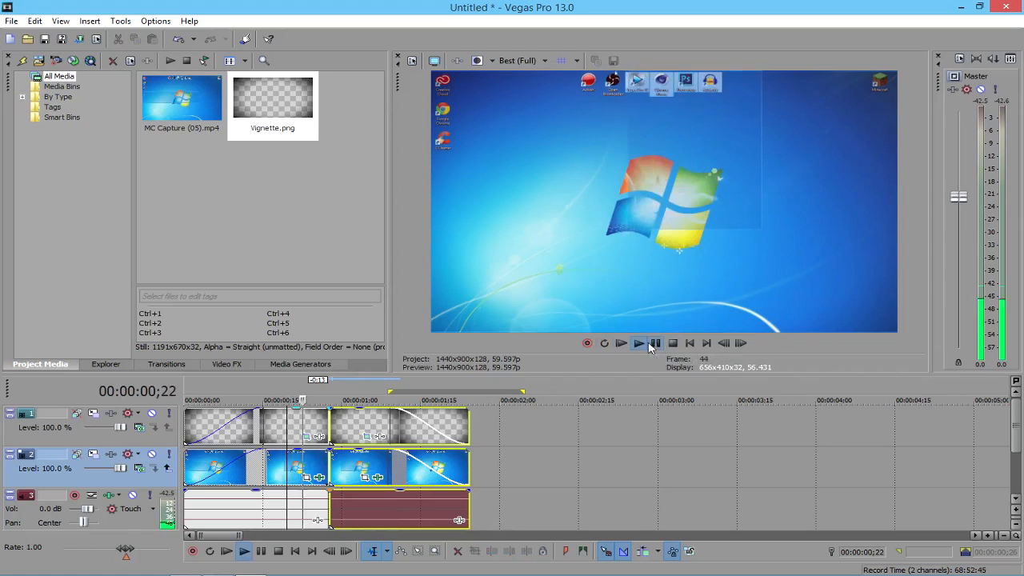
left_click(653, 344)
left_click(314, 388)
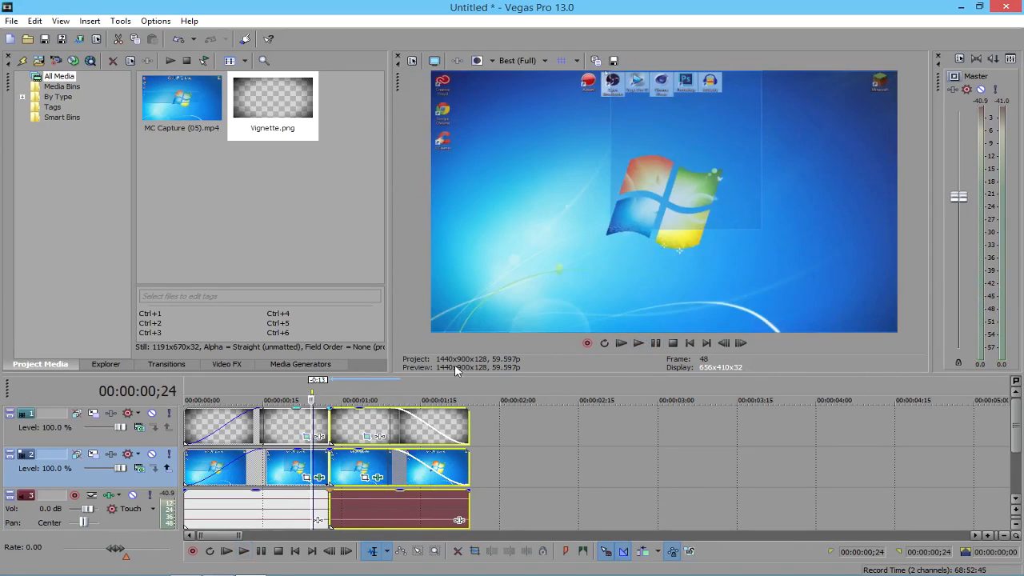
key("Left")
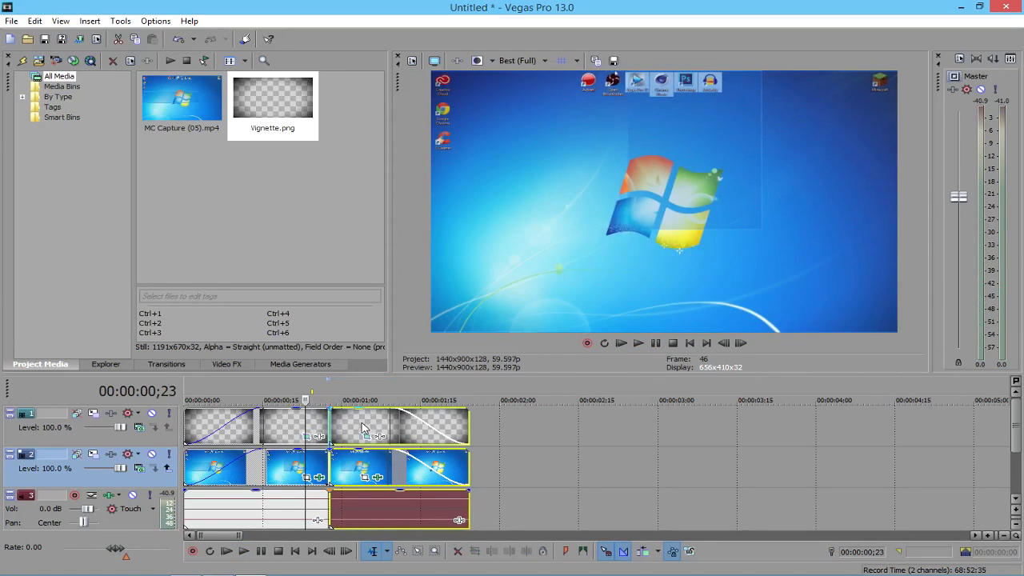
Step: Try a short crossfade by slightly overlapping the segments on either side of the cut, and separate them again
left_click_drag(370, 431, 377, 466)
left_click(657, 342)
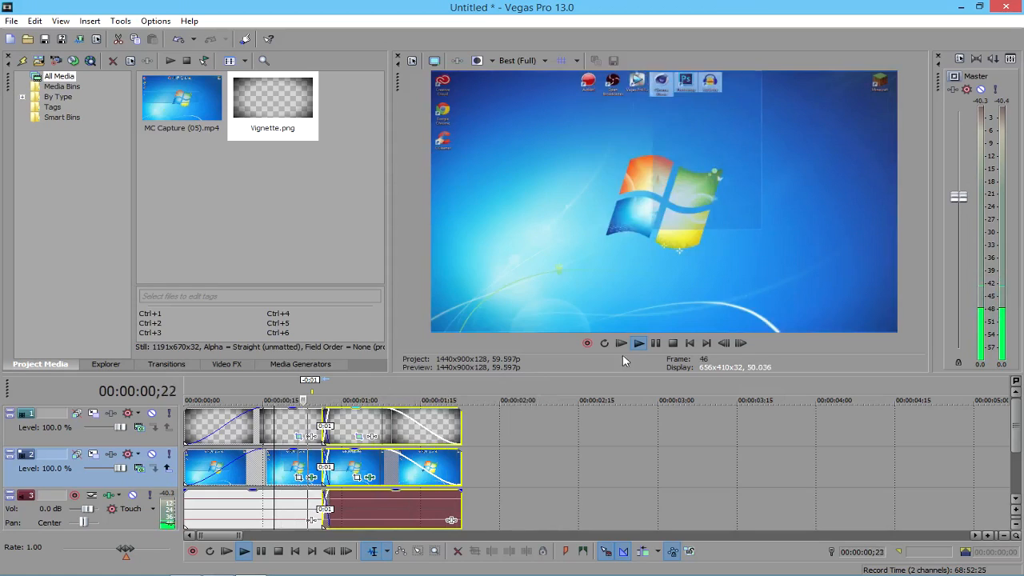
left_click(323, 385)
left_click_drag(337, 424, 344, 425)
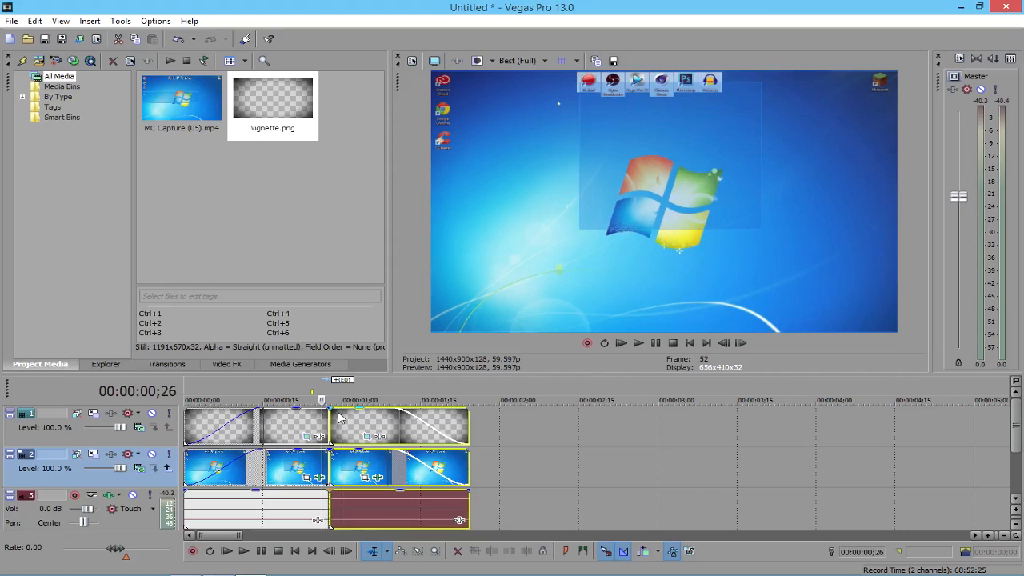
Step: Switch the preview quality to Draft (Quarter) for comparison and return it to Best (Full)
left_click(524, 62)
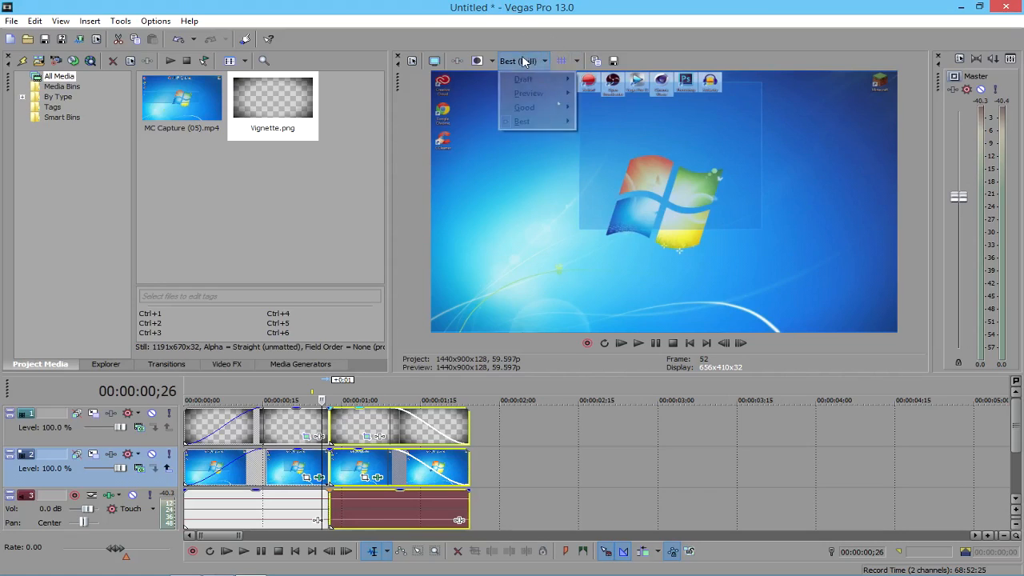
mouse_move(535, 83)
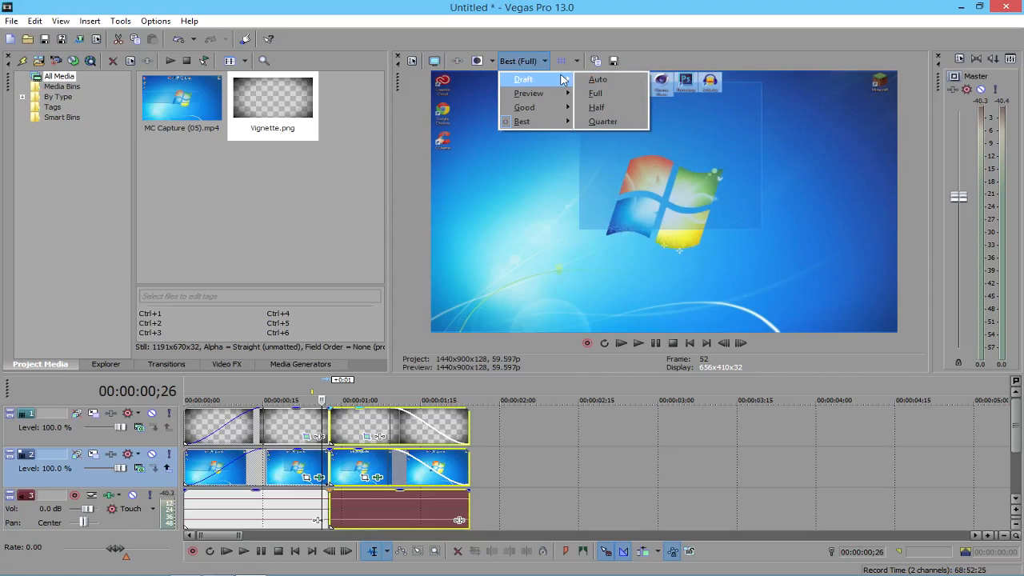
left_click(601, 122)
left_click(525, 61)
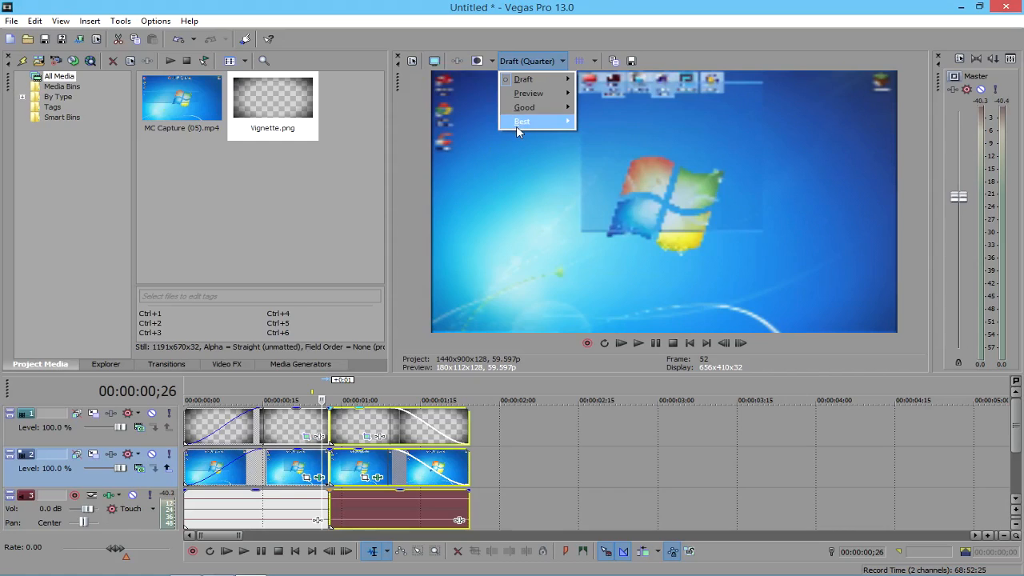
mouse_move(544, 125)
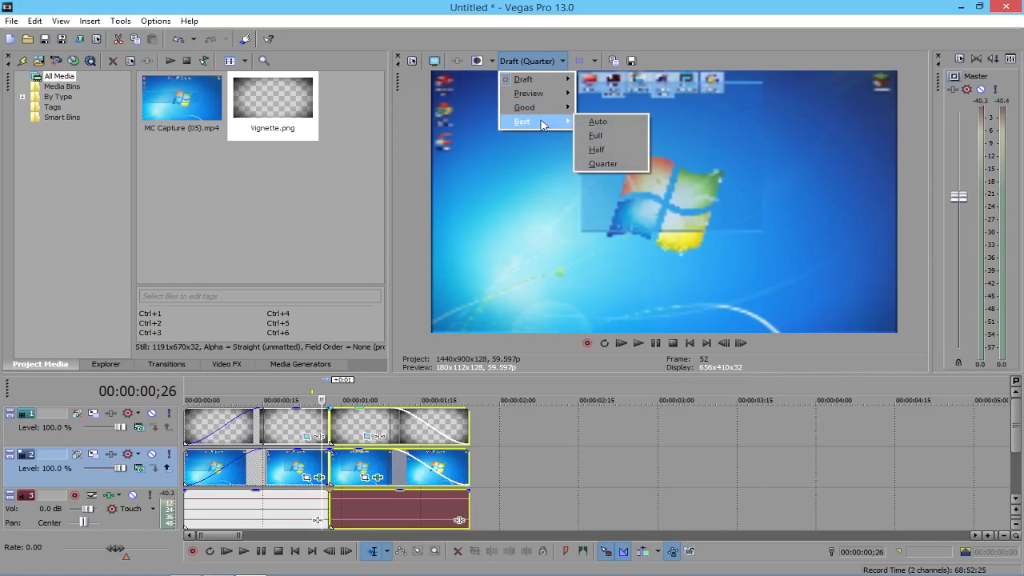
left_click(600, 135)
Step: Try the Preview (Auto) and Preview (Full) qualities, and set the preview back to Best (Full)
left_click(519, 61)
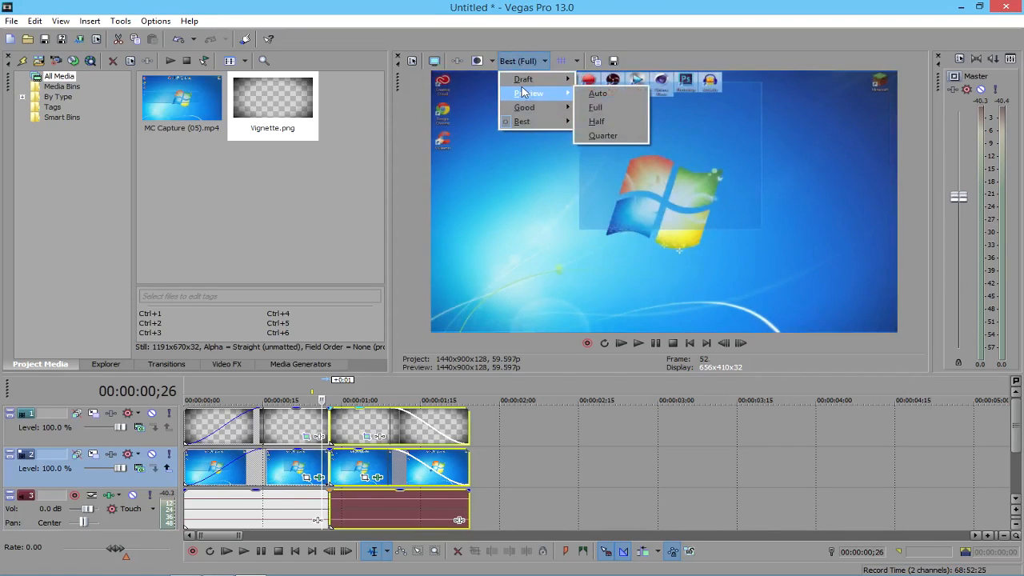
mouse_move(567, 86)
left_click(599, 94)
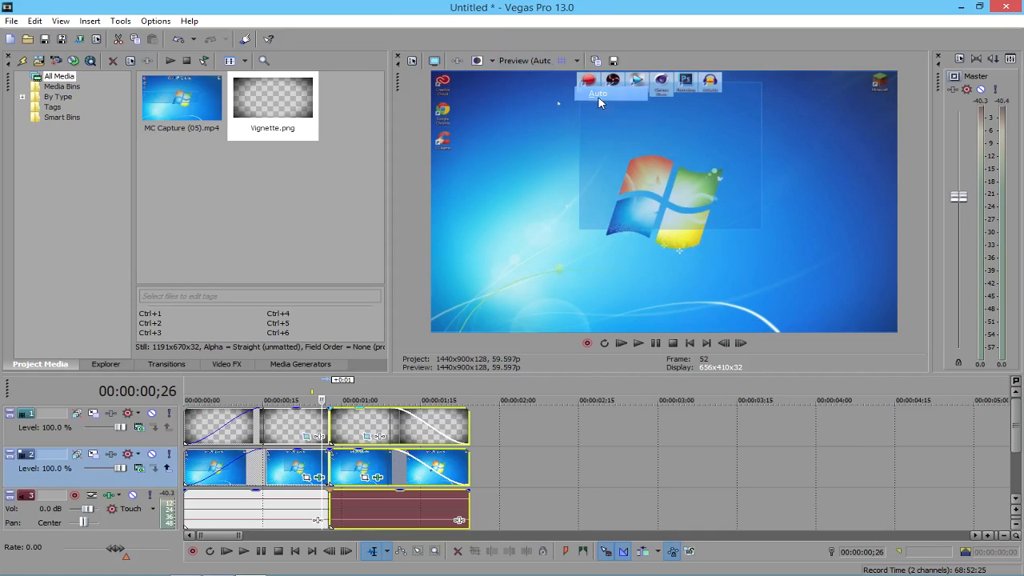
left_click(520, 62)
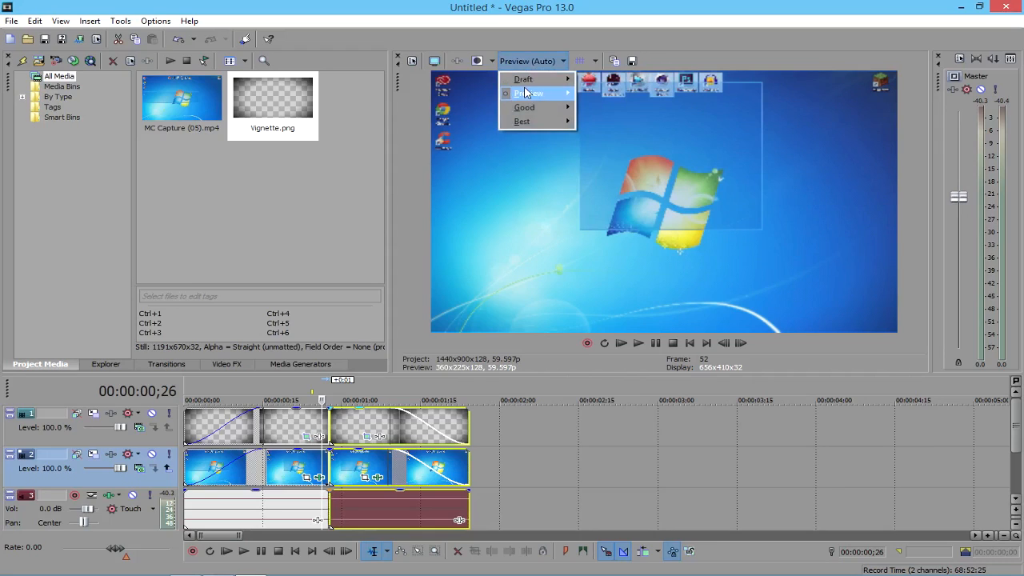
mouse_move(528, 93)
left_click(593, 114)
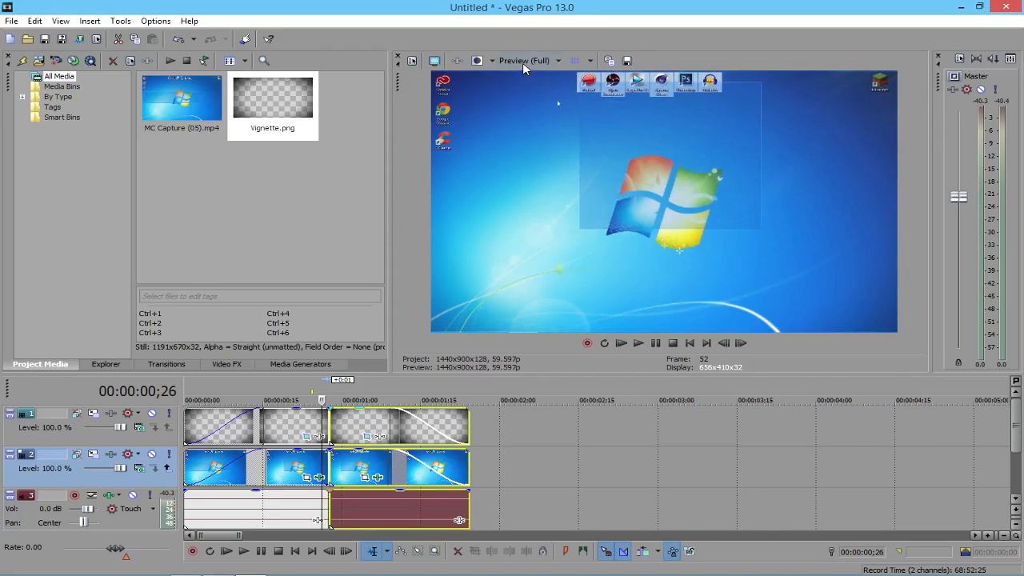
left_click(523, 63)
mouse_move(544, 124)
left_click(596, 131)
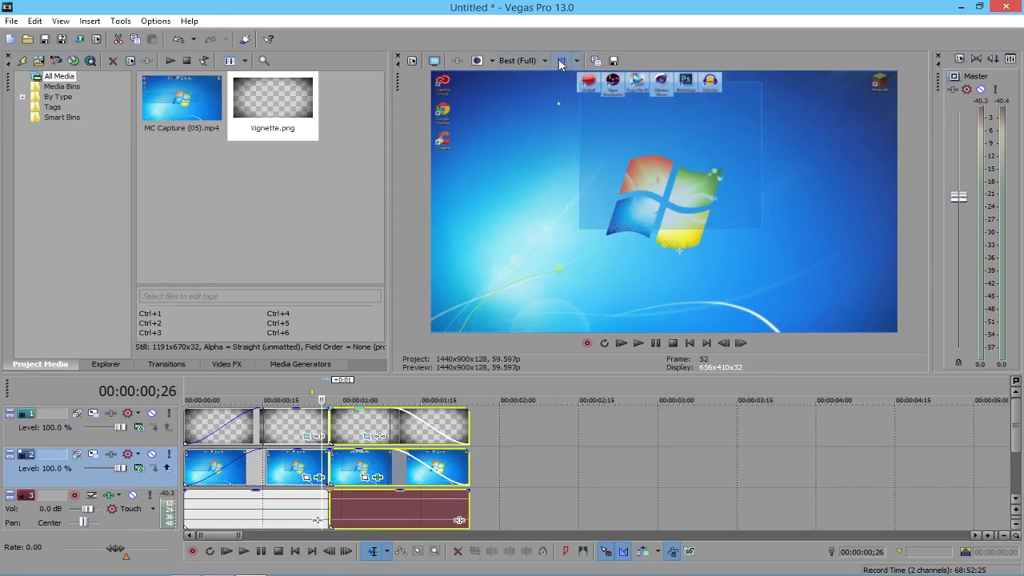
Step: Compare the Preview (Full) quality with Best (Full) once more, ending on Best (Full)
left_click(524, 61)
mouse_move(520, 94)
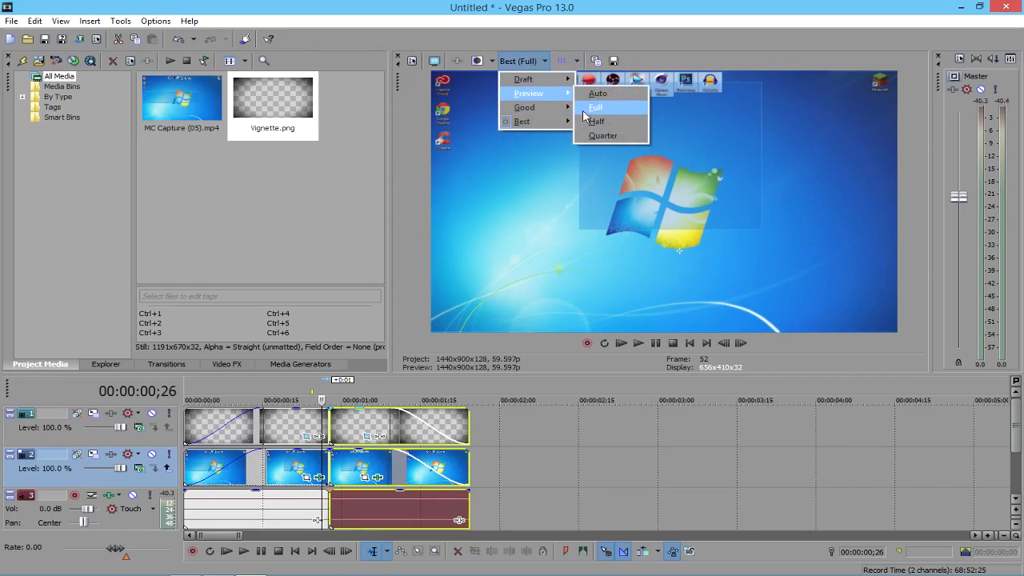
left_click(588, 115)
left_click(535, 62)
mouse_move(528, 121)
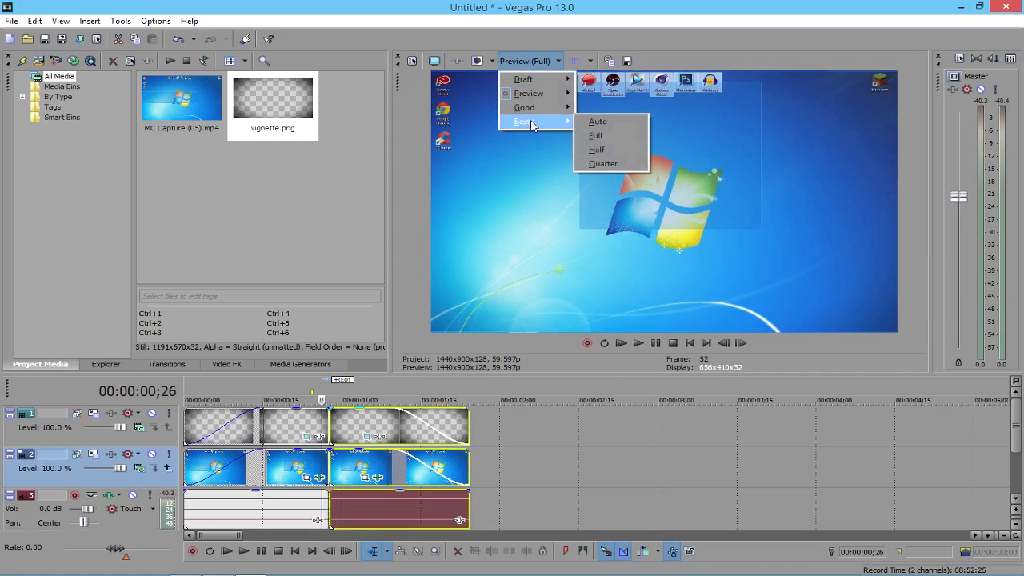
left_click(611, 138)
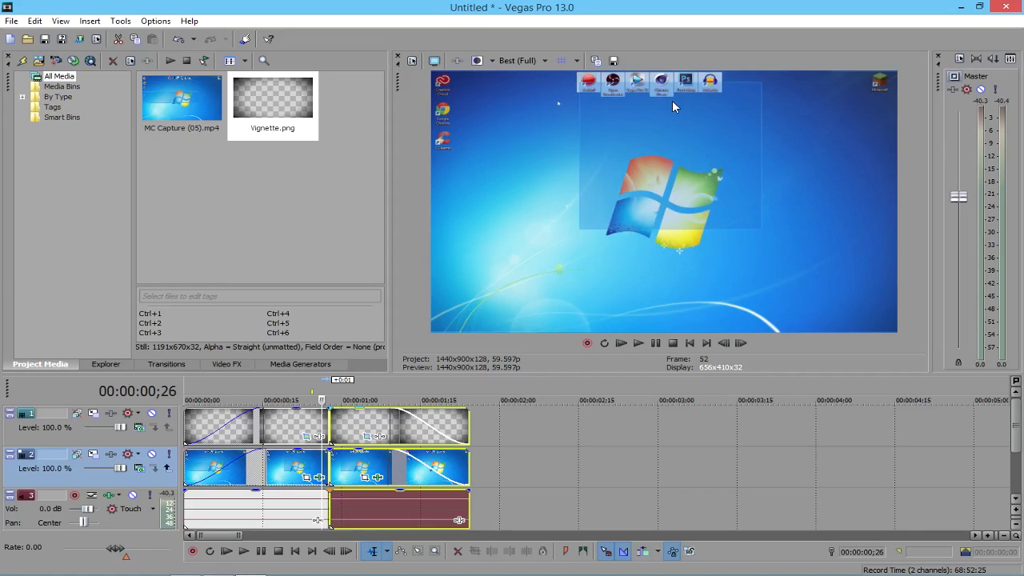
Step: Place the playhead at 00:00:01;02 and show the list of available video effects
left_click(354, 393)
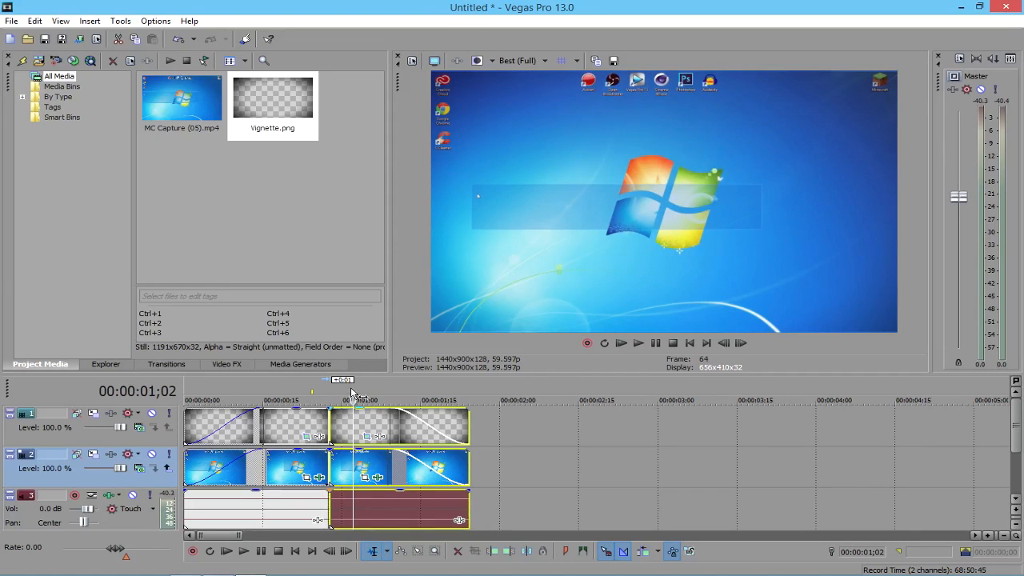
left_click(229, 365)
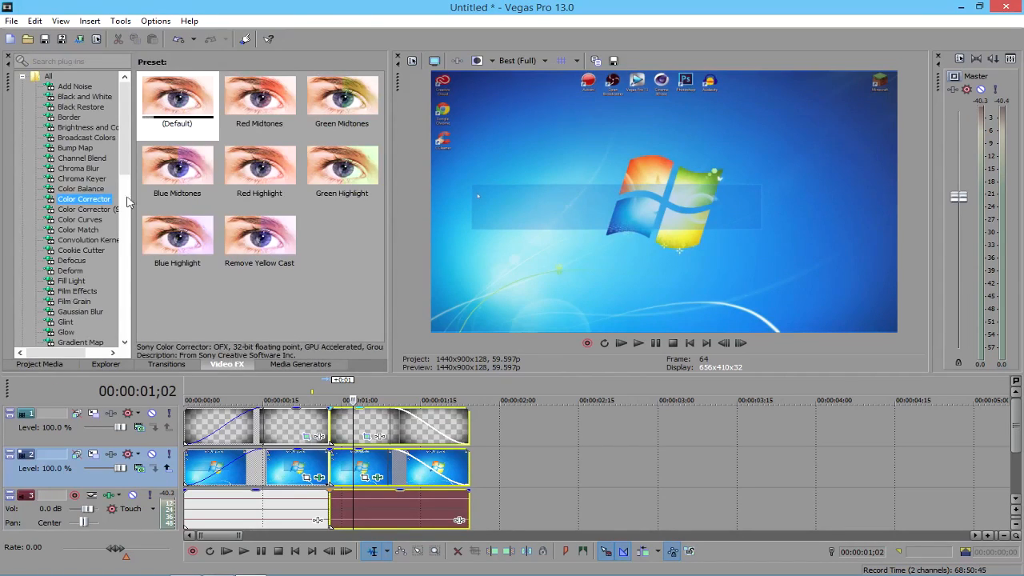
Step: Try the default Brightness and Contrast effect on track 2 with a brightness of 0.211
left_click(101, 128)
left_click_drag(164, 100, 84, 480)
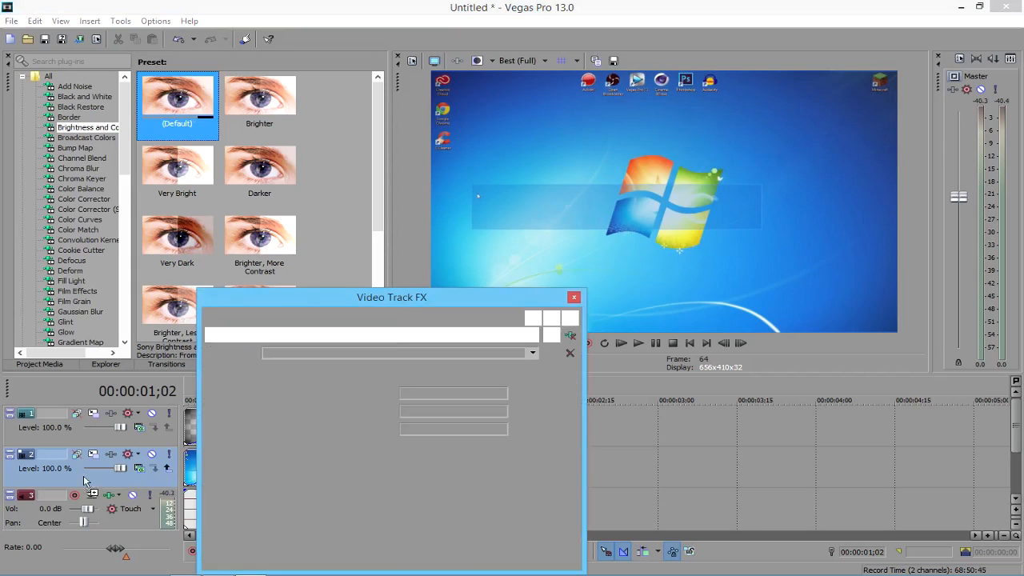
mouse_move(338, 395)
left_mouse_down()
mouse_move(272, 403)
mouse_move(350, 396)
left_mouse_up()
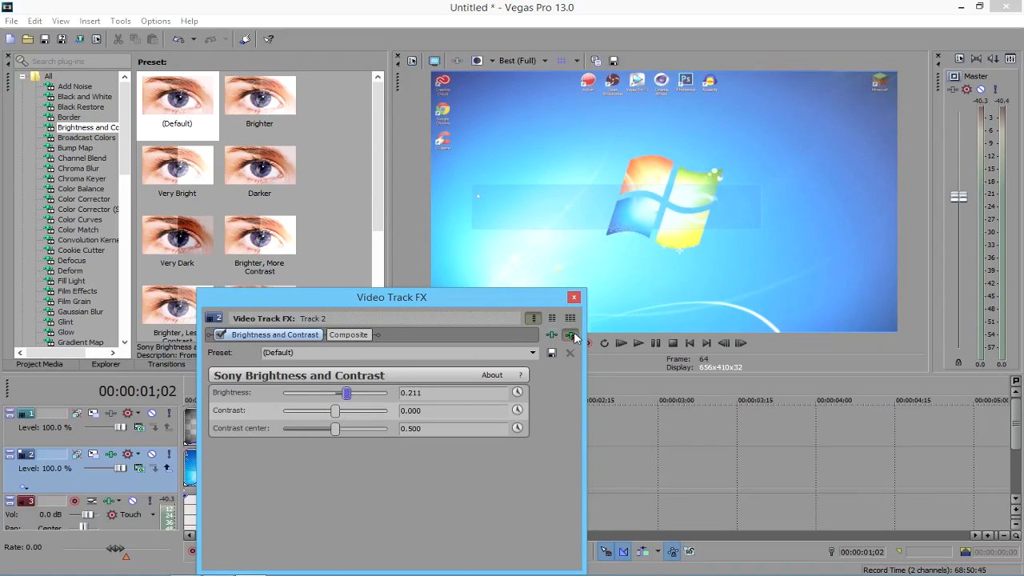
left_click(574, 297)
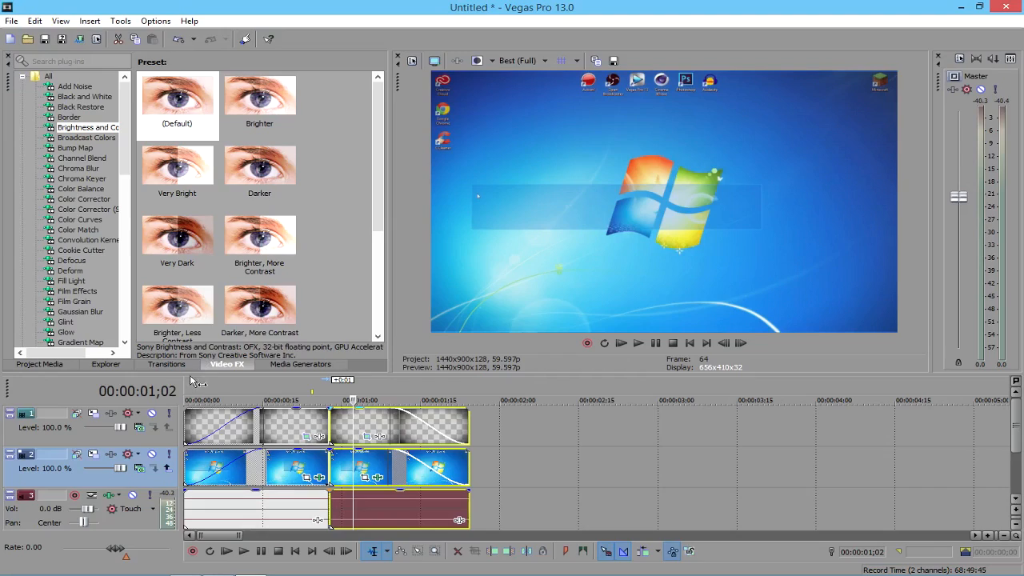
Step: Set the loop region over the entire edit and place the playhead at 00:00:00;27
left_click(186, 389)
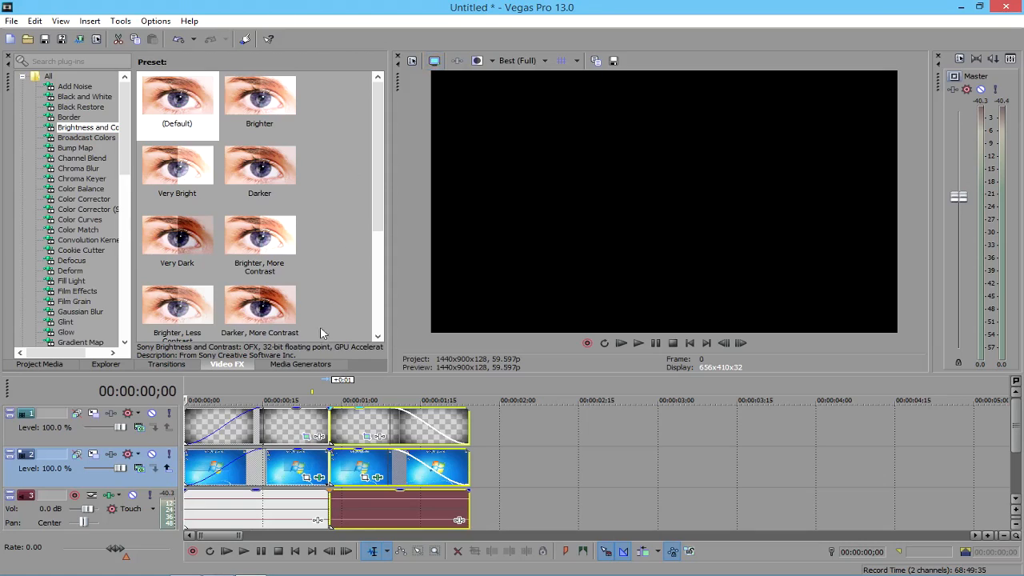
left_click(281, 366)
left_click(285, 399)
left_click(56, 365)
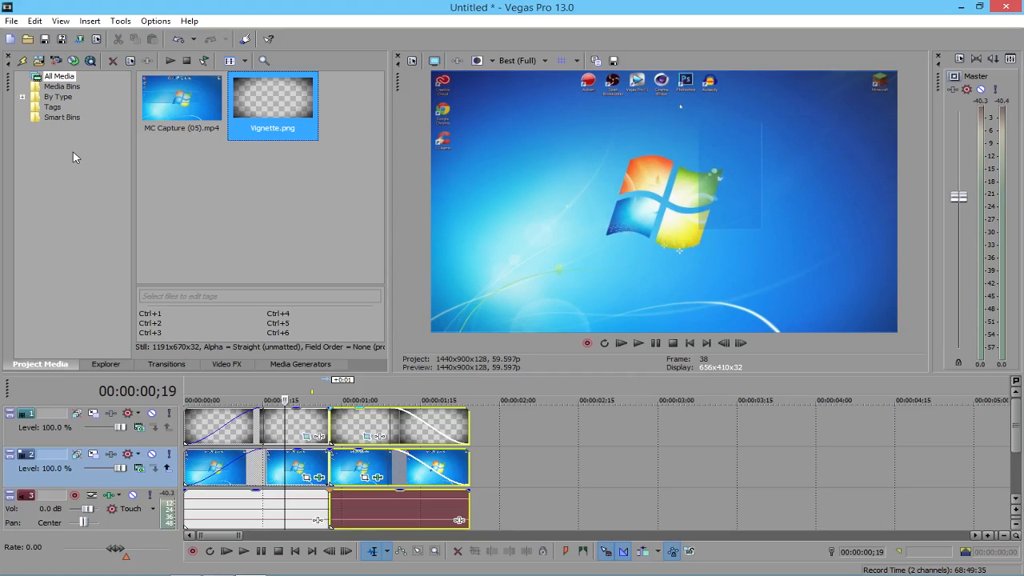
left_click(318, 387)
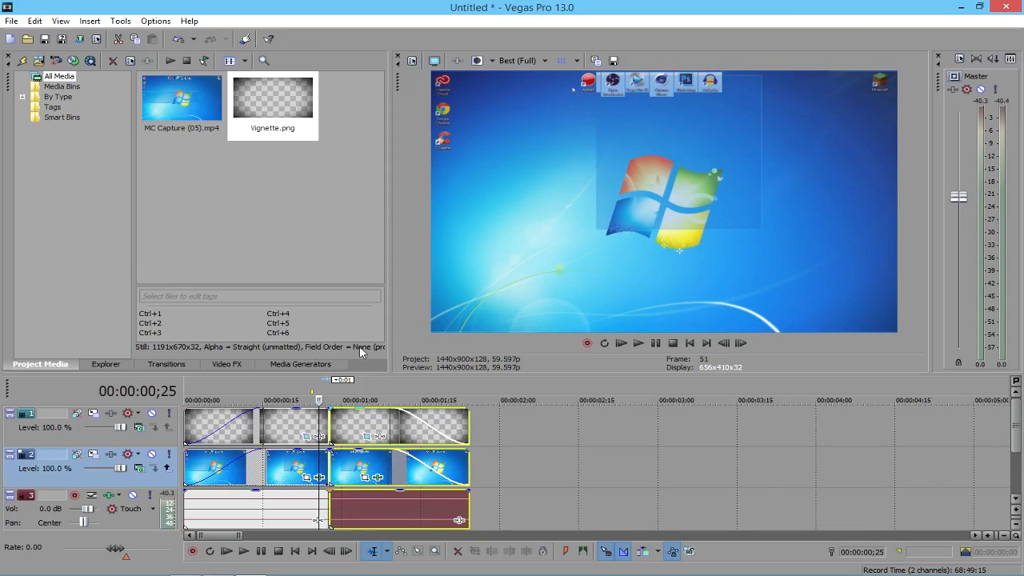
double_click(320, 391)
left_click(326, 389)
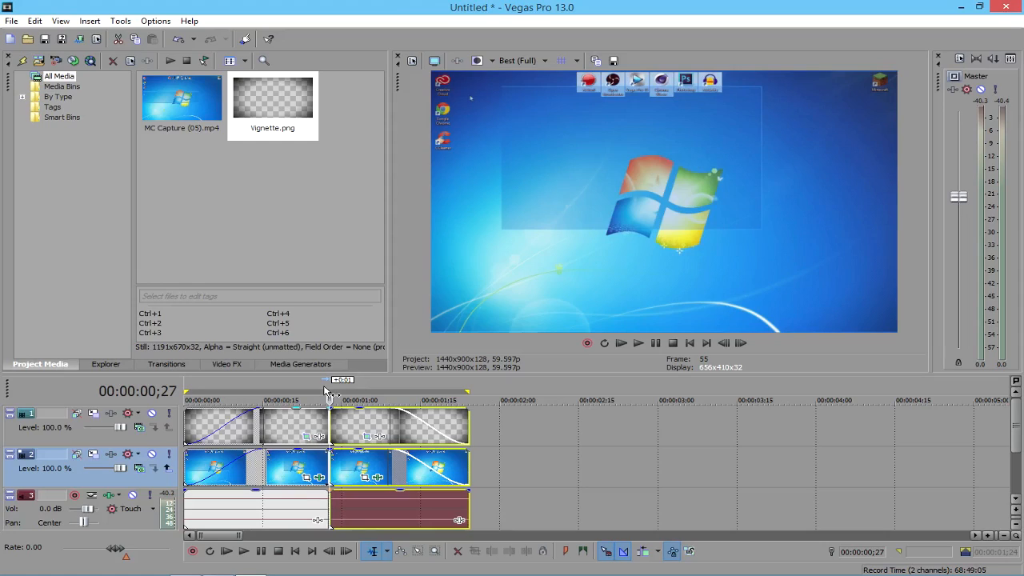
Step: Step through the frames around the cut between the two clips to examine the transition
key("Right")
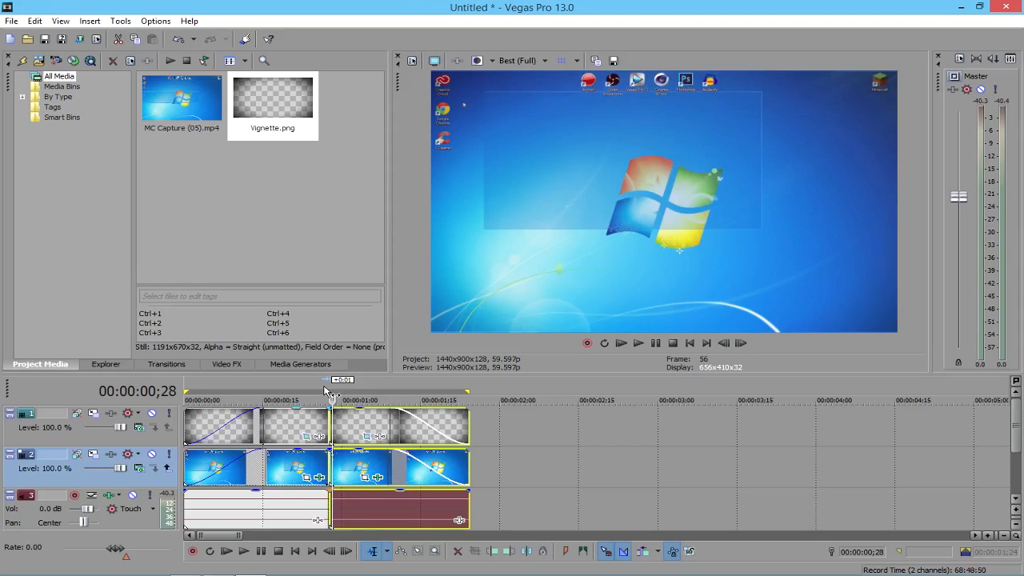
key("Left")
key("Left")
key("Left")
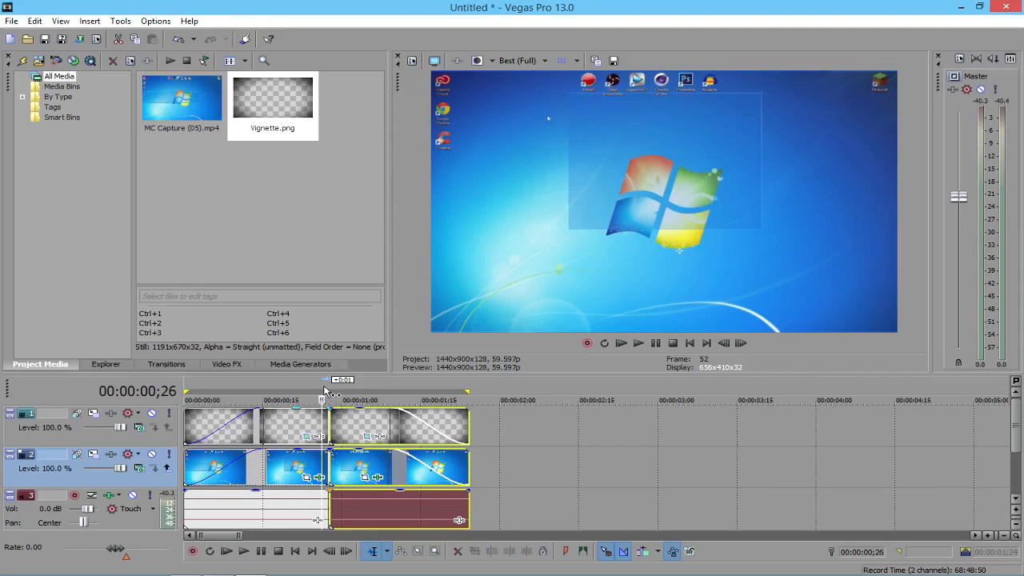
key("Left")
key("Left")
key("Left")
key("Left")
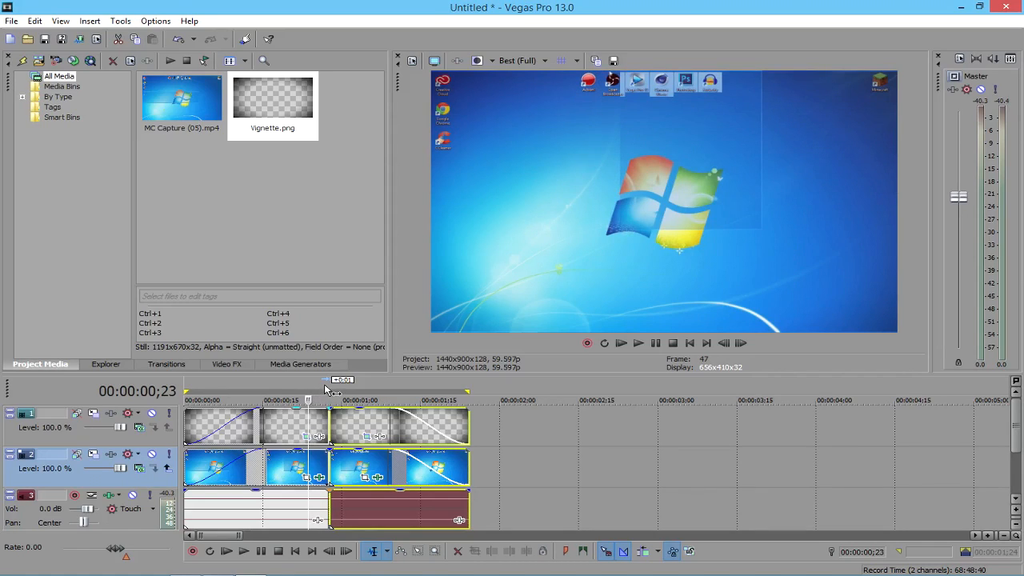
key("Right")
key("Right")
key("Right")
key("Left")
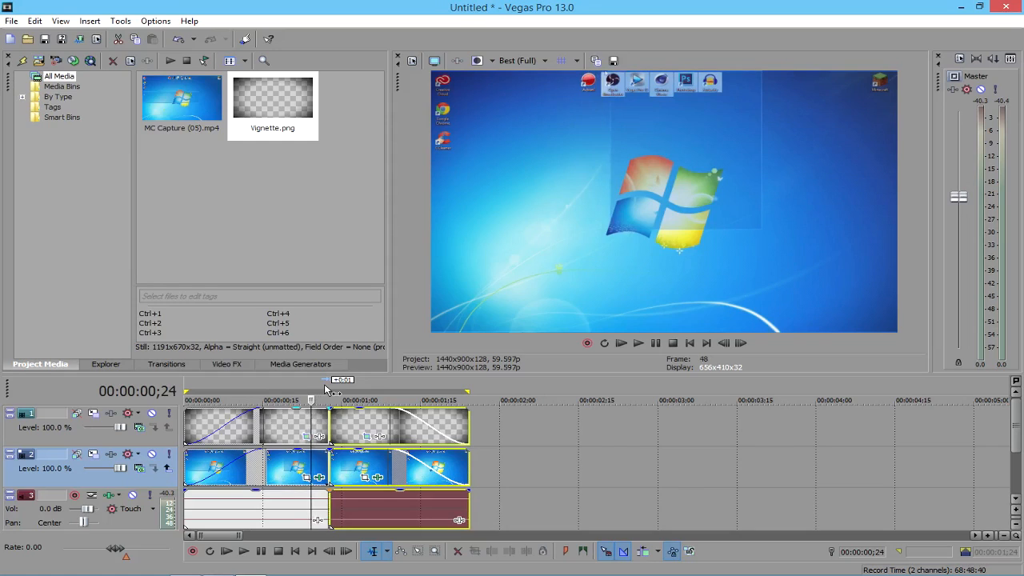
key("Left")
key("Up")
key("Up")
key("Down")
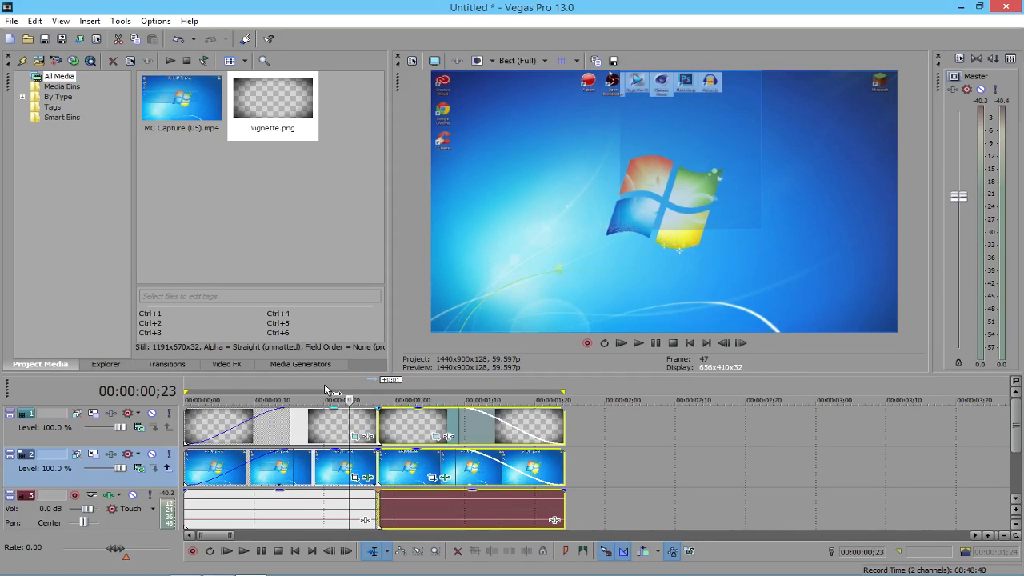
key("Down")
key("Right")
key("Right")
key("Right")
key("Right")
key("Right")
key("Right")
key("Right")
key("Right")
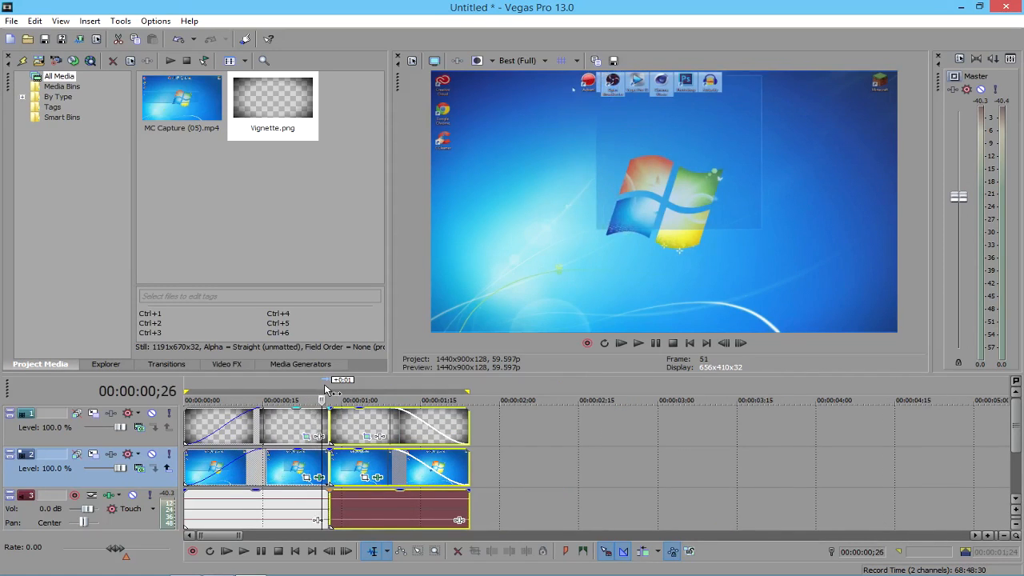
Step: Look through the media generators, including Titles & Text and the (Legacy) Text presets
left_click(249, 364)
left_click(280, 365)
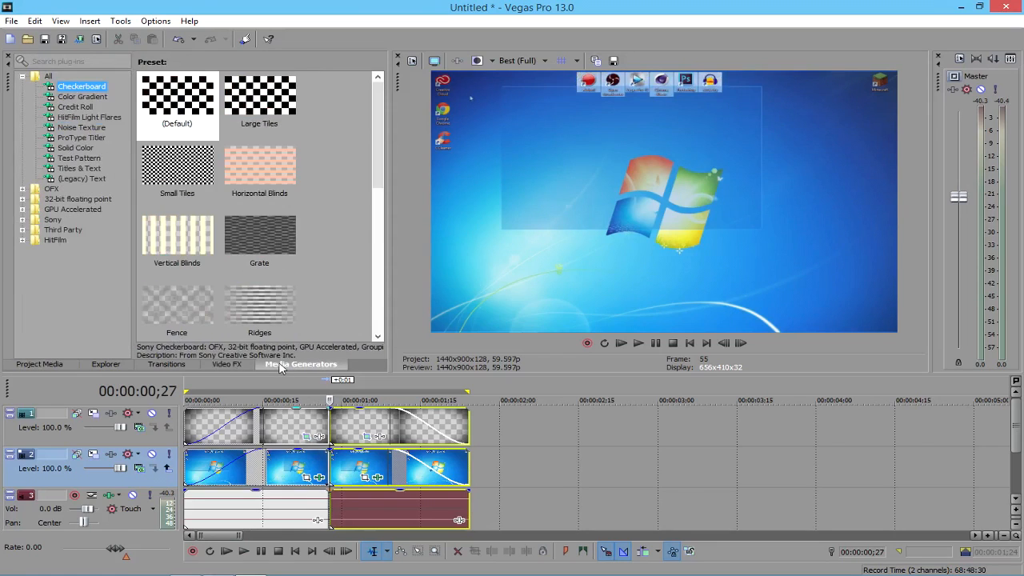
left_click(78, 168)
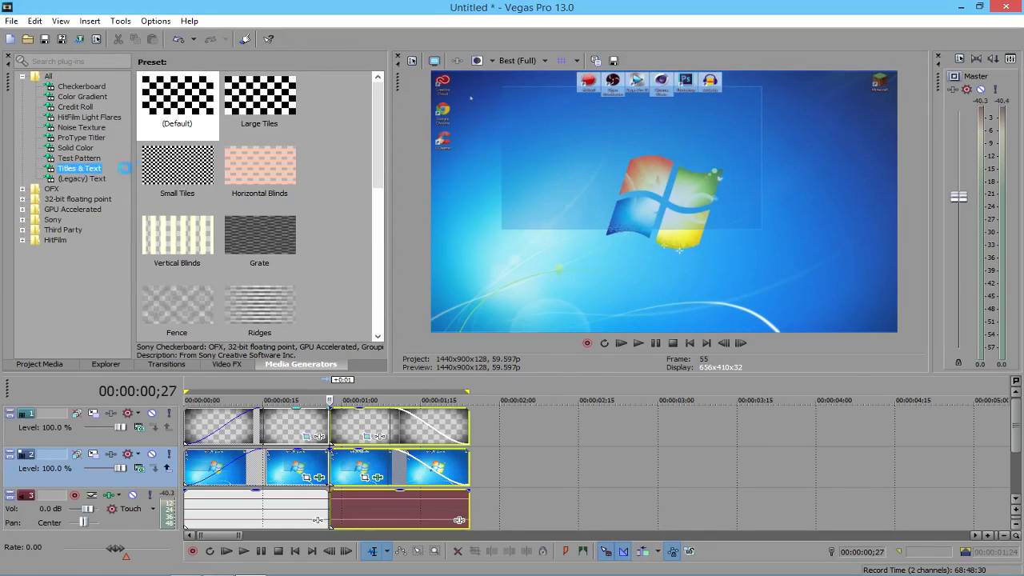
left_click(84, 179)
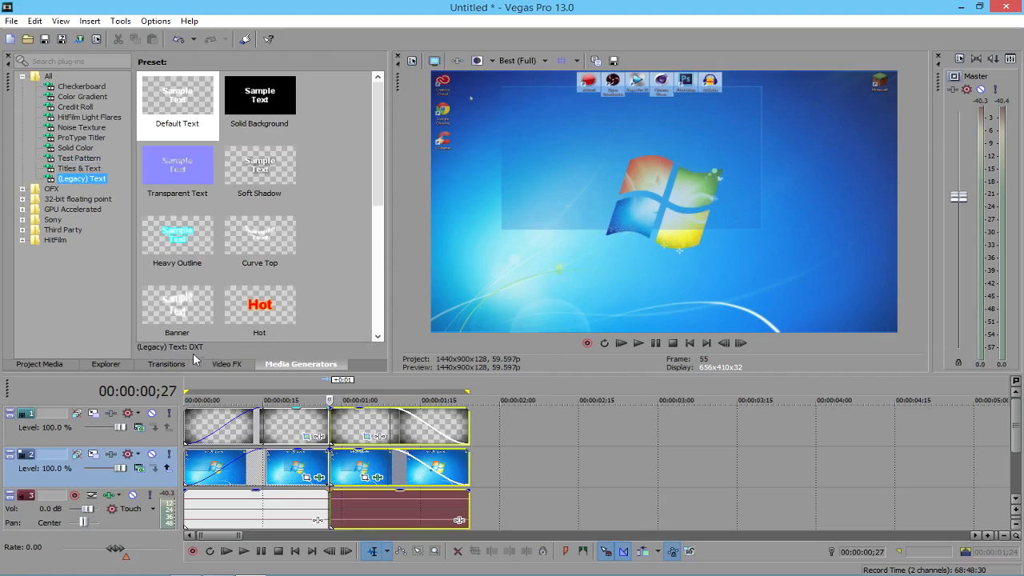
Step: Look through the presets of the Color Corrector, Color Curves and Color Match video effects
left_click(215, 364)
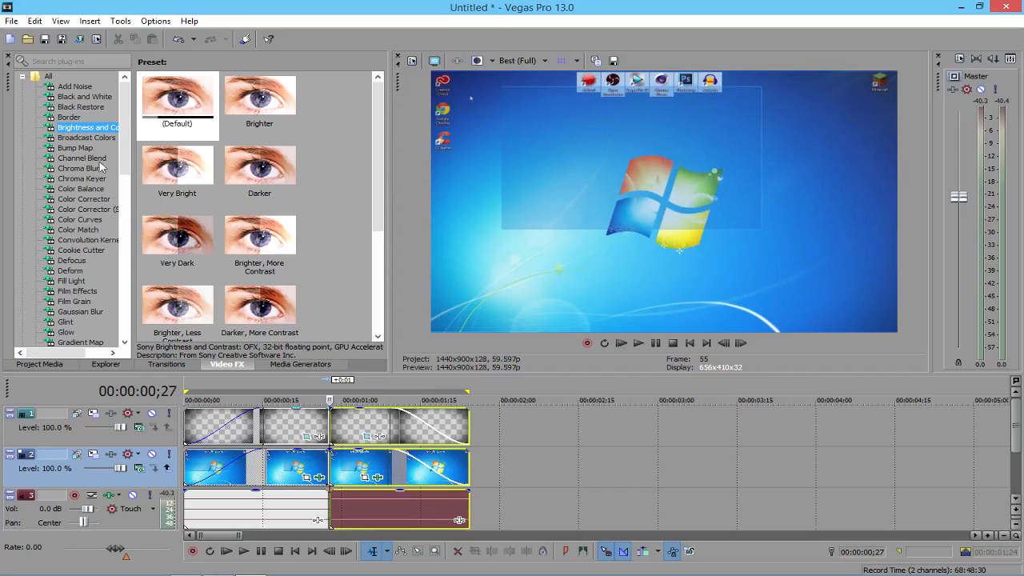
left_click(83, 198)
left_click(87, 209)
left_click(80, 219)
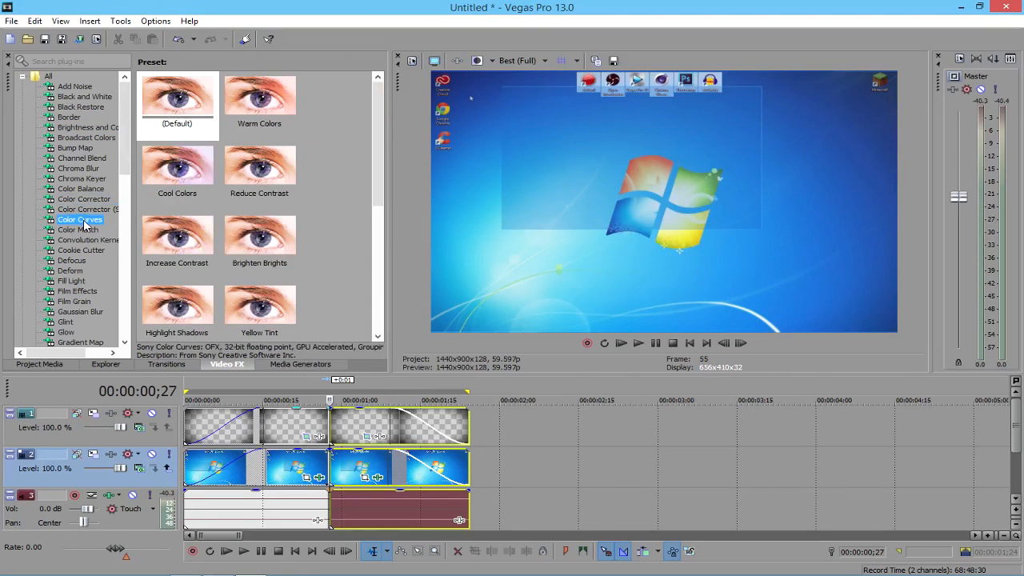
left_click(78, 230)
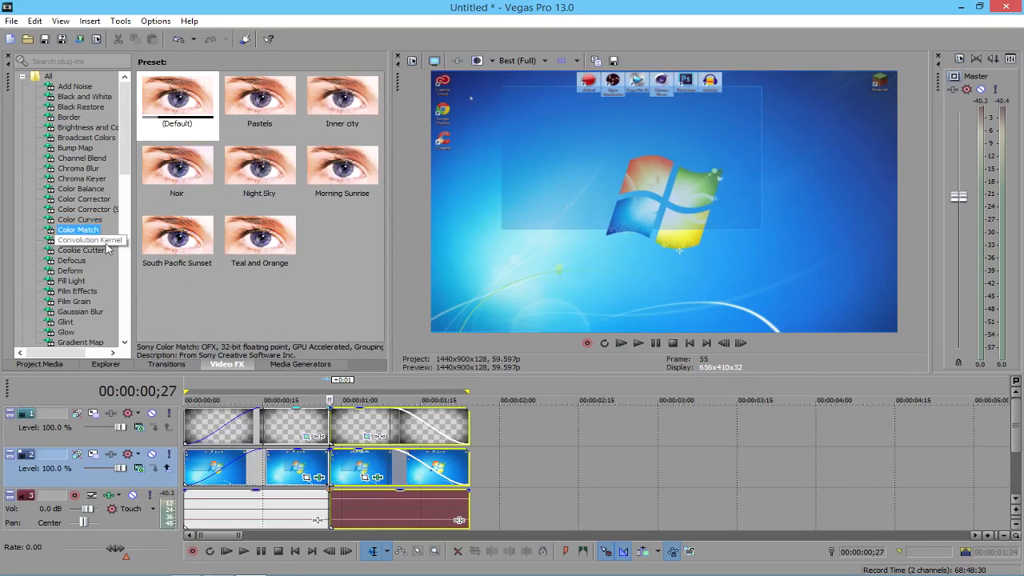
Step: Apply the default Color Curves effect to track 2 and bend the RGB curve slightly, raising the highlights and lowering the shadows
left_click(90, 220)
left_click(192, 106)
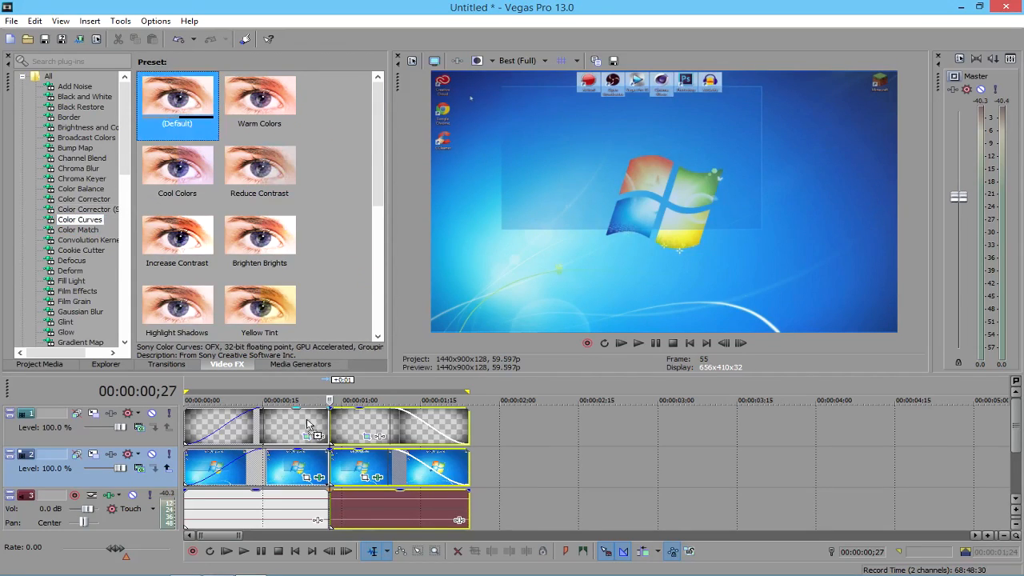
left_click_drag(301, 468, 91, 456)
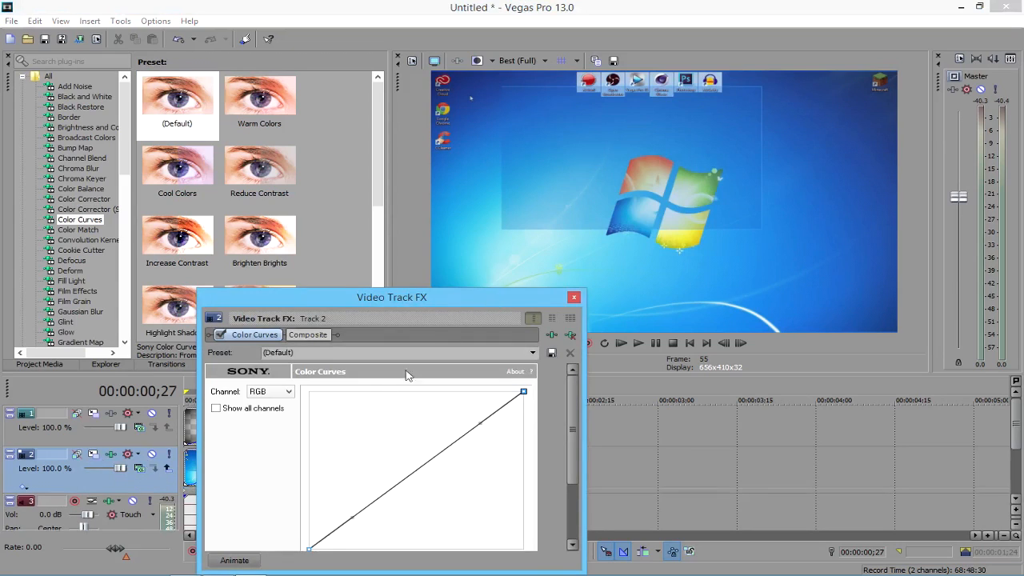
mouse_move(480, 425)
left_mouse_down()
mouse_move(441, 392)
mouse_move(486, 462)
mouse_move(461, 427)
left_mouse_up()
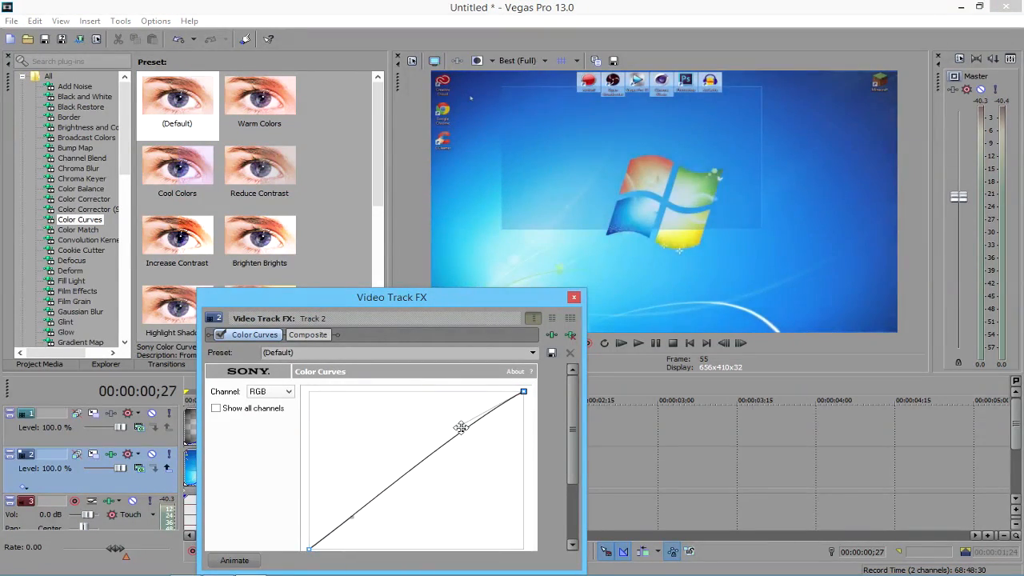
mouse_move(353, 517)
left_mouse_down()
mouse_move(360, 529)
mouse_move(347, 507)
mouse_move(353, 519)
left_mouse_up()
left_click(574, 297)
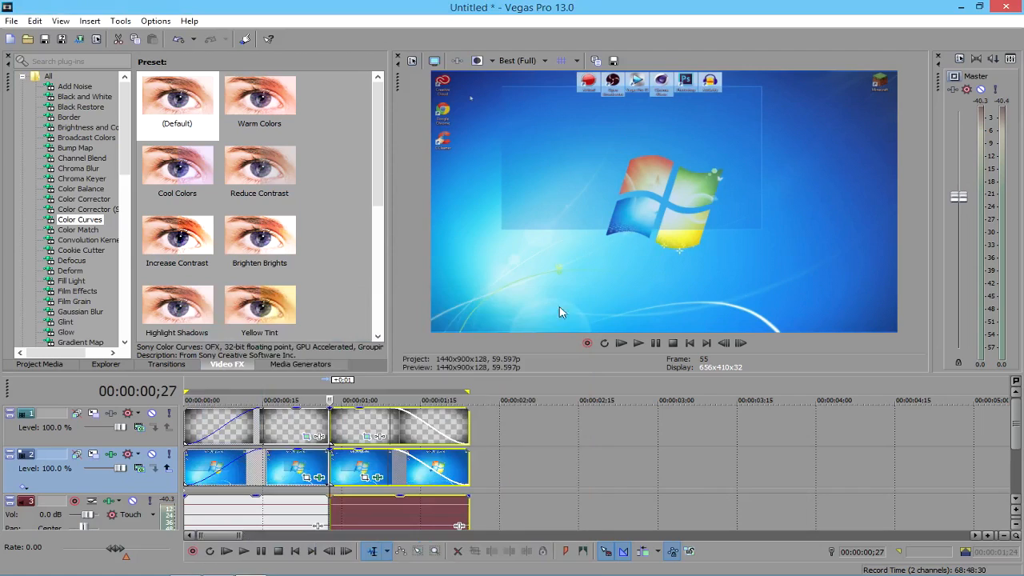
Step: Try the Yellow Tint and Warm Colors presets of Color Curves on track 2
mouse_move(311, 455)
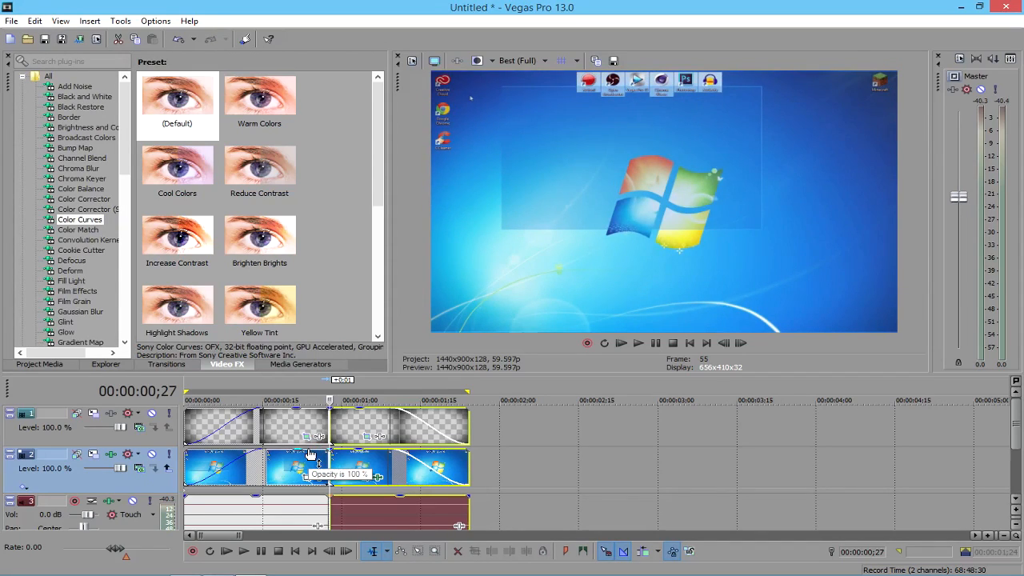
left_click_drag(253, 299, 99, 478)
left_click(575, 314)
left_click_drag(259, 102, 101, 480)
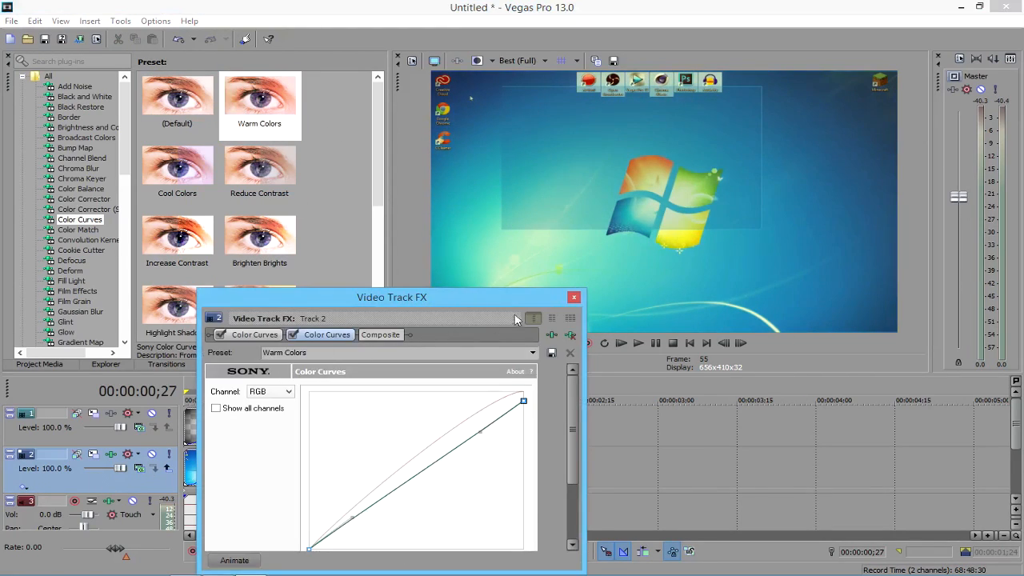
left_click(574, 298)
Step: Try the Cool Colors and Increase Contrast presets of Color Curves on track 2
left_click_drag(177, 170, 84, 490)
left_click(574, 298)
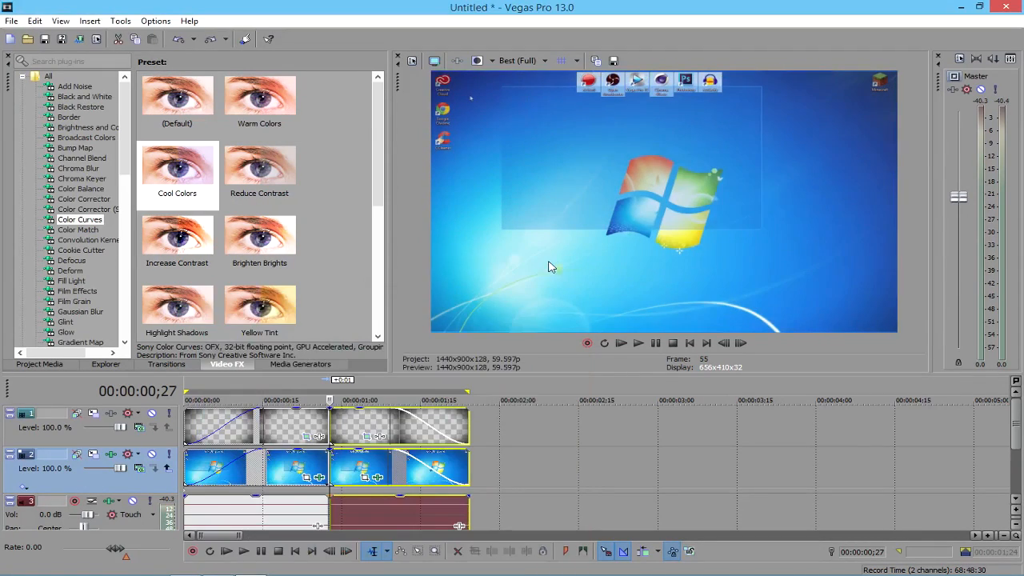
left_click_drag(177, 240, 112, 485)
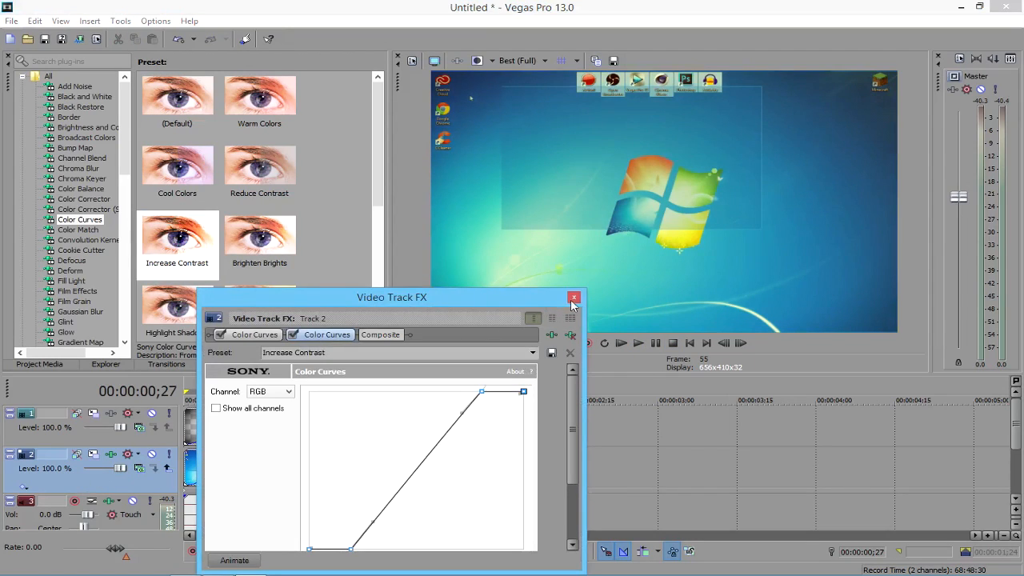
left_click(573, 299)
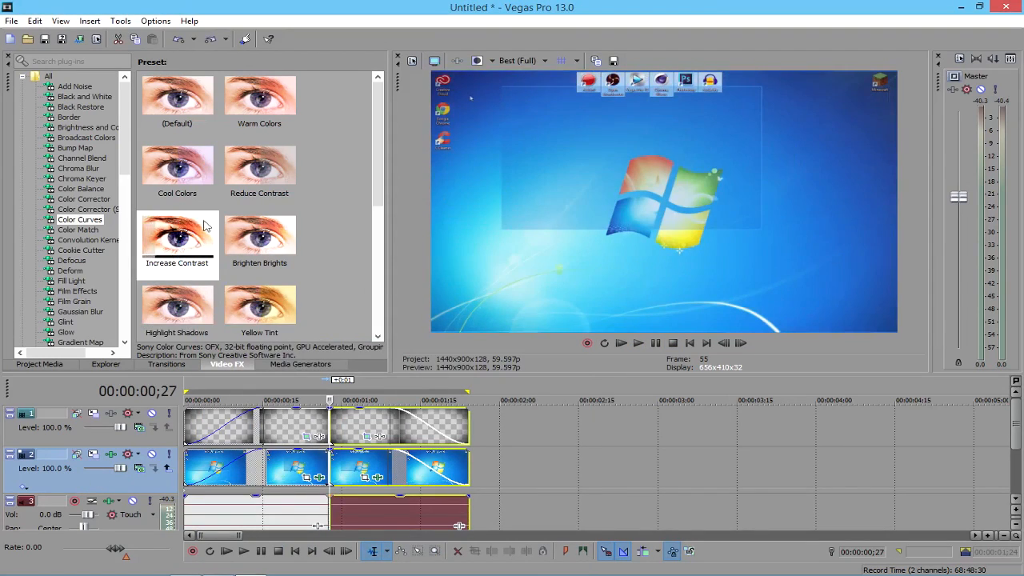
Step: Try the Highlight Shadows, Blues and Yellows, and Night presets of Color Curves on track 2
left_click_drag(177, 308, 113, 483)
left_click(574, 297)
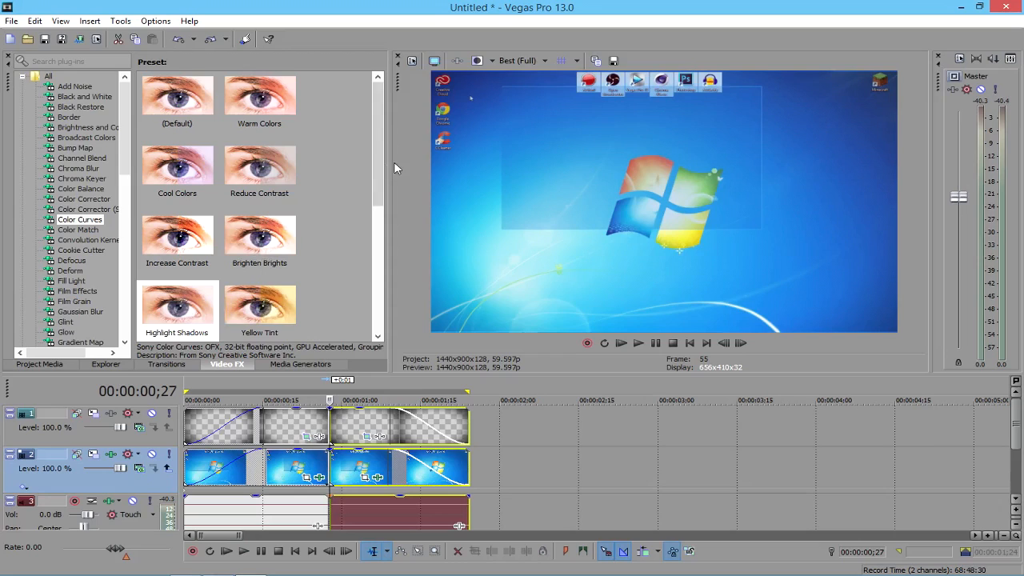
scroll(377, 168, "down", 3)
left_click_drag(260, 244, 96, 485)
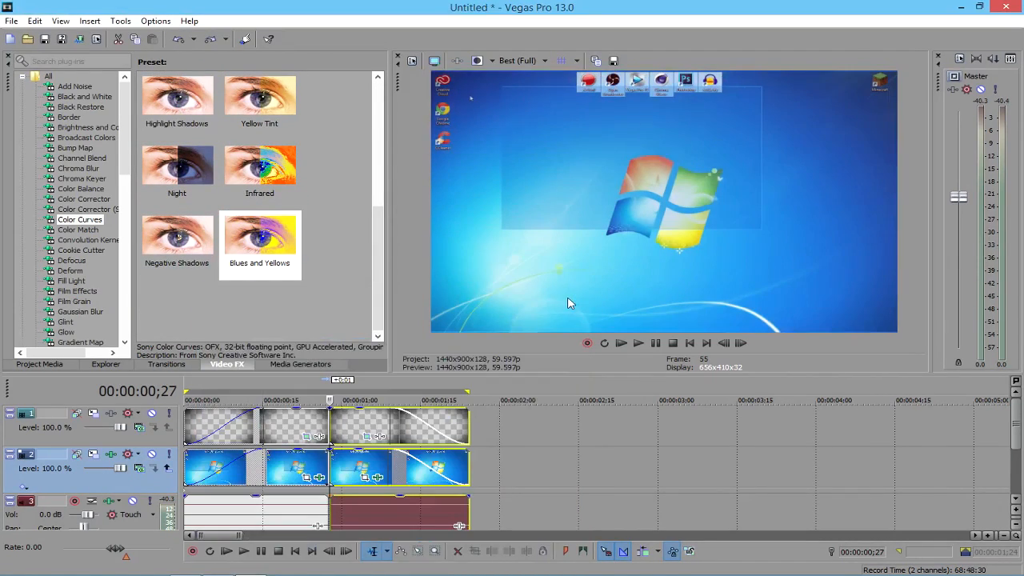
left_click_drag(177, 172, 108, 488)
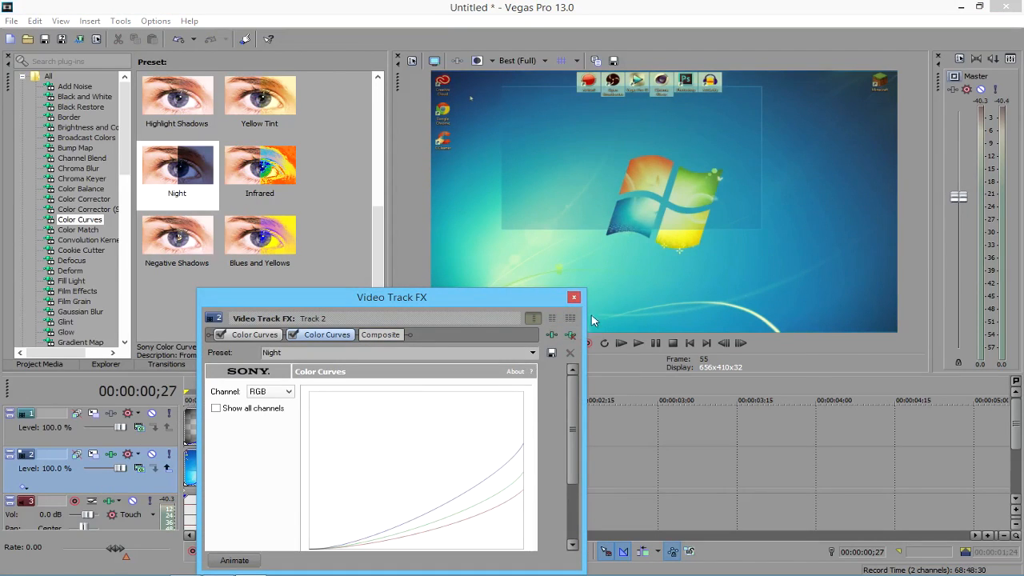
left_click(571, 300)
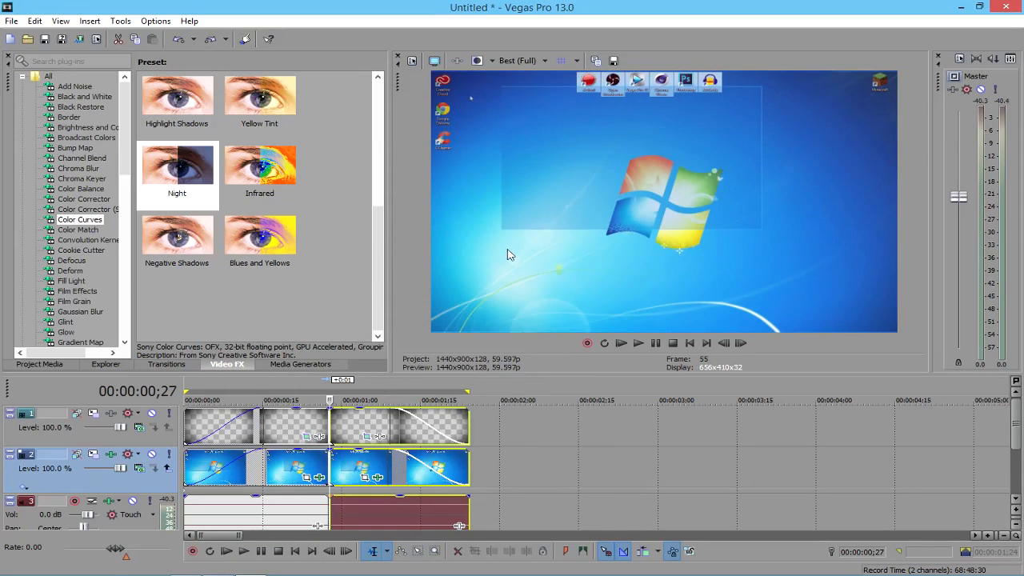
Step: Start importing media into the project, go to the Music folder, and enter "tristam" as the search term
left_click(40, 364)
left_click(38, 64)
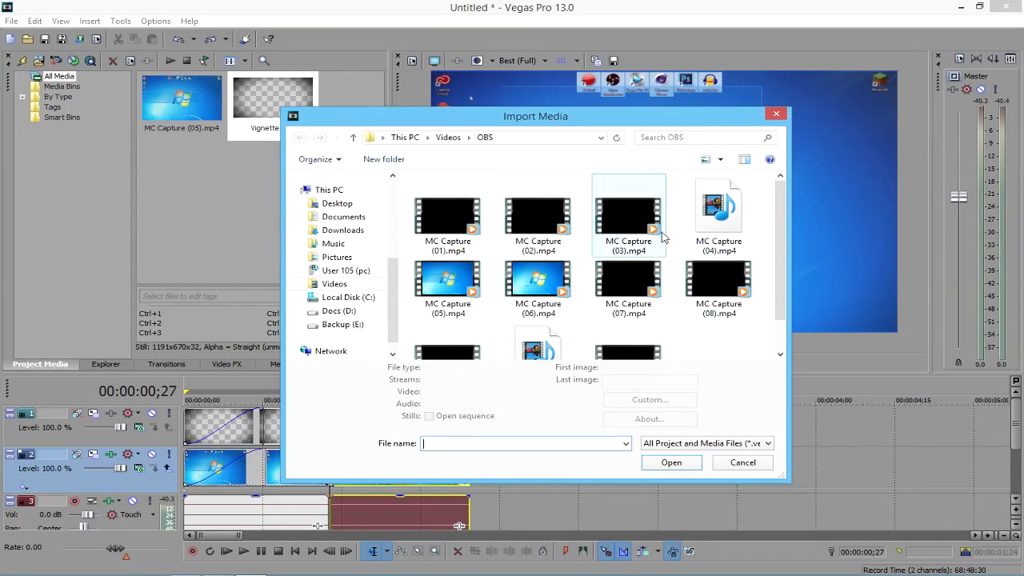
scroll(777, 294, "down", 2)
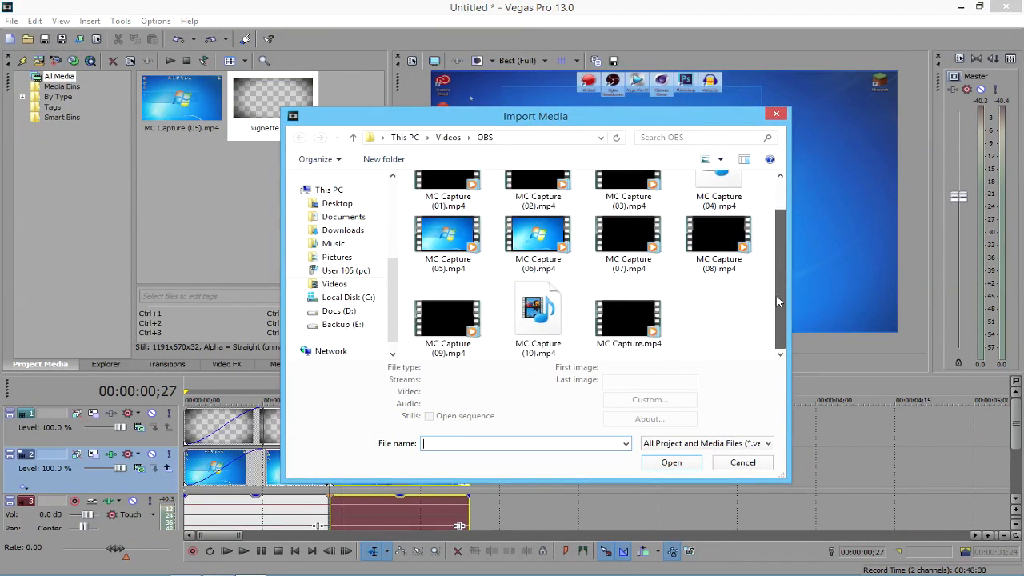
left_click(333, 243)
left_click_drag(565, 118, 602, 117)
left_click(738, 133)
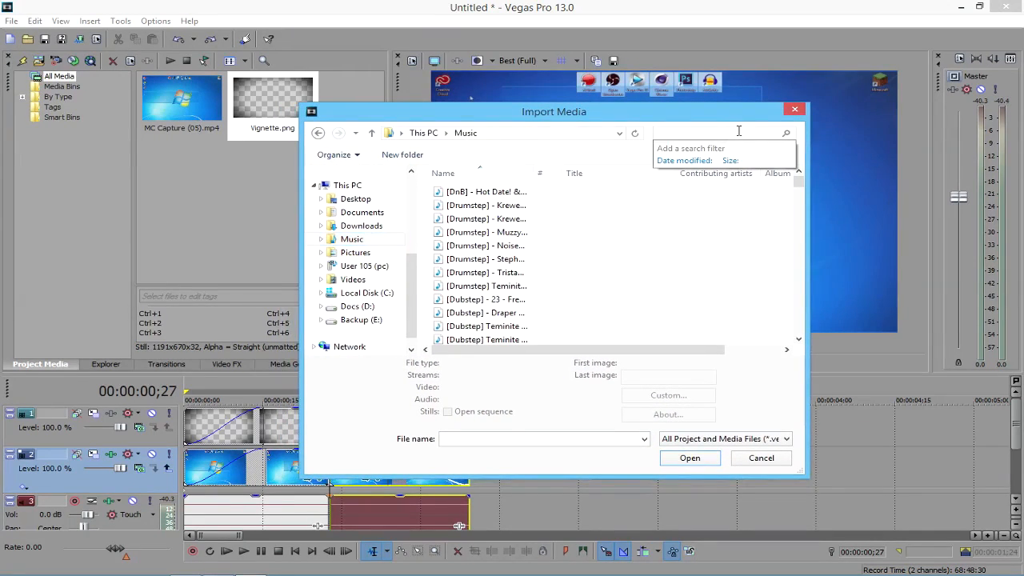
left_click_drag(718, 119, 728, 140)
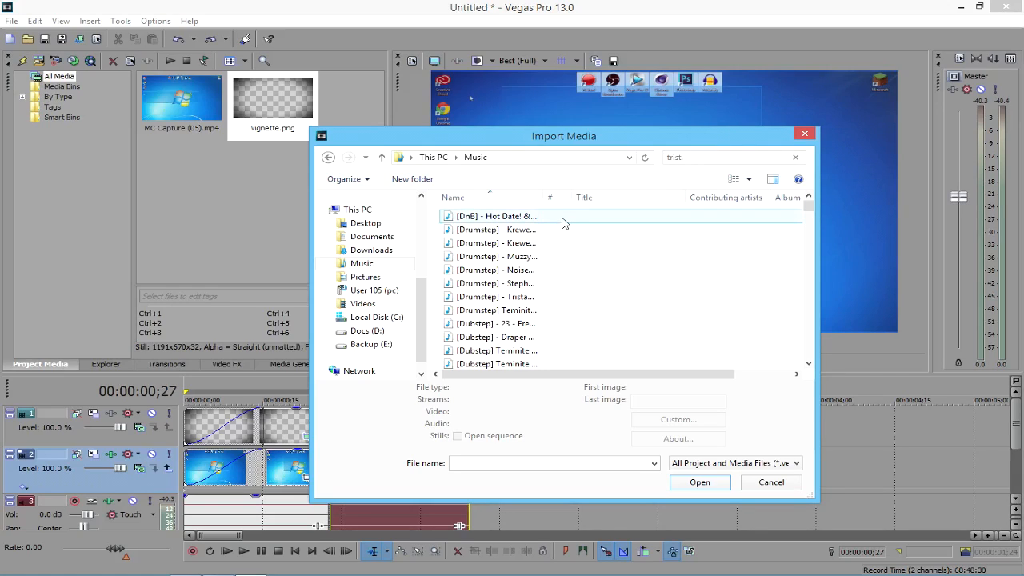
left_click(727, 463)
scroll(722, 444, "down", 1)
scroll(722, 444, "down", 5)
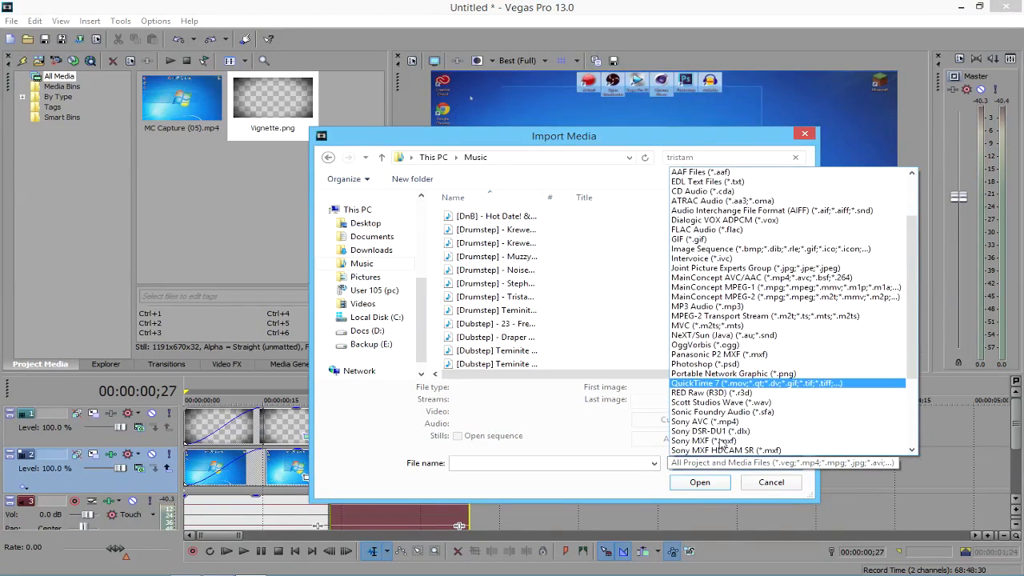
scroll(775, 172, "up", 5)
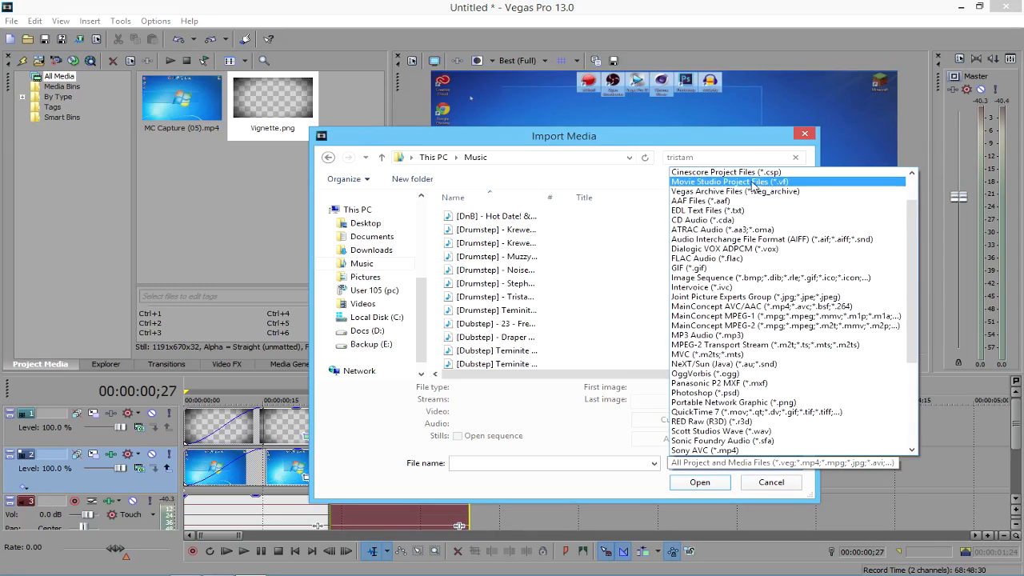
scroll(745, 188, "up", 2)
left_click(740, 183)
left_click(740, 177)
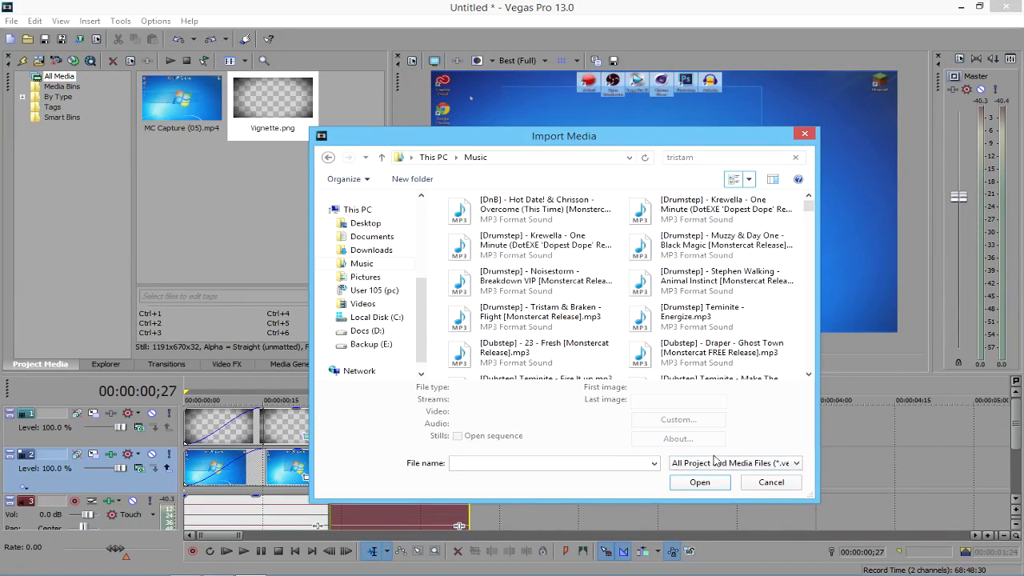
Step: Set the import file type filter to All Files and search the Music folder again for "tristam"
left_click(723, 463)
scroll(713, 186, "up", 1)
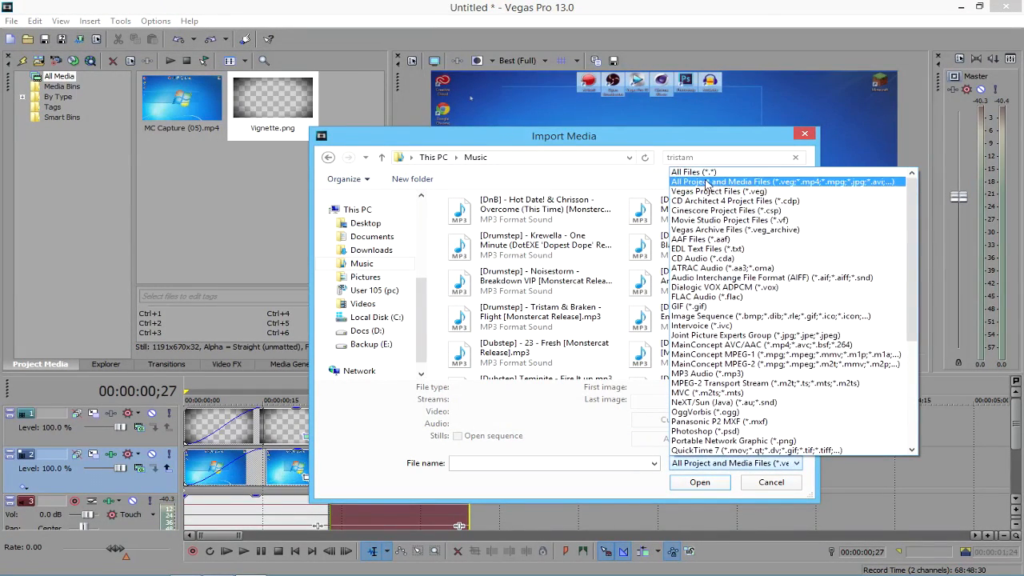
left_click(713, 172)
left_click(724, 156)
type("tris")
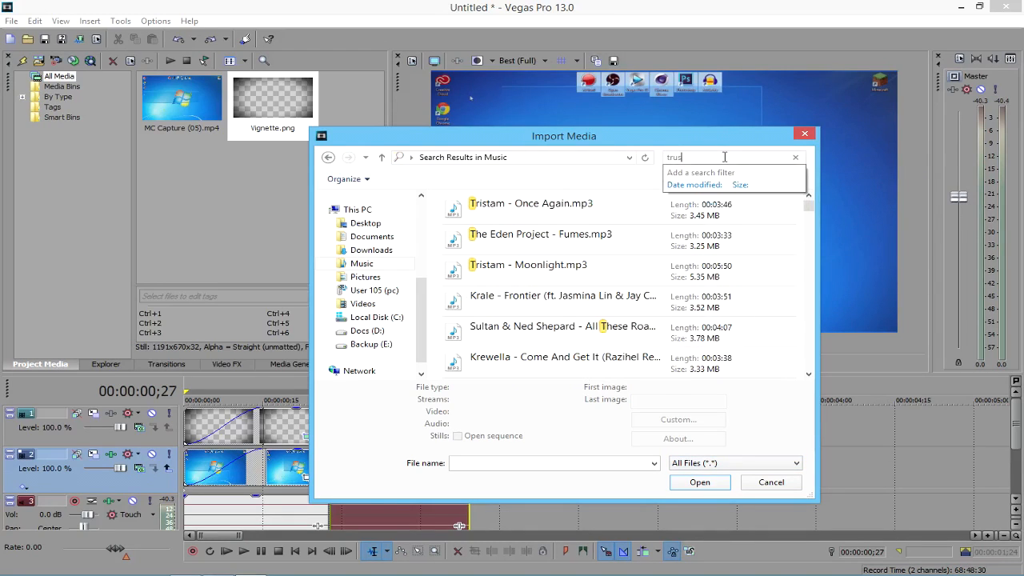
type("tam")
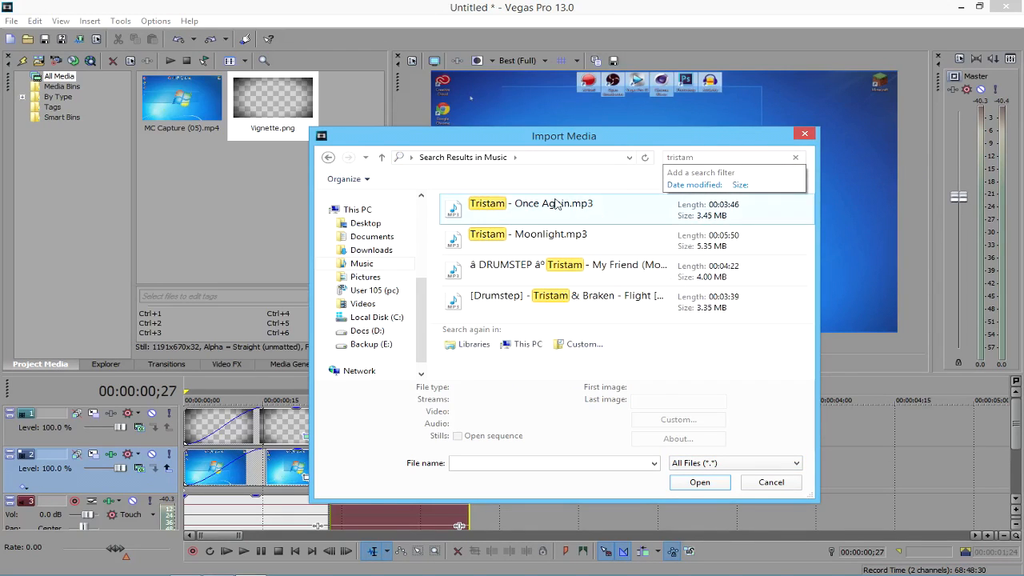
Step: Import Tristam - Once Again.mp3 and place it on a new audio track below track 3, starting at the timeline's beginning
left_click(556, 205)
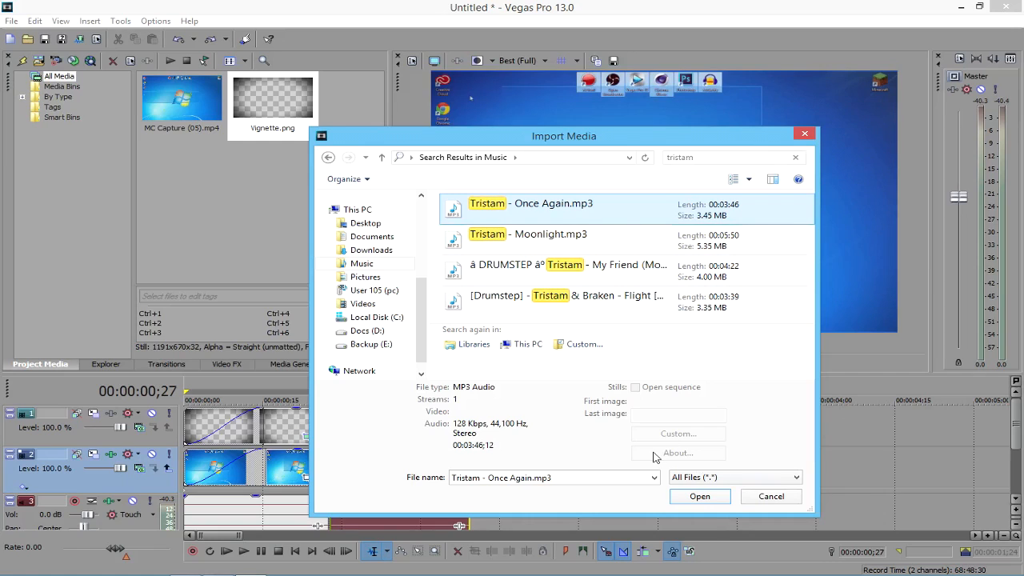
left_click(700, 496)
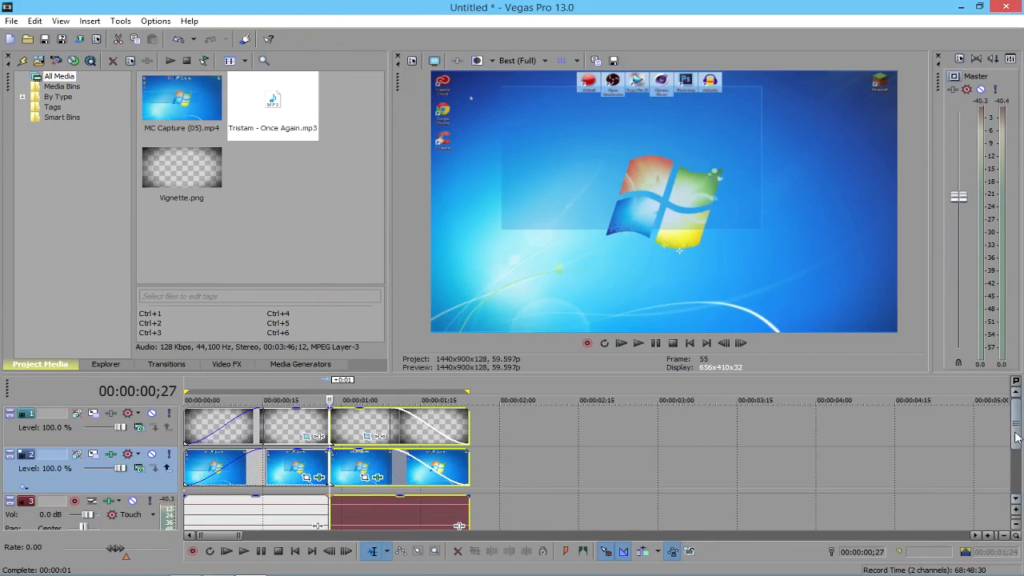
left_click(1014, 489)
left_click_drag(284, 108, 126, 504)
scroll(944, 470, "down", 5)
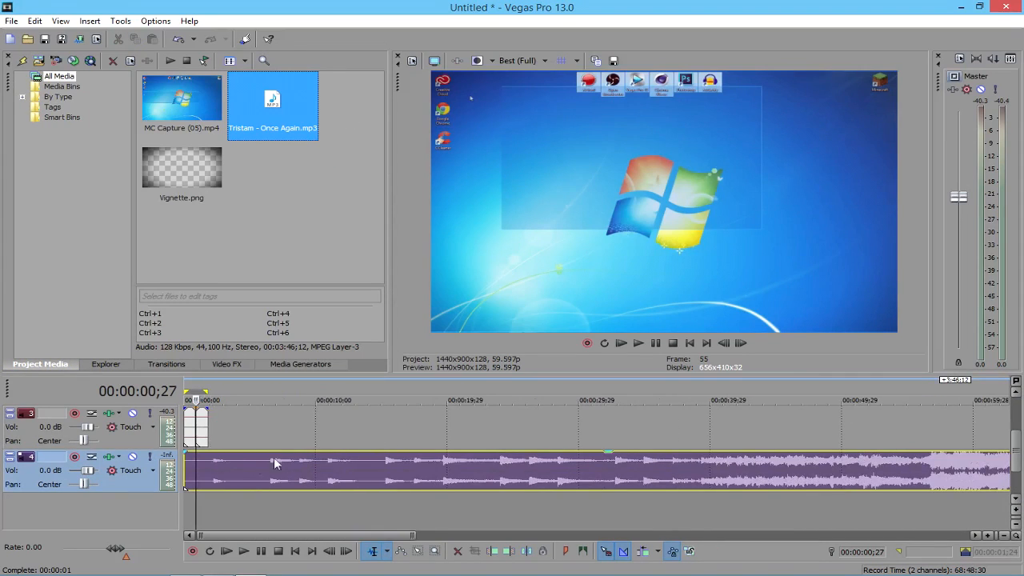
left_click(186, 526)
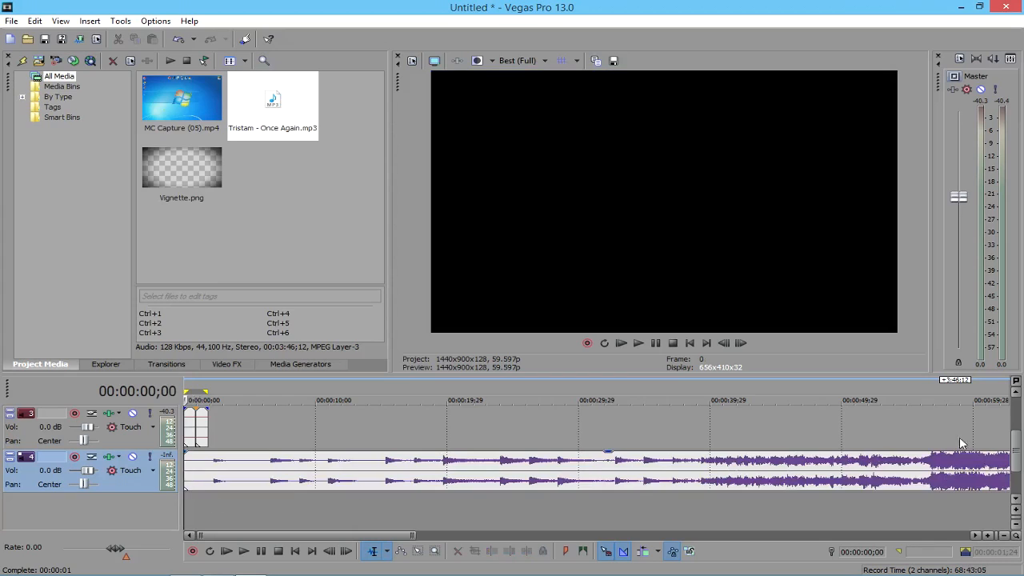
Step: Trim the music on track 4 to a louder section starting at zero and ending level with the track 3 clips
scroll(956, 471, "down", 3)
left_click_drag(990, 462, 605, 464)
left_click_drag(186, 462, 199, 488)
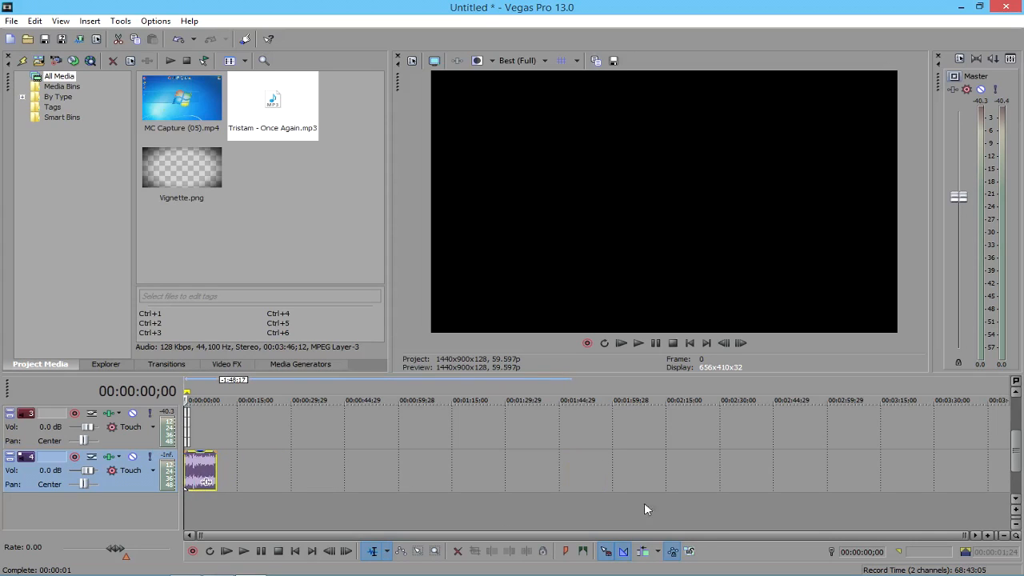
left_click_drag(964, 534, 260, 505)
left_click_drag(636, 468, 273, 476)
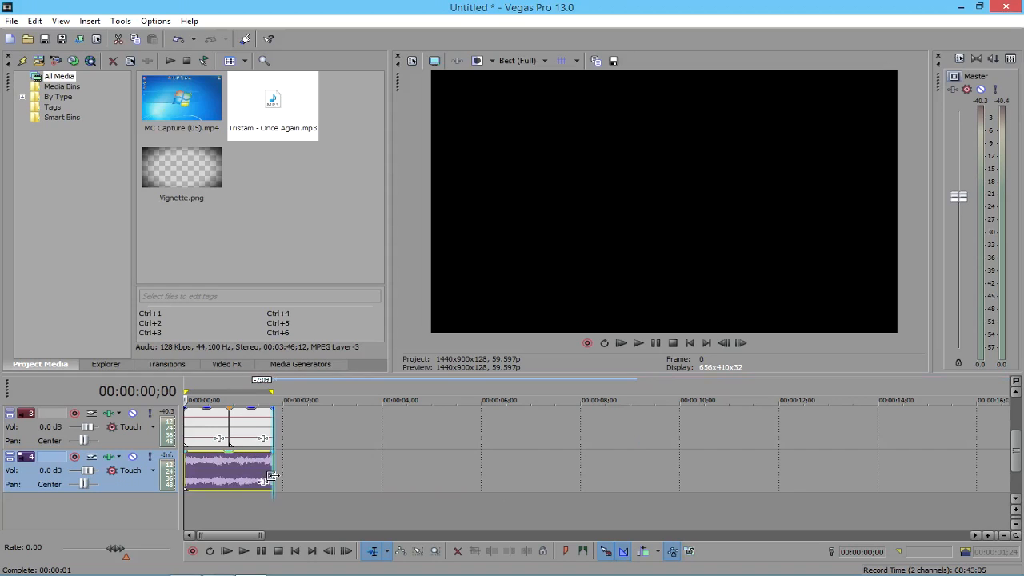
left_click_drag(261, 534, 211, 534)
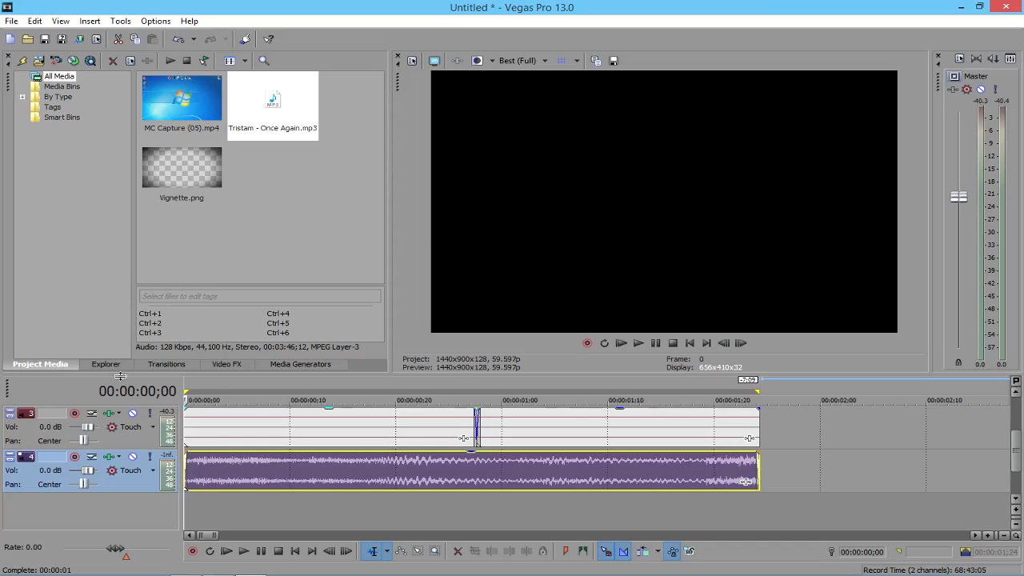
Step: Lower track 4's Track Compressor output gain to -45 dB and play back the project to hear the level
left_click(107, 459)
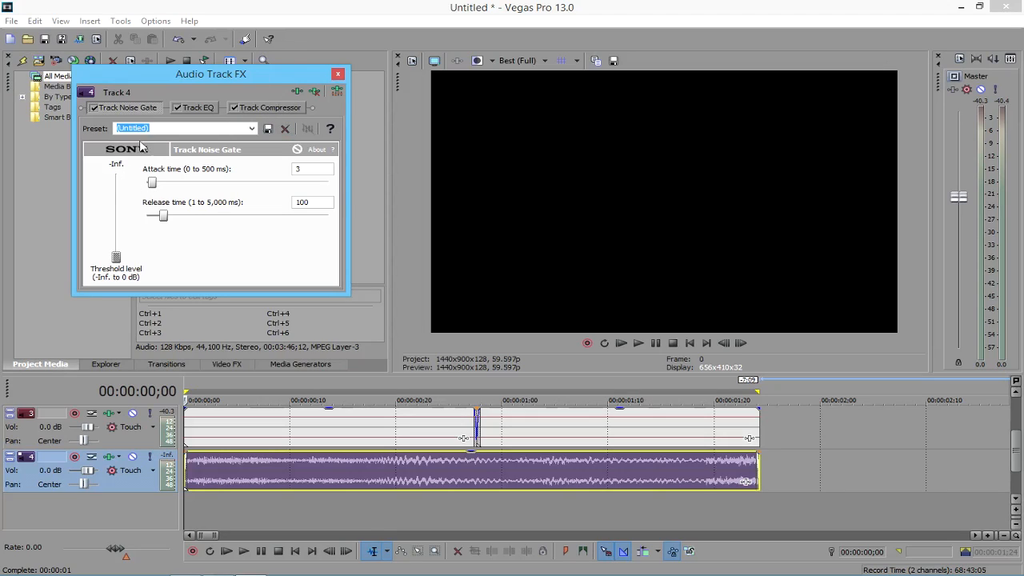
left_click(276, 109)
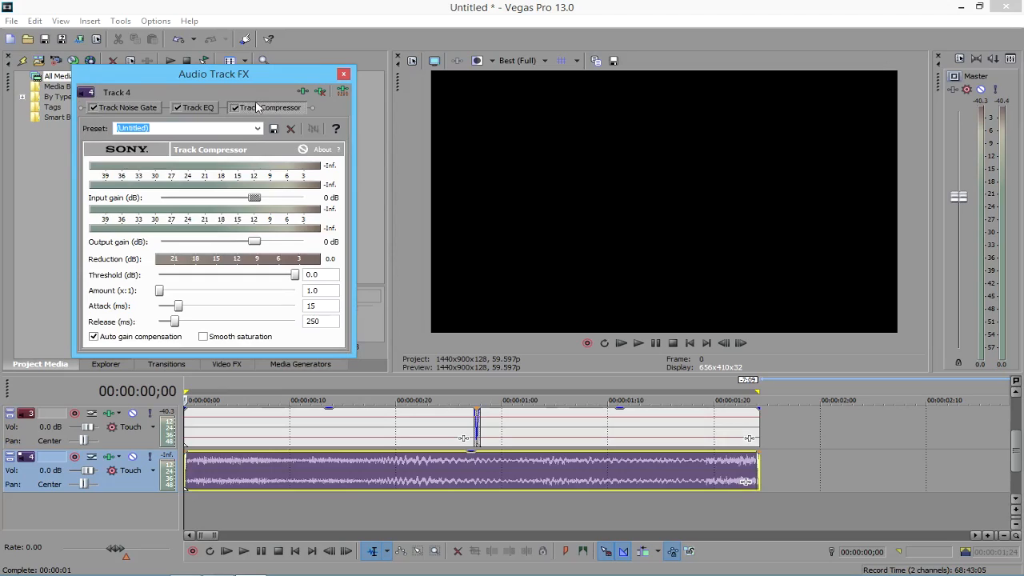
left_click_drag(256, 247, 186, 244)
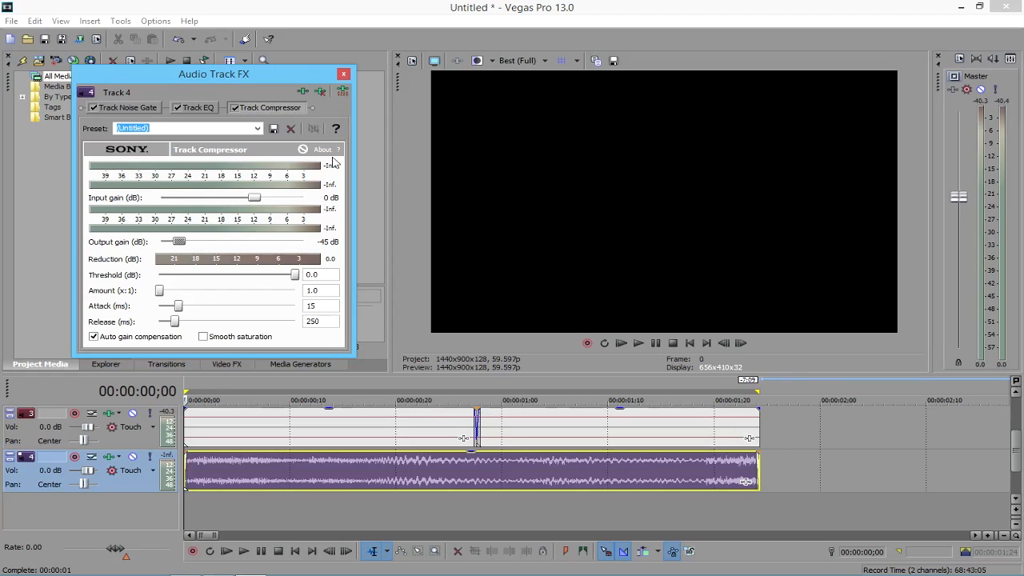
left_click(343, 74)
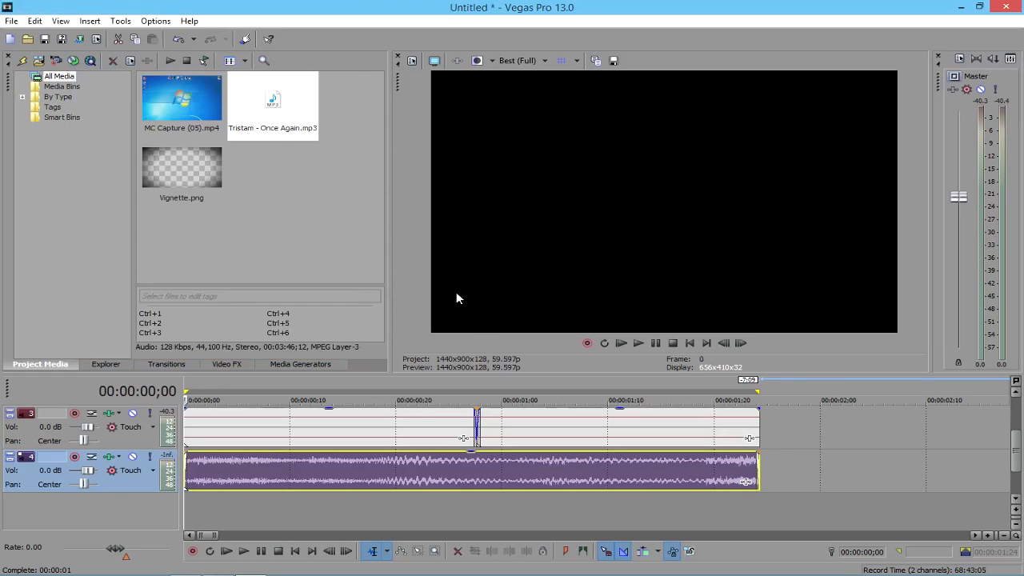
left_click(640, 343)
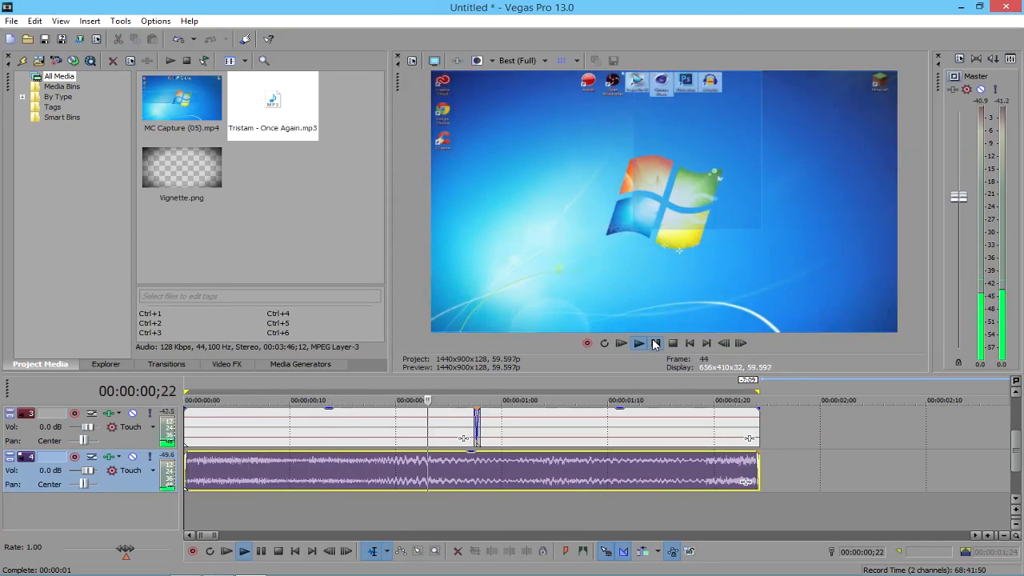
left_click(656, 343)
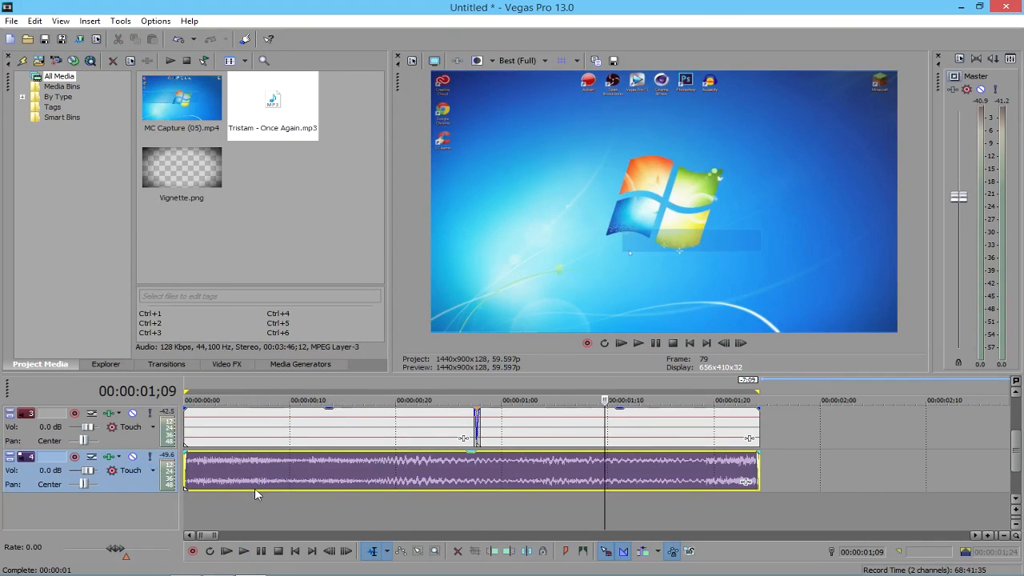
Step: Raise track 4's Track Compressor output gain to -14 dB and play the project from near the start
left_click(108, 456)
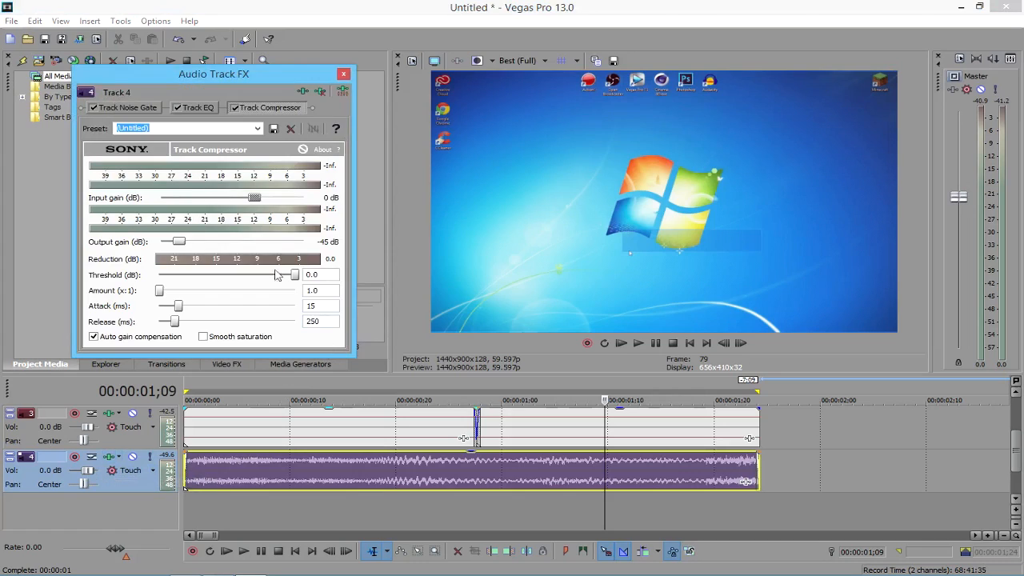
left_click(216, 386)
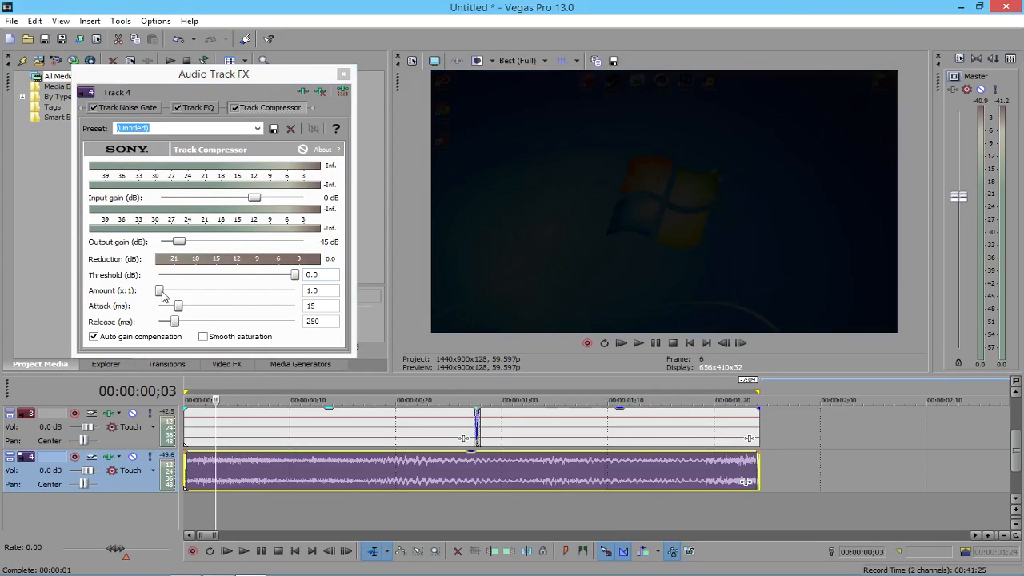
left_click_drag(180, 241, 229, 242)
left_click(655, 343)
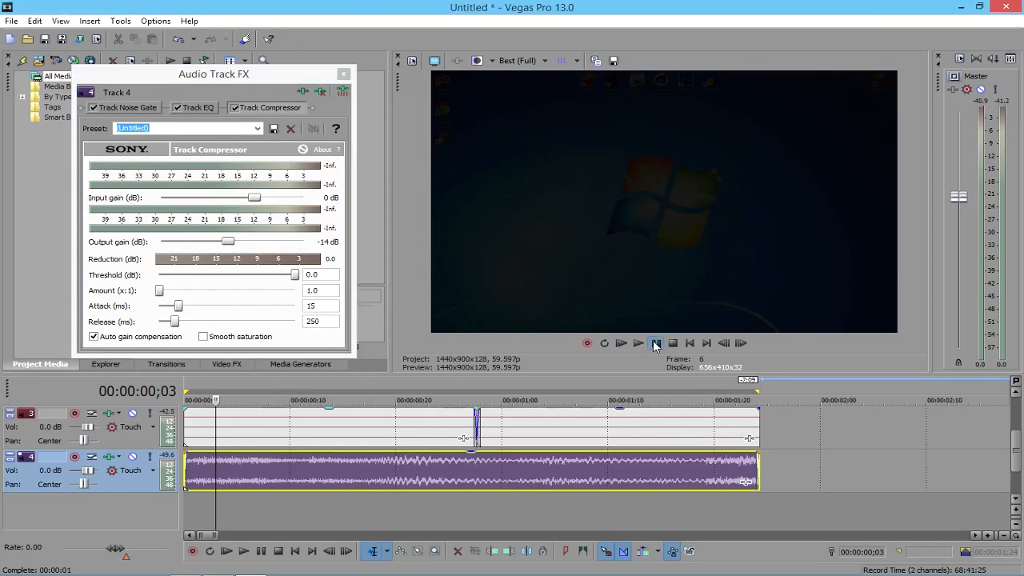
left_click(655, 342)
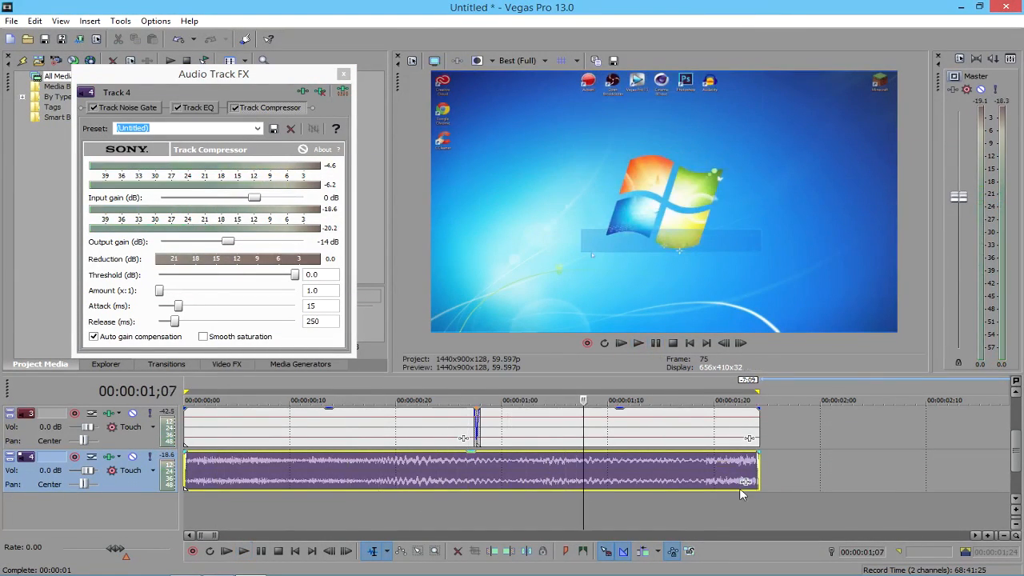
Step: Extend the end of the music clip on track 4 to about 48 seconds, auditioning part of the extended music
scroll(739, 488, "down", 5)
left_click_drag(274, 472, 739, 462)
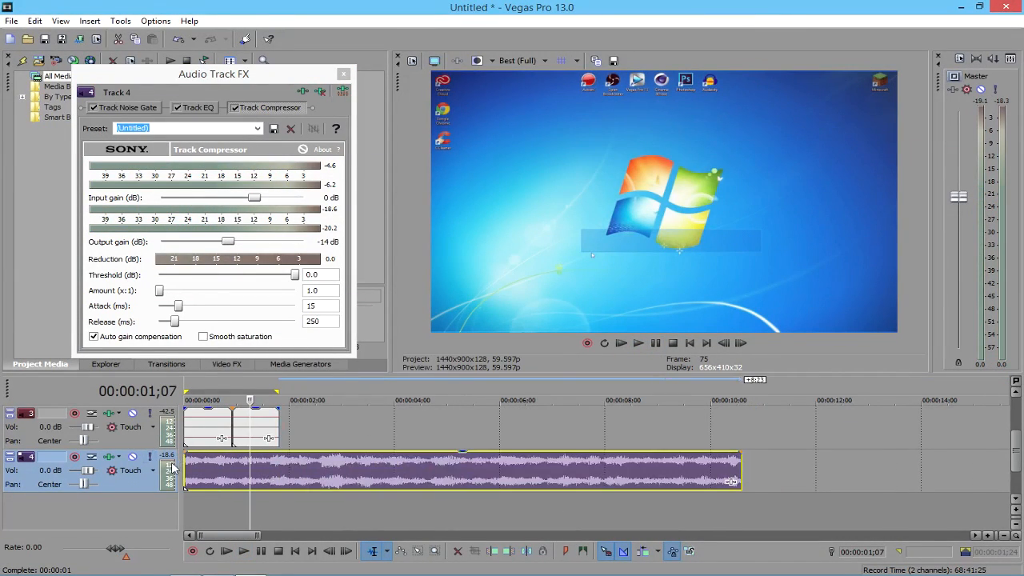
left_click(738, 465)
left_click_drag(740, 464, 921, 471)
key("space")
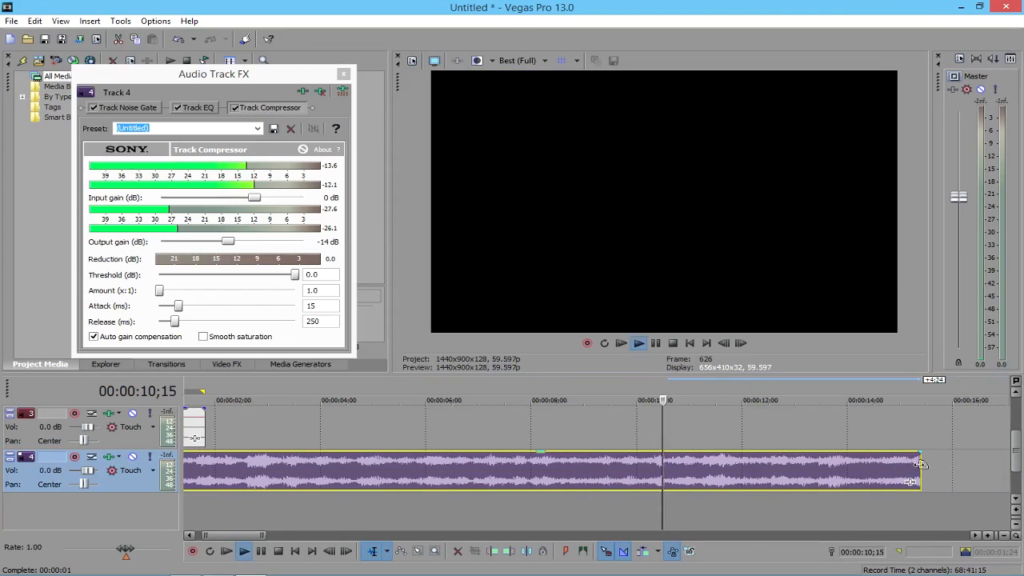
mouse_move(918, 462)
left_mouse_down()
mouse_move(1000, 464)
mouse_move(918, 462)
left_mouse_up()
scroll(919, 462, "down", 5)
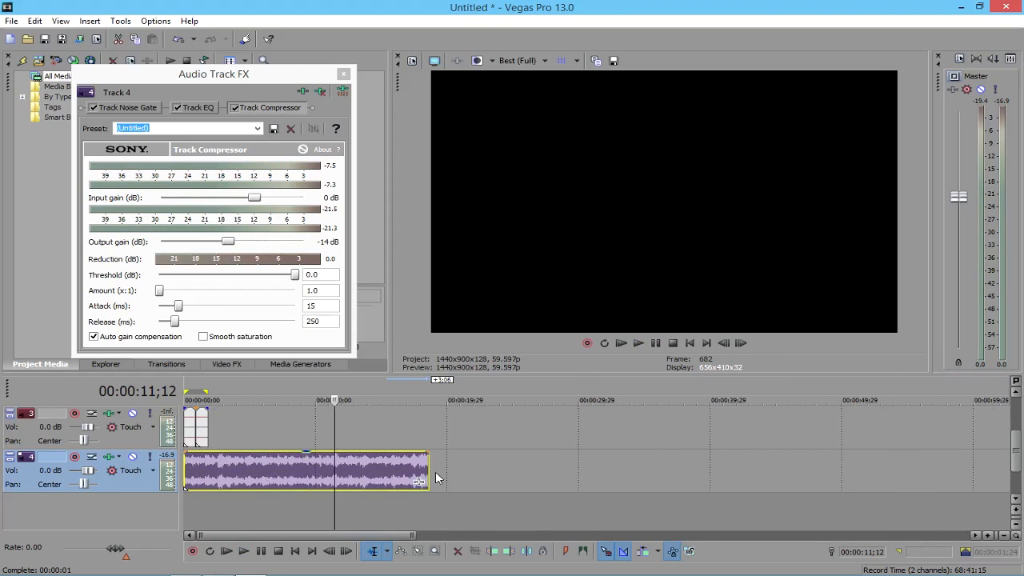
left_click_drag(436, 469, 815, 470)
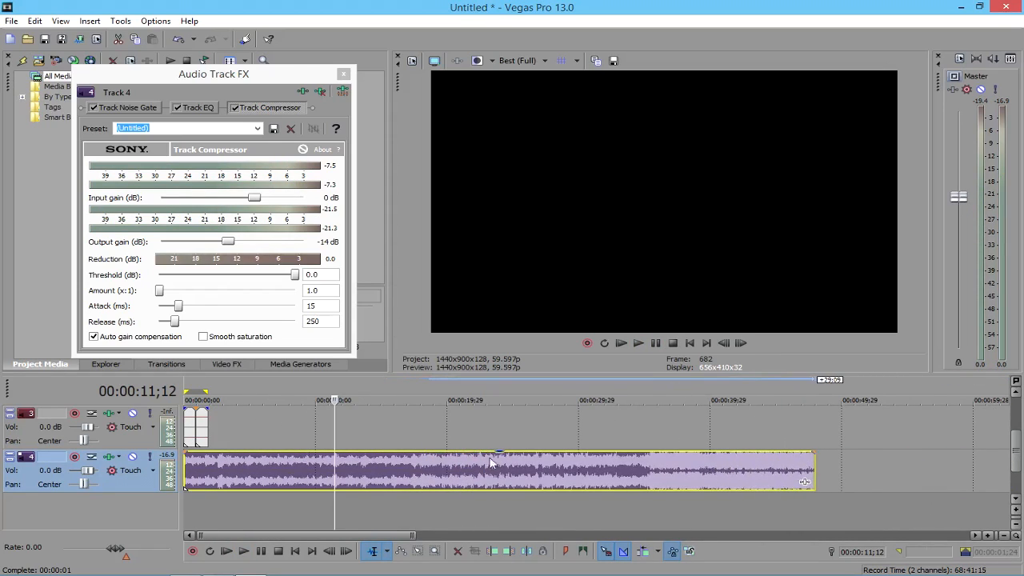
Step: Cut off the music's opening so a later section starts at zero, and trim its end to match the track 3 clips
left_click(189, 473)
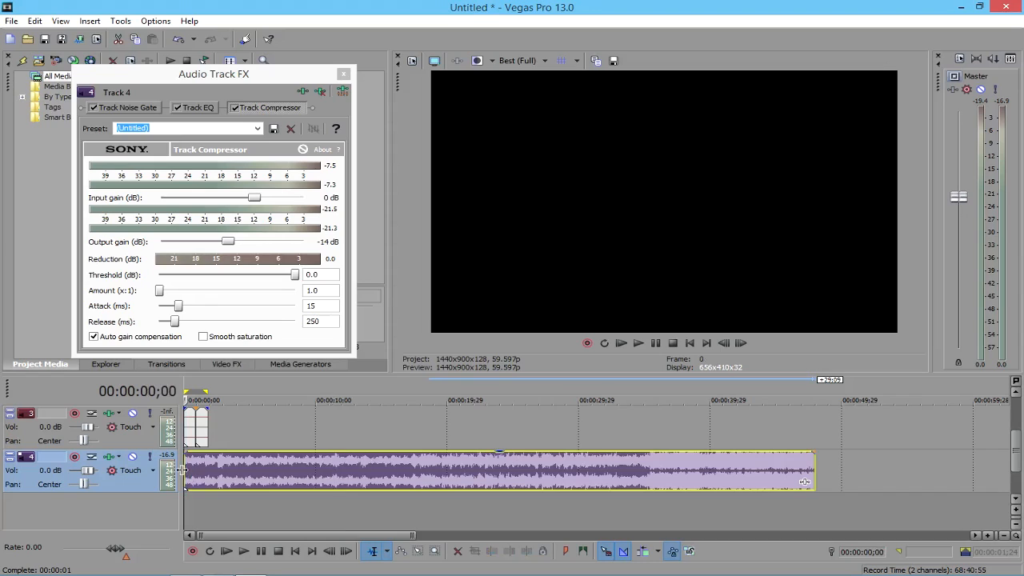
double_click(183, 473)
left_click_drag(8, 470, 202, 470)
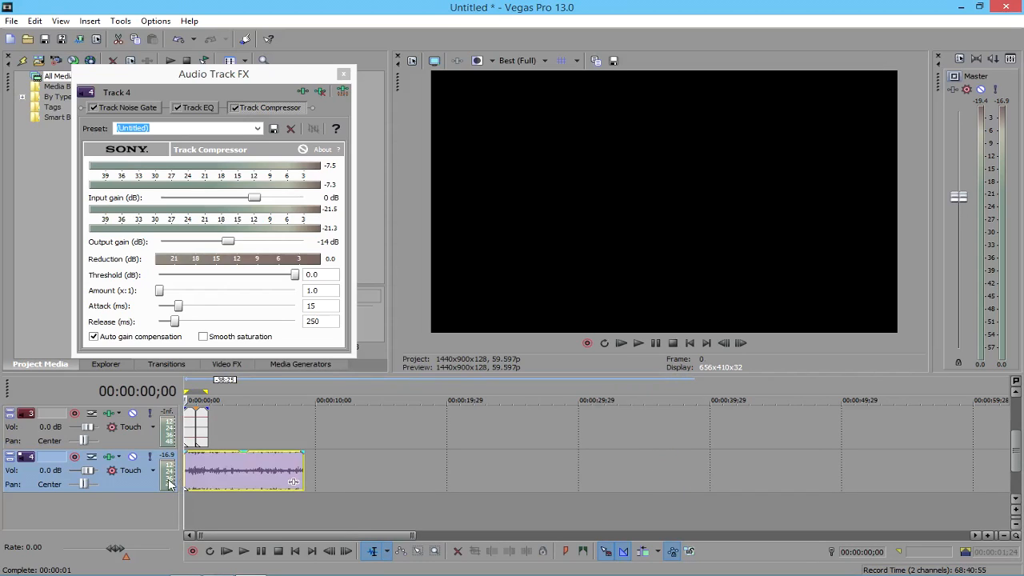
left_click_drag(414, 537, 272, 536)
left_click_drag(565, 469, 257, 469)
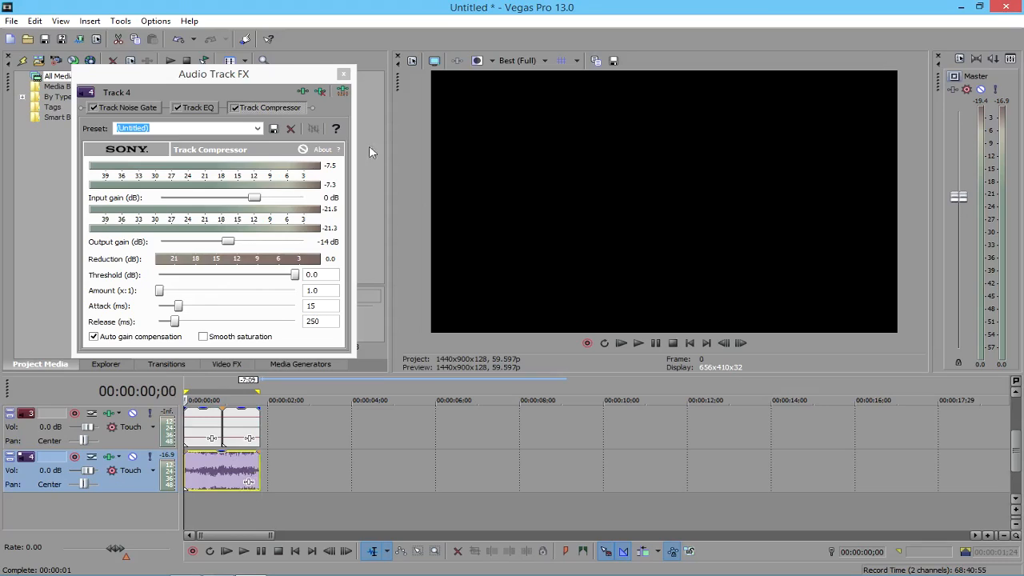
Step: Lower the Track Compressor output gain on the music track to -44 dB
left_click_drag(228, 240, 186, 247)
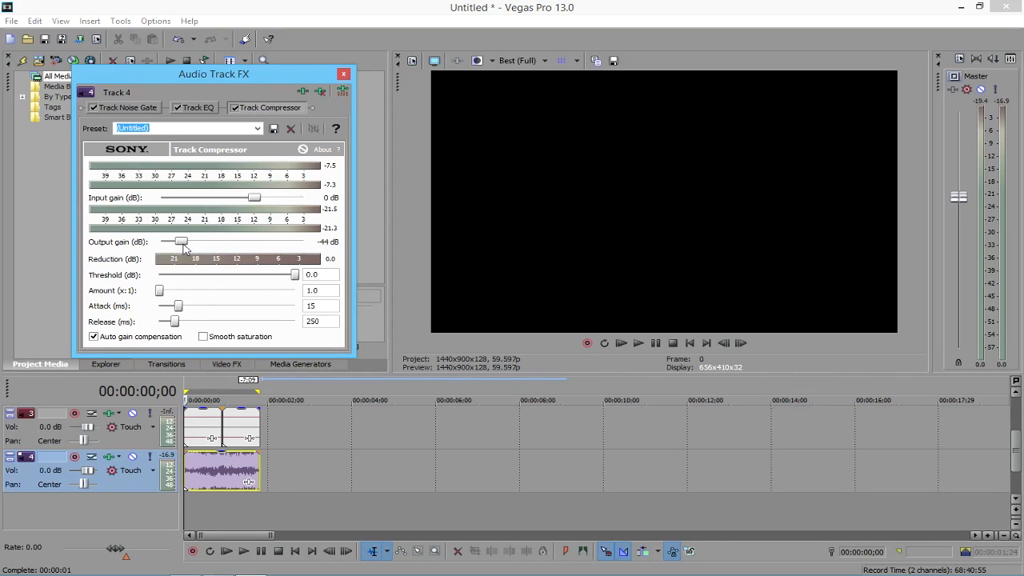
Step: Raise the Track Compressor output gain on track 4 to -25 dB, auditioning the mix from the start, and close the effects window
left_click(639, 343)
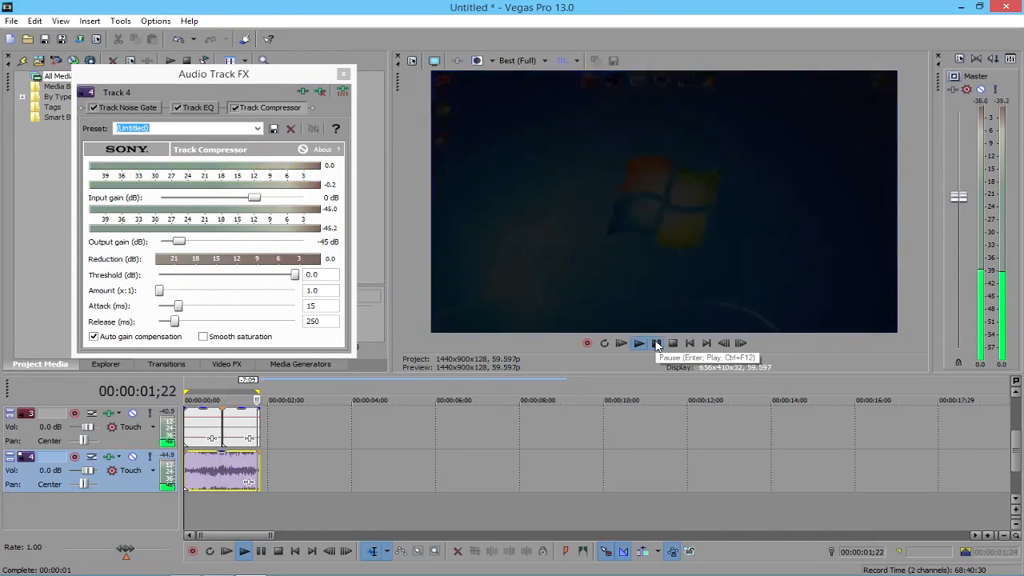
left_click_drag(178, 241, 202, 246)
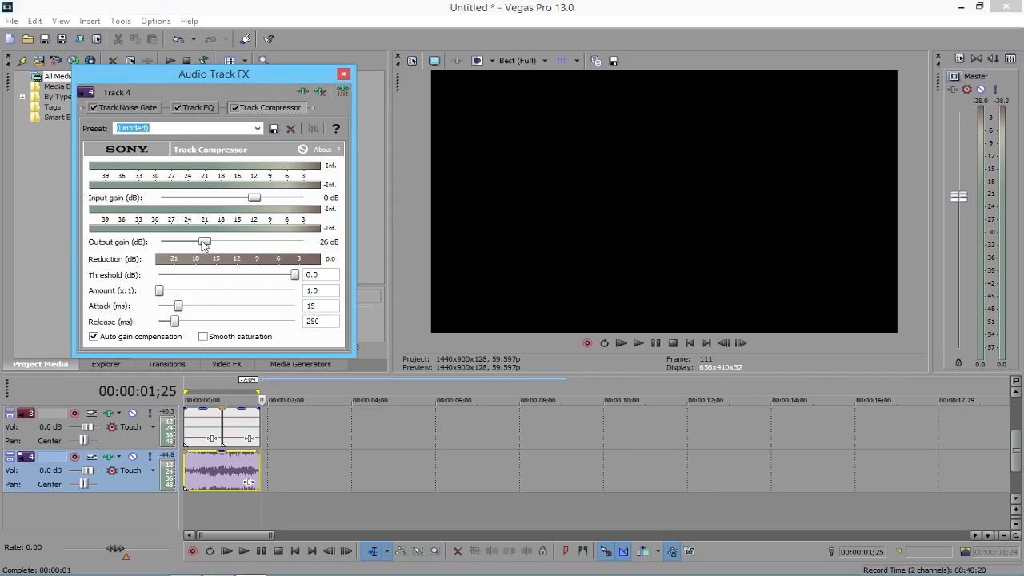
left_click(187, 385)
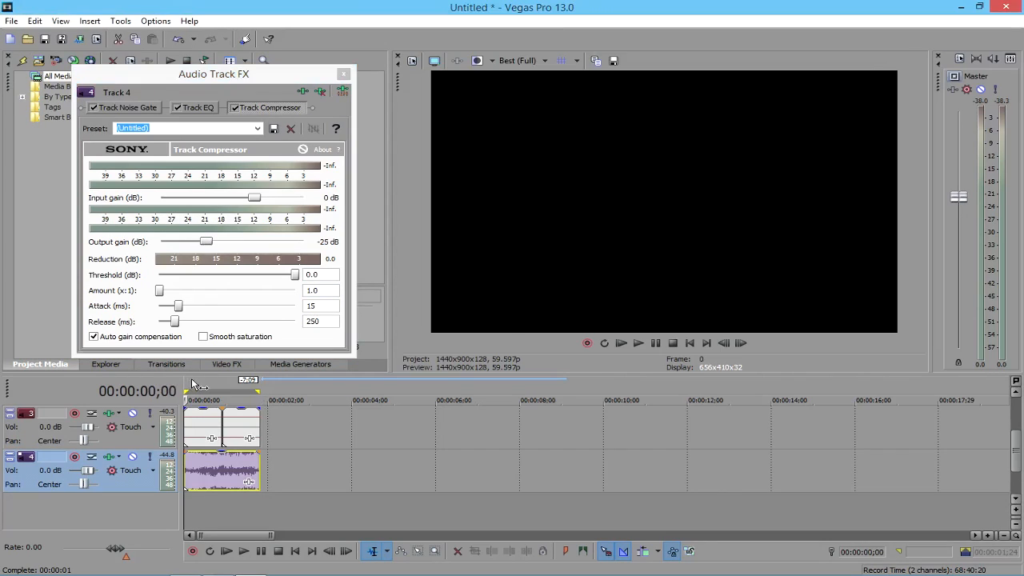
left_click(655, 344)
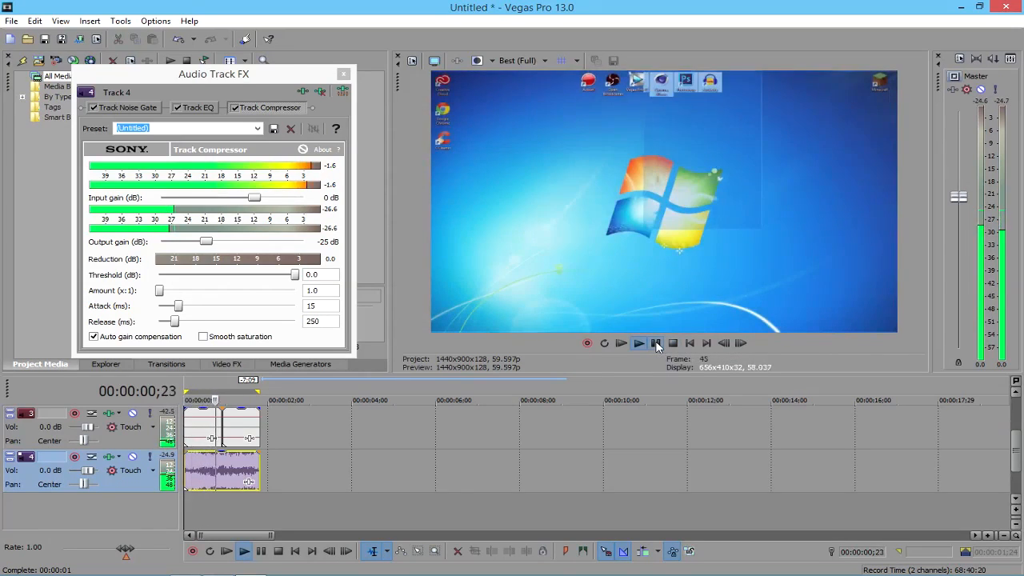
left_click(343, 73)
left_click(214, 390)
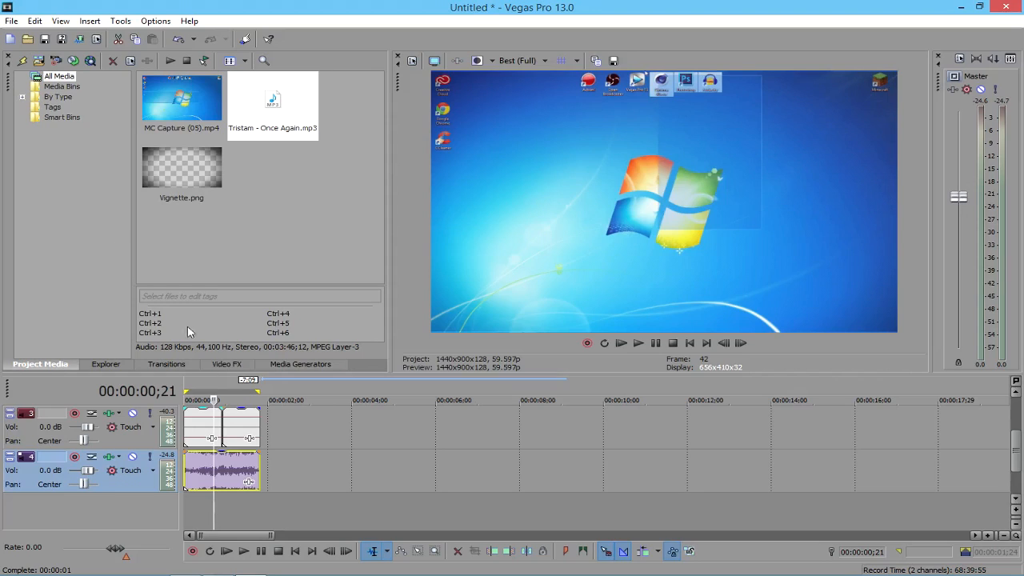
left_click(12, 22)
left_click(13, 24)
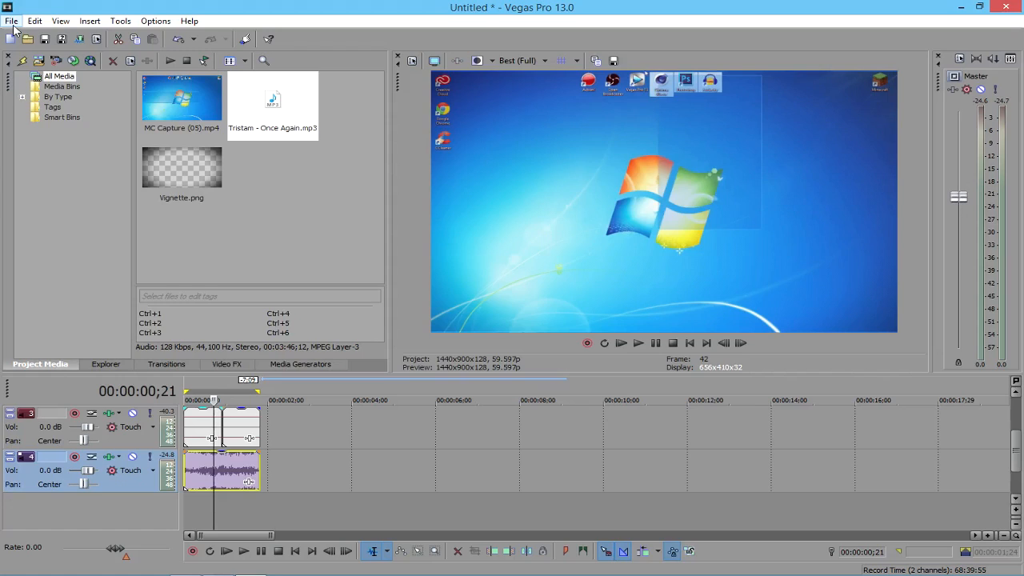
left_click(218, 366)
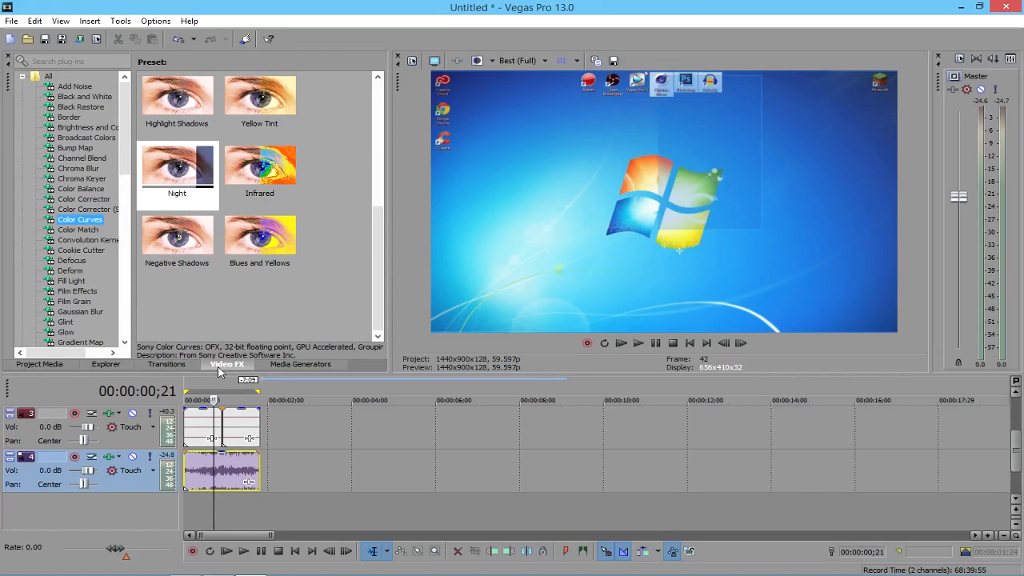
left_click(11, 20)
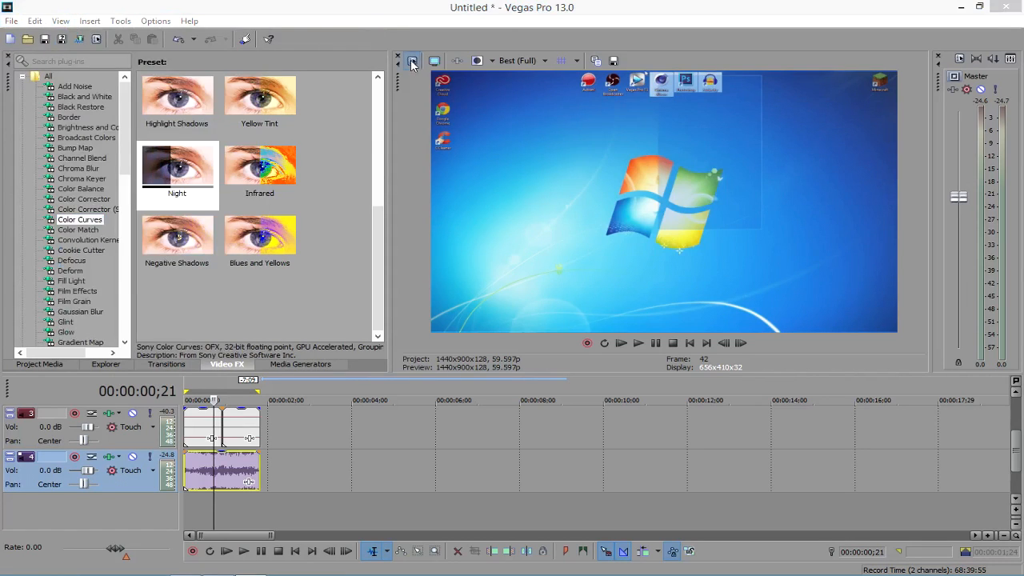
Step: Apply the Youtube1 template with 1280x720 and 59.940 fps to the project's video properties
left_click(411, 60)
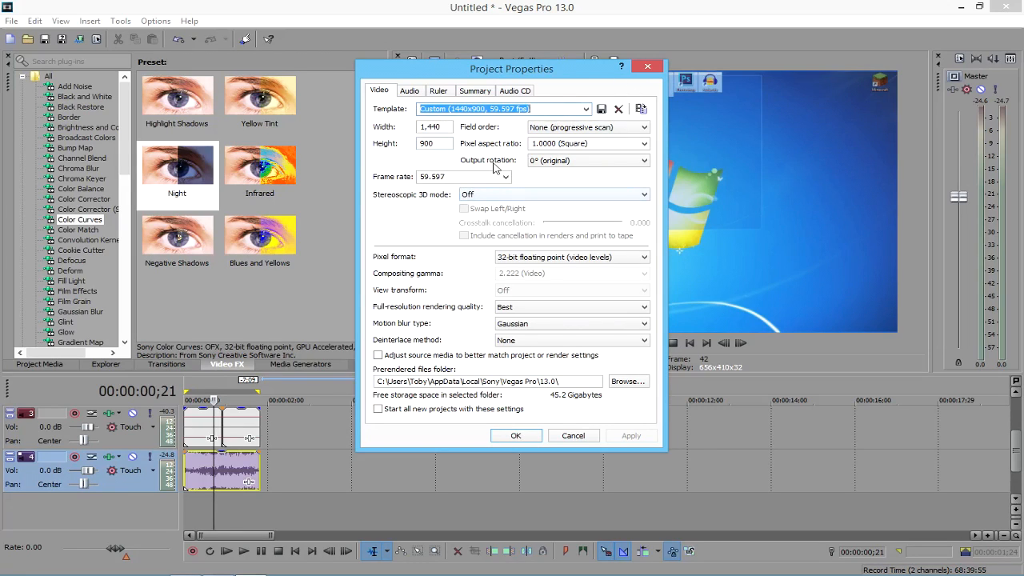
left_click(587, 109)
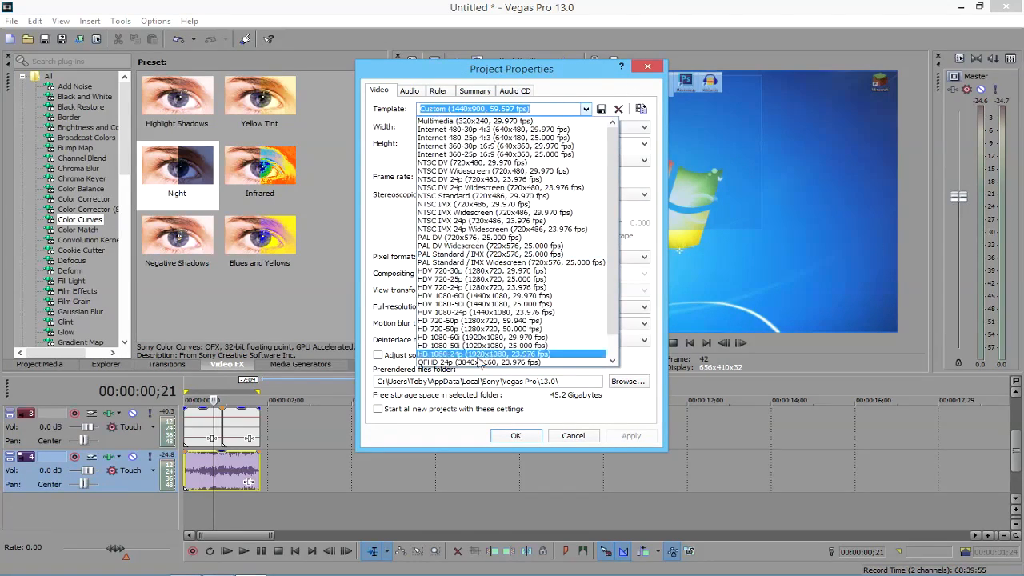
scroll(455, 361, "down", 1)
left_click(454, 362)
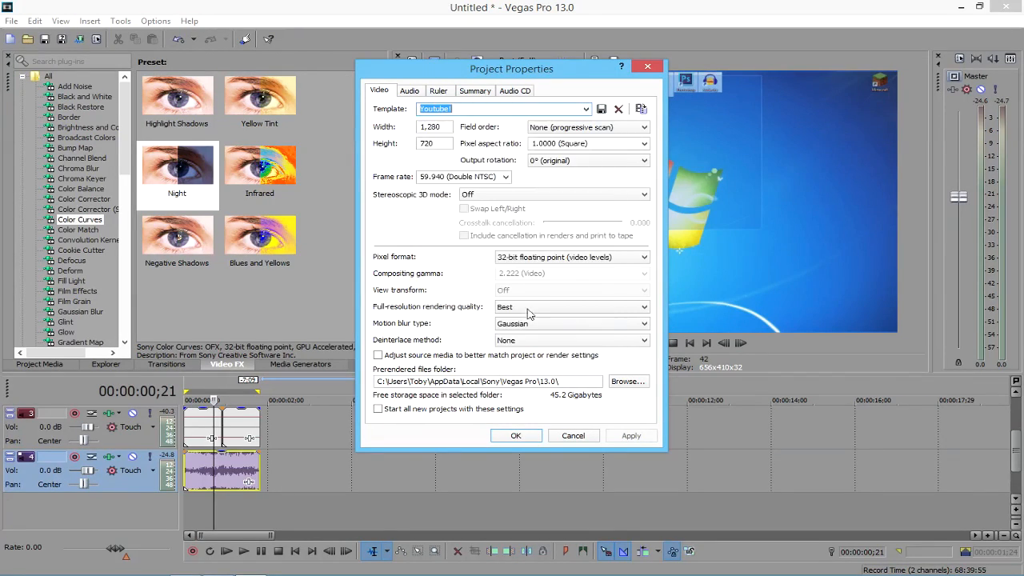
left_click(631, 436)
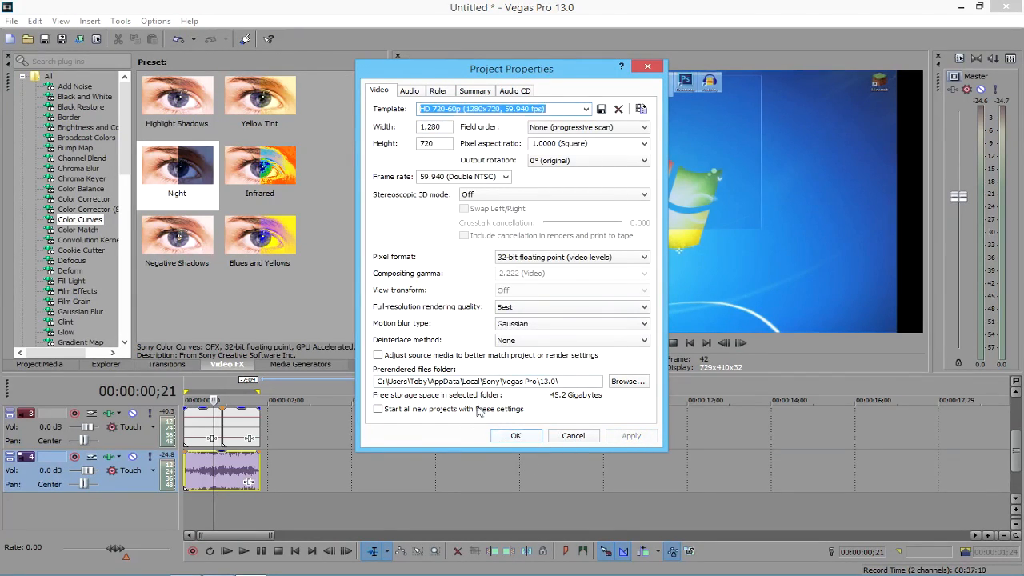
left_click(507, 436)
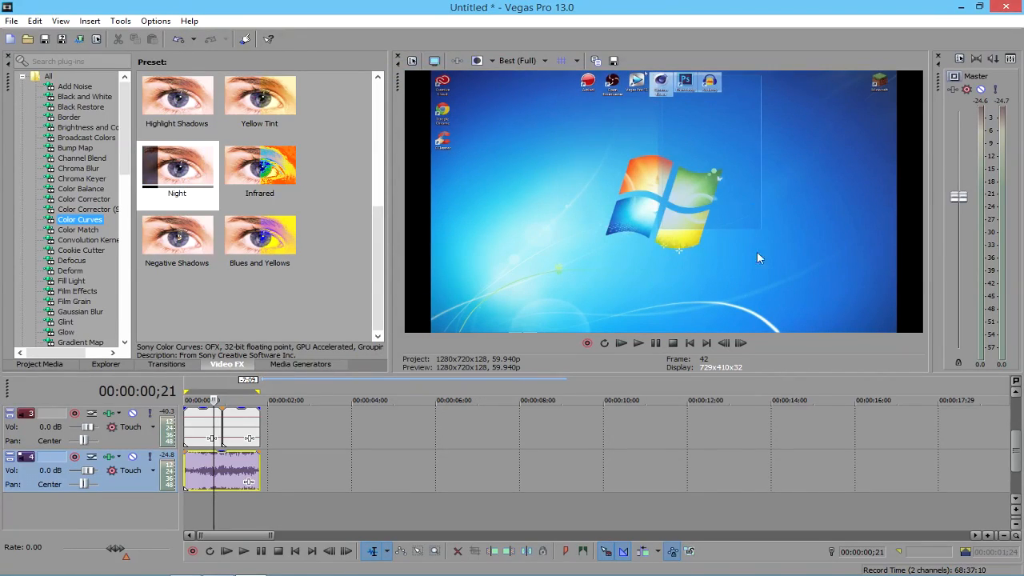
Step: Select all events on tracks 1 and 2 and set their resample switch to Disable Resample
scroll(1018, 470, "up", 3)
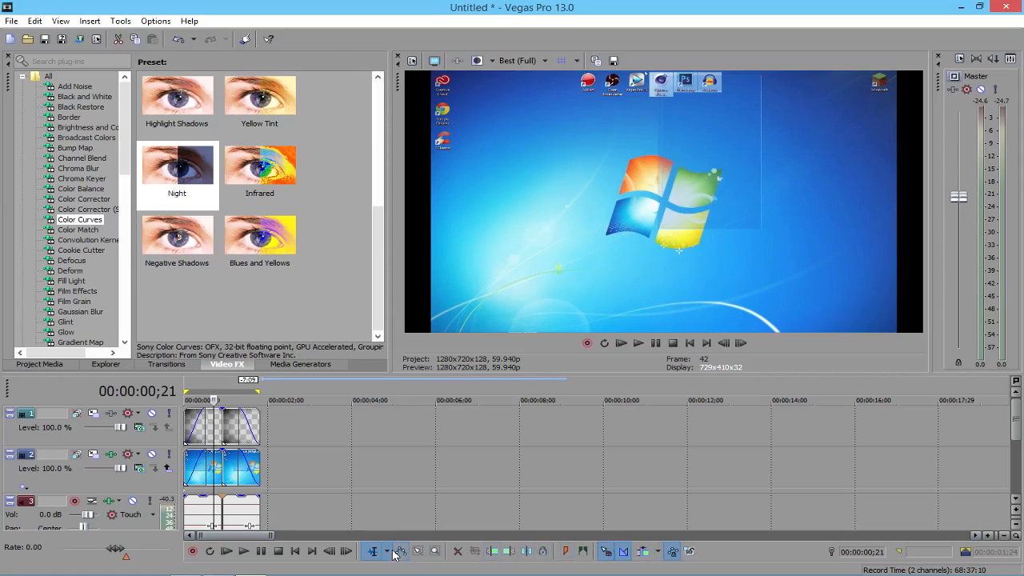
left_click(417, 552)
left_click_drag(354, 436, 160, 482)
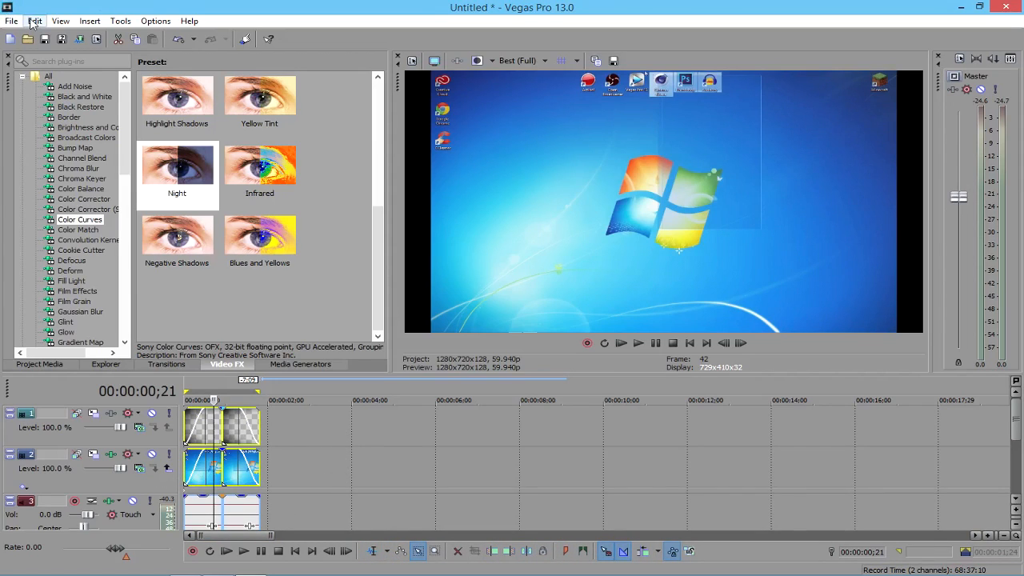
left_click(34, 20)
mouse_move(103, 313)
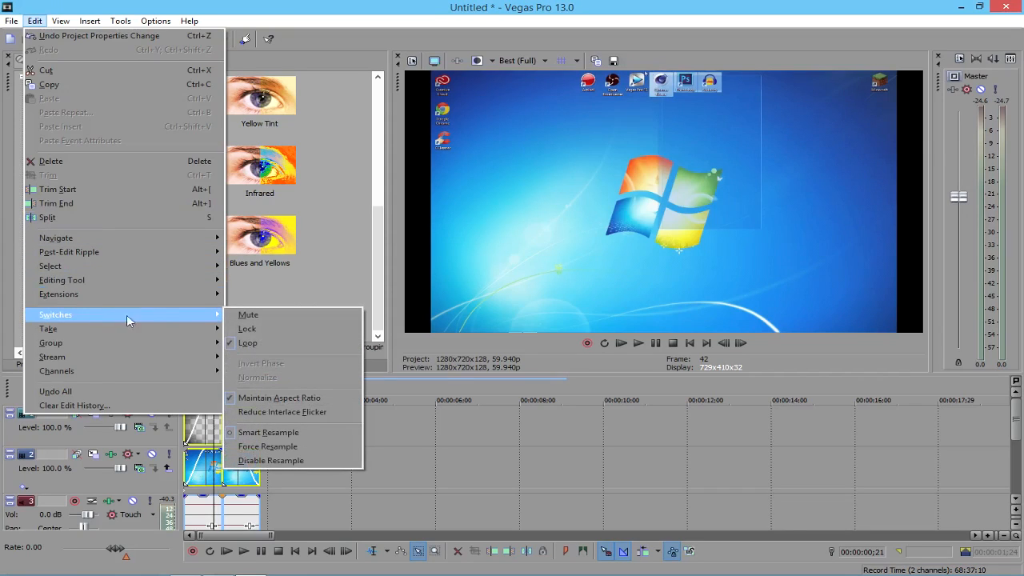
left_click(320, 460)
Step: Undo and redo the event switch change while previewing the frame where the two clips meet
left_click(35, 21)
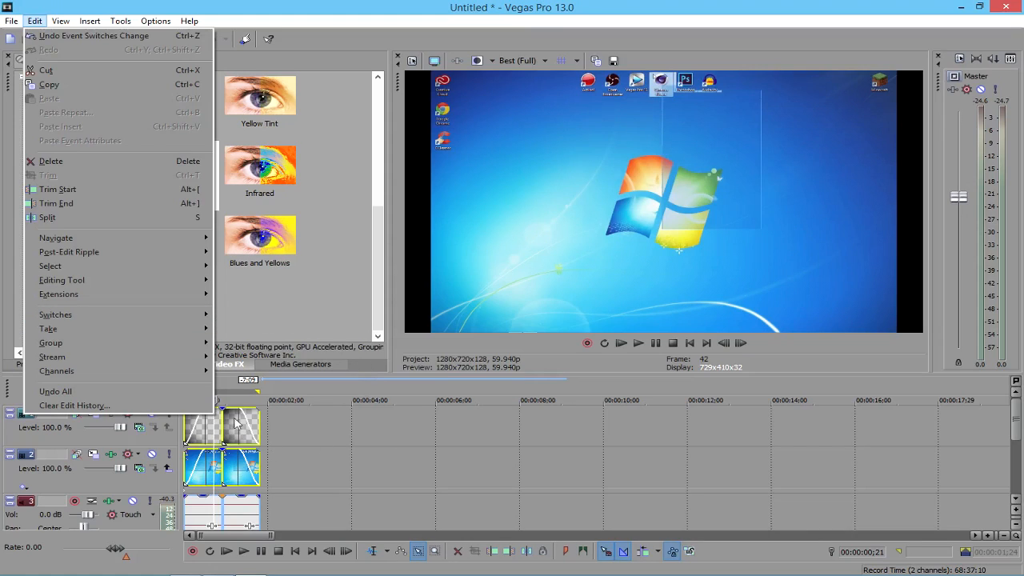
left_click(227, 394)
left_click(224, 389)
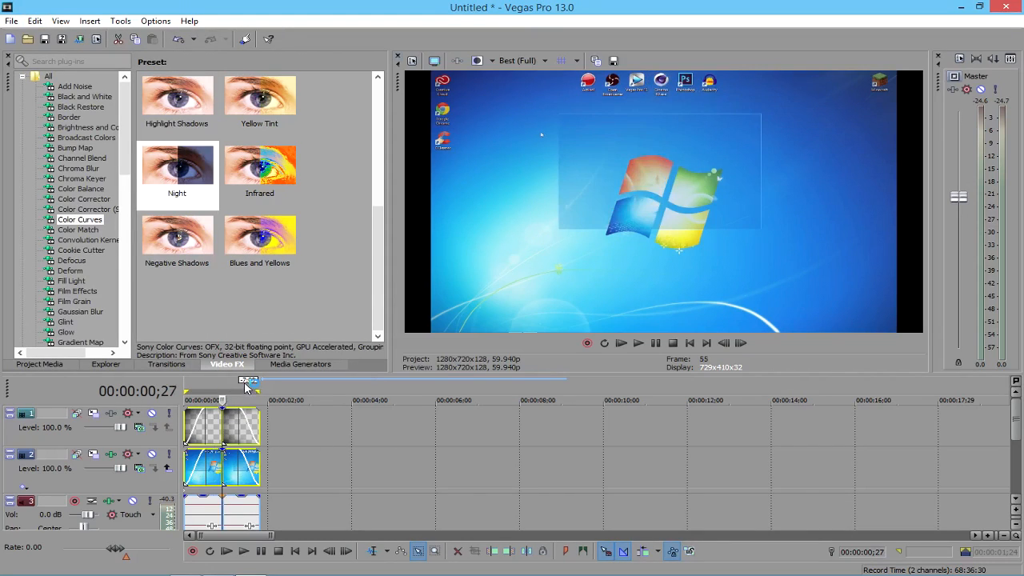
key("ctrl+z")
key("ctrl+z")
key("ctrl+y")
key("ctrl+y")
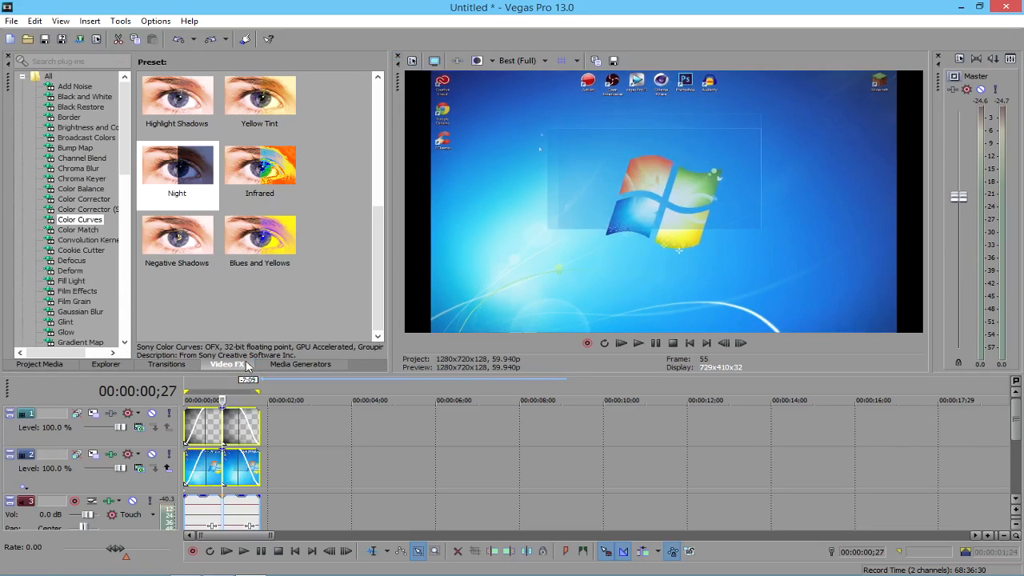
Step: Turn off Maintain Aspect Ratio for the selected video events and return to the normal editing tool
left_click(35, 21)
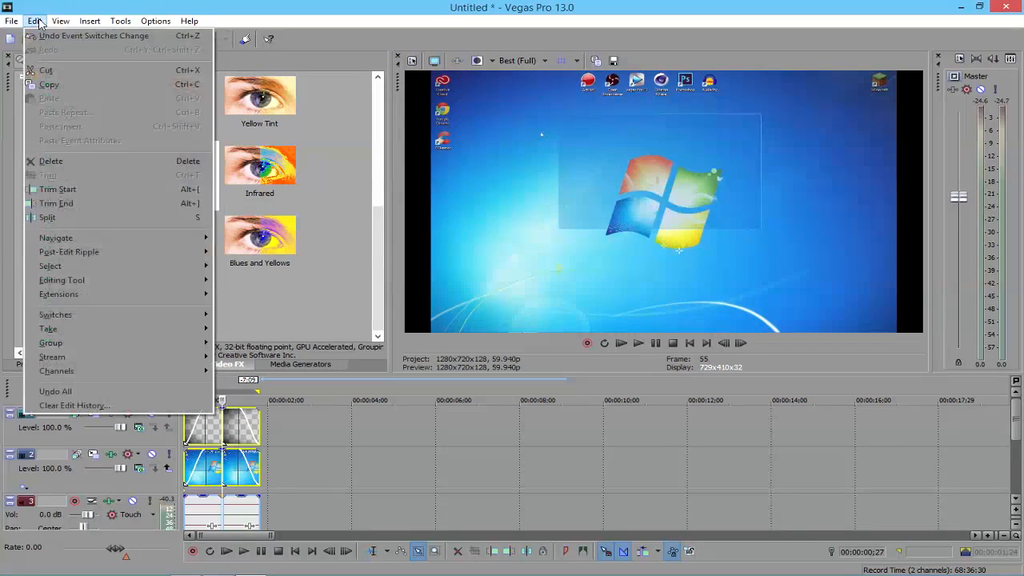
mouse_move(114, 254)
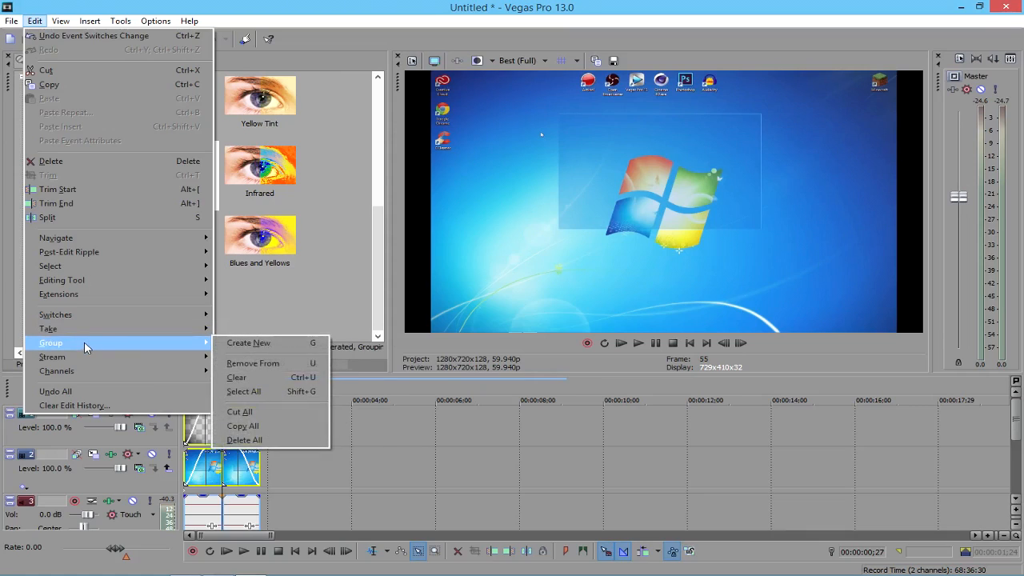
mouse_move(97, 314)
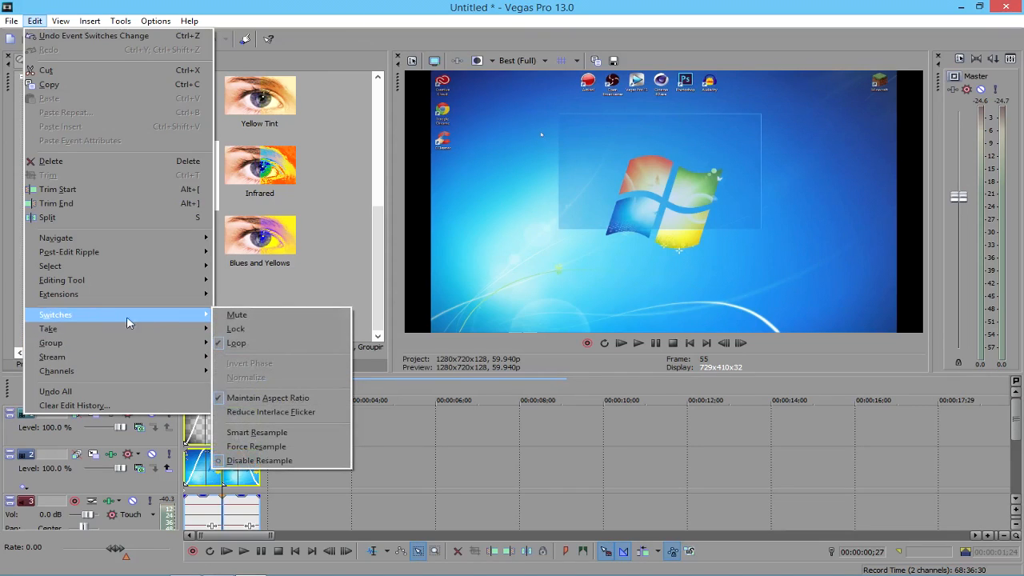
left_click(285, 399)
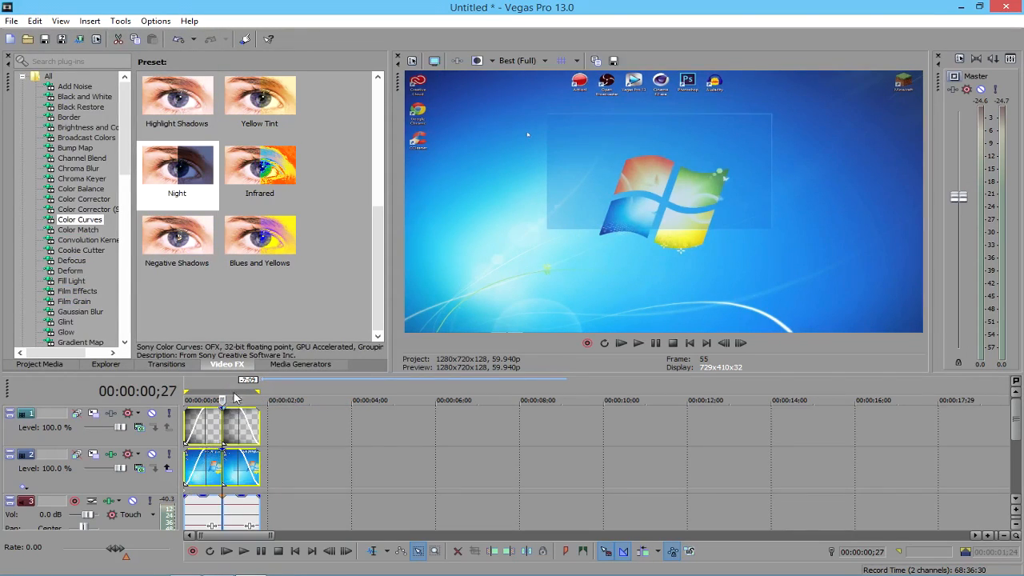
left_click(377, 550)
Step: Examine the switches in the properties of the first video event on track 2 and close them without changes
right_click(216, 473)
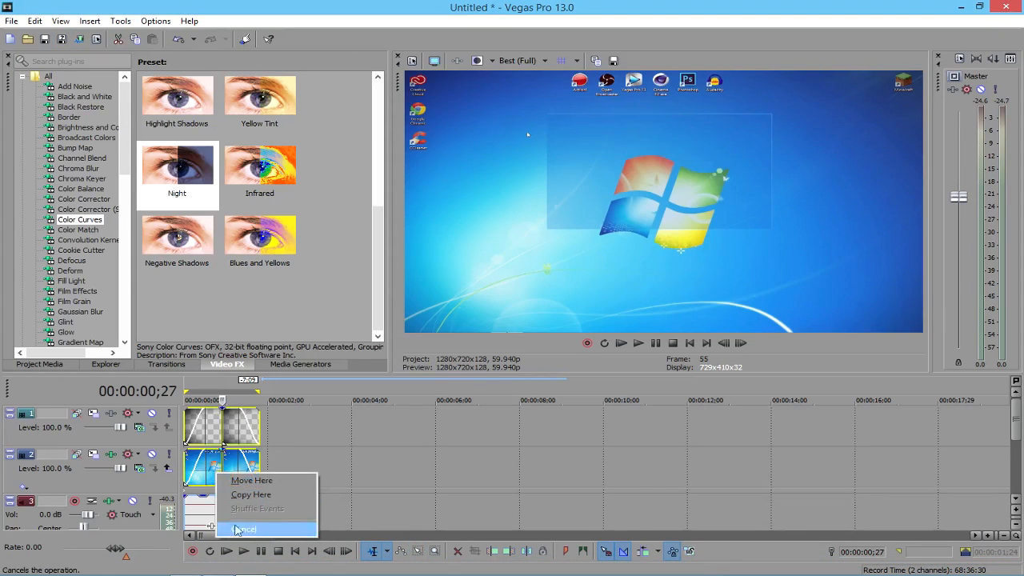
right_click(209, 468)
left_click(212, 478)
right_click(212, 478)
left_click(452, 464)
right_click(222, 468)
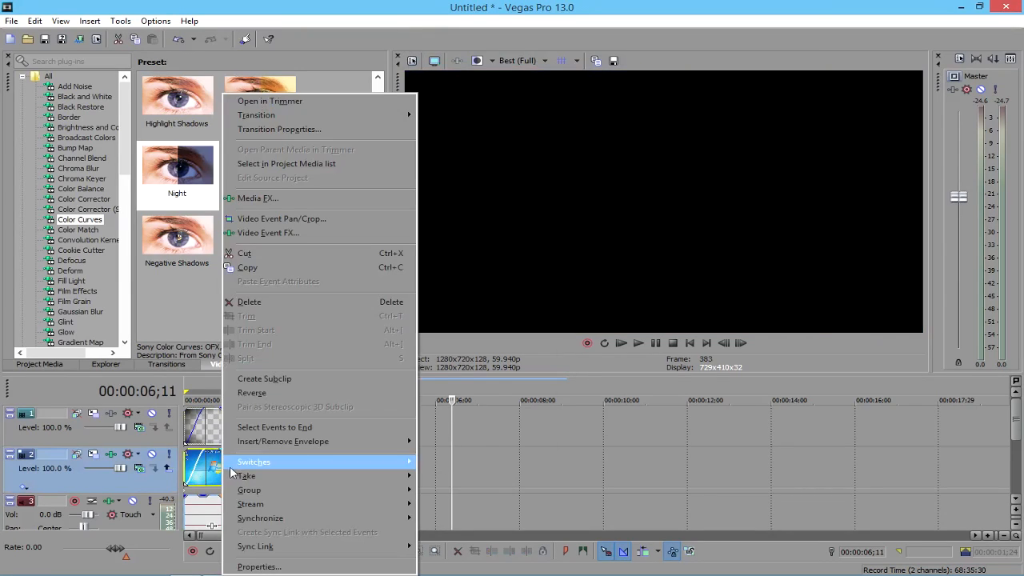
left_click(272, 567)
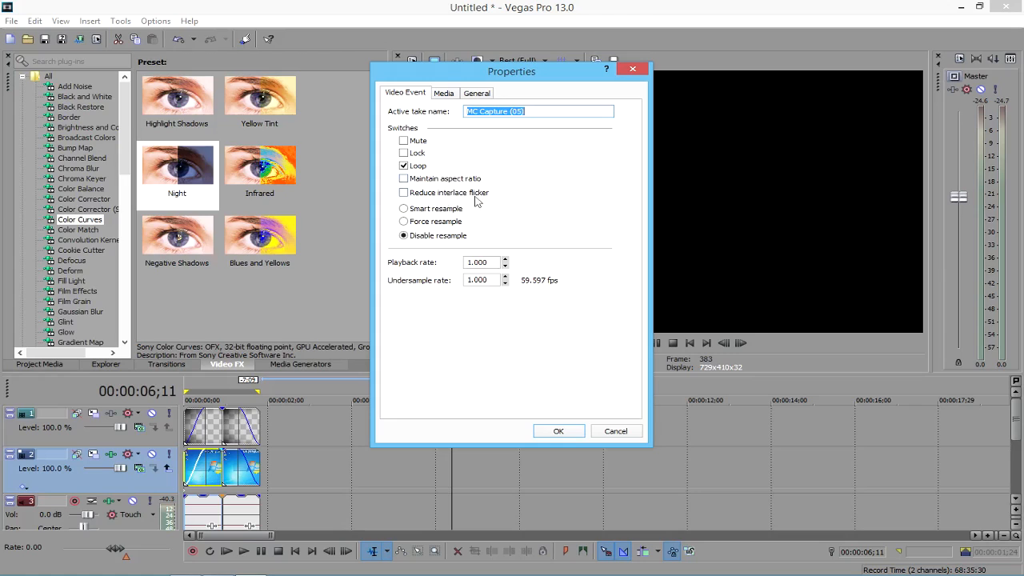
left_click(617, 432)
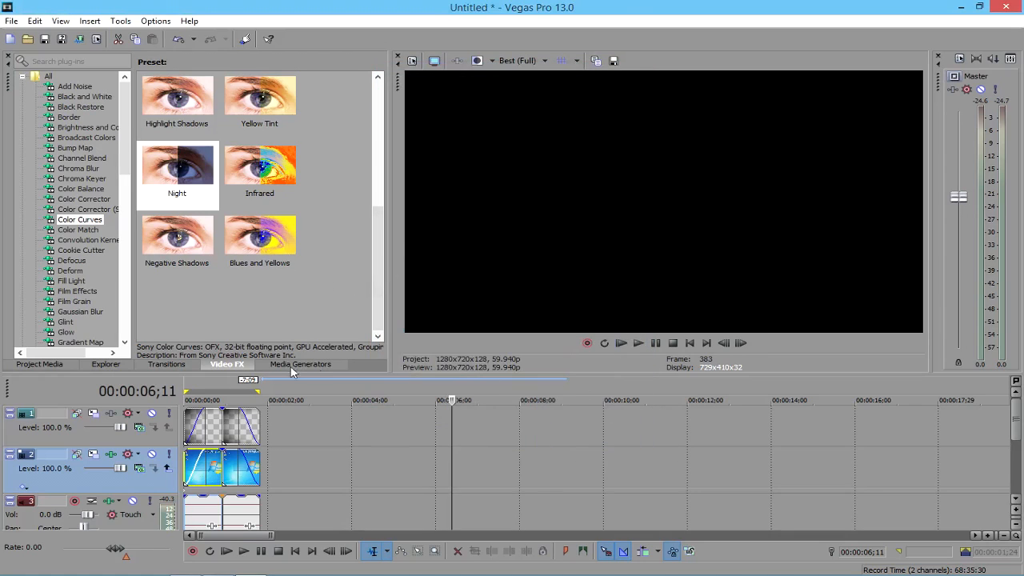
left_click(212, 398)
left_click(36, 20)
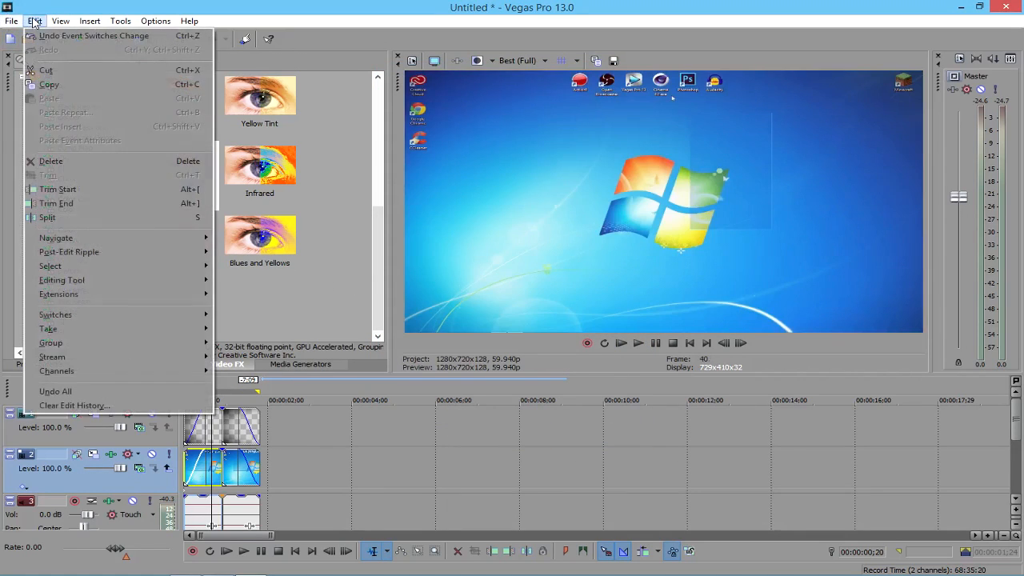
left_click(240, 4)
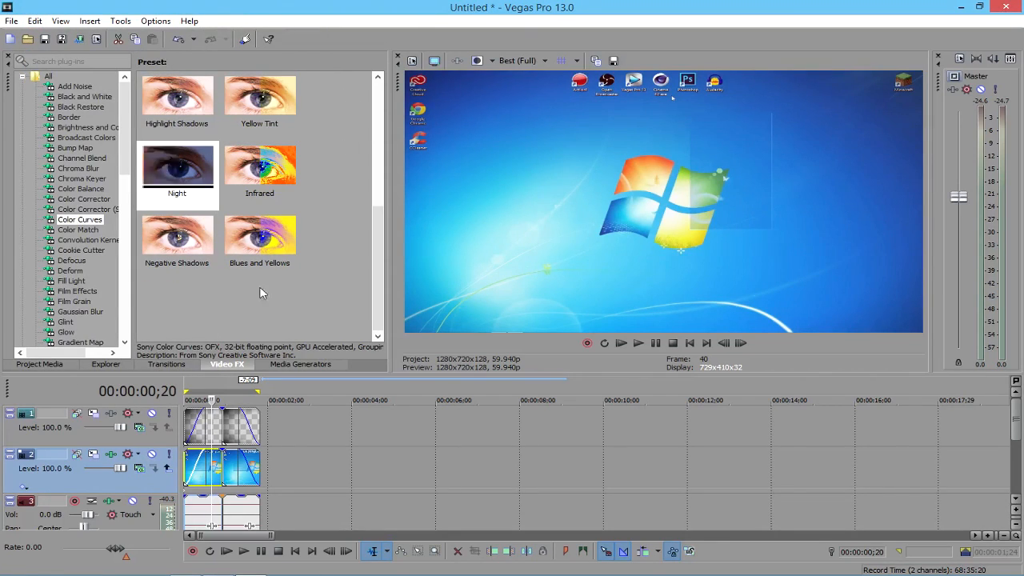
left_click(34, 21)
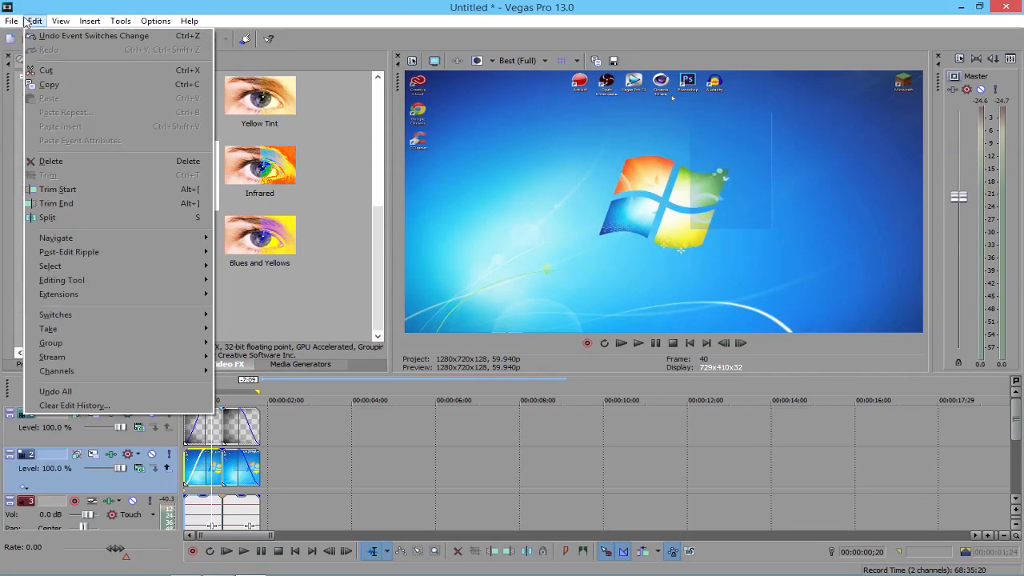
left_click(34, 21)
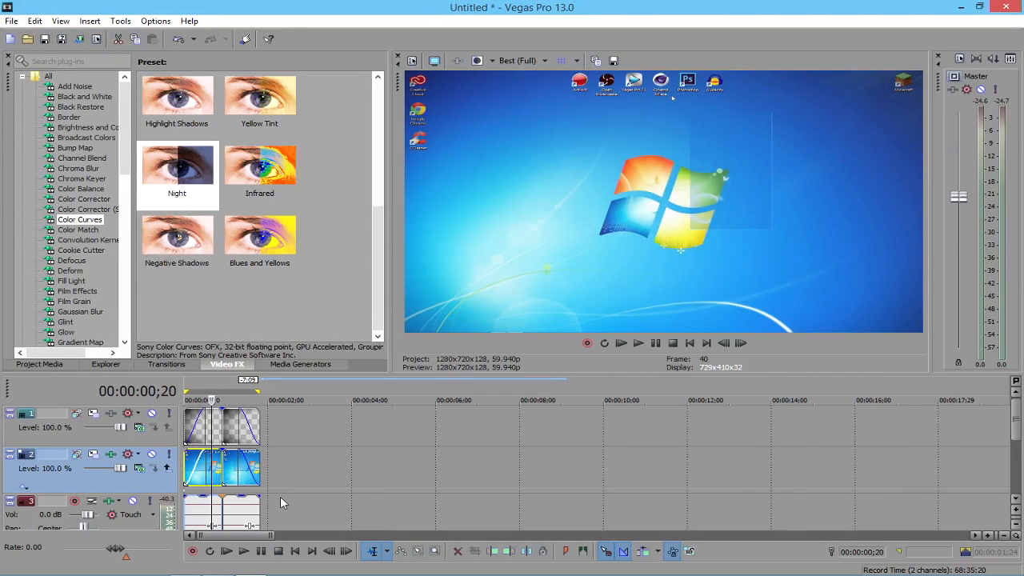
Step: Set the time selection from the project start to the end of the clips at 00:00:01;24
left_click_drag(277, 492, 264, 495)
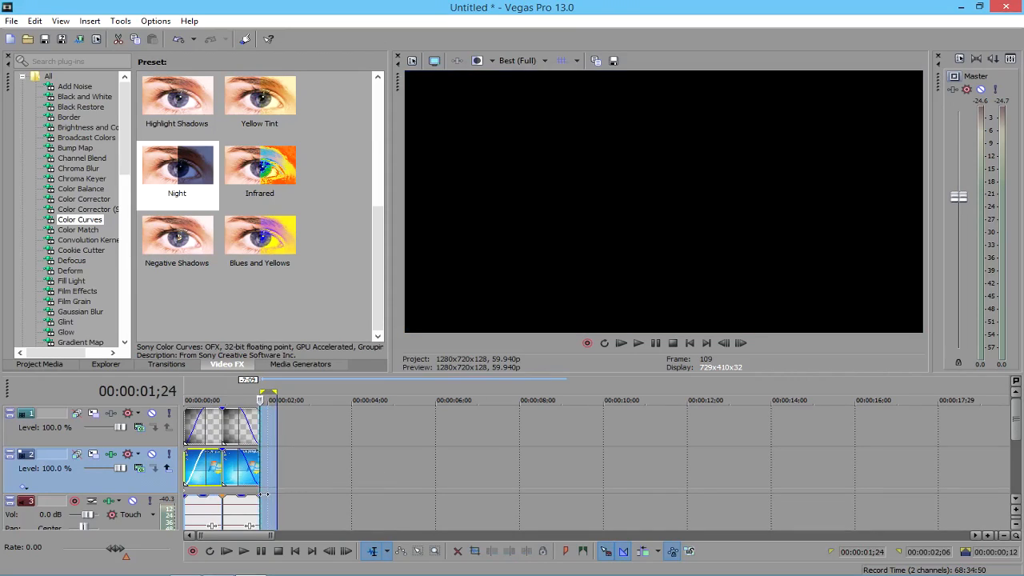
left_click(293, 439)
left_click(236, 383)
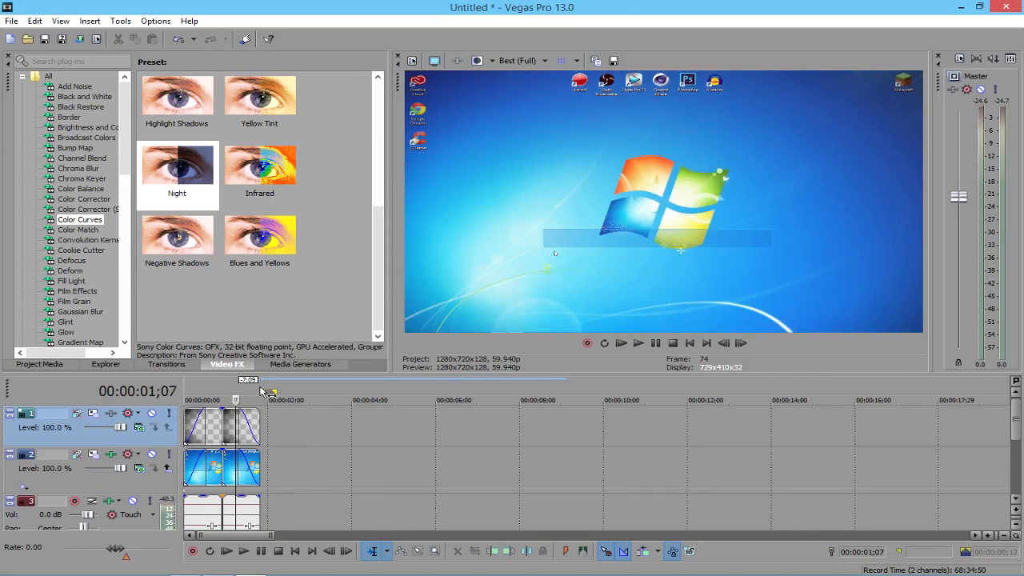
left_click_drag(262, 389, 168, 392)
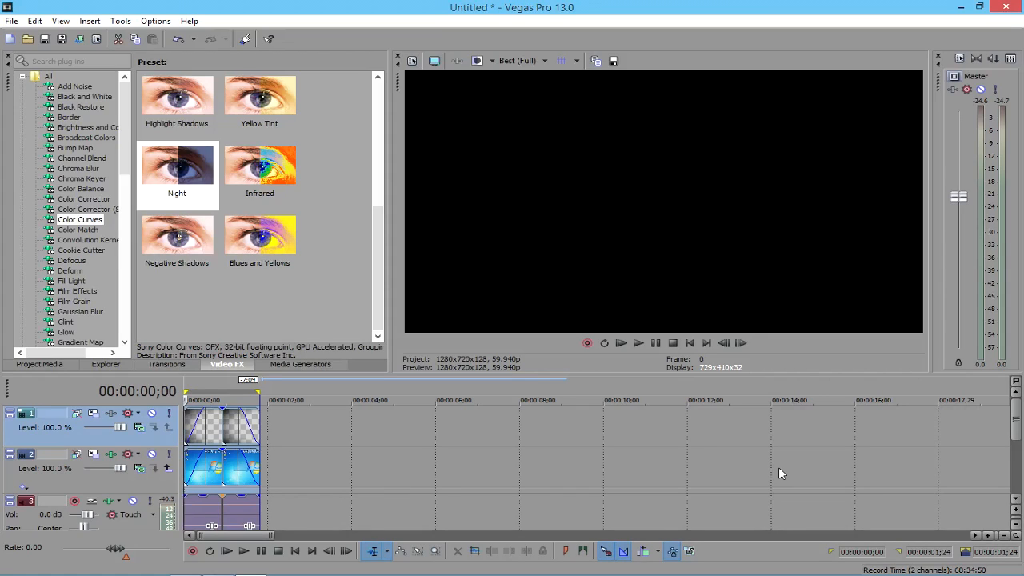
left_click(506, 450)
scroll(535, 441, "down", 6)
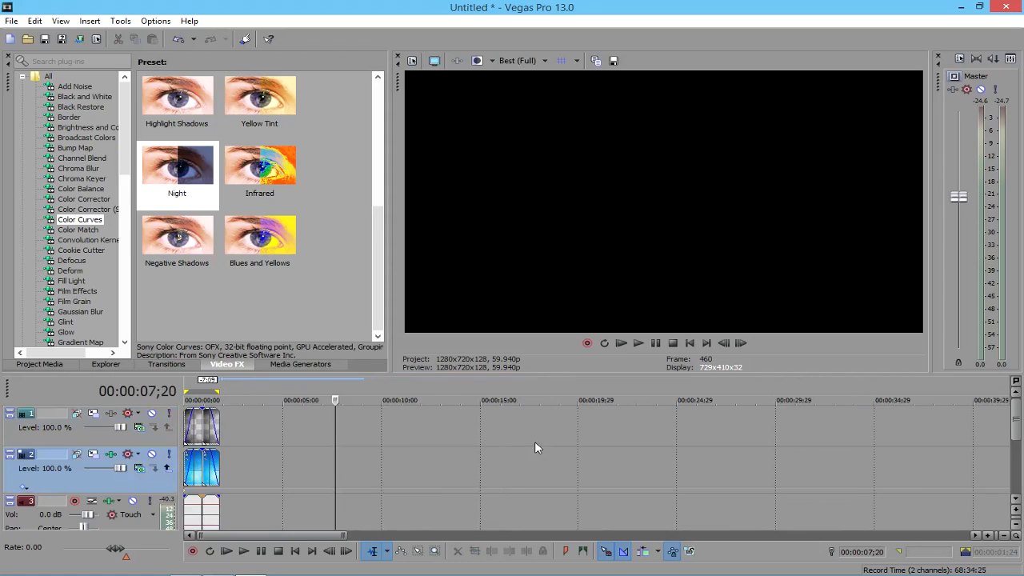
scroll(510, 438, "down", 2)
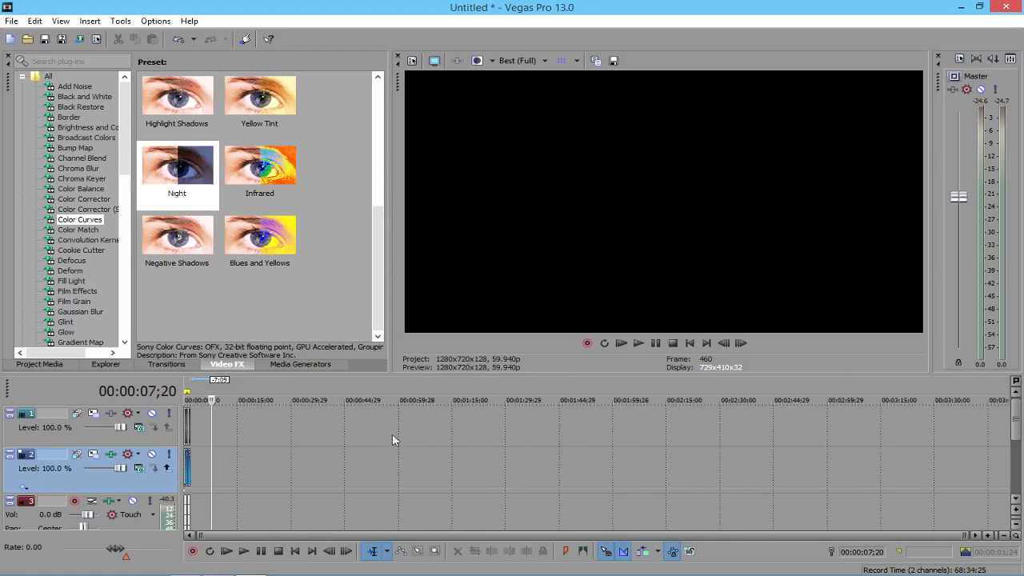
left_click_drag(287, 422, 615, 426)
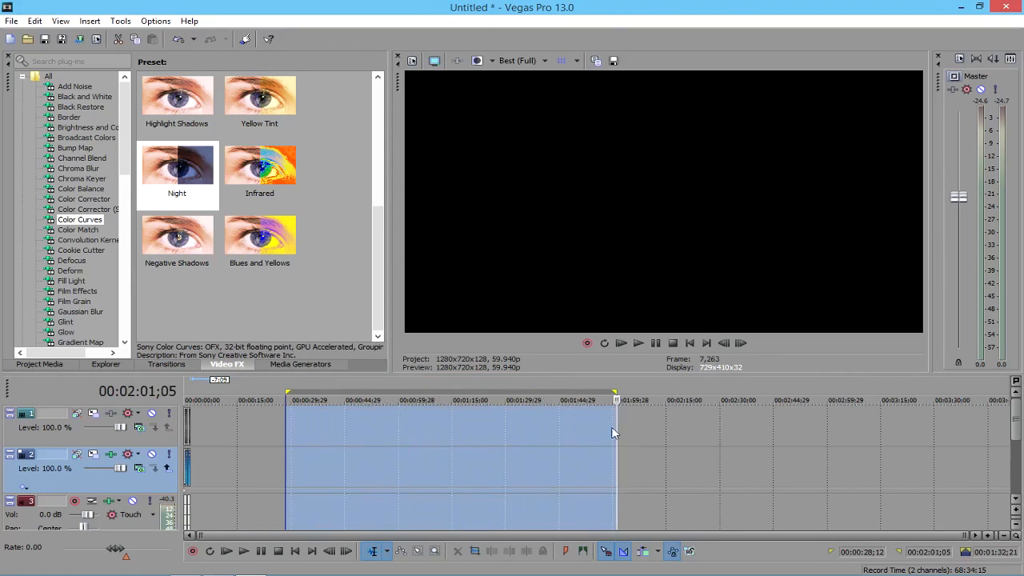
left_click(678, 425)
left_click_drag(694, 430, 989, 430)
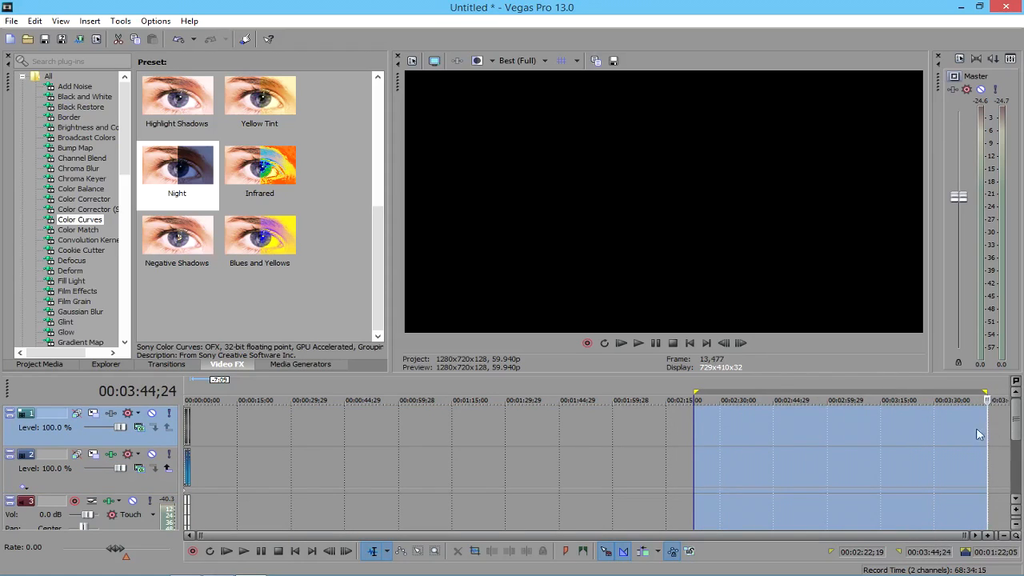
left_click(765, 428)
left_click(728, 418)
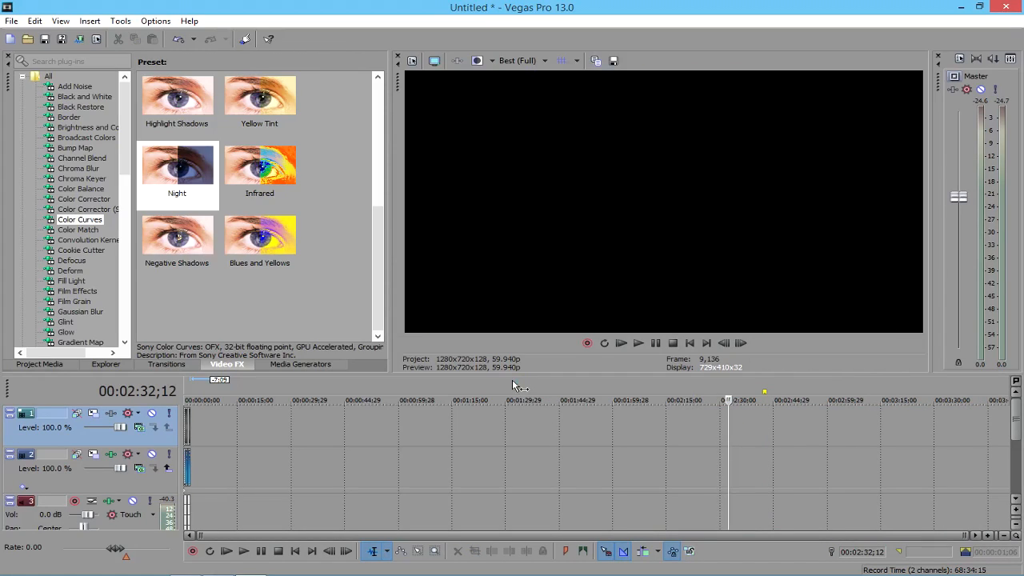
left_click(188, 394)
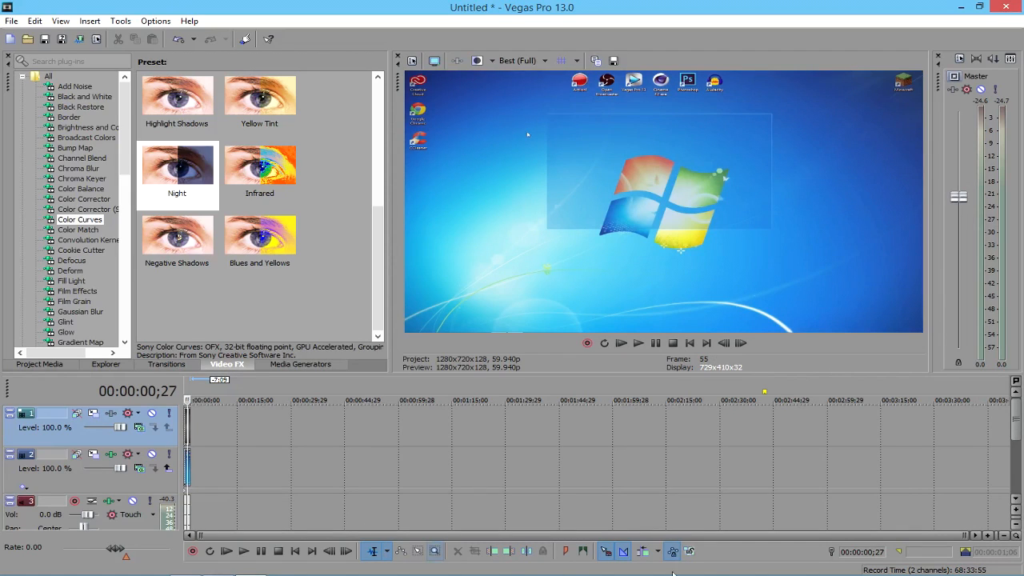
Step: Restore the time selection over all the clips, from the project start to 00:00:01;24
left_click(973, 536)
left_click_drag(896, 529, 673, 542)
left_click_drag(965, 535, 340, 535)
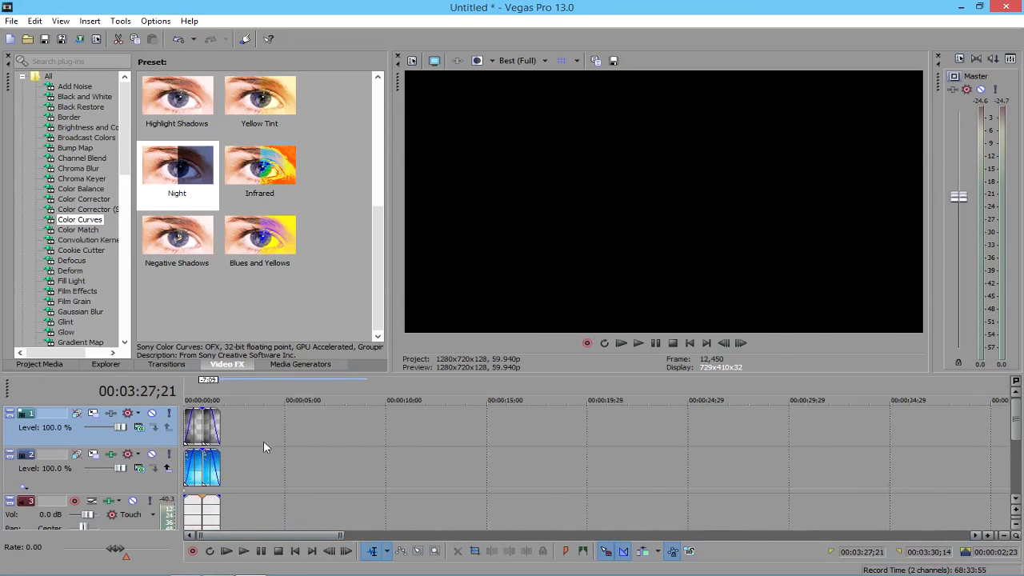
left_click_drag(221, 390, 140, 388)
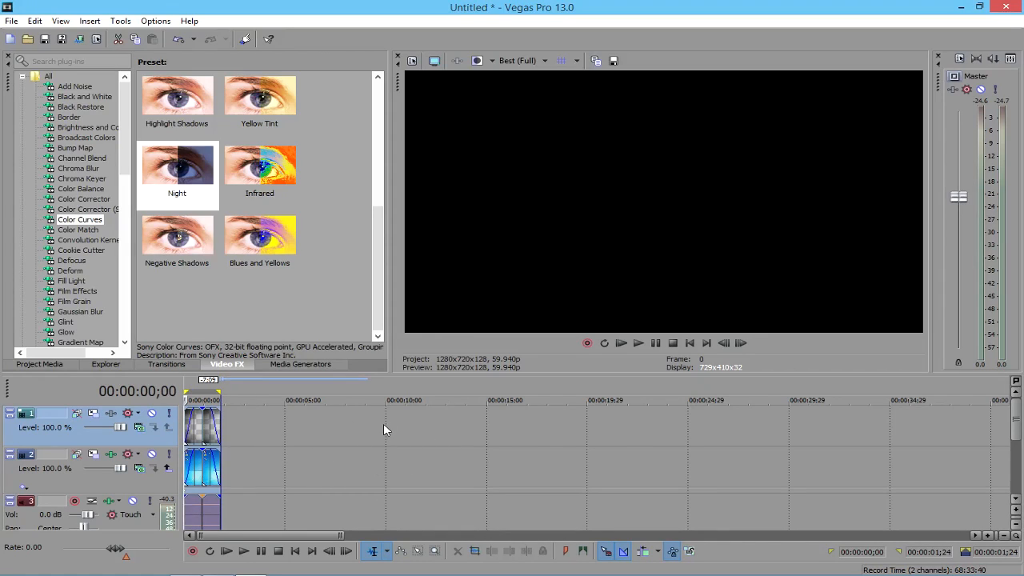
left_click(413, 427)
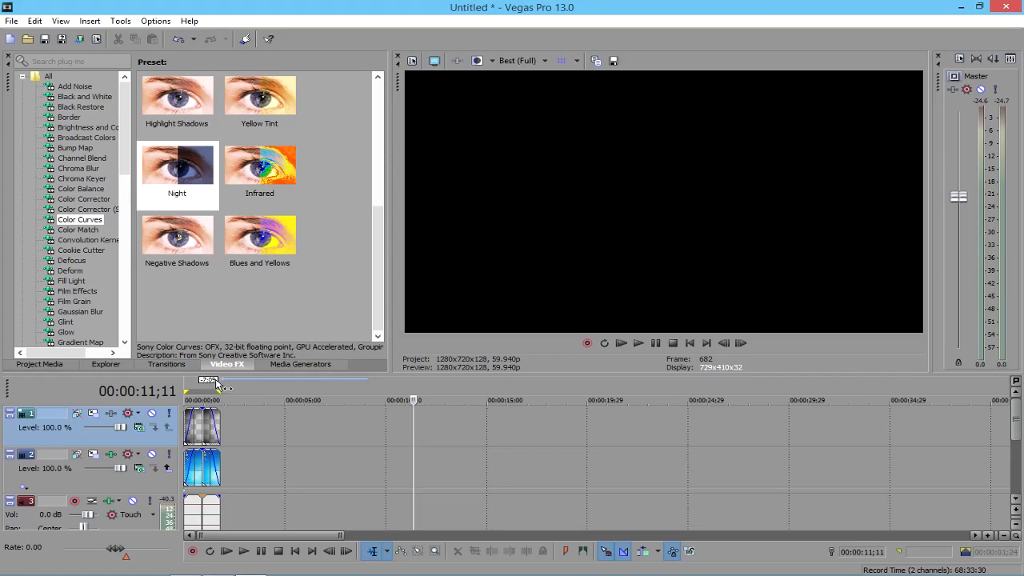
key("ctrl+a")
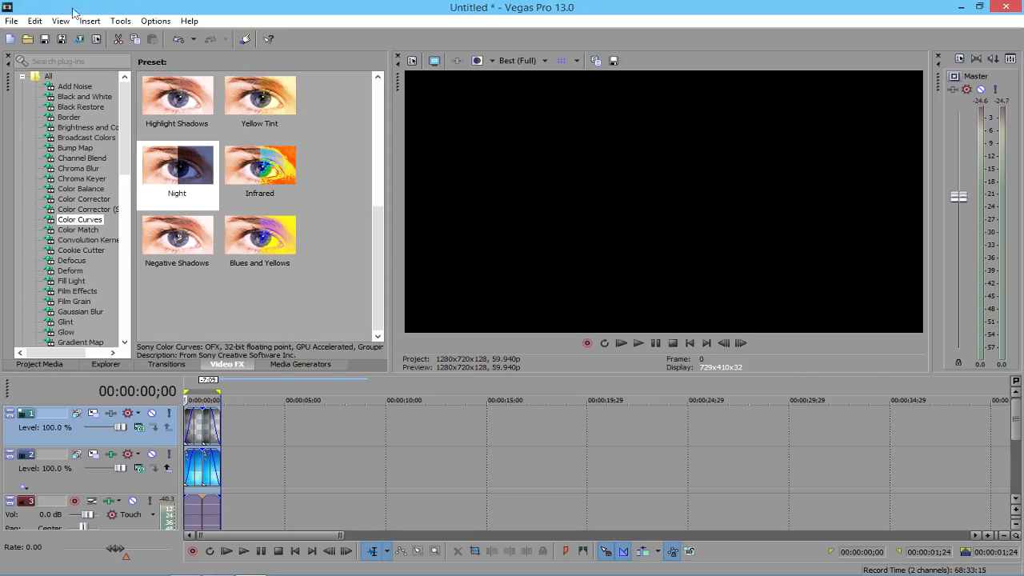
Step: Open the Render As settings and collapse the Sony MXF template group in the output formats
left_click(12, 21)
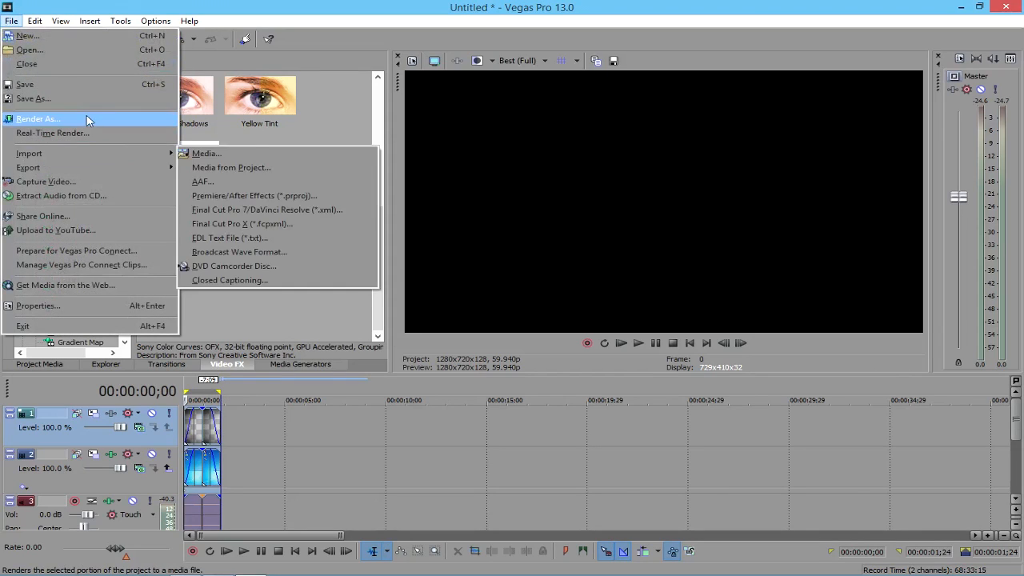
left_click(32, 120)
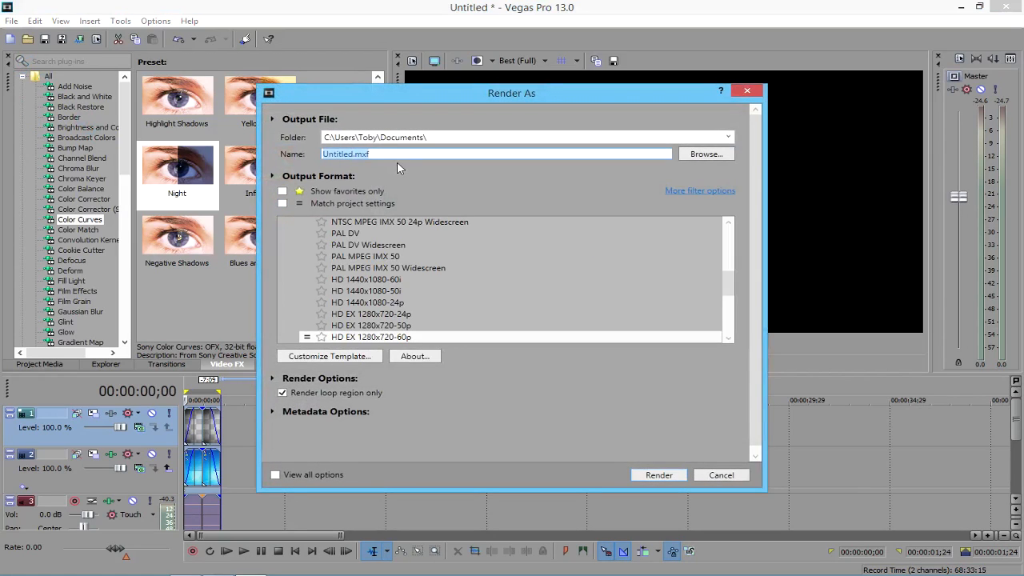
scroll(719, 284, "up", 5)
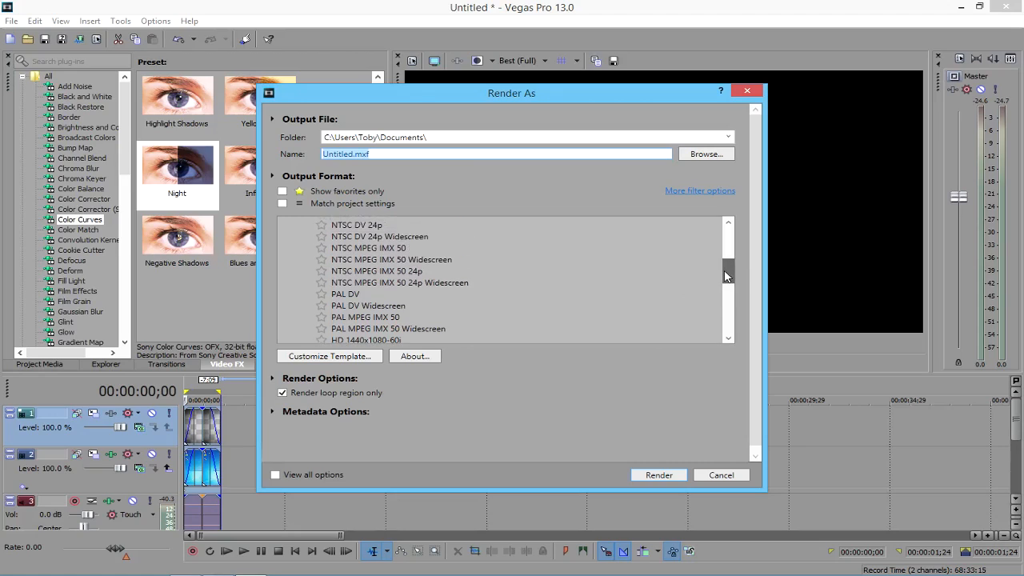
left_click(283, 294)
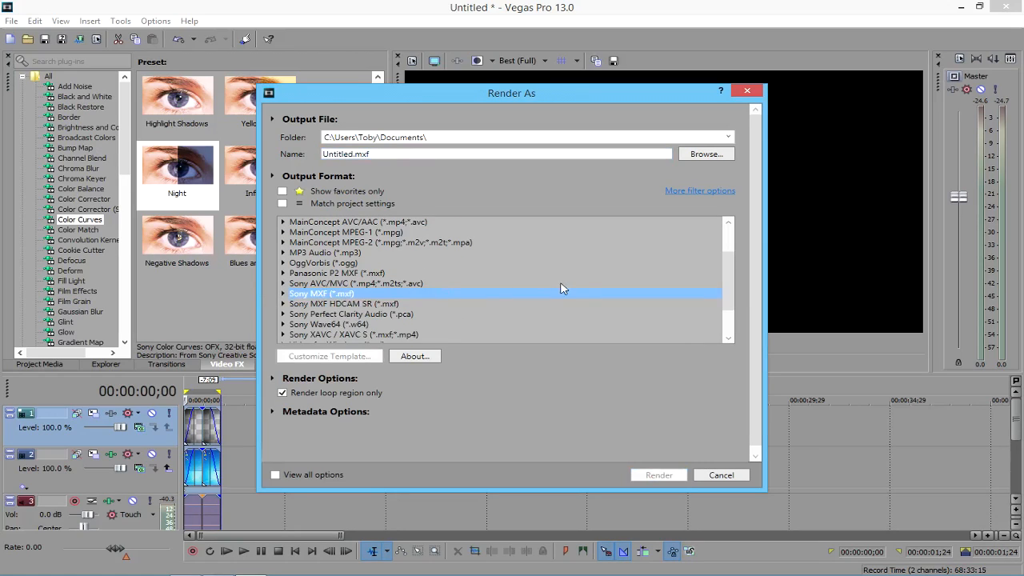
left_click_drag(724, 288, 725, 280)
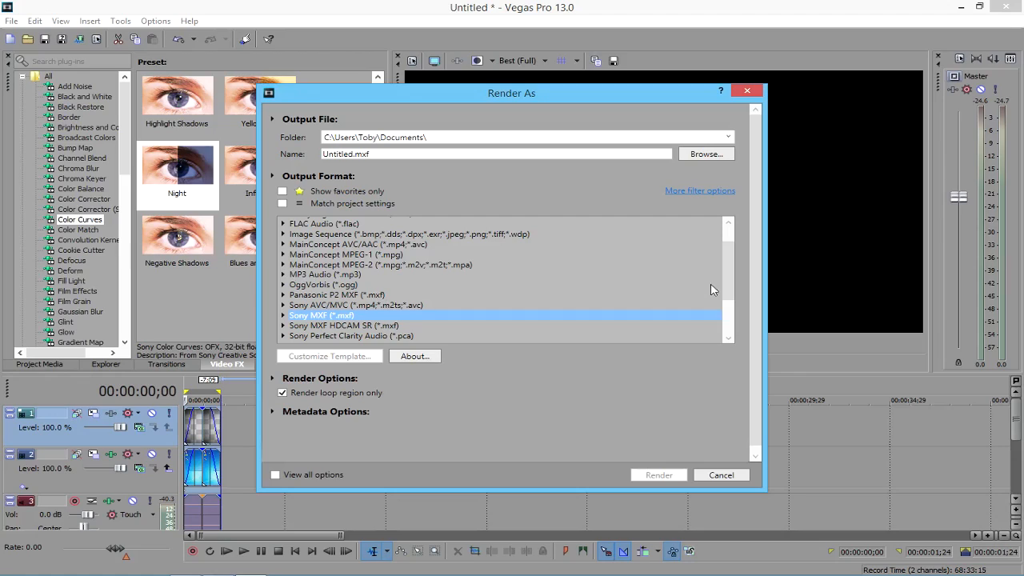
left_click_drag(734, 287, 730, 266)
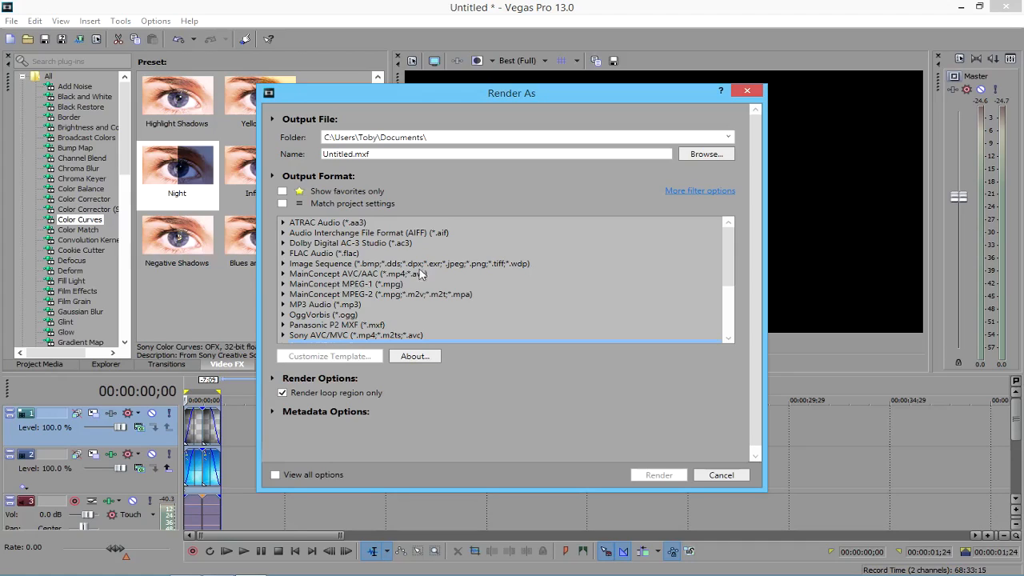
Step: Mark the MainConcept AVC/AAC template Internet HD 720p as a favorite and select it as the output format
left_click(283, 275)
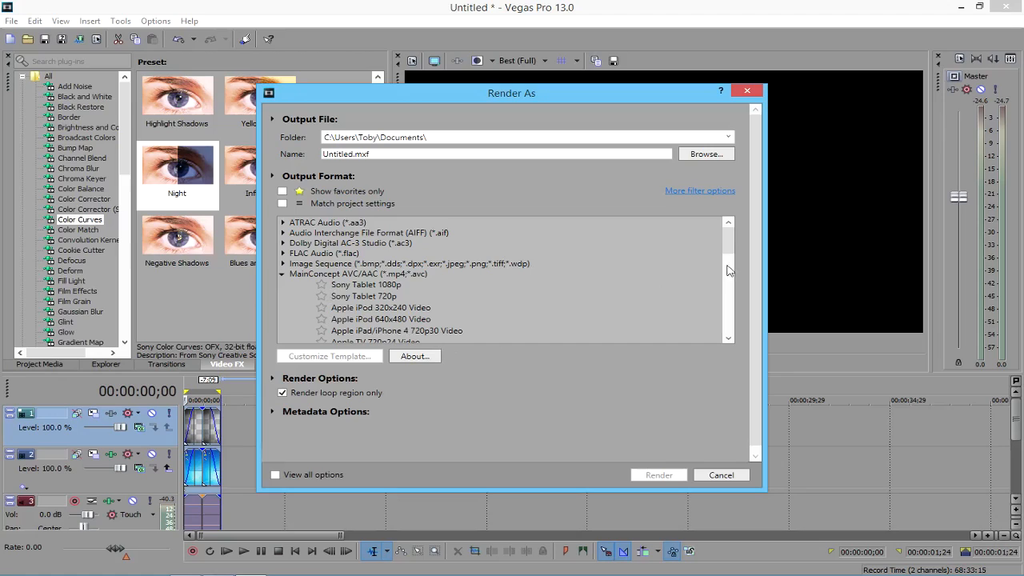
scroll(728, 270, "down", 3)
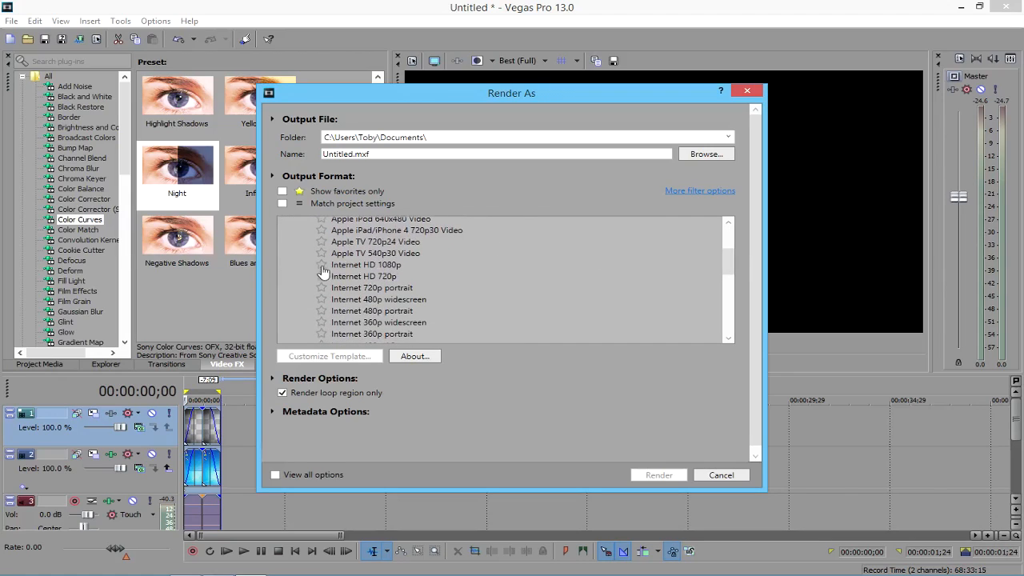
left_click(321, 276)
left_click(408, 276)
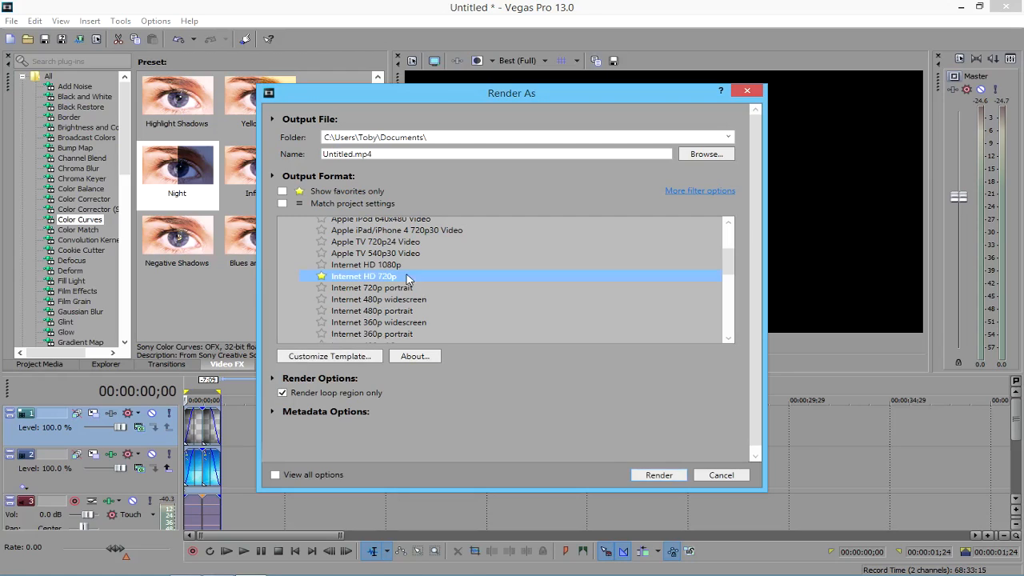
Step: Open the Internet HD 720p template's custom settings and review the frame size and profile options, keeping HD 720 (1280x720) and Main
left_click(340, 357)
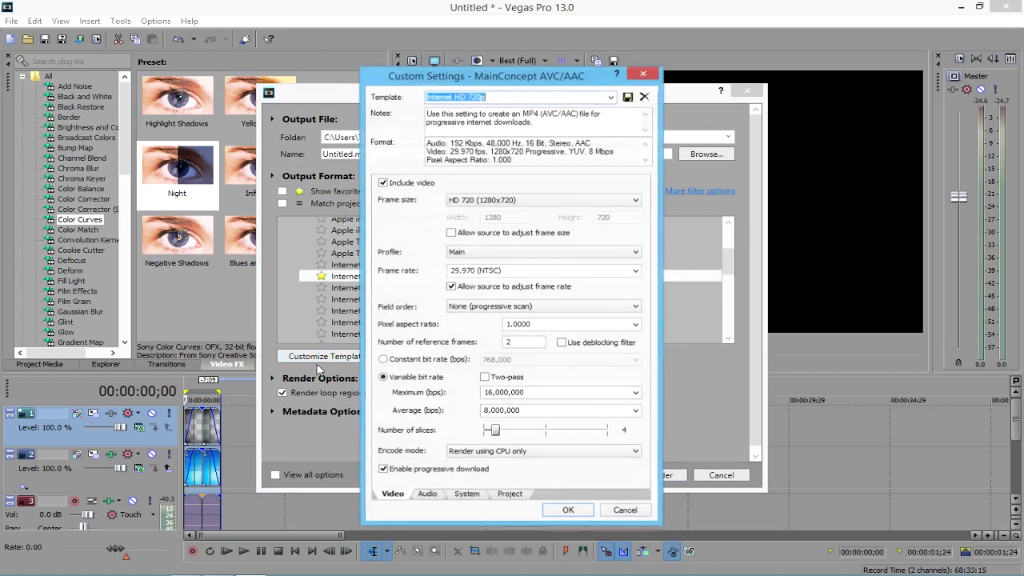
left_click(618, 514)
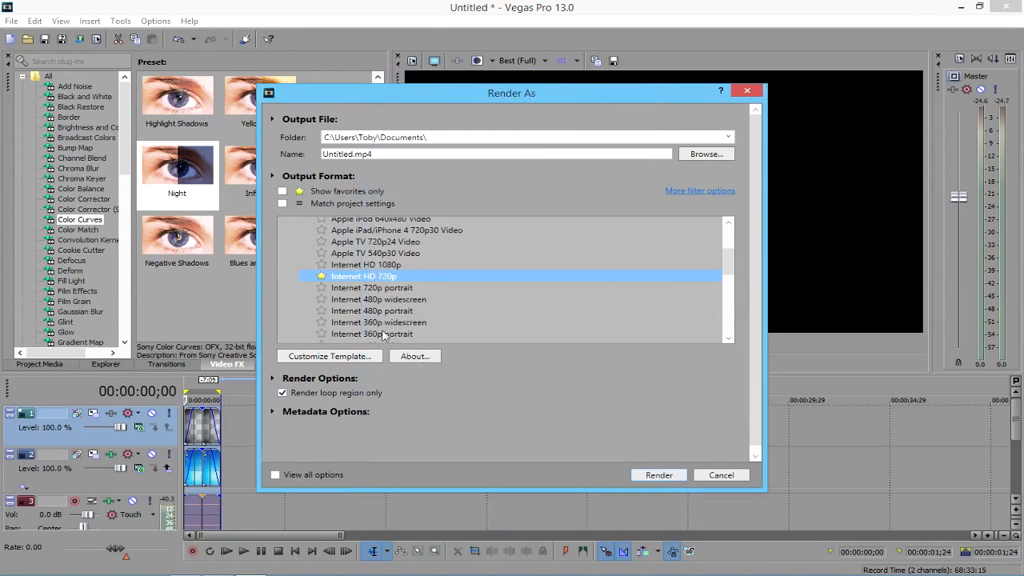
left_click(336, 356)
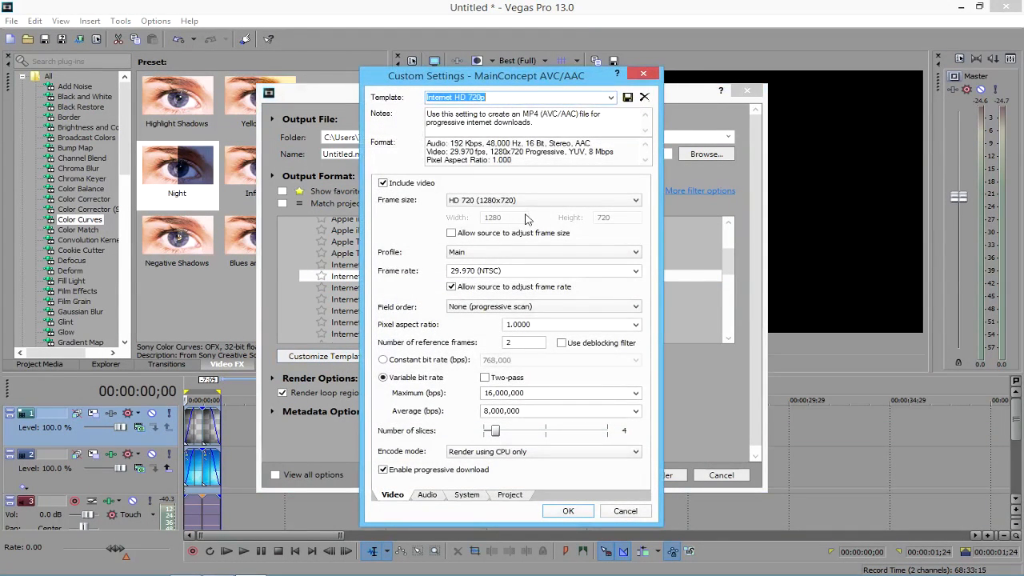
left_click(528, 200)
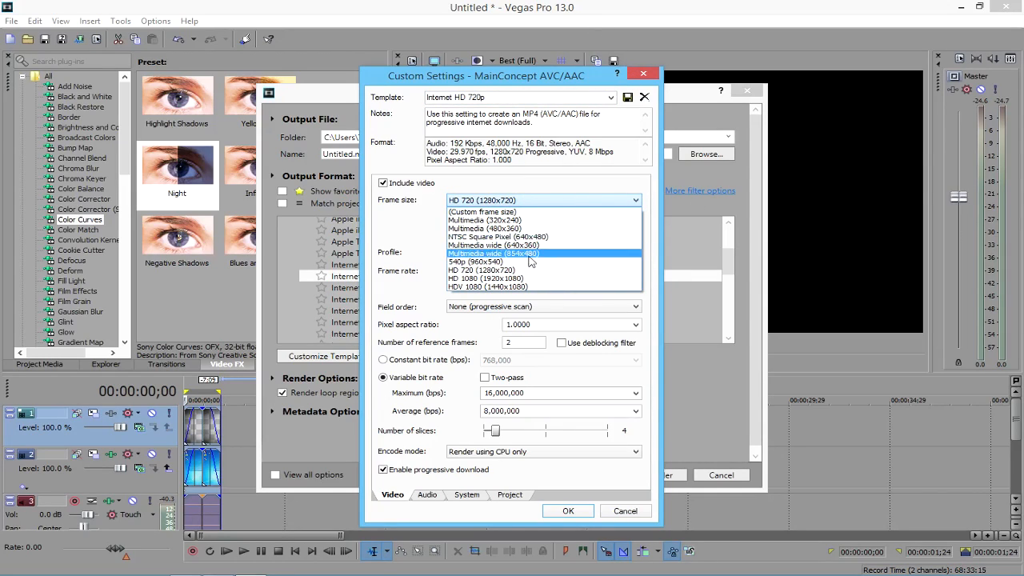
left_click(504, 203)
left_click(504, 203)
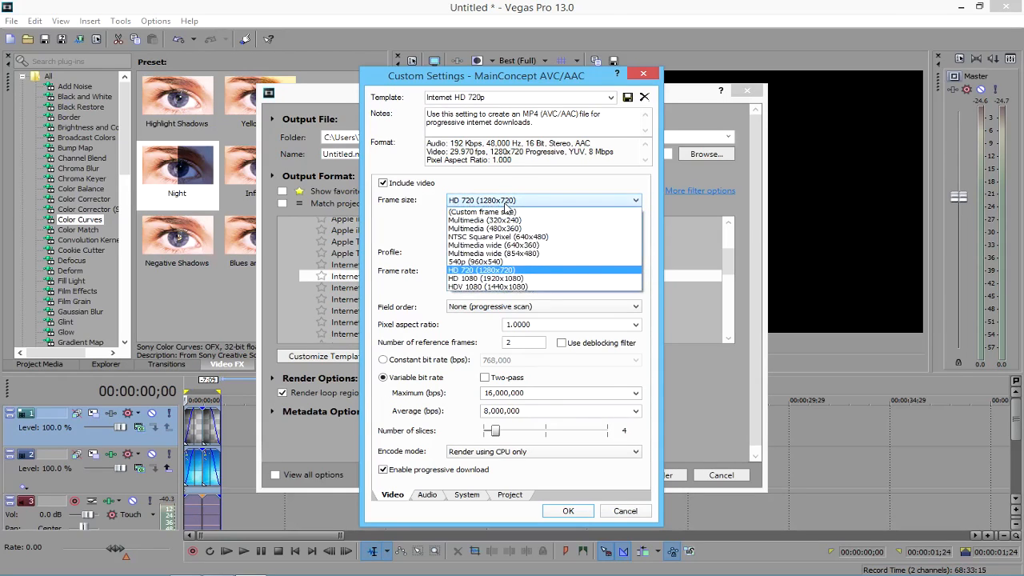
left_click(520, 205)
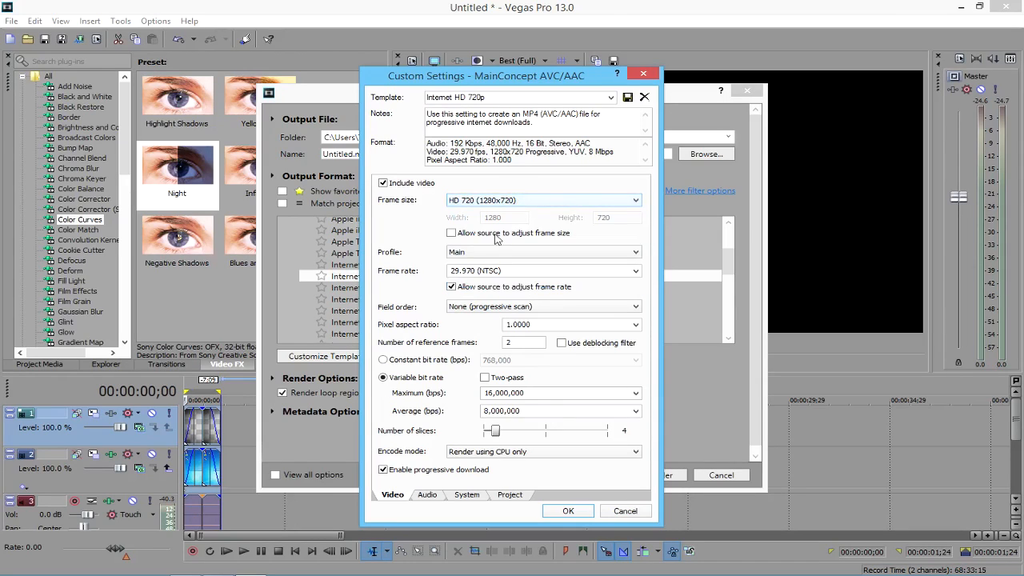
left_click(492, 254)
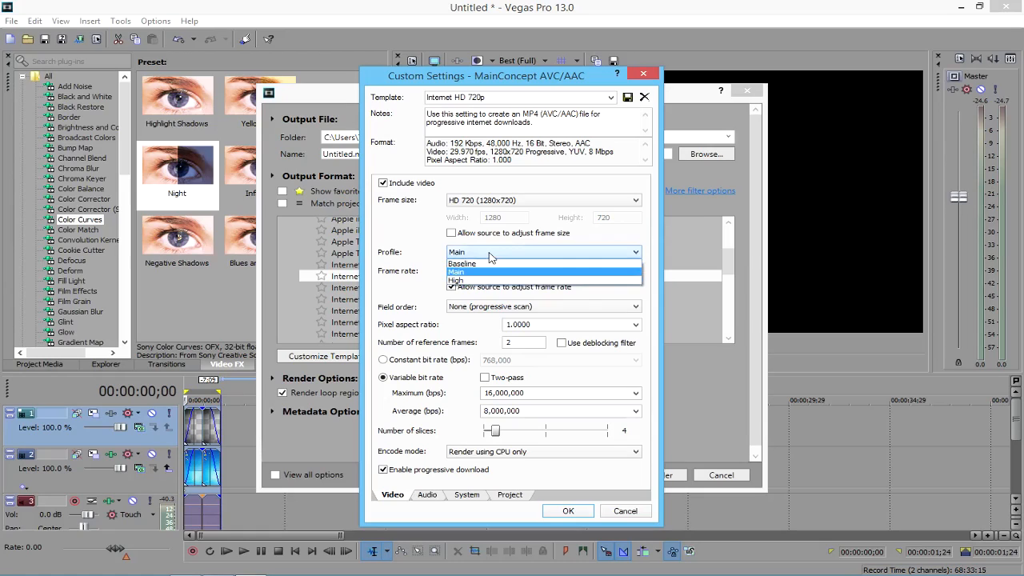
left_click(491, 254)
Step: Set the render frame rate to 59.940 and turn off Allow source to adjust frame rate
left_click(503, 273)
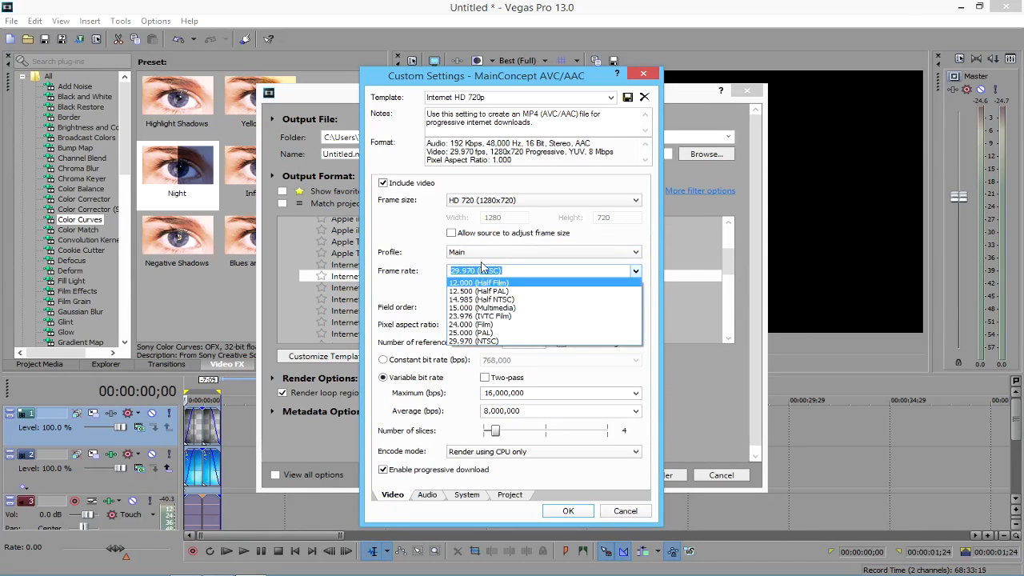
type("59.940")
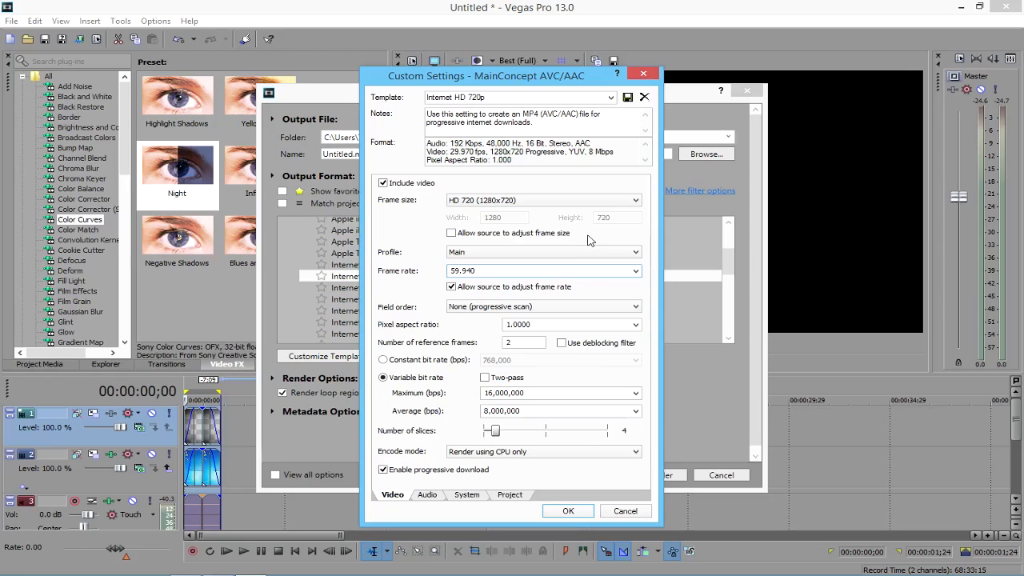
left_click(529, 288)
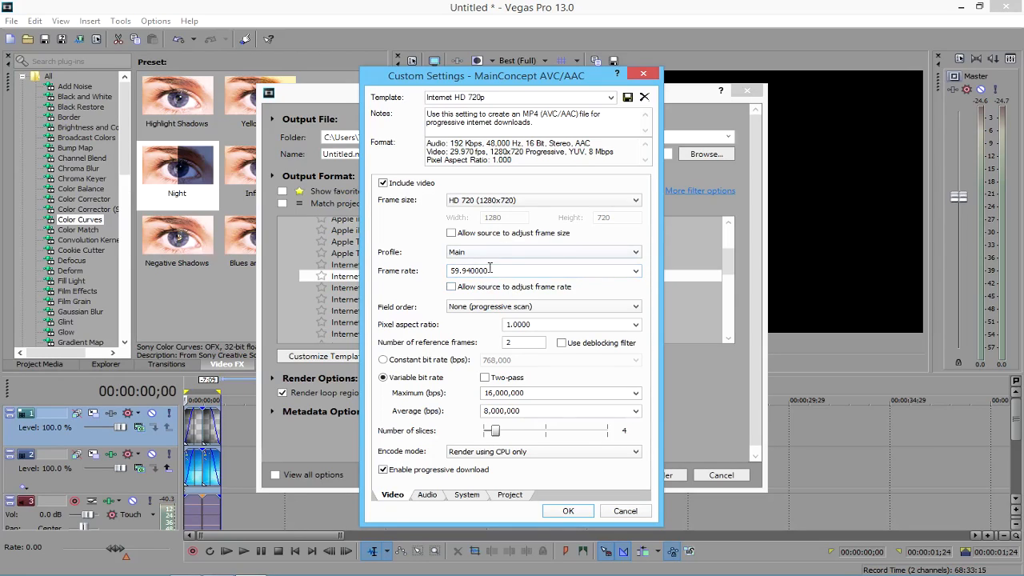
double_click(478, 270)
left_click(496, 271)
left_click_drag(484, 270, 467, 271)
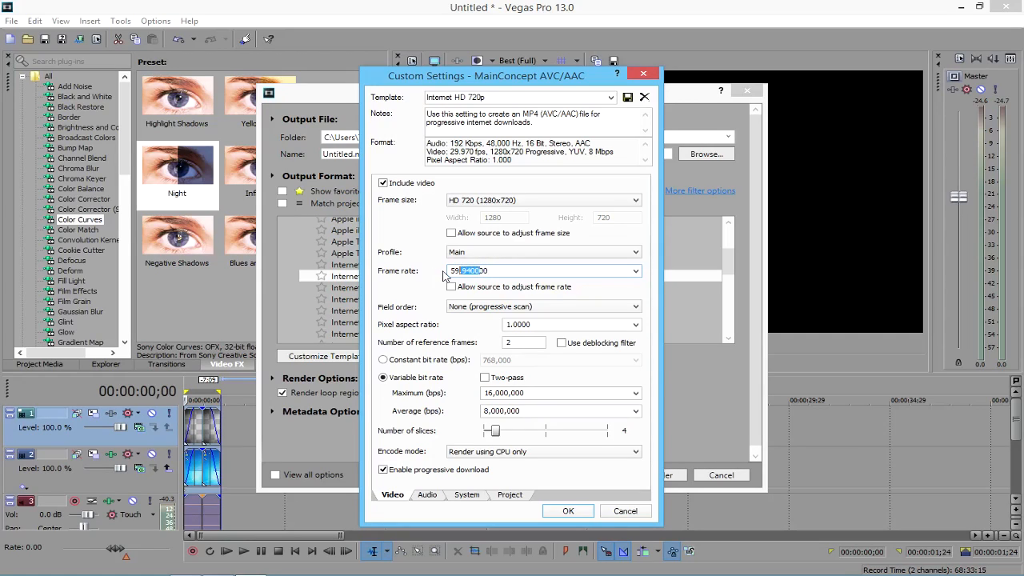
left_click(497, 271)
Step: Check the field order, pixel aspect ratio and number of reference frames, keeping None (progressive scan) as the field order
left_click(517, 309)
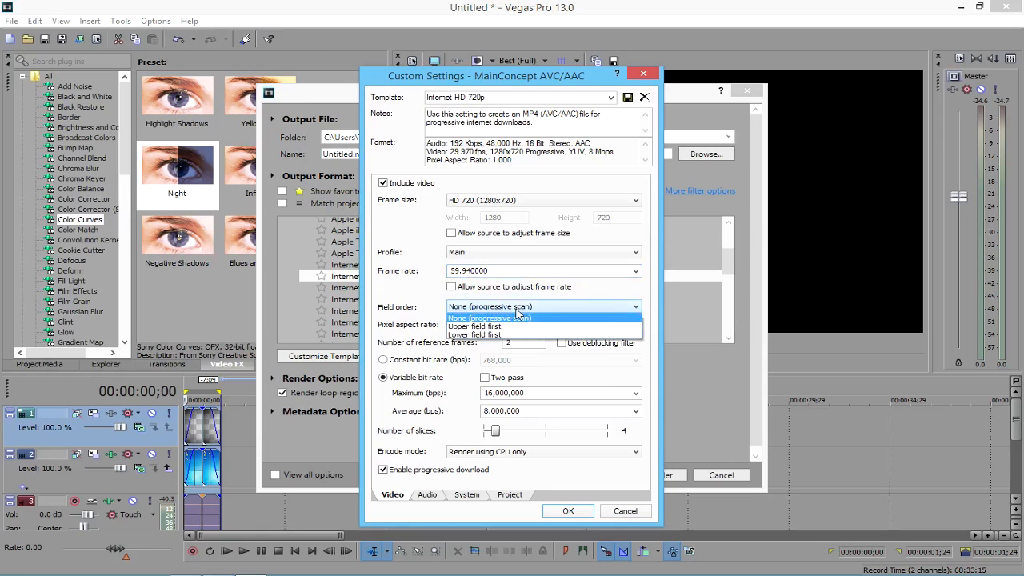
left_click(517, 309)
left_click(517, 309)
left_click(520, 318)
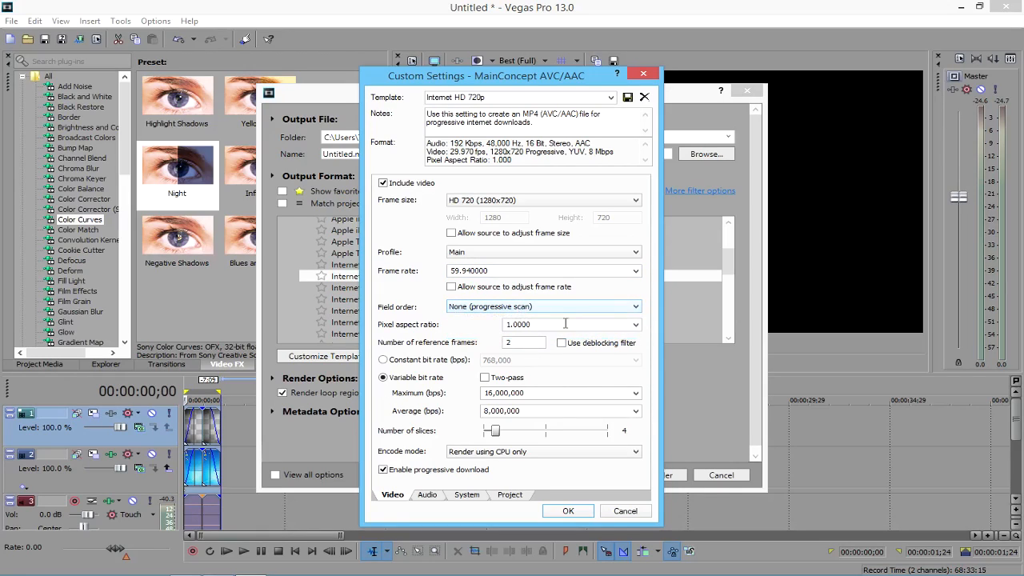
left_click(635, 324)
left_click(635, 324)
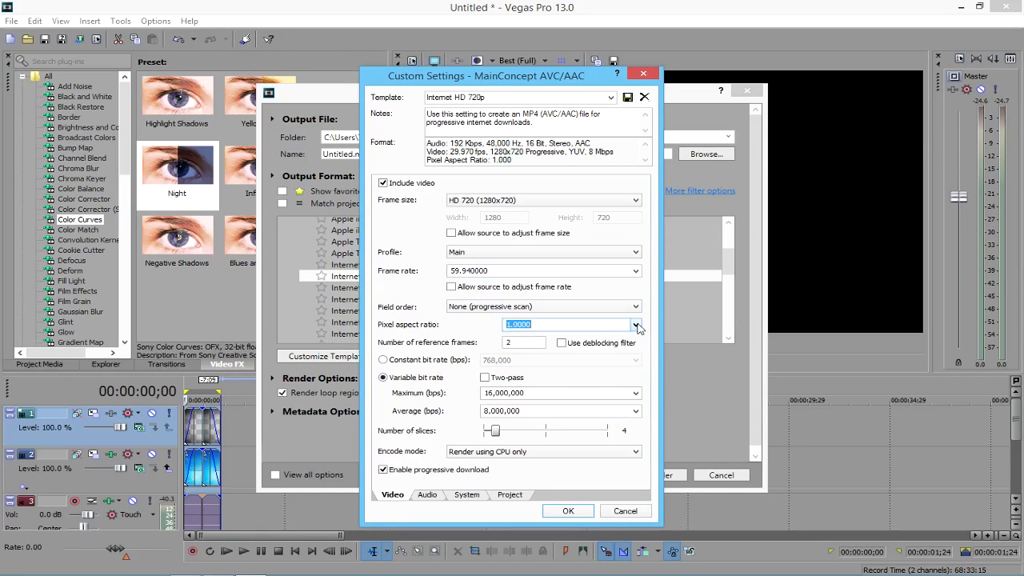
left_click(527, 343)
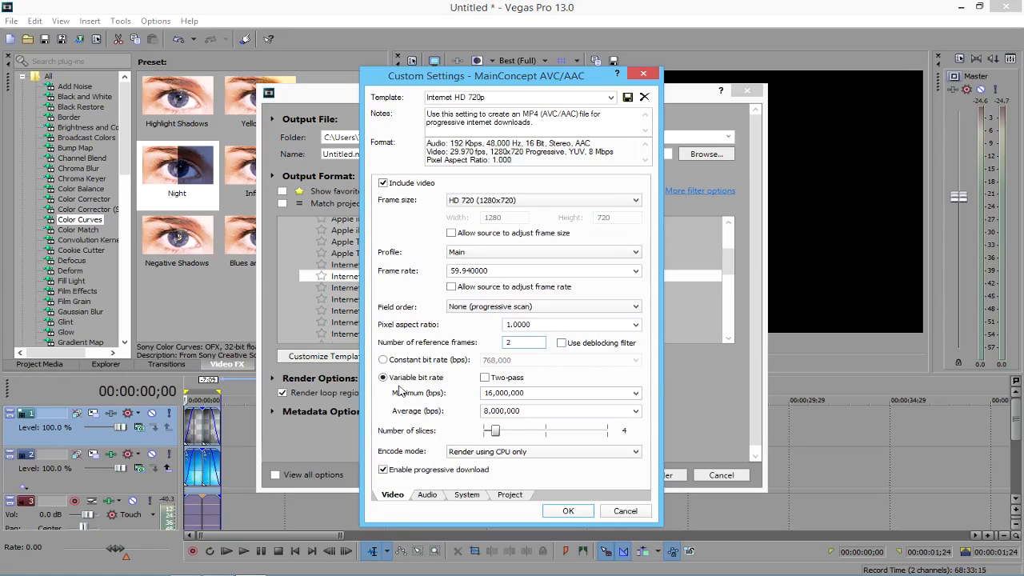
Step: Set both the maximum and the average variable bit rate to 10,000,000 bps
left_click(638, 394)
left_click(536, 452)
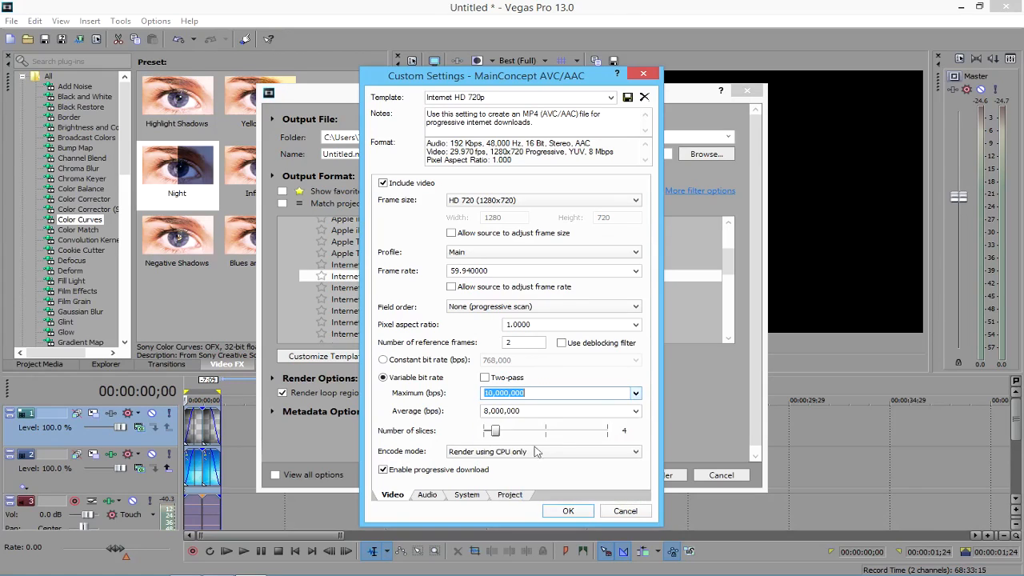
left_click(638, 411)
left_click(485, 432)
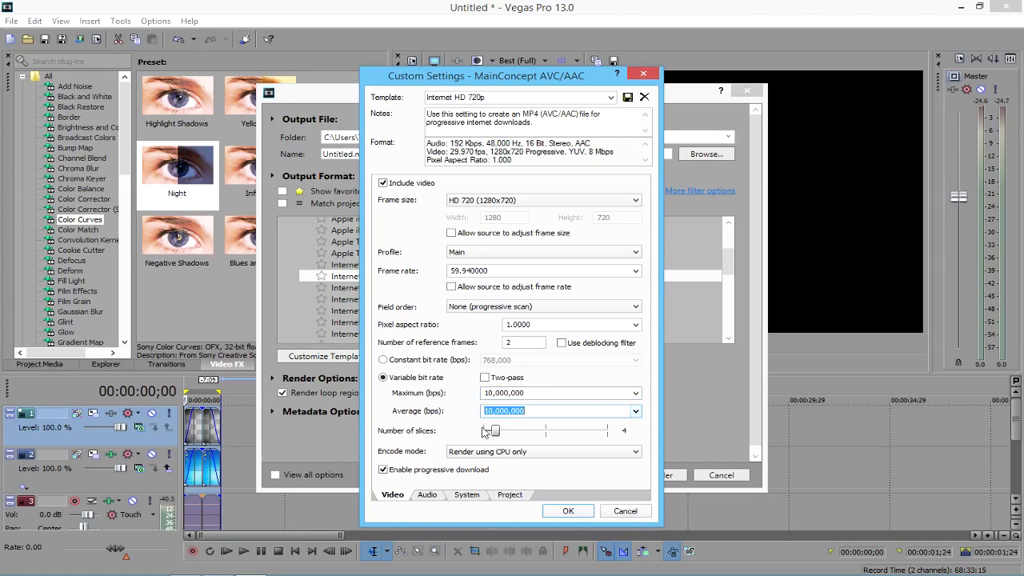
Step: Look through the preset constant bit rate values and return the template to variable bit rate
left_click(413, 360)
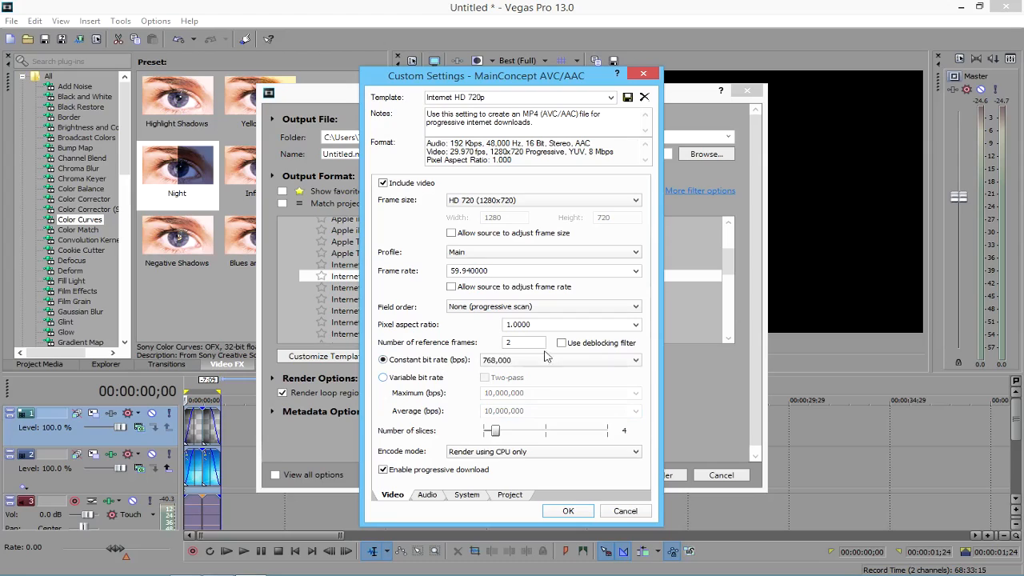
left_click(550, 361)
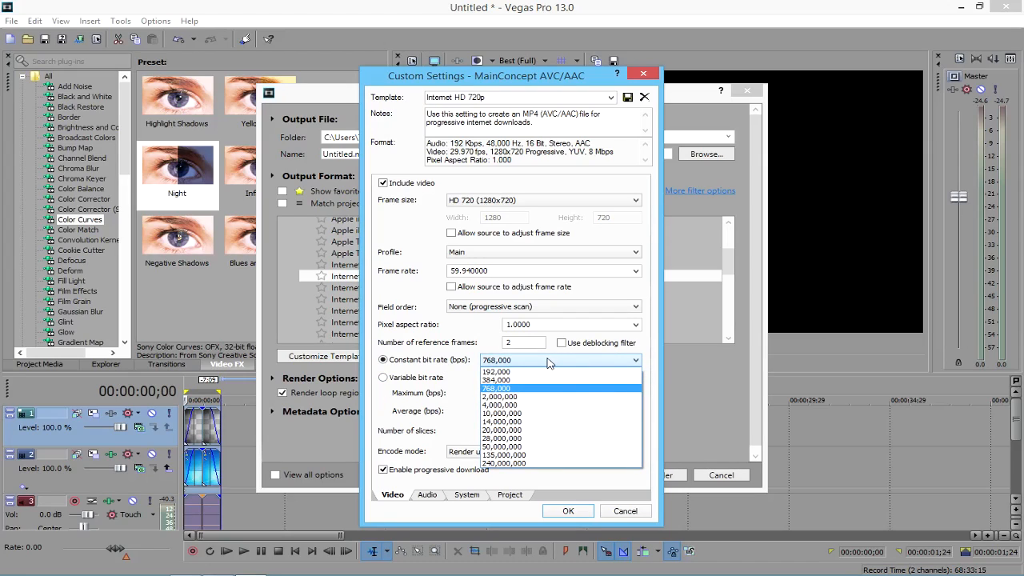
left_click(549, 362)
left_click(400, 379)
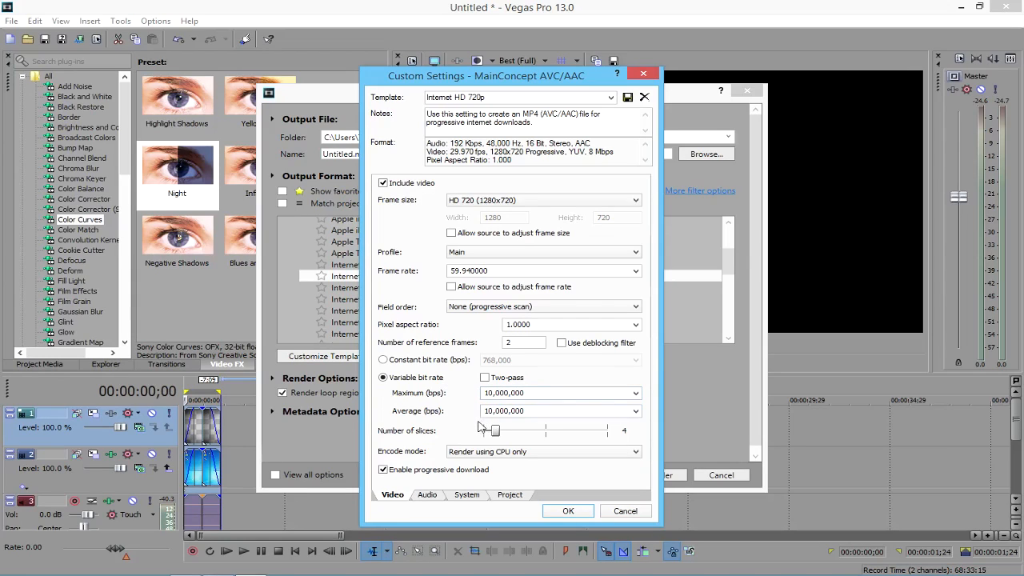
Step: Check the GPU support and set the encode mode to Render using OpenCL if available
left_click(518, 453)
left_click(519, 464)
left_click(475, 496)
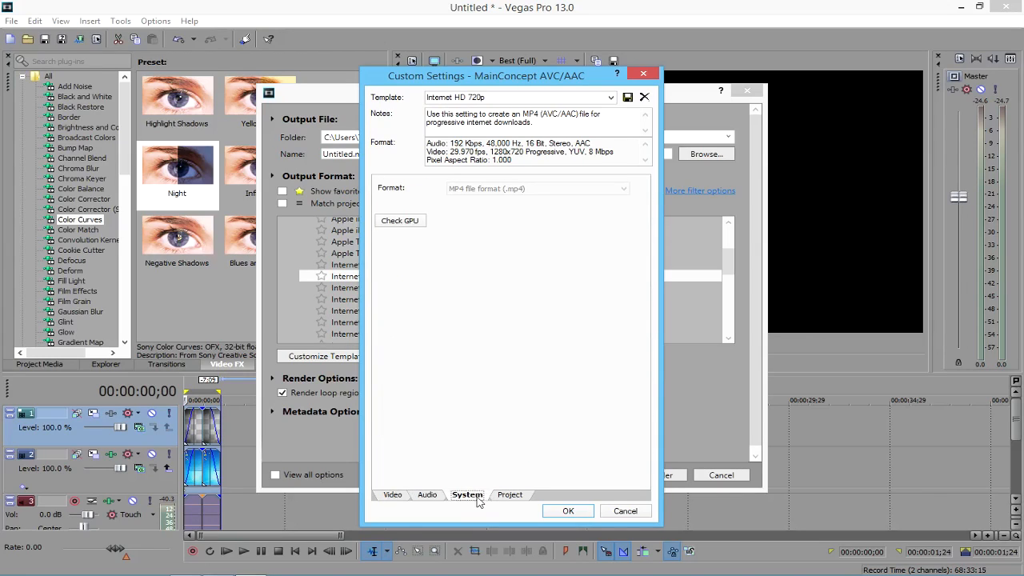
left_click(414, 226)
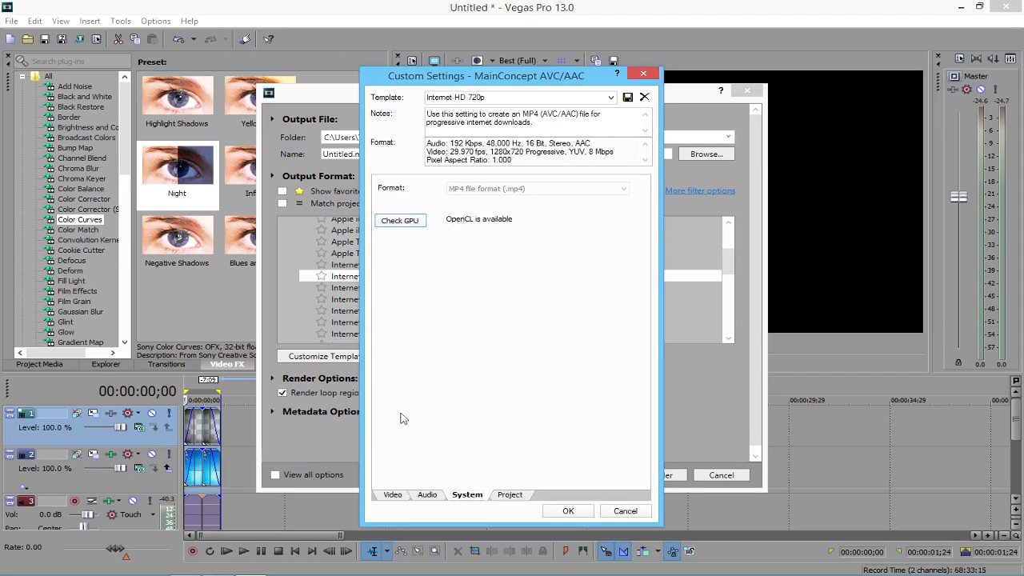
left_click(381, 495)
left_click(533, 453)
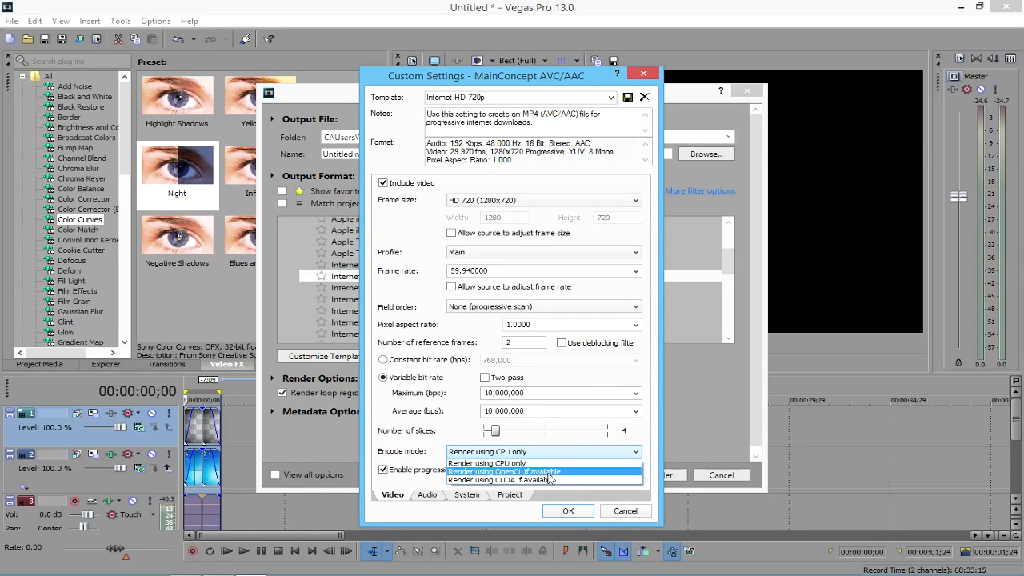
left_click(550, 474)
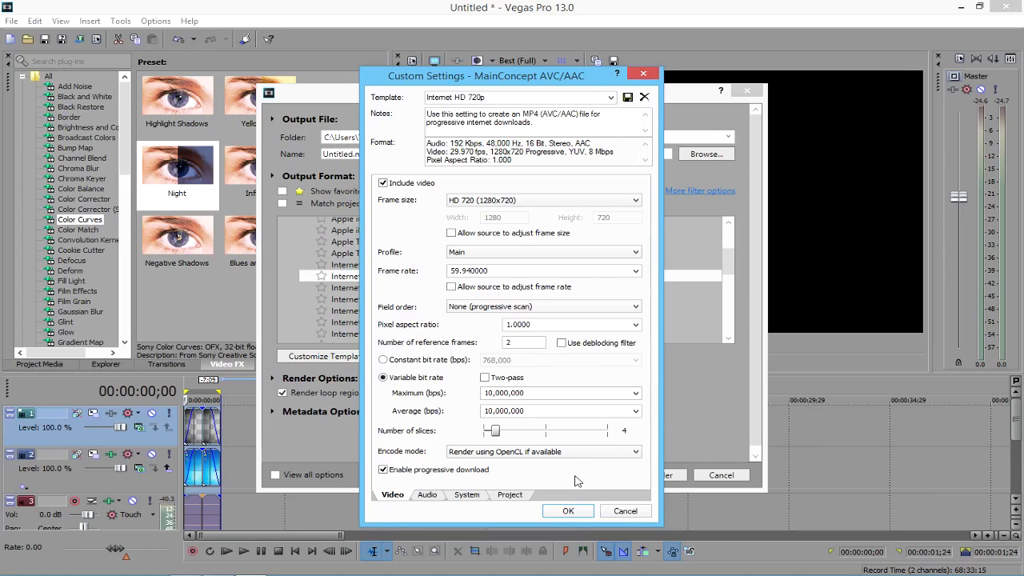
Step: Review the encode mode choices, keeping Render using OpenCL if available
left_click(566, 453)
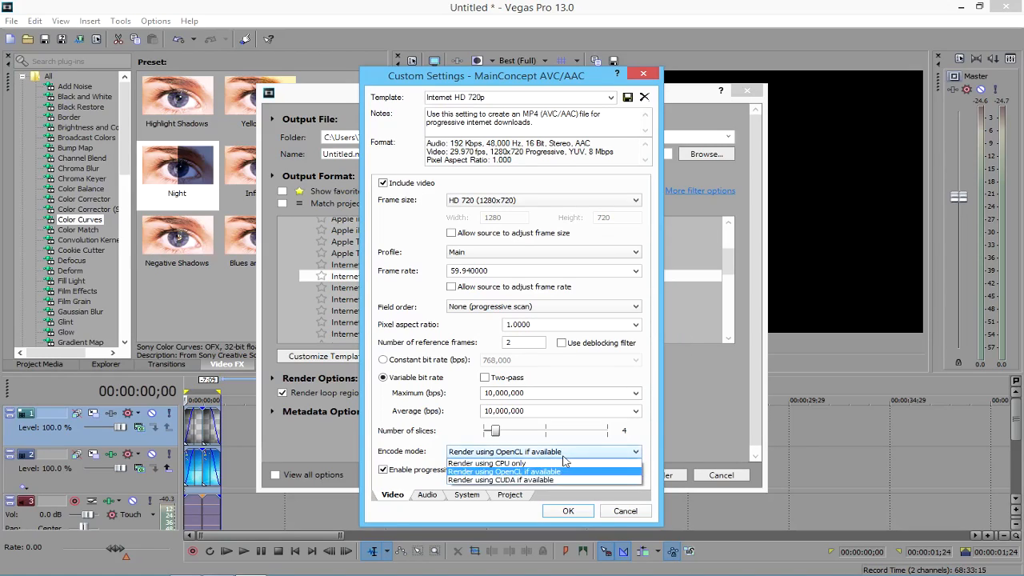
left_click(541, 474)
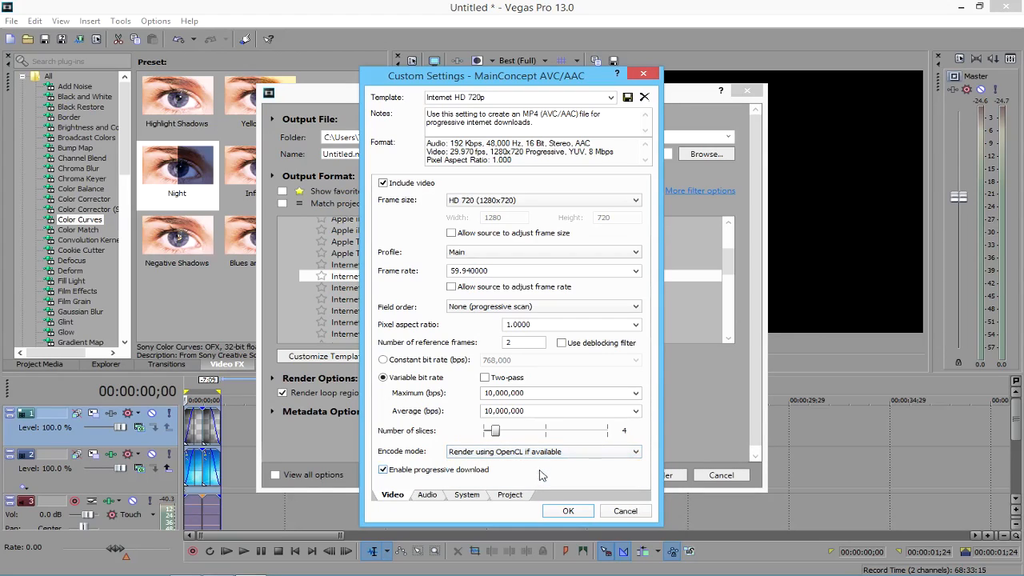
left_click(533, 457)
left_click(533, 457)
left_click(467, 455)
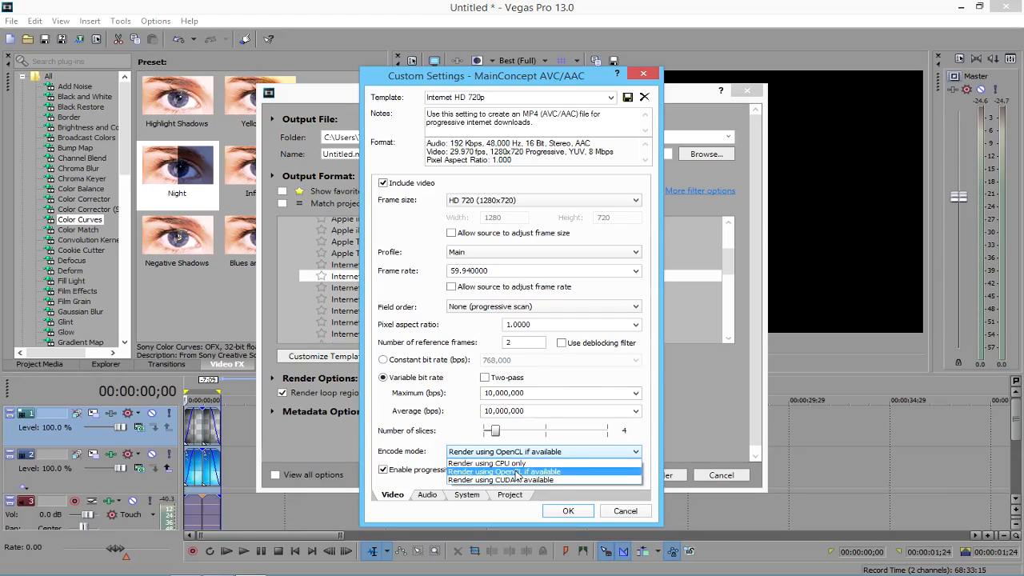
left_click(521, 472)
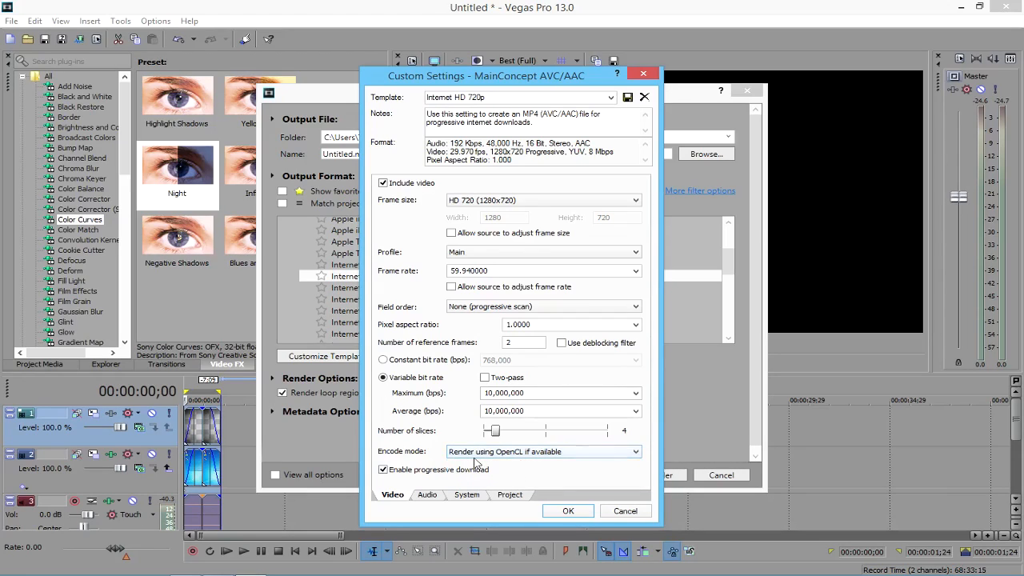
left_click(509, 452)
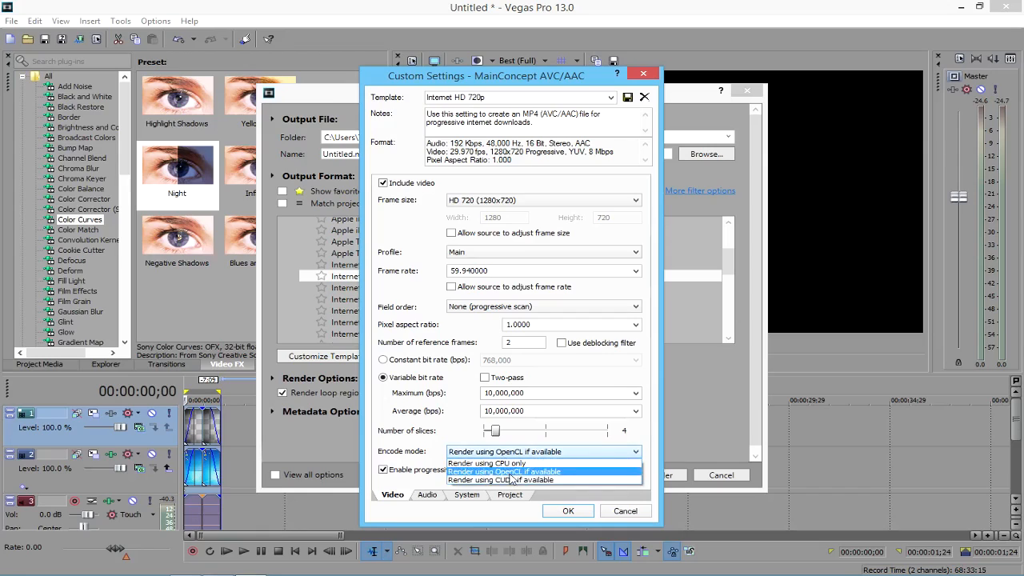
left_click(527, 470)
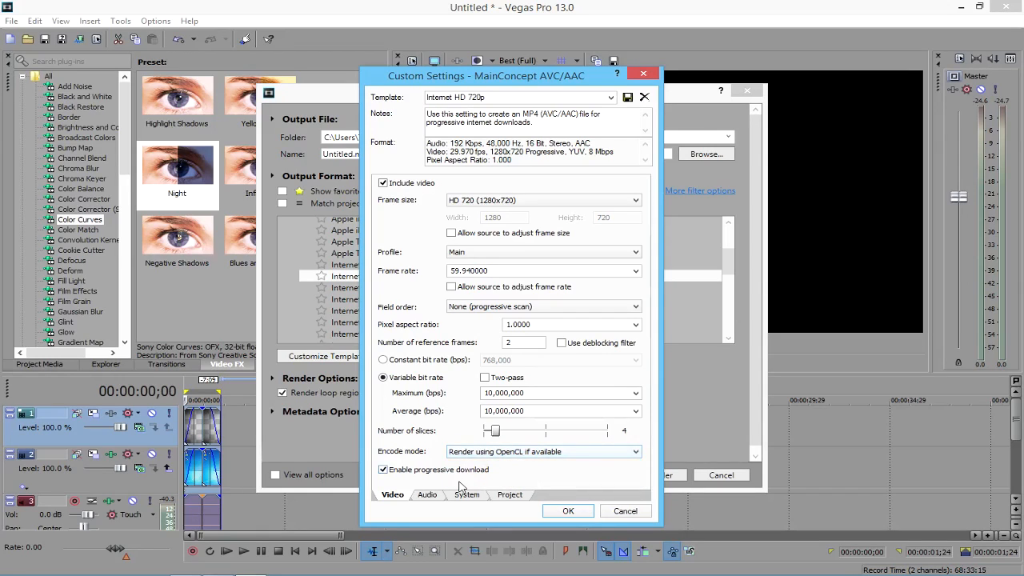
left_click(524, 457)
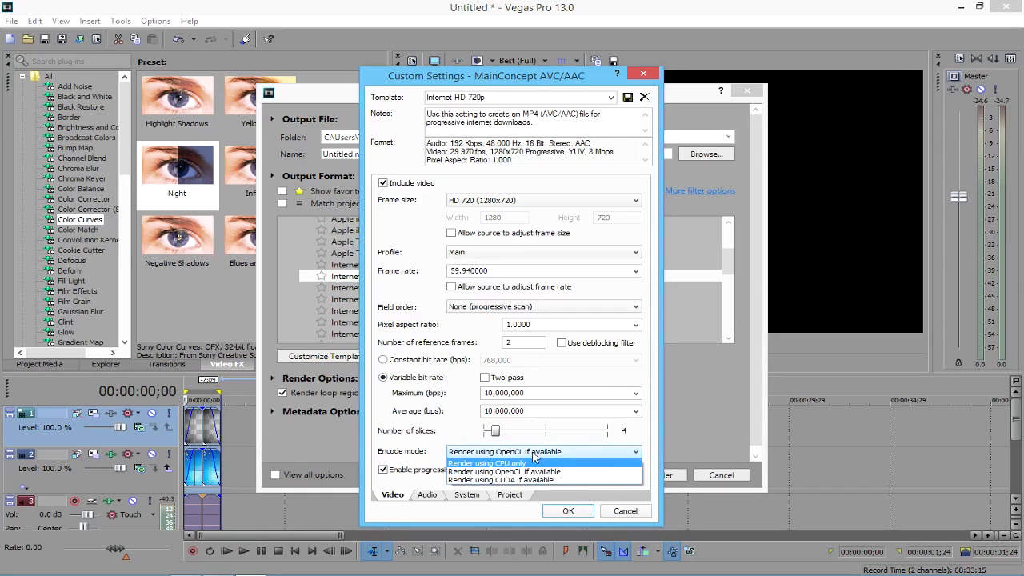
left_click(533, 453)
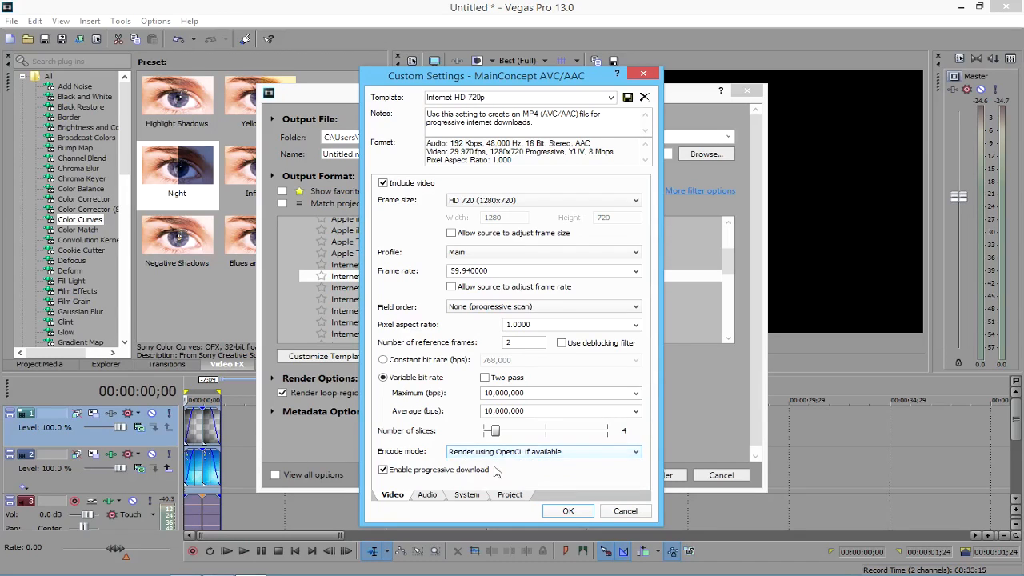
Step: Review the template's audio settings, keeping Include audio on, the 48,000 Hz sample rate and the 192,000 bps bit rate
left_click(428, 495)
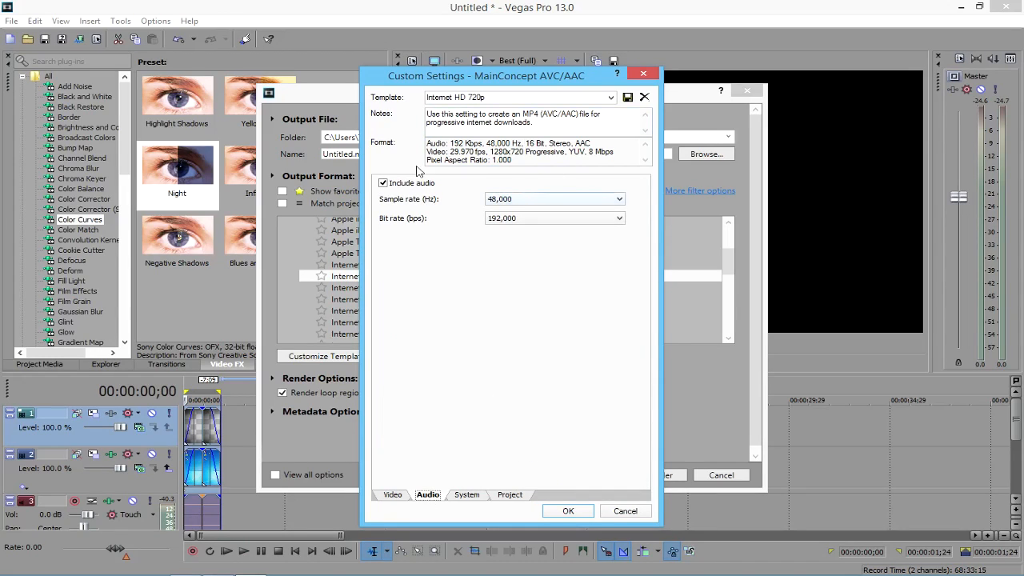
left_click(393, 497)
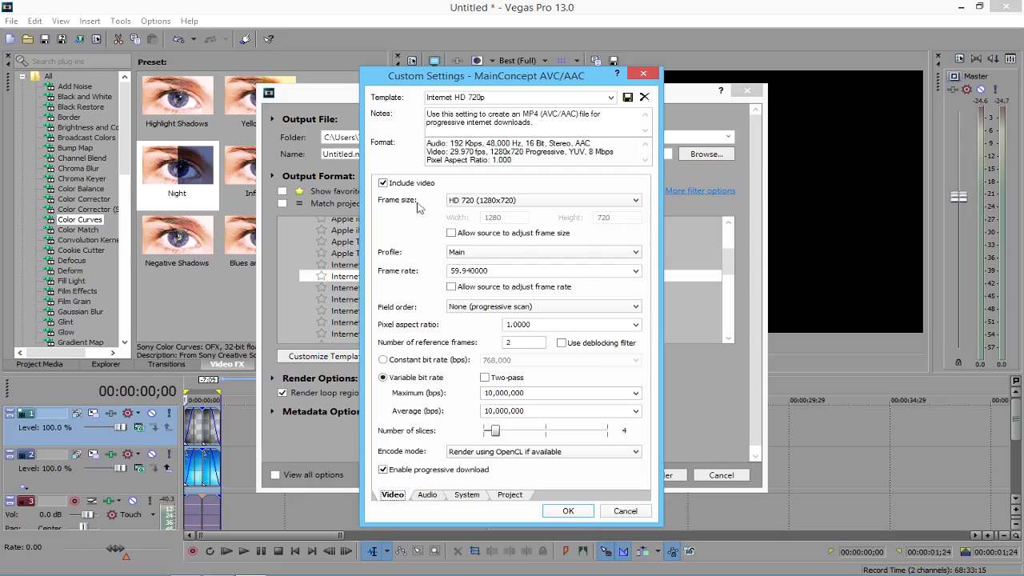
left_click(427, 495)
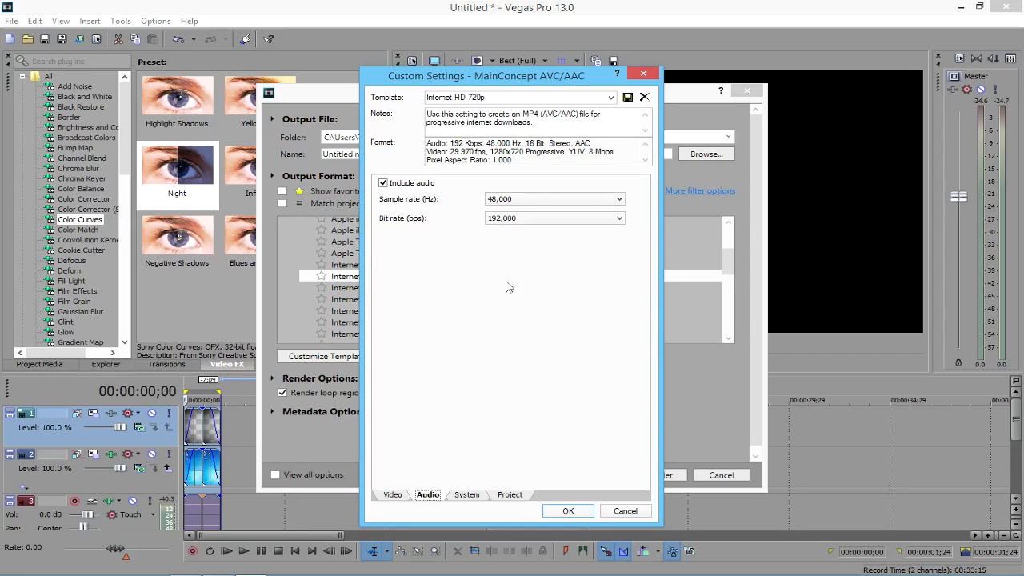
left_click(410, 182)
left_click(410, 184)
left_click(518, 202)
left_click(518, 200)
left_click(542, 219)
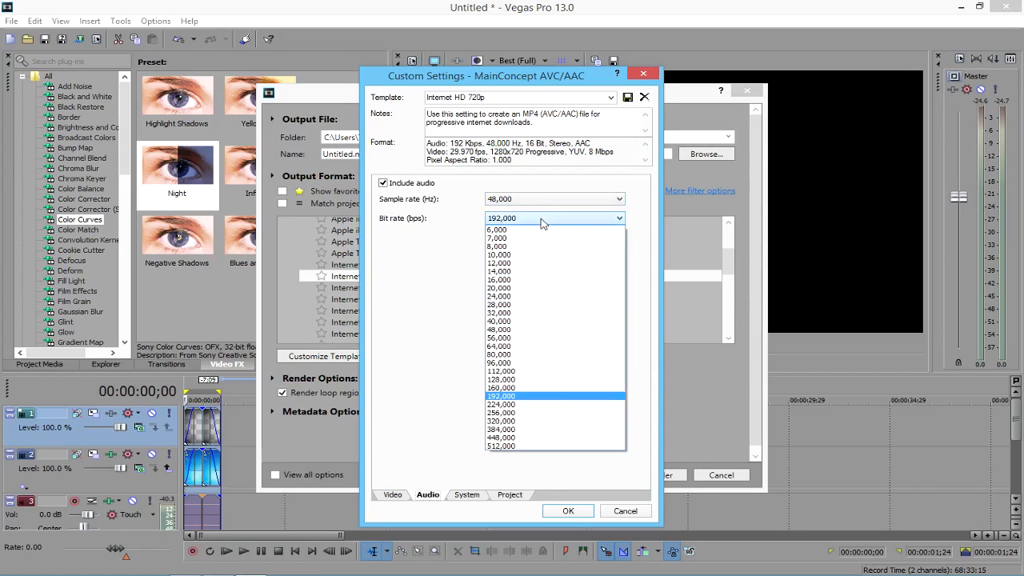
left_click(445, 405)
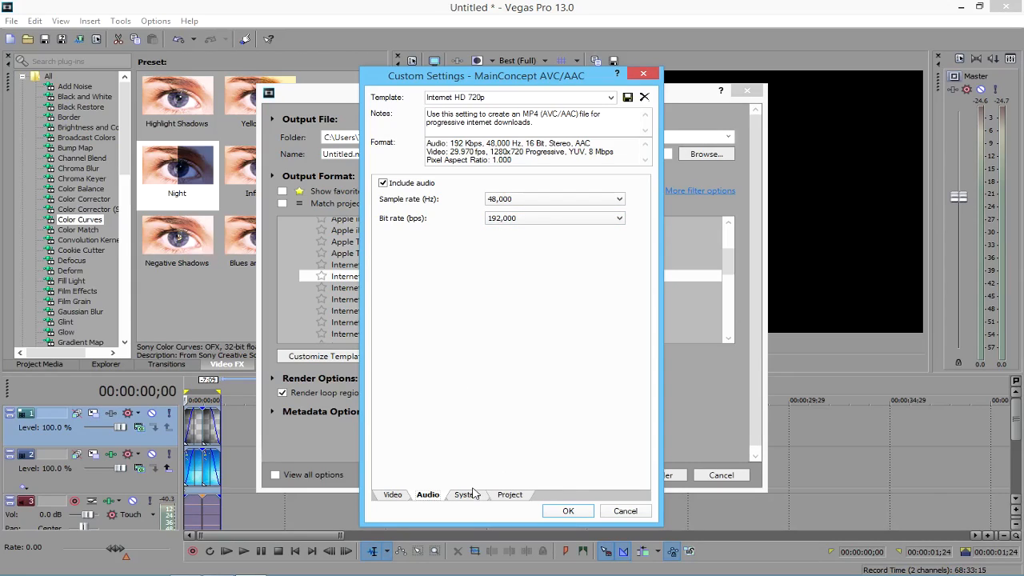
Step: Set the template's video rendering quality to Best in the project settings
left_click(472, 495)
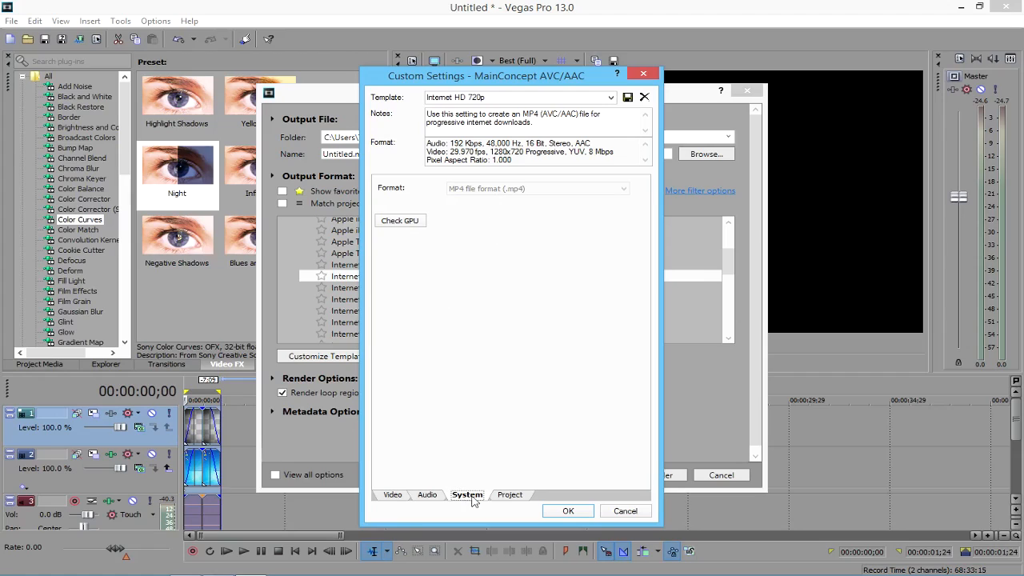
left_click(513, 496)
left_click(556, 190)
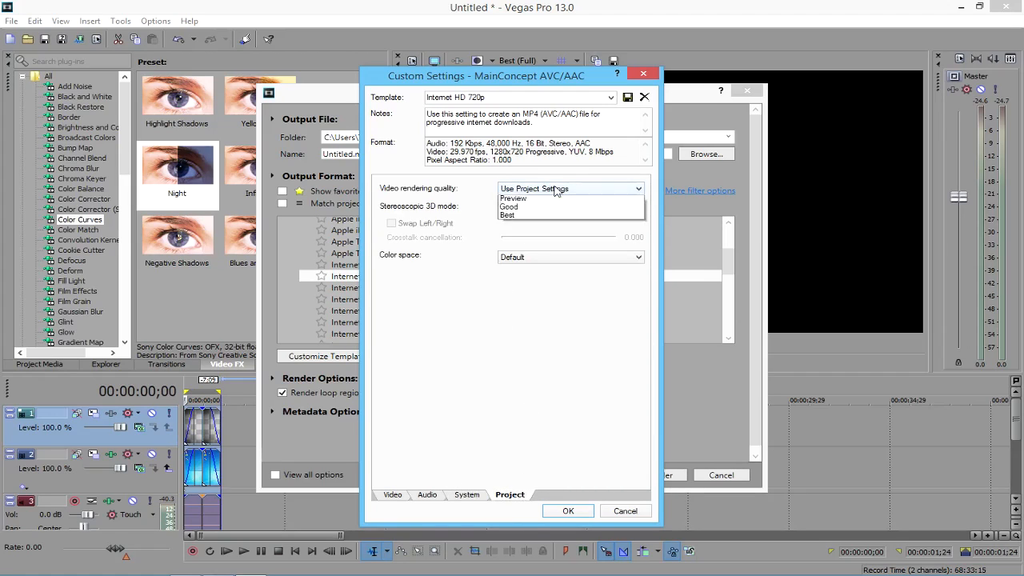
left_click(557, 190)
left_click(556, 190)
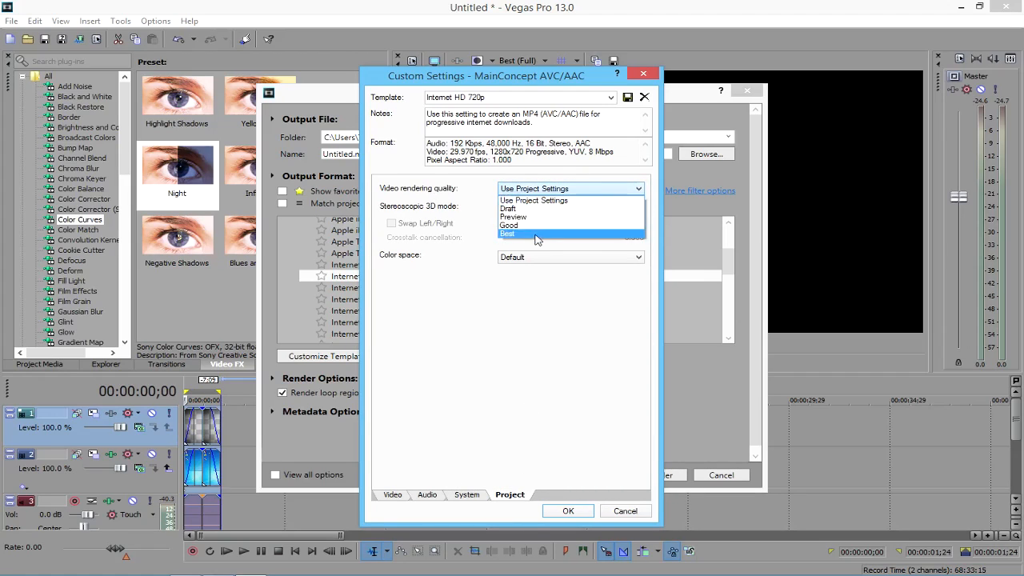
left_click(535, 234)
Step: Check the stereoscopic 3D mode and color space choices, keeping Use Project Settings and Default
left_click(549, 208)
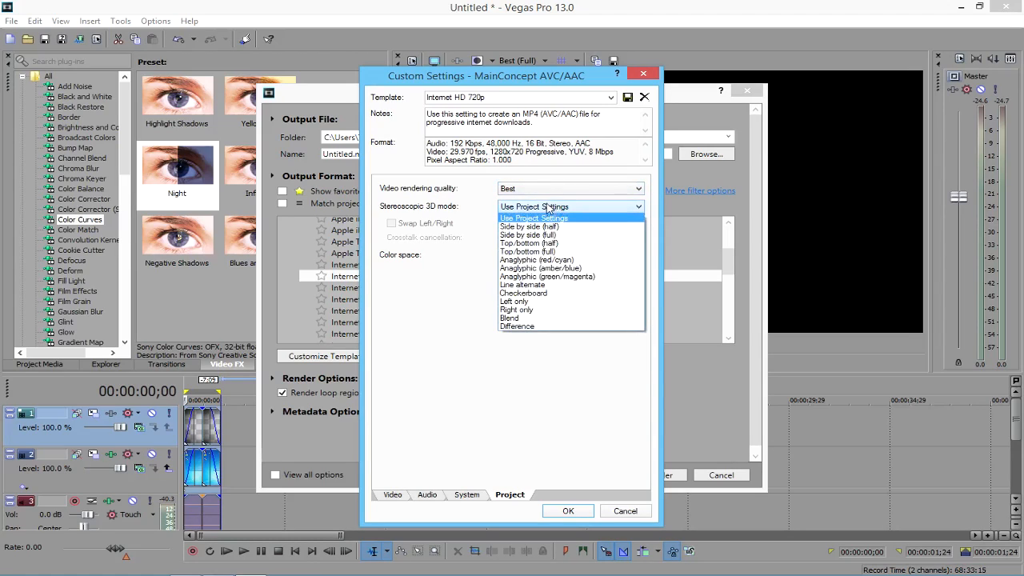
left_click(551, 217)
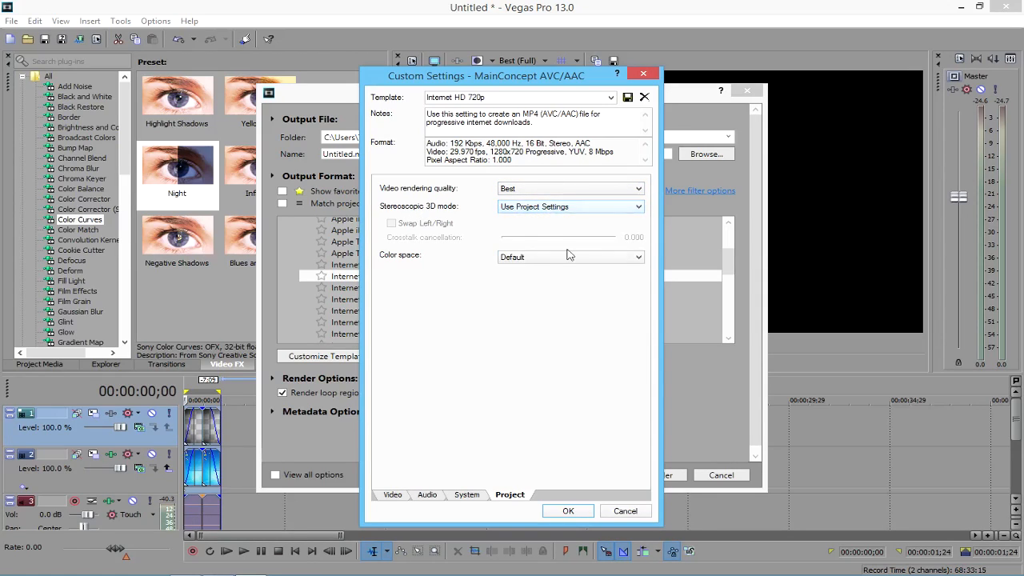
left_click(584, 258)
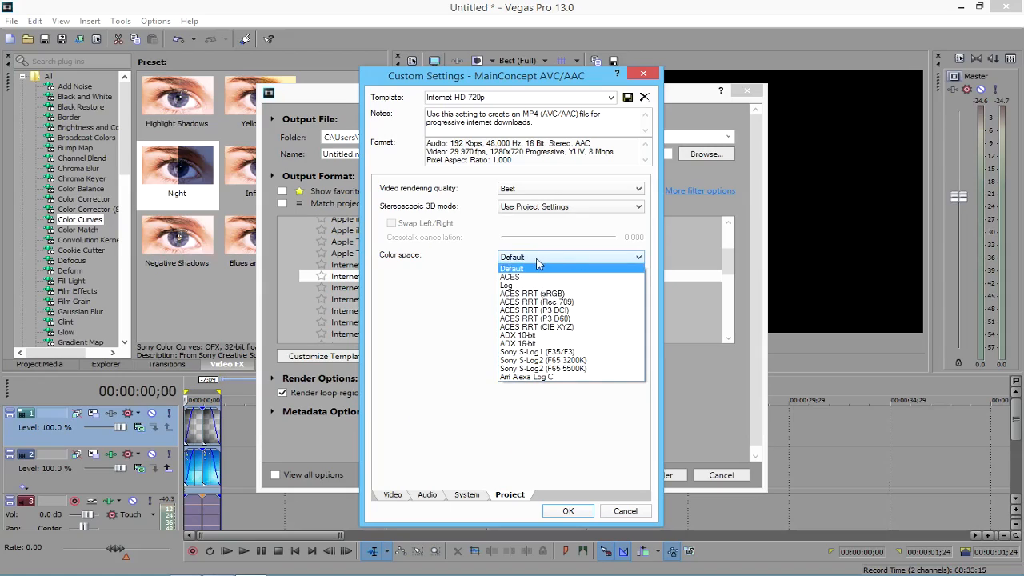
left_click(541, 267)
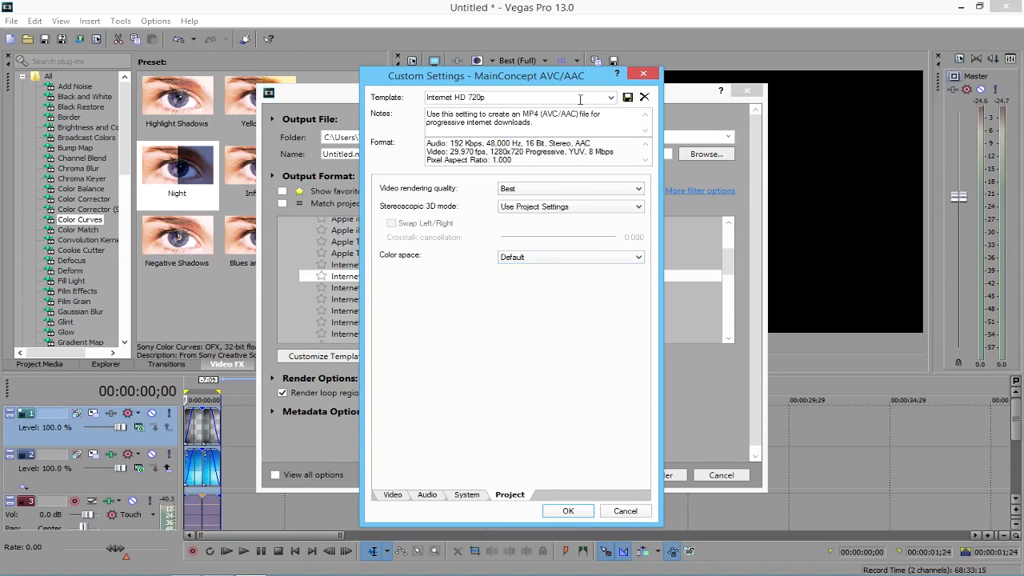
Step: Save the customized settings as a template named "Youtube!" and accept the custom settings after a look at the video options
left_click(577, 99)
type("Youtube!")
left_click(627, 97)
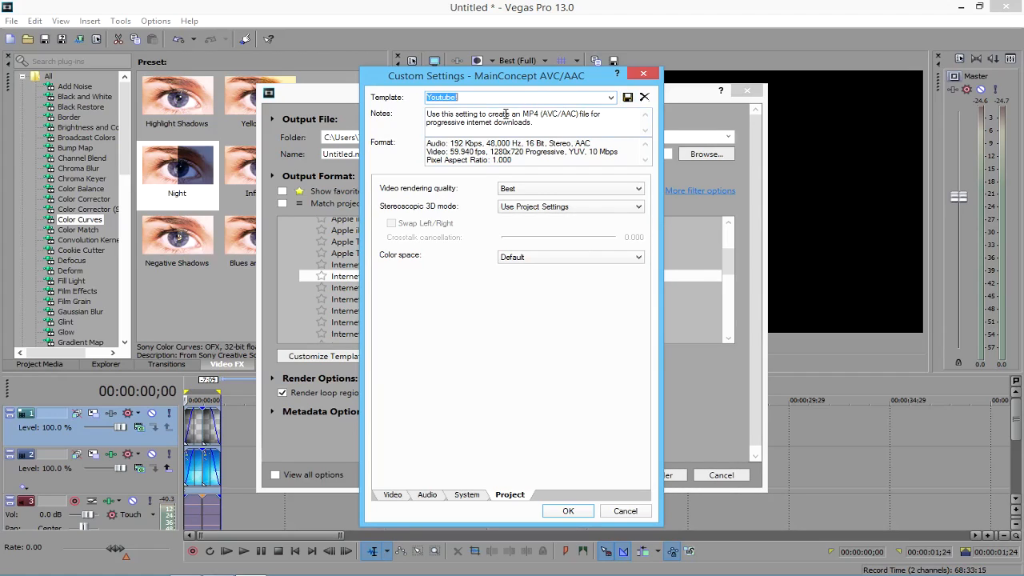
left_click(392, 495)
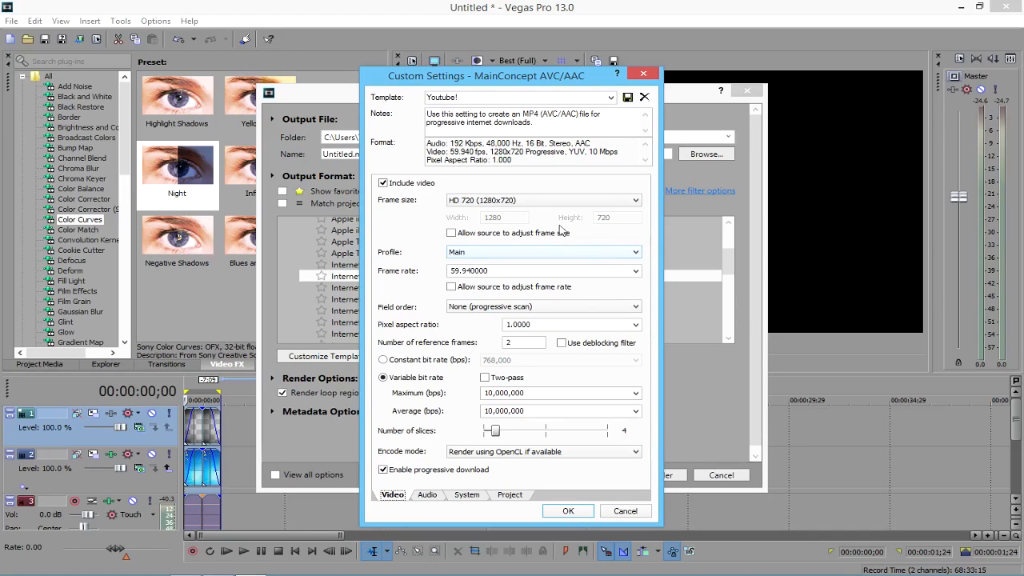
left_click(552, 513)
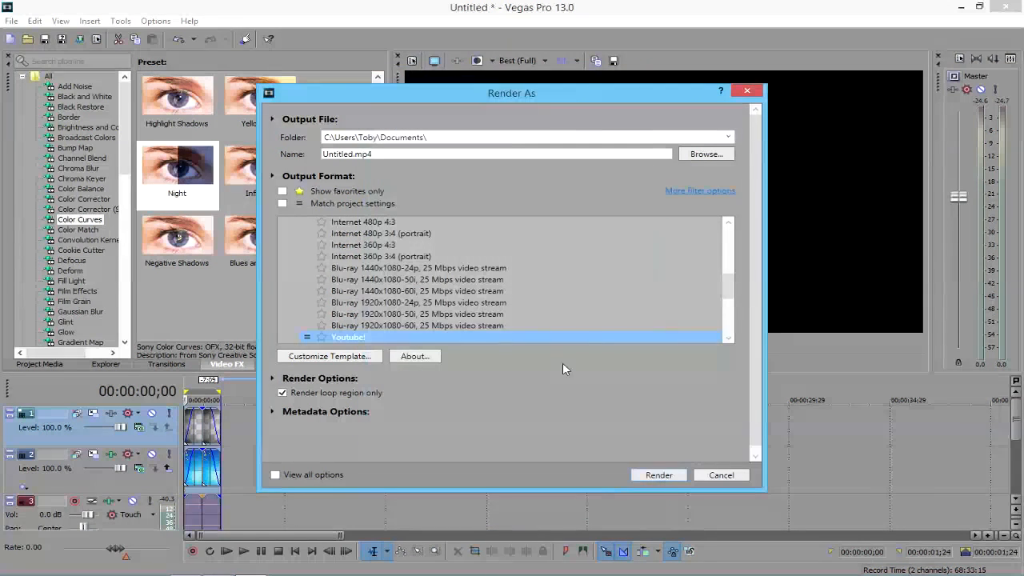
Step: Mark the Youtube! template as a favorite, show favorites only and select it as the output format
left_click(321, 337)
left_click(282, 193)
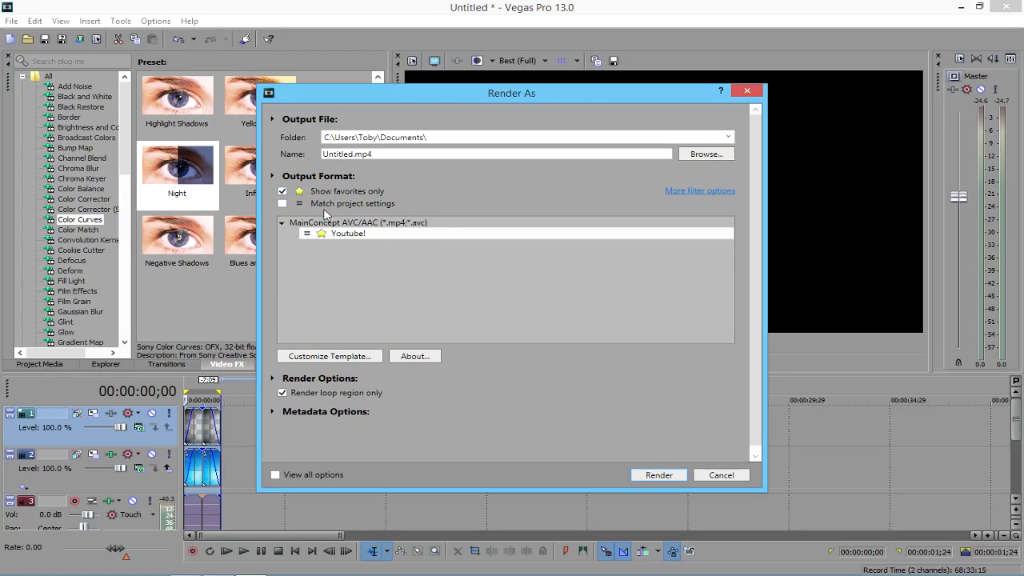
left_click(373, 236)
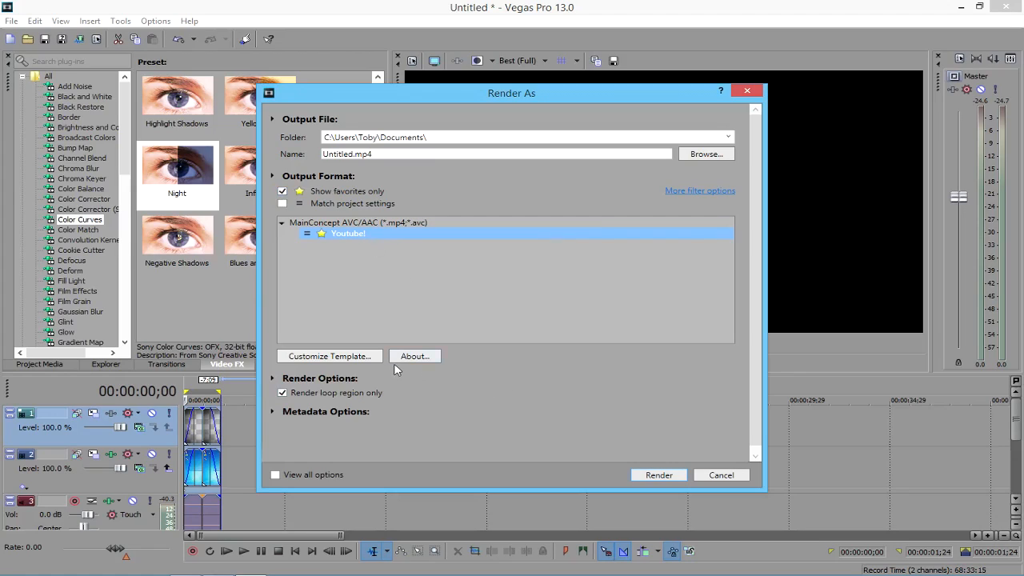
Step: Check the output file's name and folder options, cancelling the browse for another save location
left_click_drag(407, 154, 269, 155)
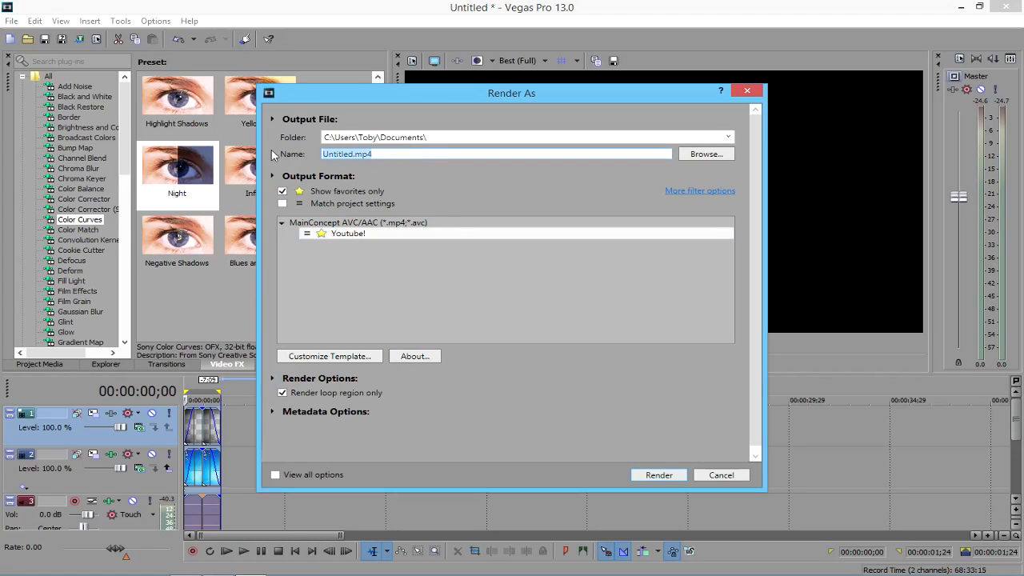
left_click(728, 137)
left_click(731, 137)
left_click(712, 154)
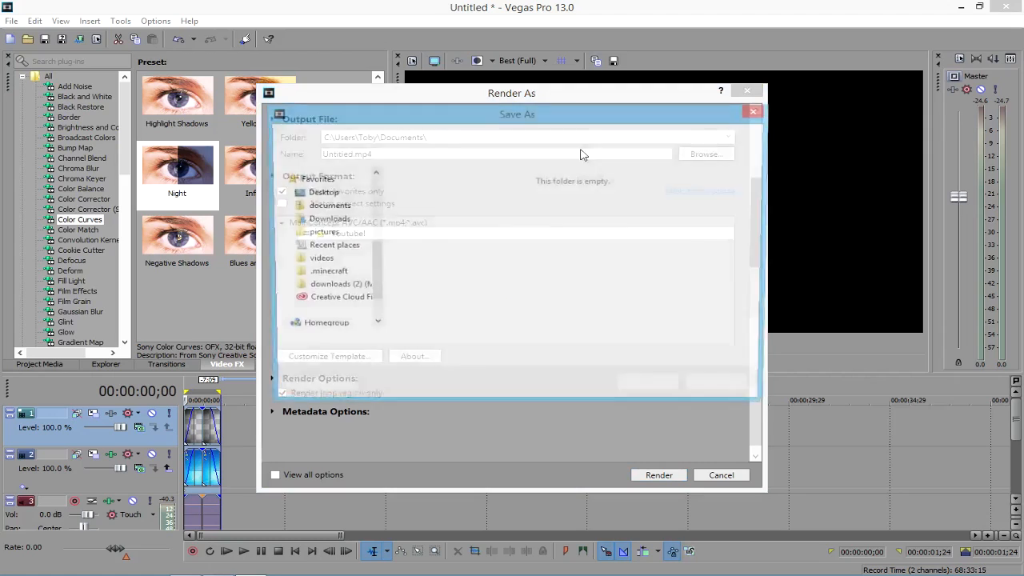
left_click(724, 389)
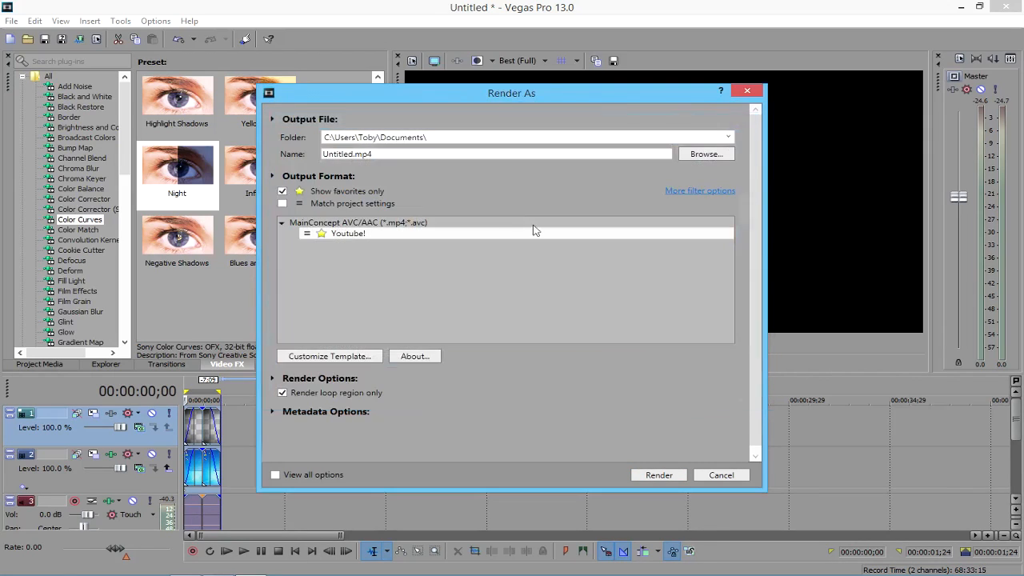
Step: Name the output file Tutorial.mp4, render it with the Youtube! template and dismiss the finished render dialog
left_click_drag(447, 154, 173, 124)
key("BackSpace")
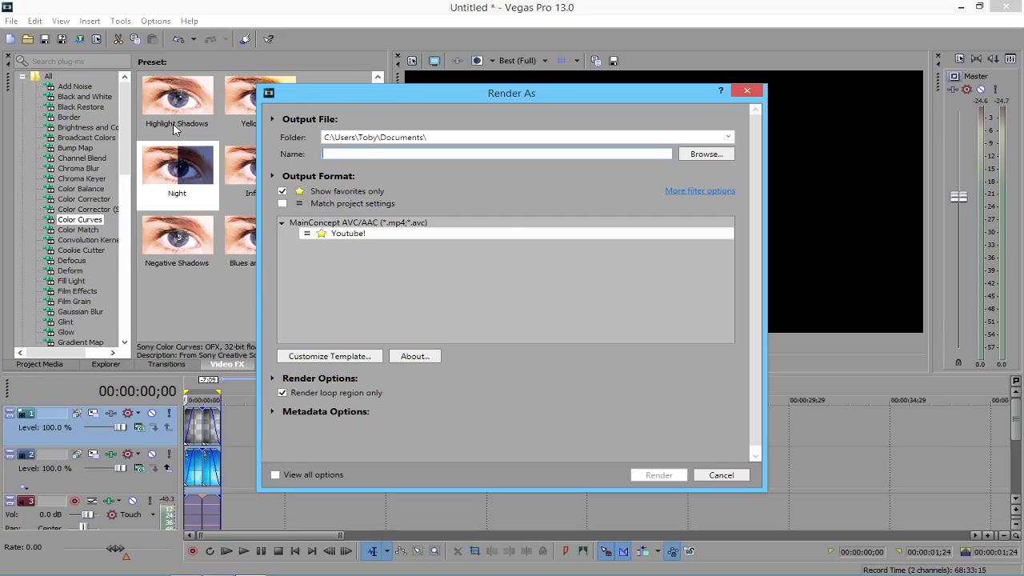
type("Tutorial.mp4")
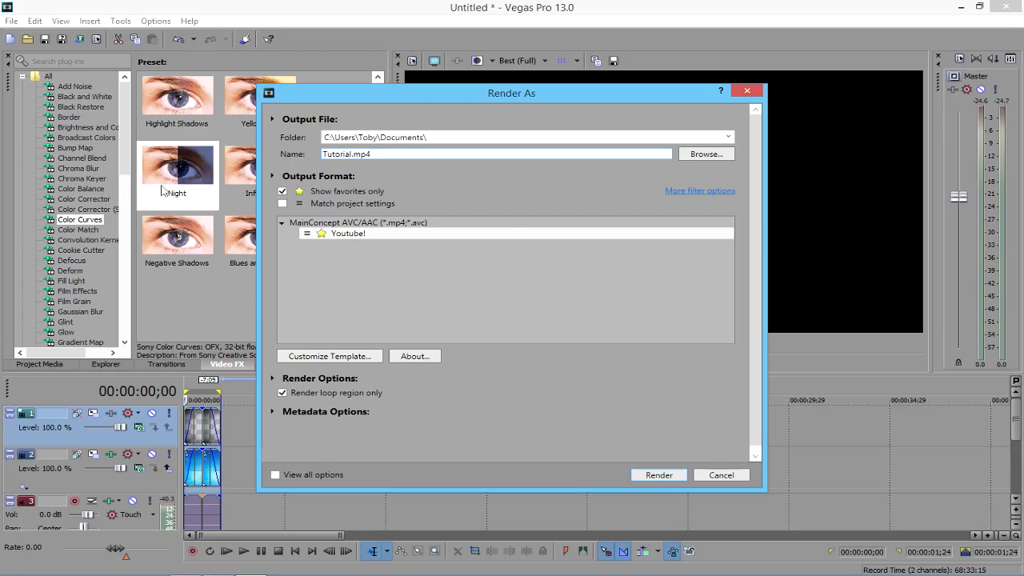
left_click(462, 264)
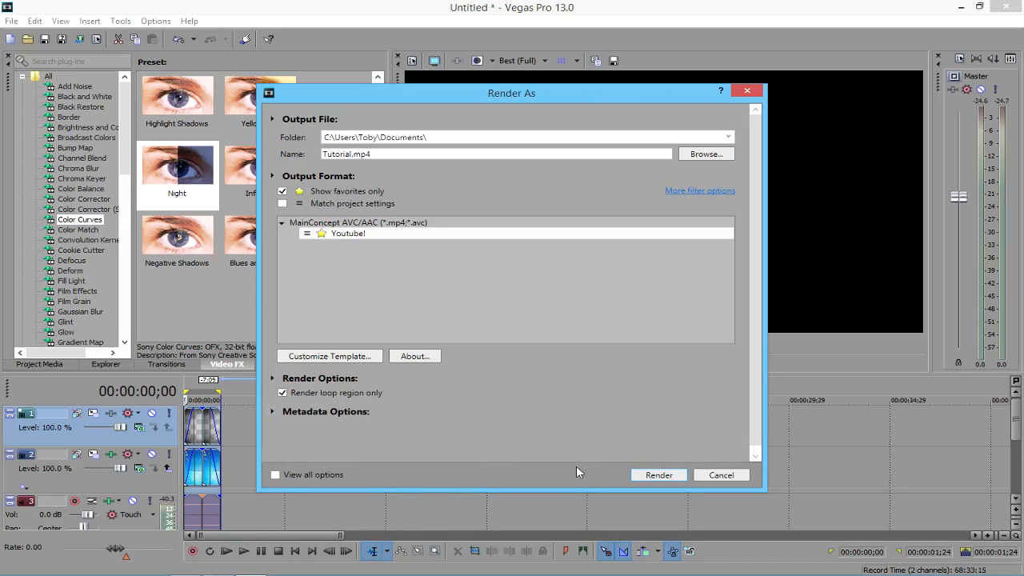
left_click(660, 476)
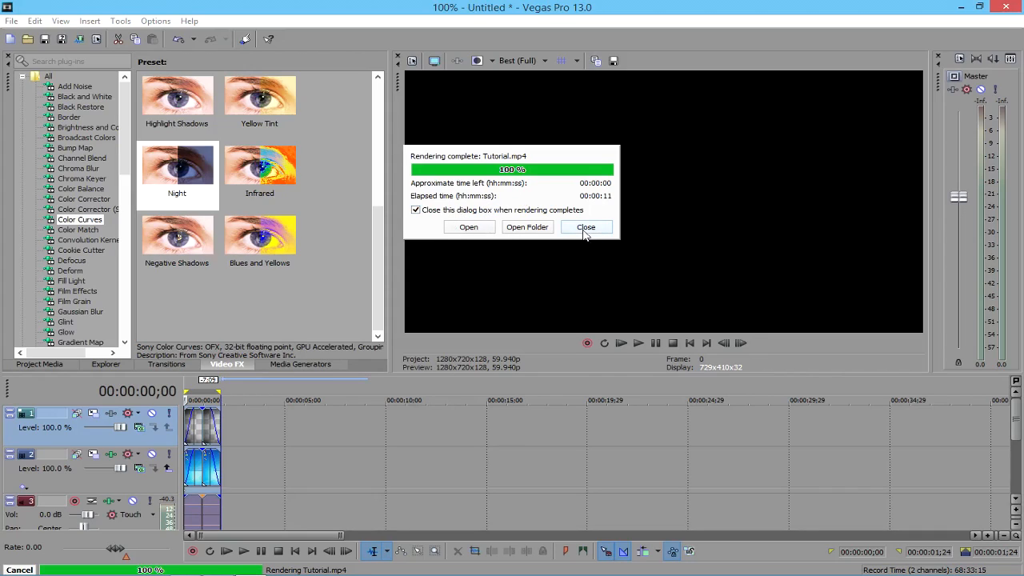
left_click(585, 228)
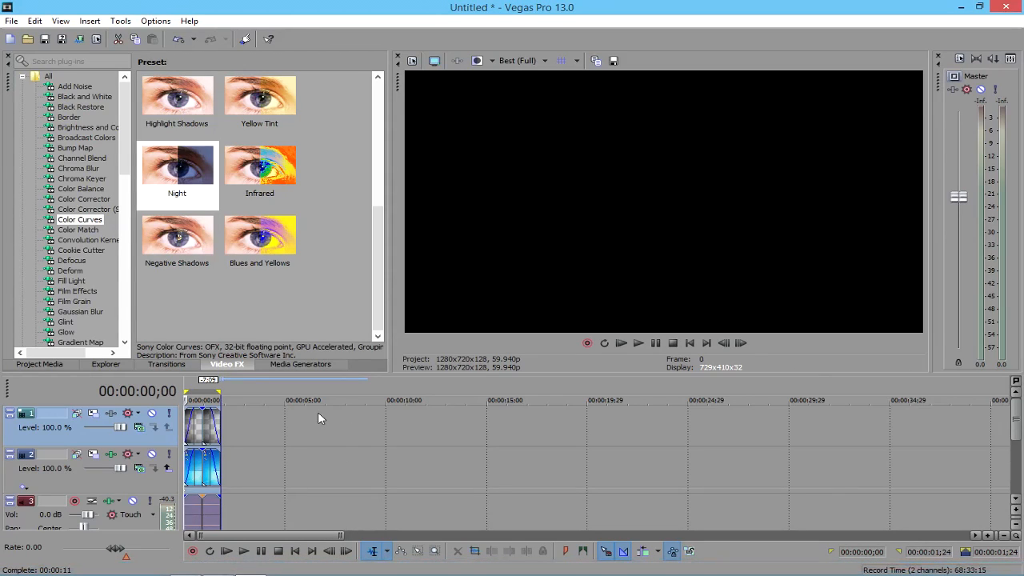
Step: Clear the timeline selection and move the playhead to 00:00:00;18 to preview that frame
left_click(260, 417)
left_click(202, 388)
left_click_drag(212, 390, 198, 392)
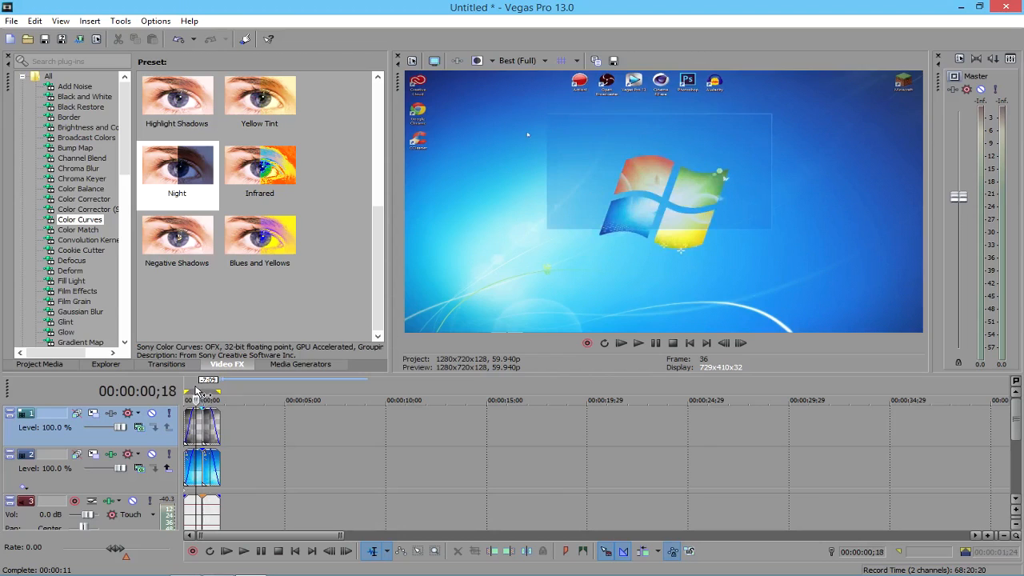
Step: Switch to Chrome in a maximized window, open the Elite YouTube channel and look through its video sections down to Tutorials
left_click(120, 567)
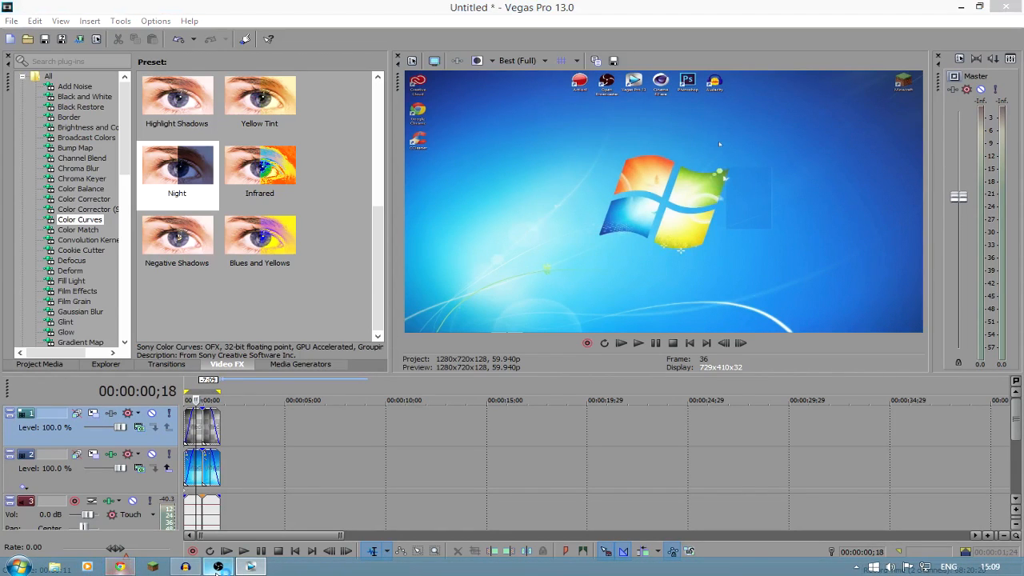
left_click(217, 568)
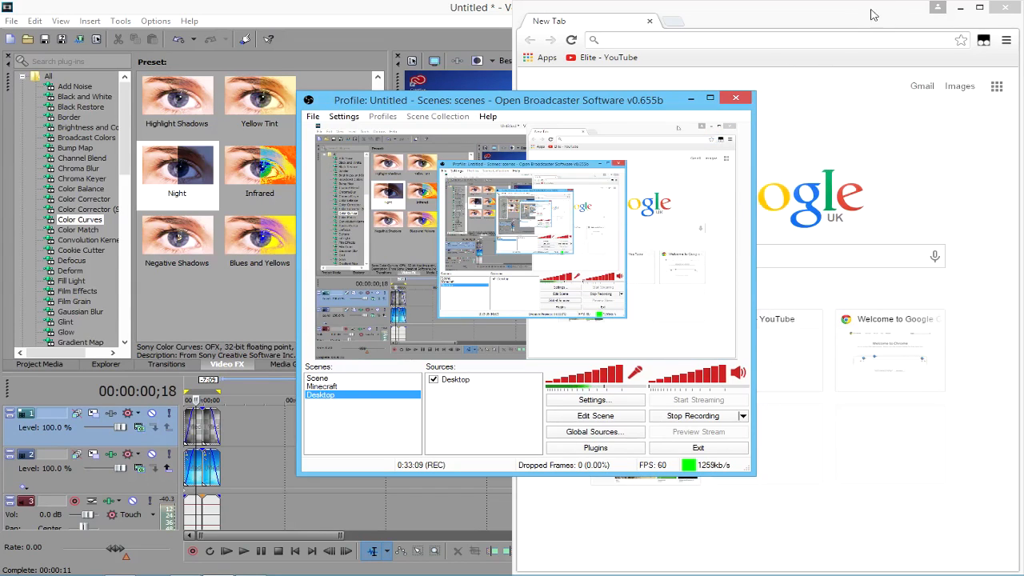
left_click(693, 96)
left_click_drag(734, 26, 640, 1)
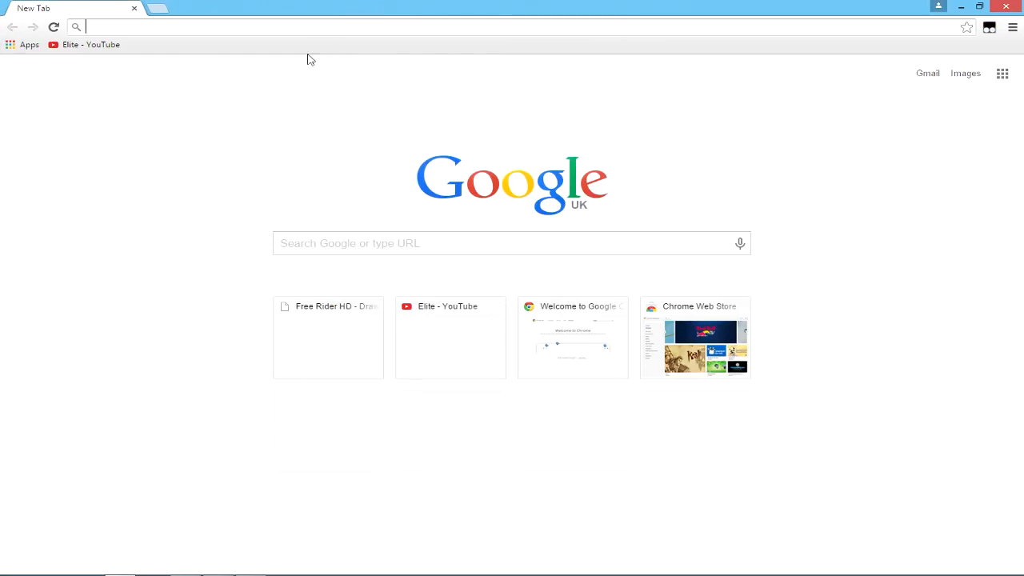
left_click(92, 45)
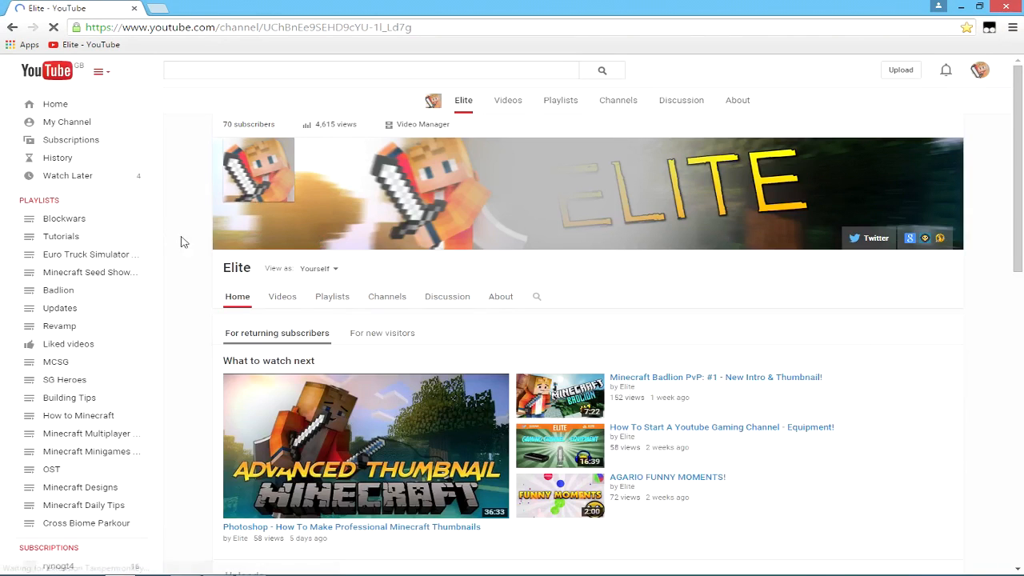
scroll(608, 424, "down", 1)
scroll(608, 424, "down", 7)
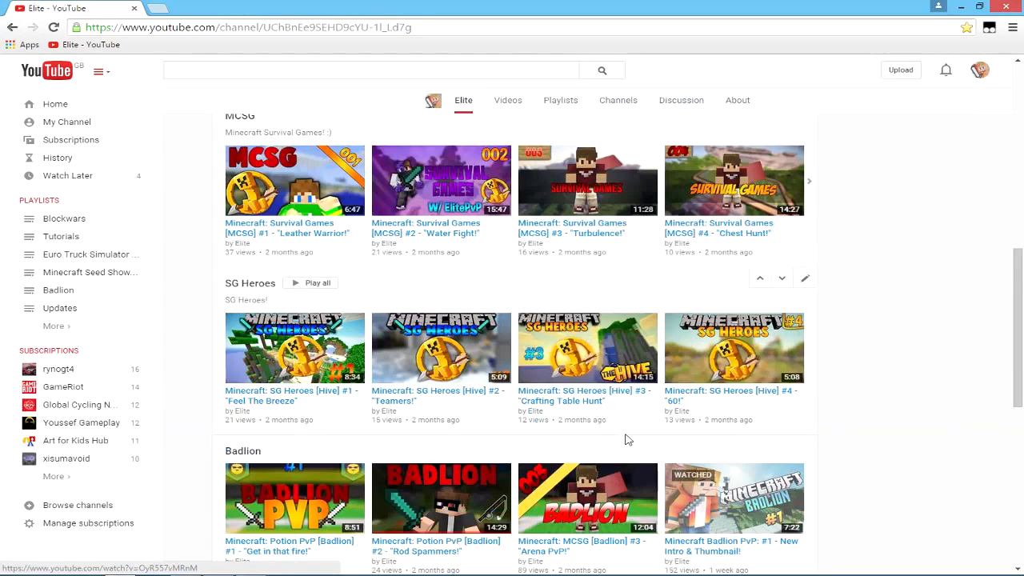
left_click_drag(1022, 368, 1021, 499)
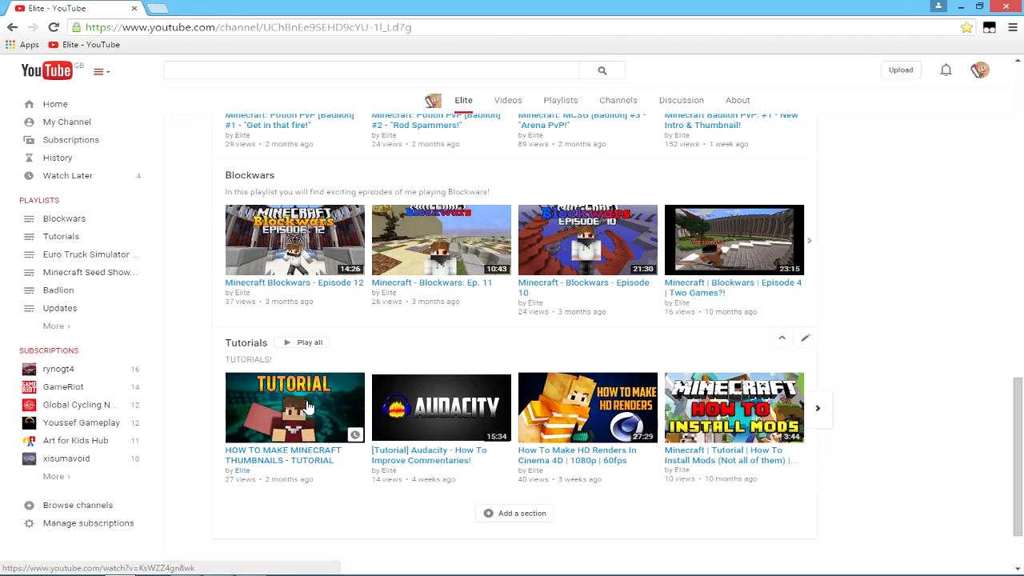
scroll(352, 436, "up", 15)
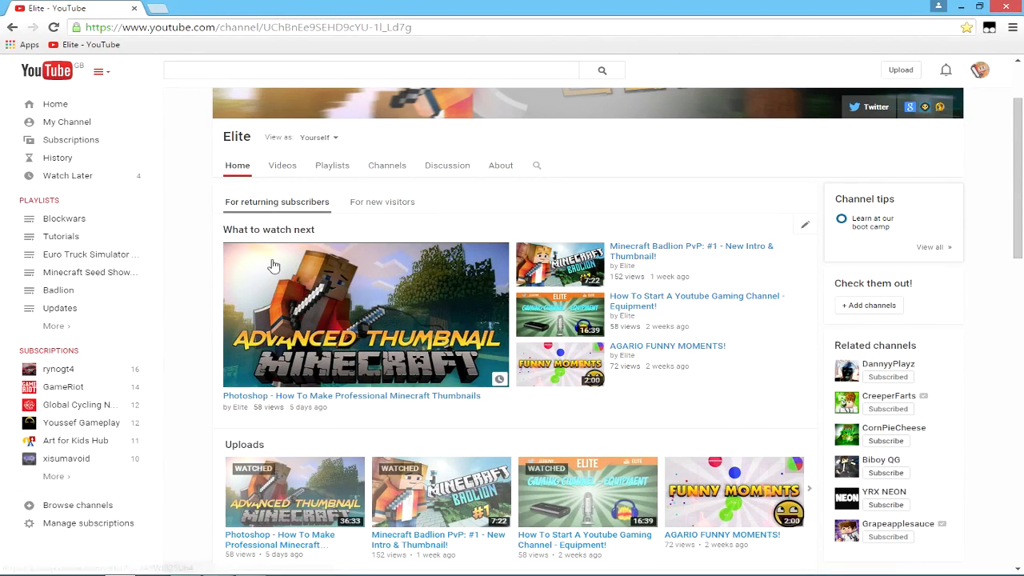
Step: Upload Tutorial.mp4 from the Documents folder to the YouTube channel
left_click(902, 70)
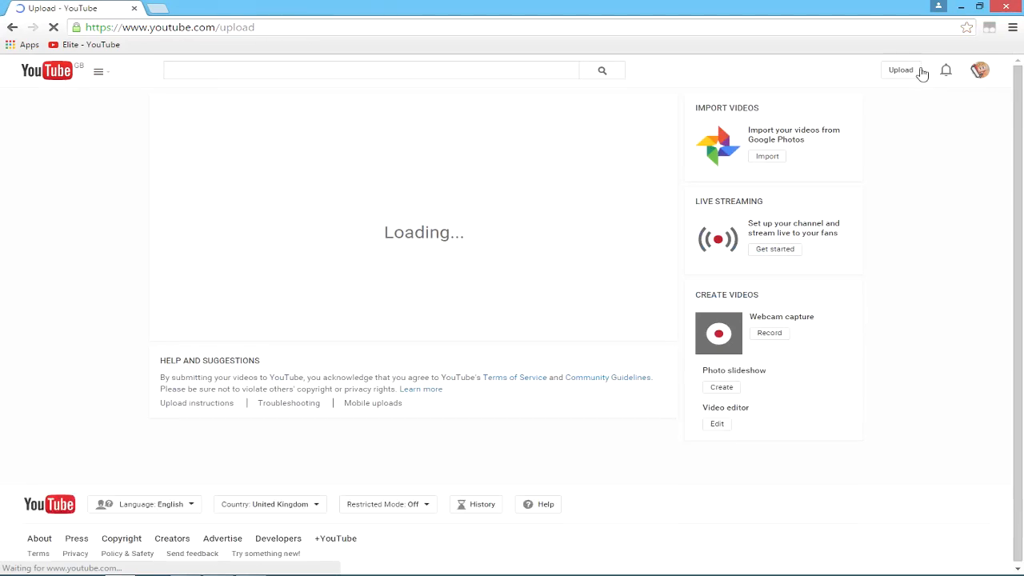
left_click(414, 172)
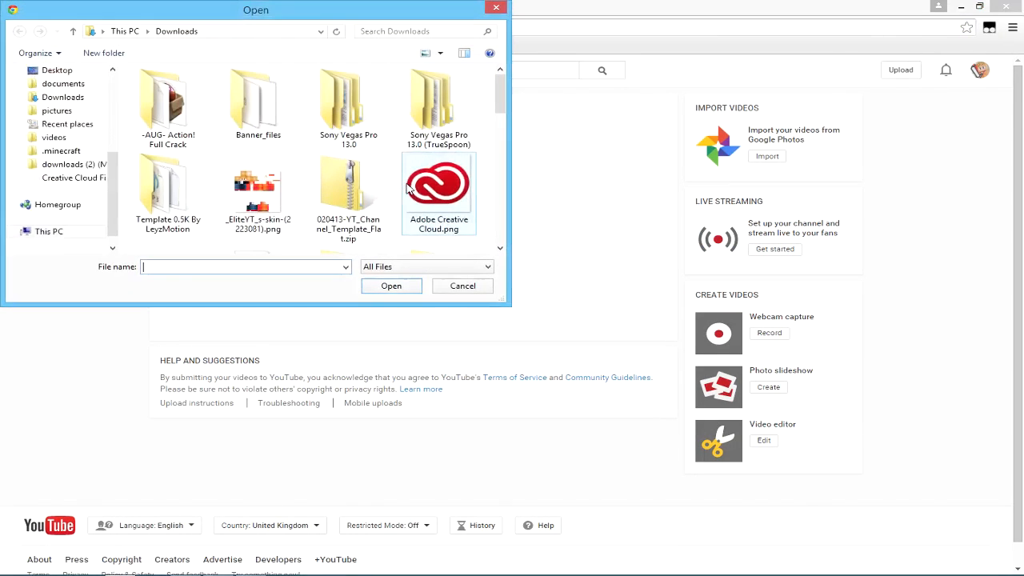
left_click(91, 115)
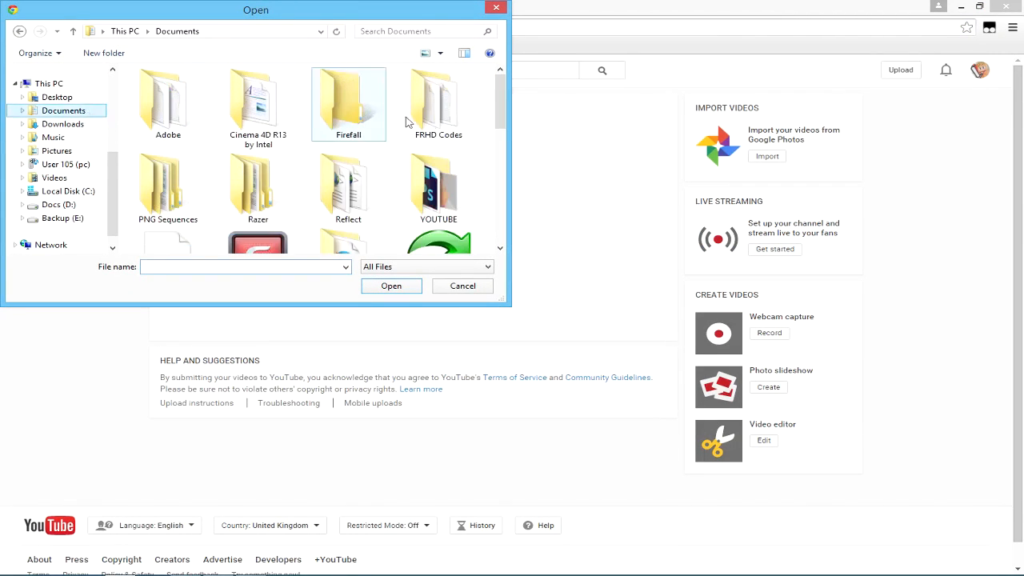
left_click_drag(498, 116, 503, 240)
left_click(170, 240)
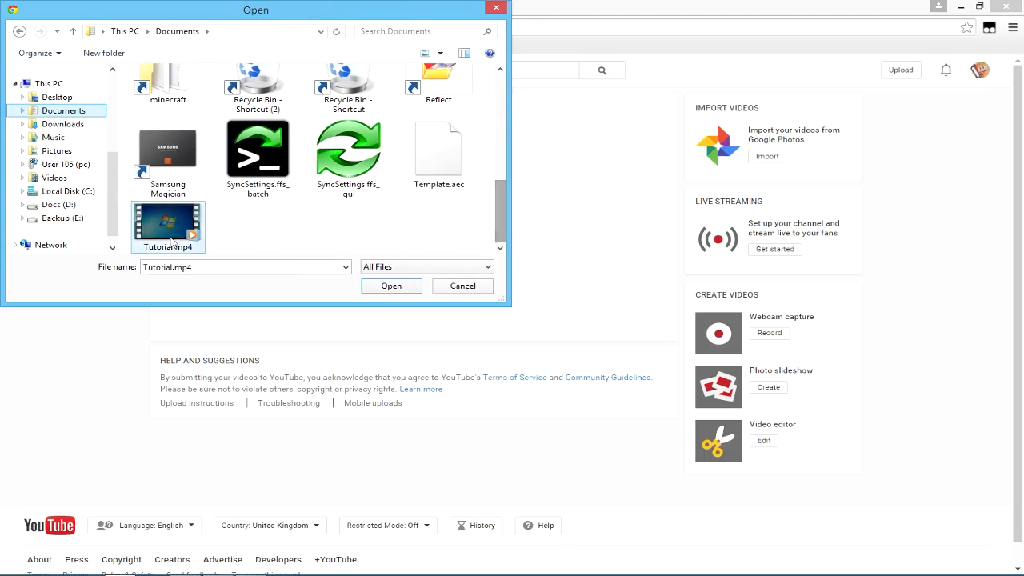
left_click(375, 293)
Step: Try the Unlisted, Private and Scheduled visibility options, including the scheduled date, and return the video to Public
left_click(715, 181)
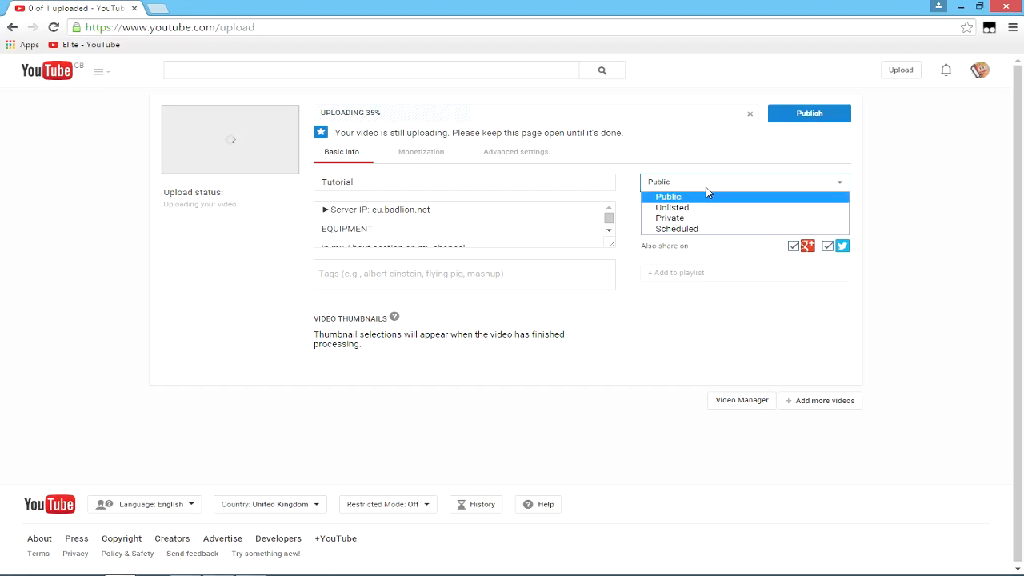
left_click(703, 208)
left_click(699, 186)
left_click(709, 190)
left_click(709, 190)
left_click(690, 222)
left_click(702, 189)
left_click(698, 230)
left_click(689, 211)
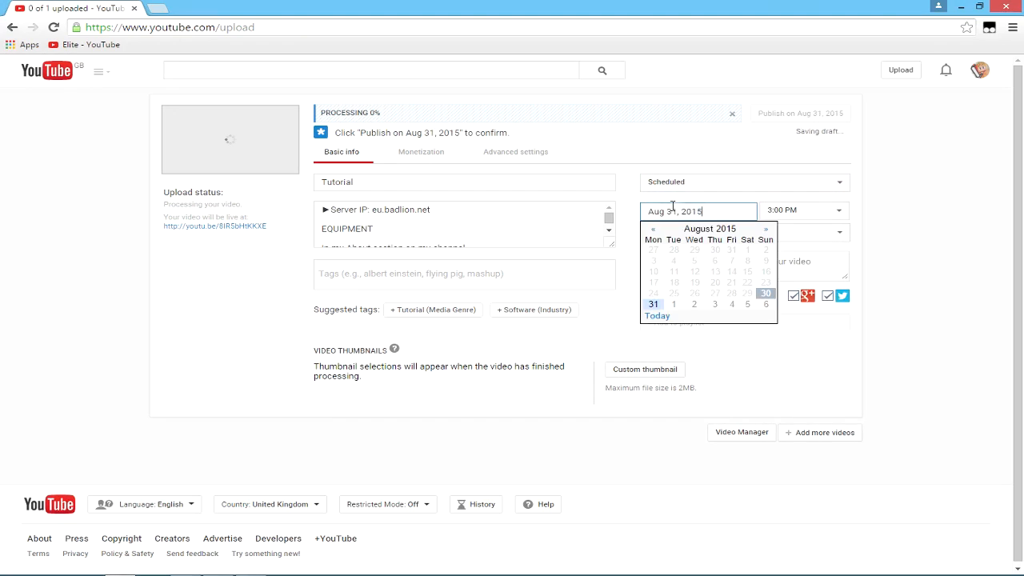
left_click(693, 187)
left_click(697, 197)
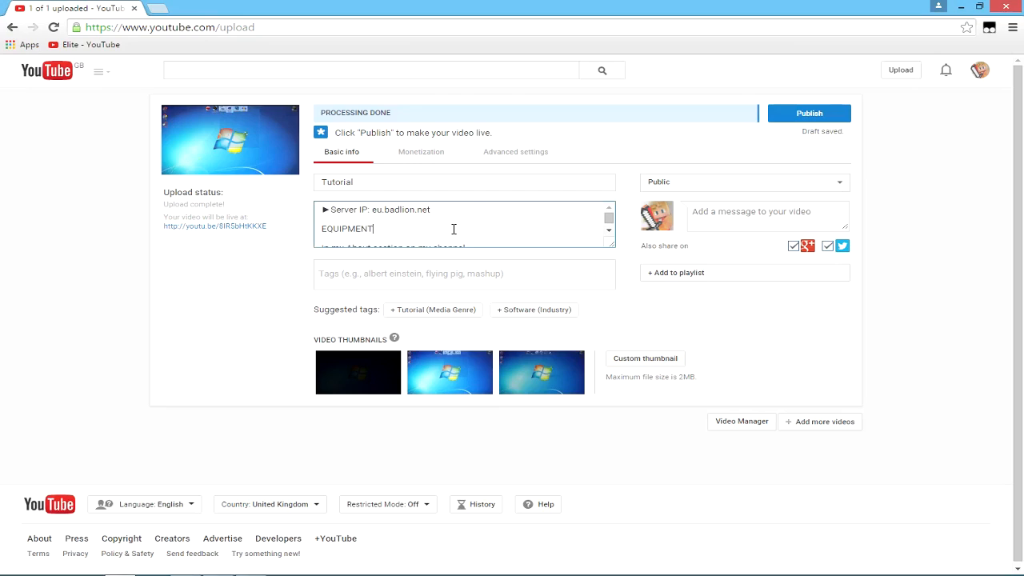
Step: Title the video "Ultimate Guide To Making Videos" and set its visibility to Unlisted
left_click(520, 208)
key("shift+Tab")
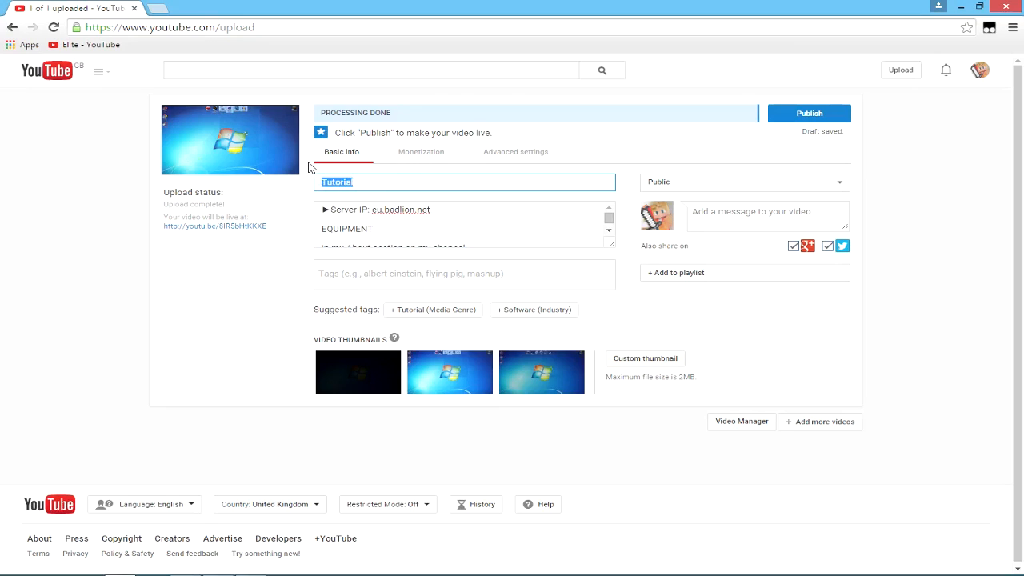
type("Rendering")
key("ctrl+a")
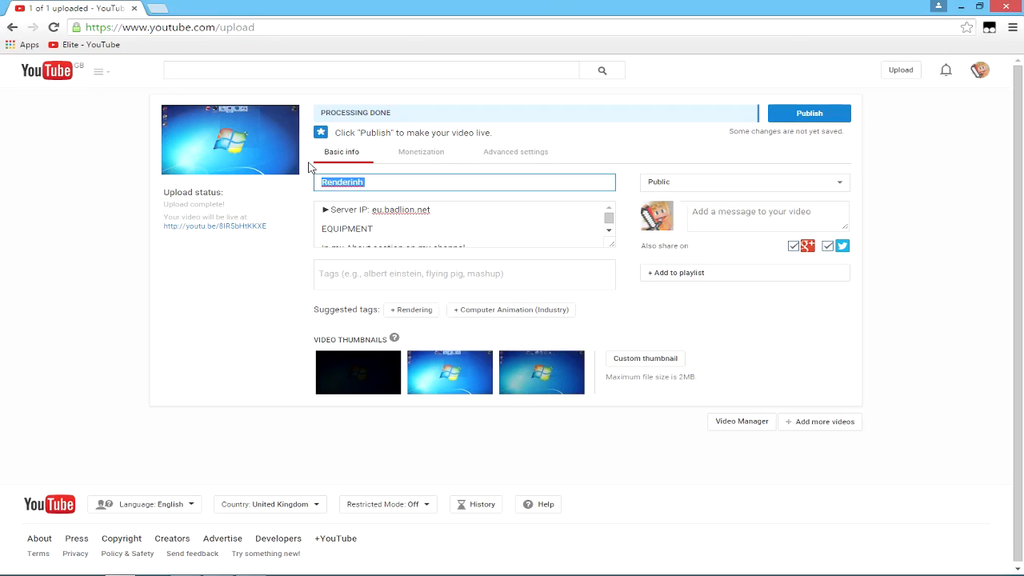
type("Ultimate Gu")
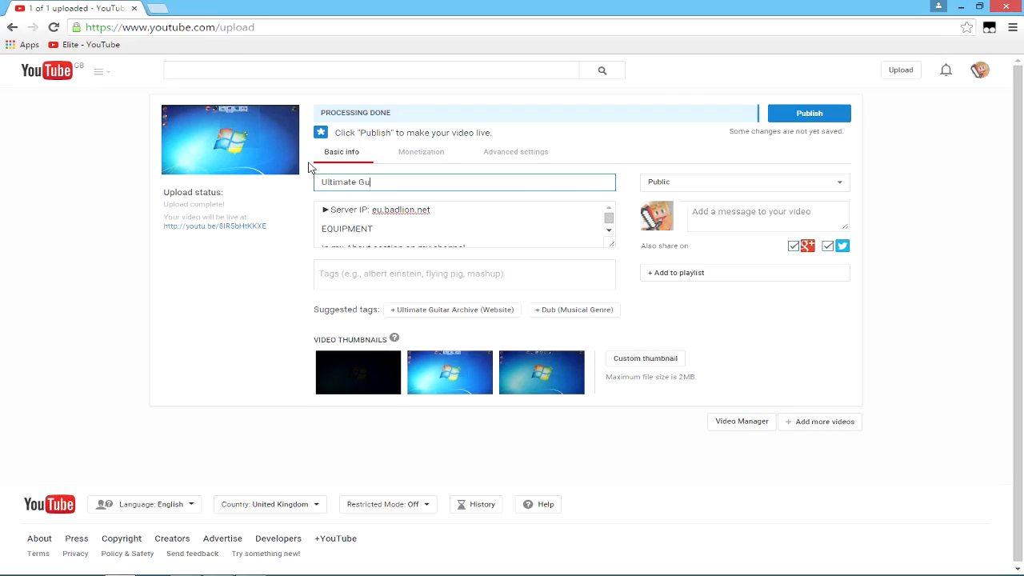
type("ide To Render")
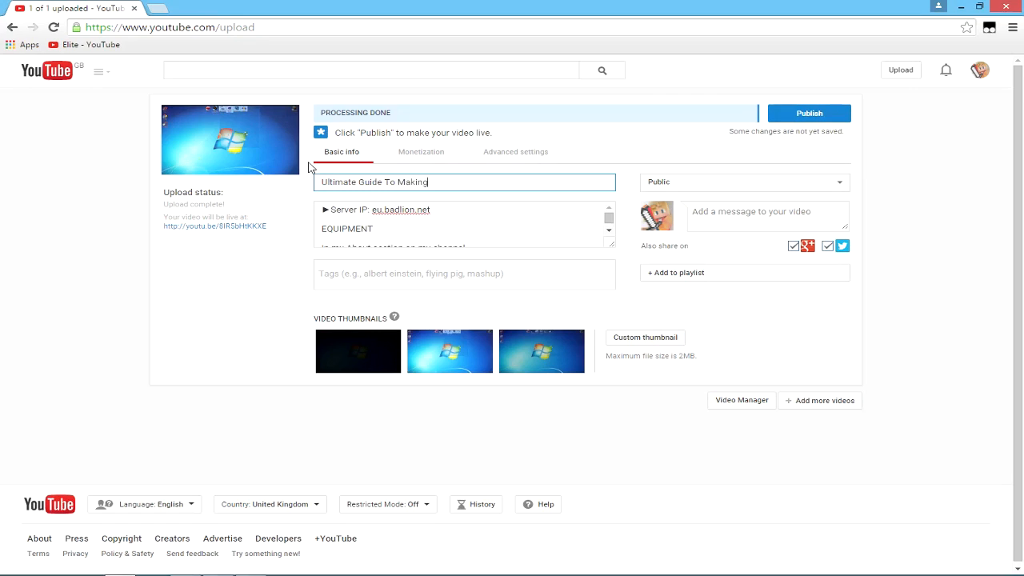
left_click(657, 185)
left_click(663, 207)
Step: Look over the video's description and tags fields, opening an extra blank browser tab and returning to the upload page
left_click(536, 210)
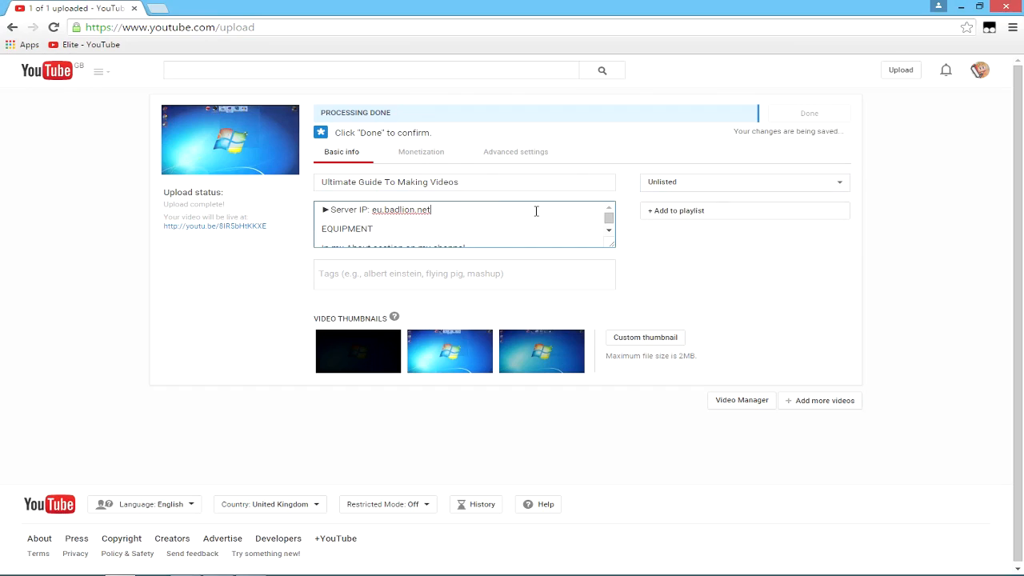
left_click_drag(317, 209, 295, 187)
left_click(473, 222)
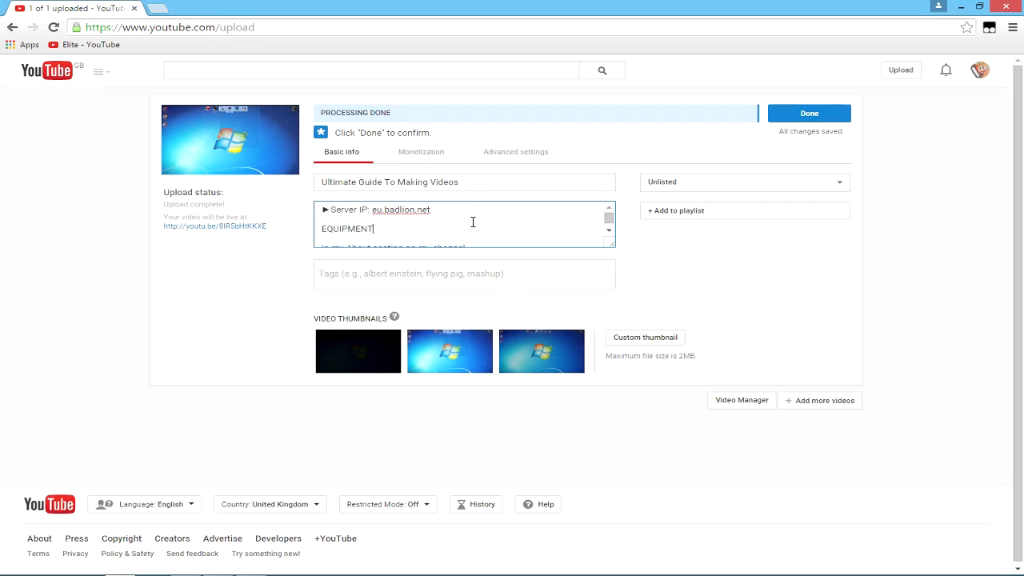
left_click(452, 275)
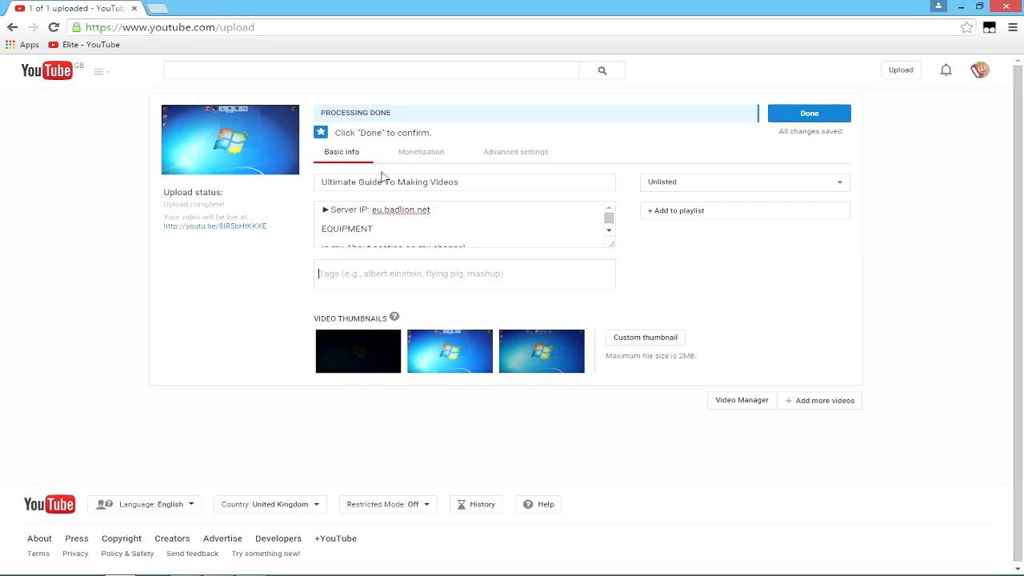
left_click(165, 10)
left_click(80, 8)
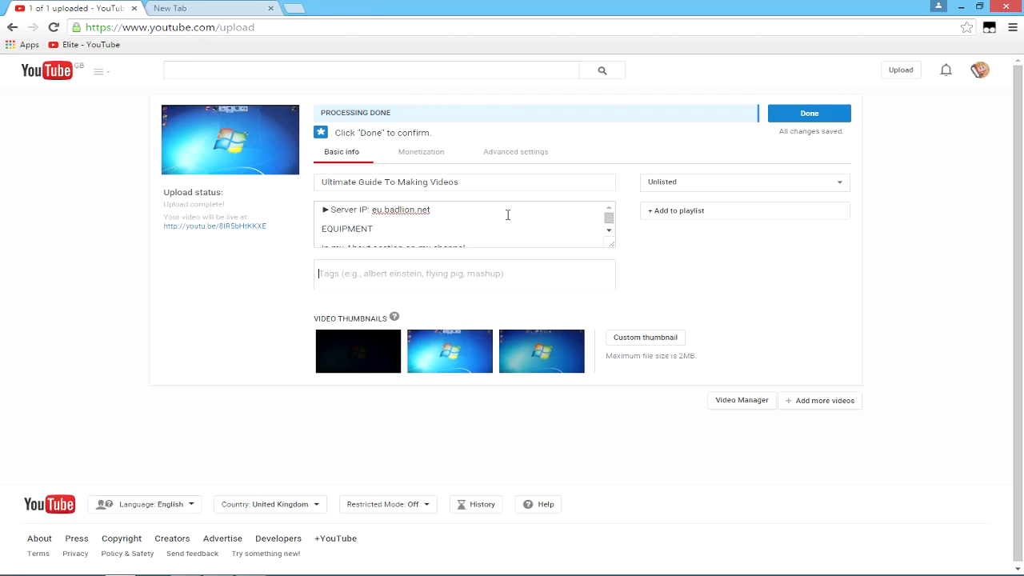
Step: Check the playlist choices and the custom thumbnail file selection, cancelling without picking an image
left_click(652, 197)
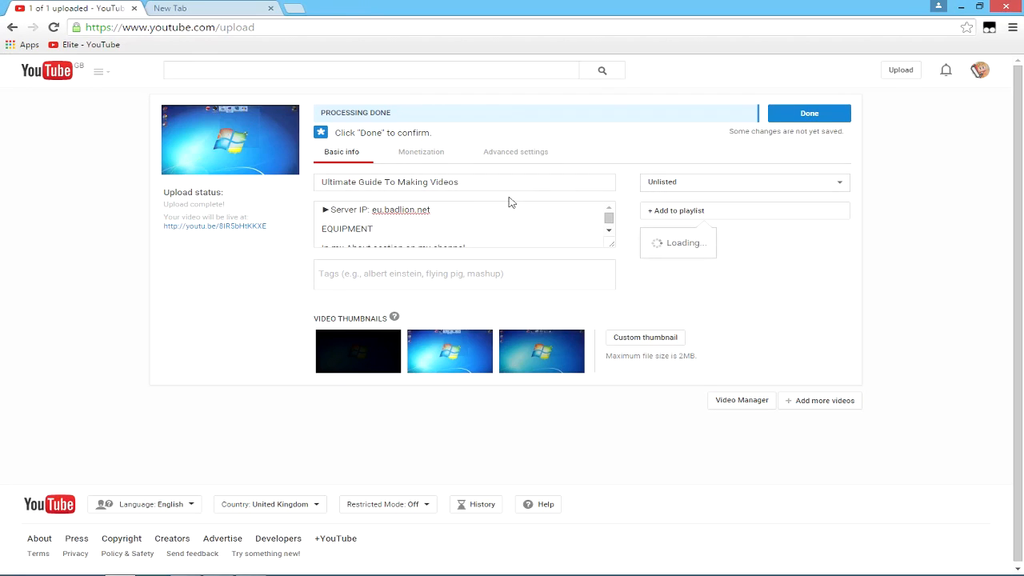
left_click(825, 263)
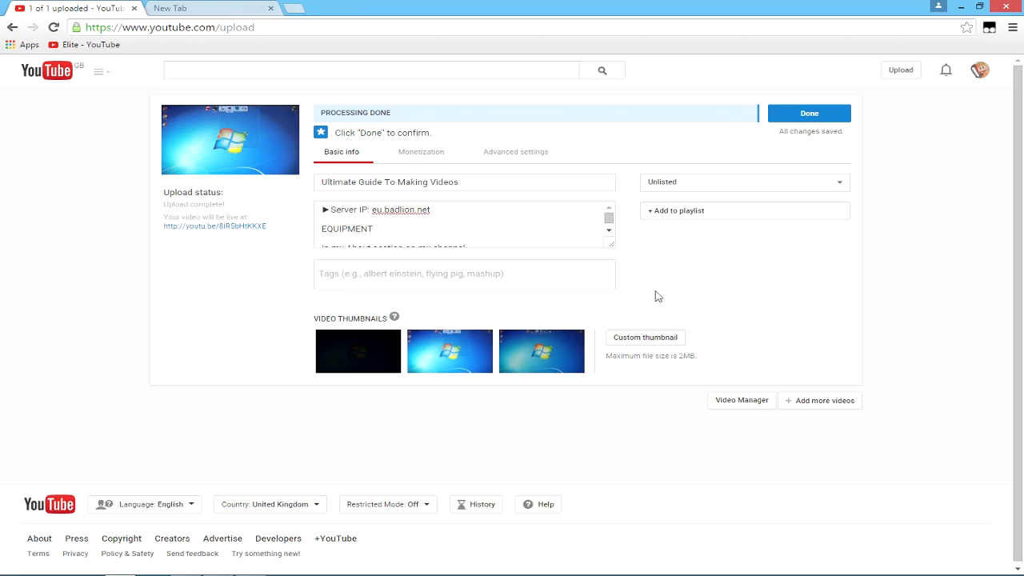
left_click(650, 338)
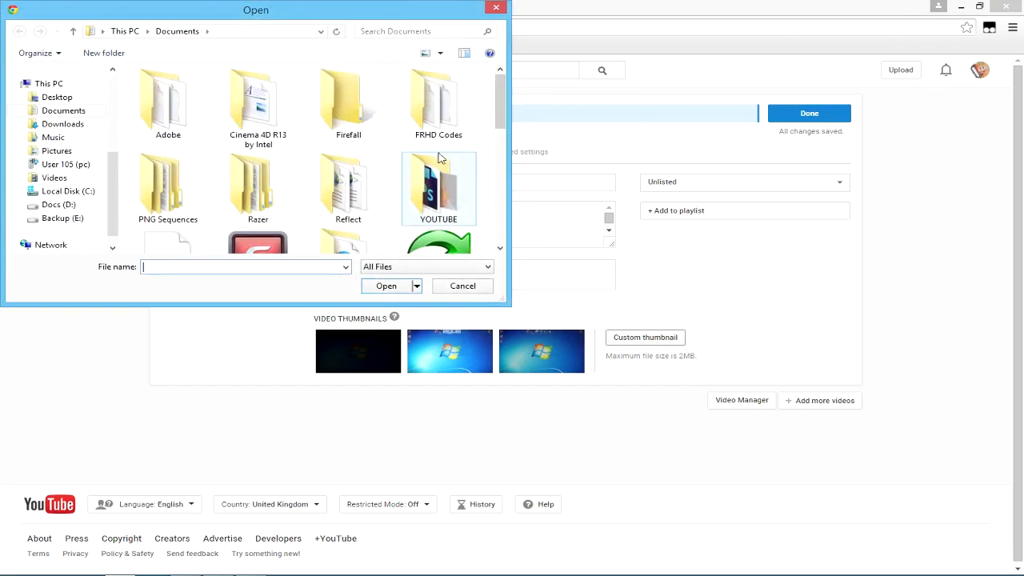
left_click(462, 287)
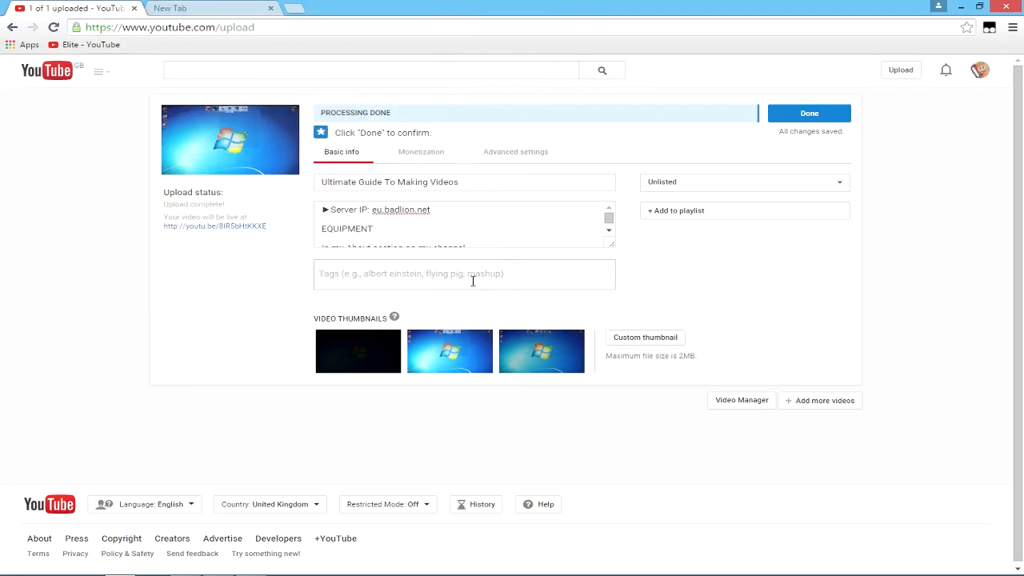
Step: Look over the video's monetization and advanced settings, including the category choices, and return to its basic info
left_click(420, 152)
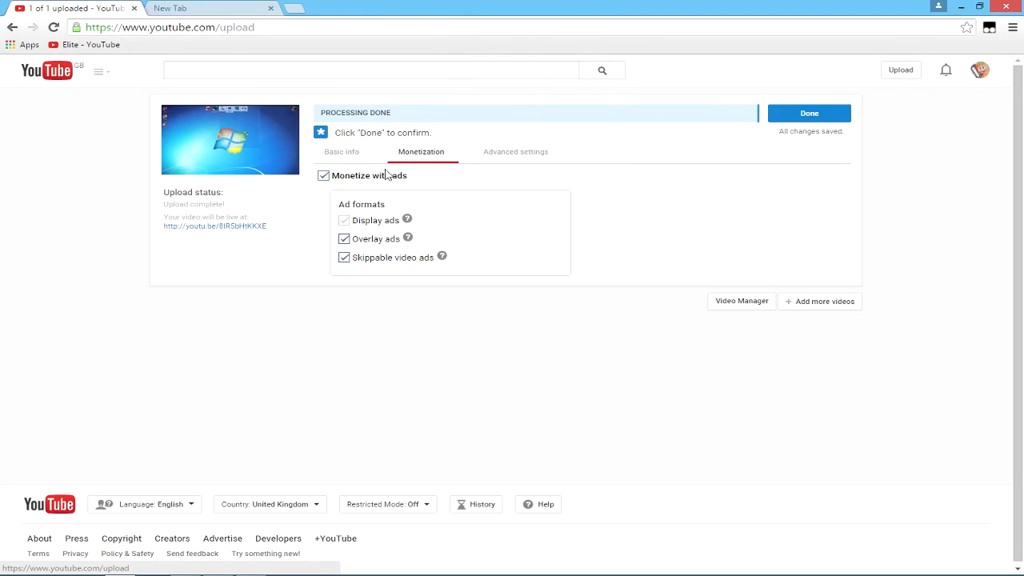
left_click(516, 152)
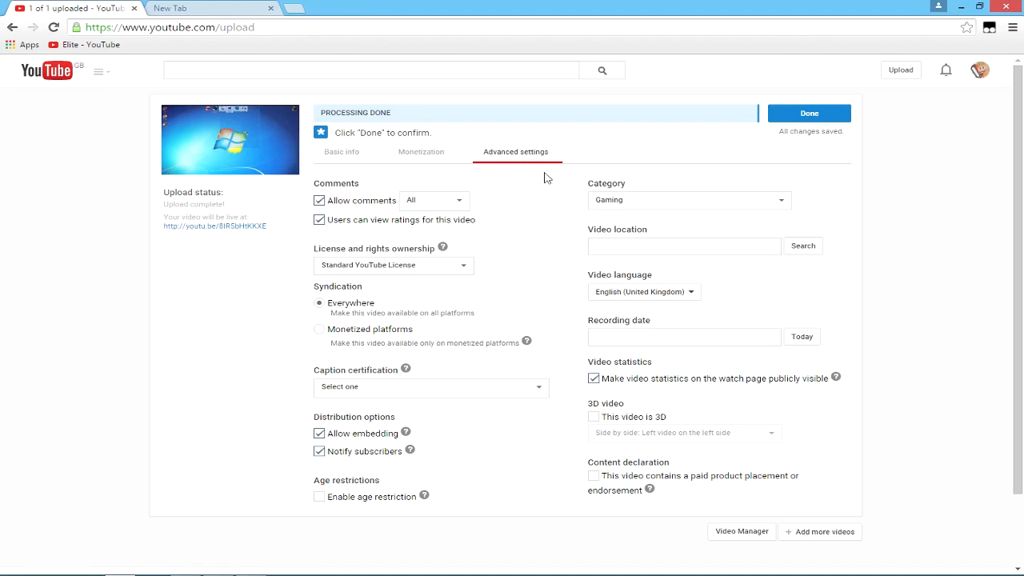
left_click(659, 202)
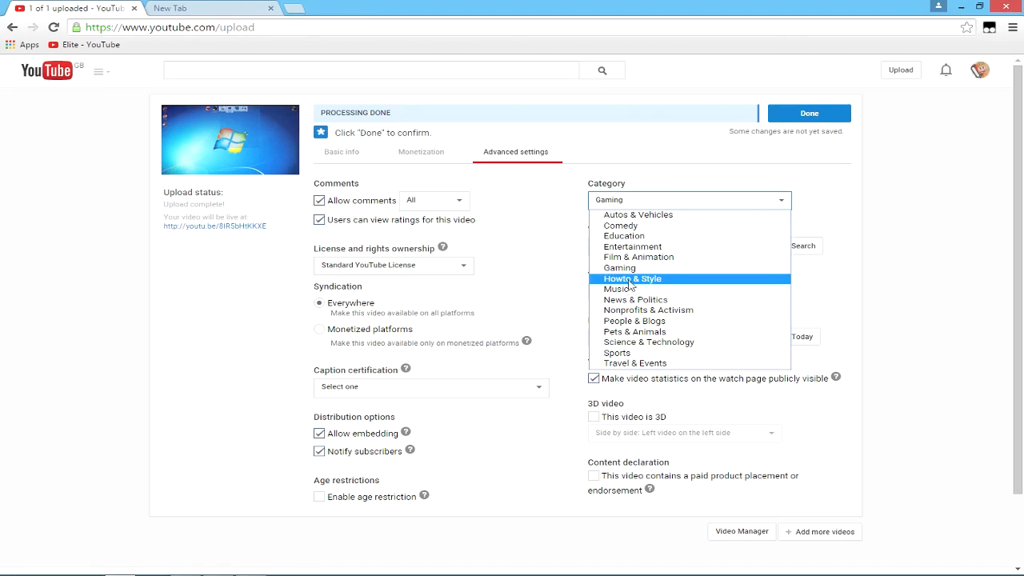
left_click(696, 196)
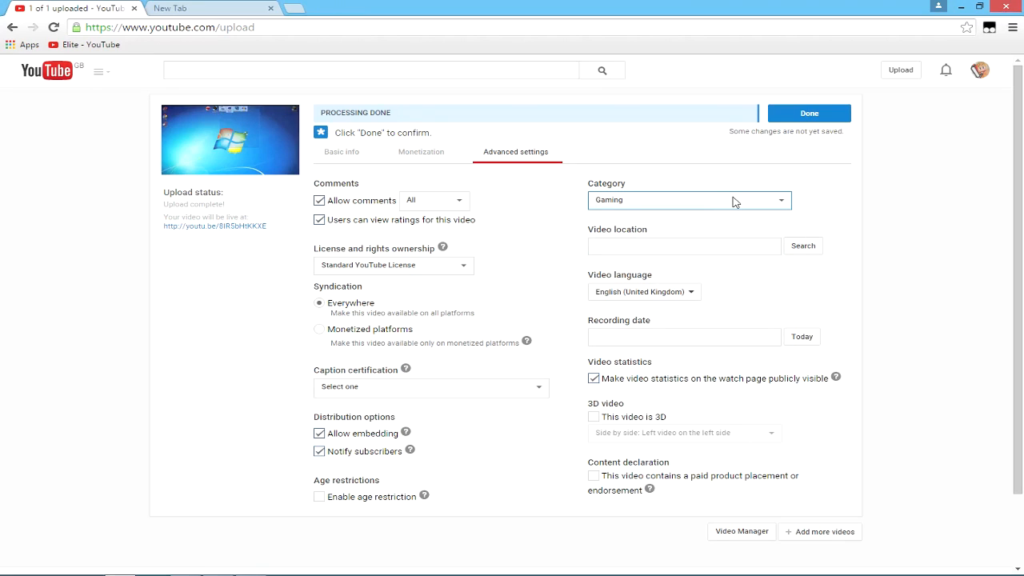
left_click(344, 152)
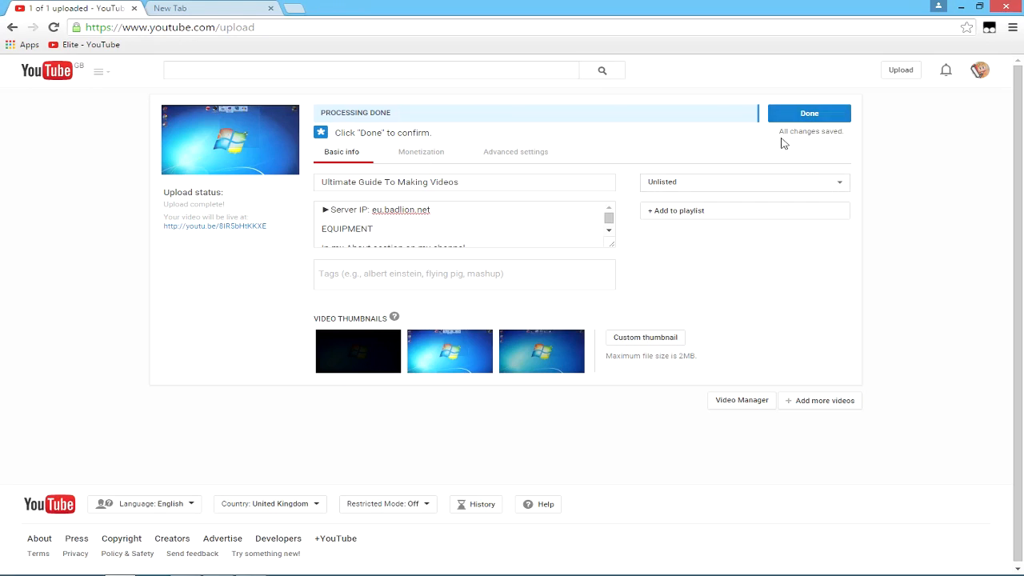
Step: Confirm the upload as done, open the video's live link and close the upload page
left_click(805, 115)
left_click(832, 120)
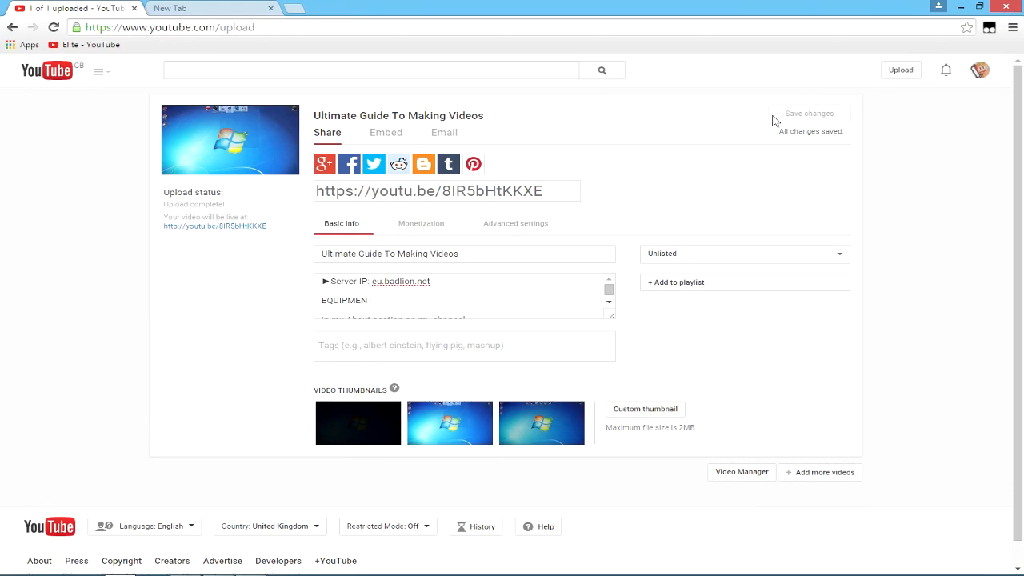
left_click(240, 227)
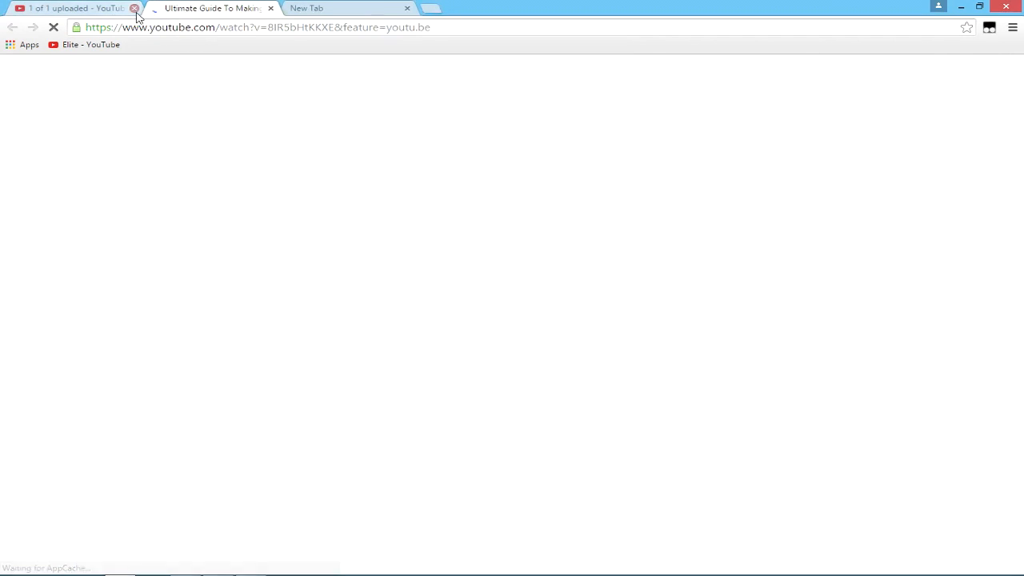
left_click(134, 8)
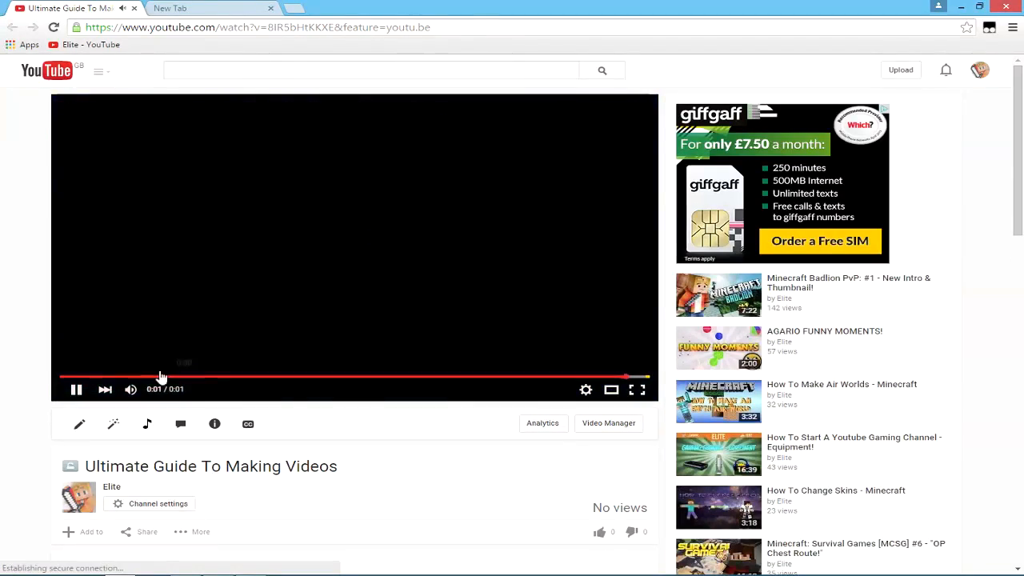
left_click(76, 389)
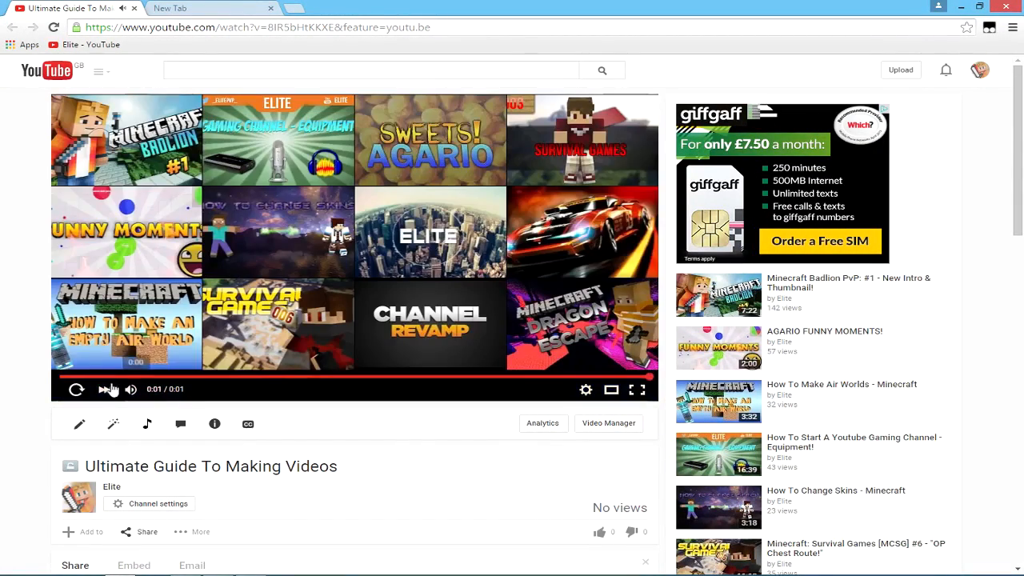
Step: Switch to Vegas Pro and zoom the timeline in on the edited clips to examine their fades
left_click(250, 570)
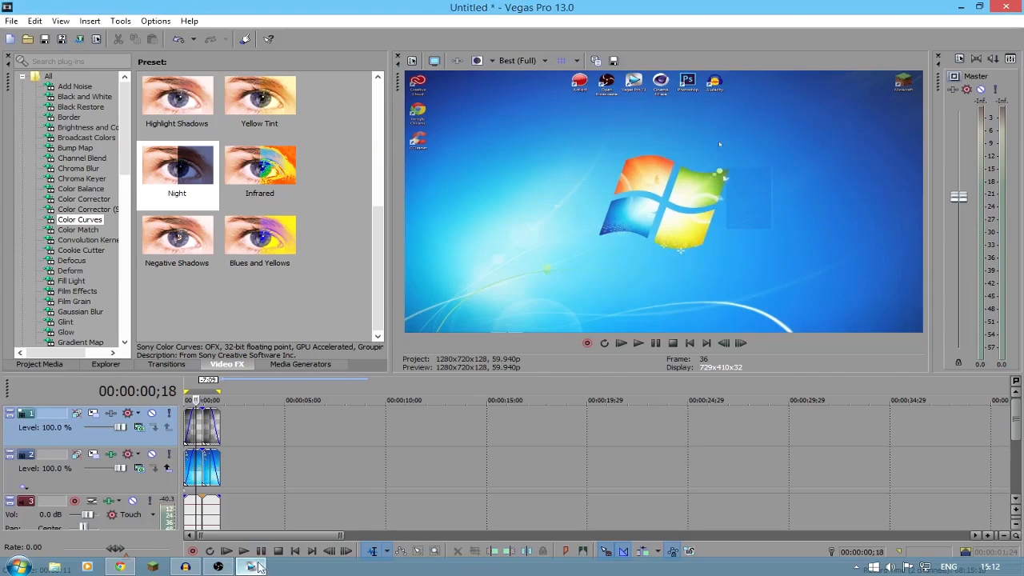
left_click_drag(336, 534, 216, 535)
left_click(400, 510)
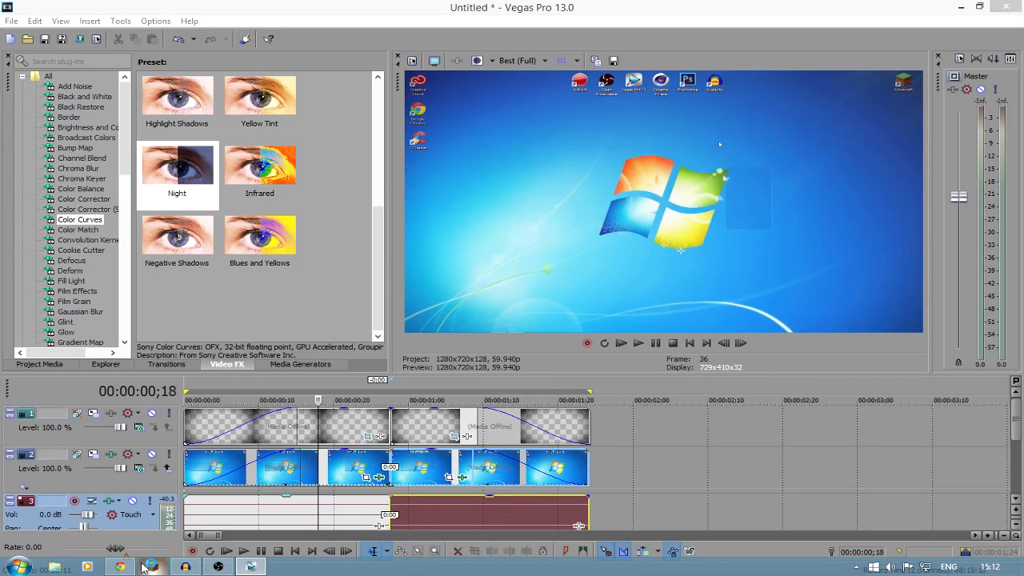
Step: Switch back to Chrome and replay the uploaded video
left_click(128, 567)
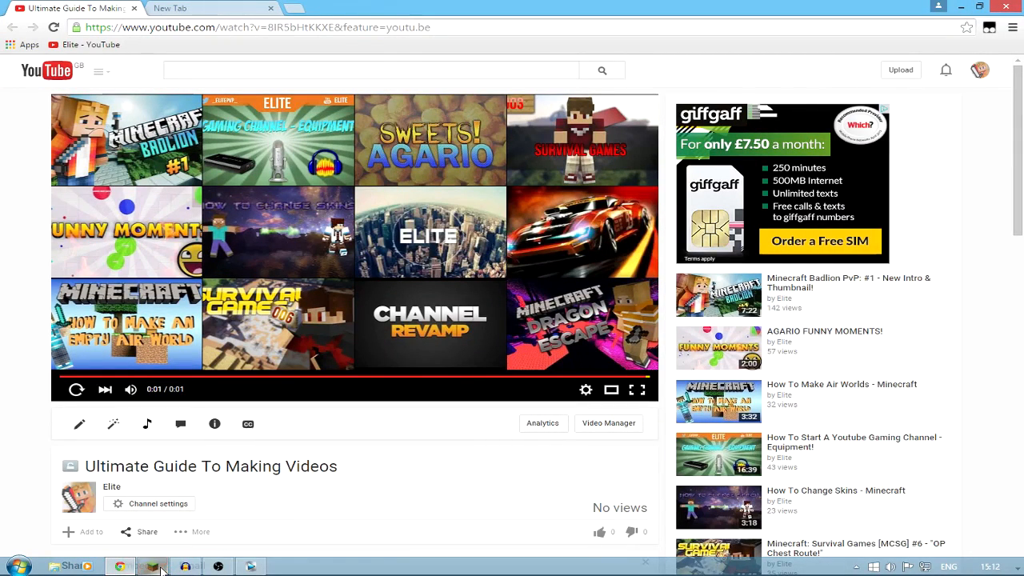
right_click(155, 567)
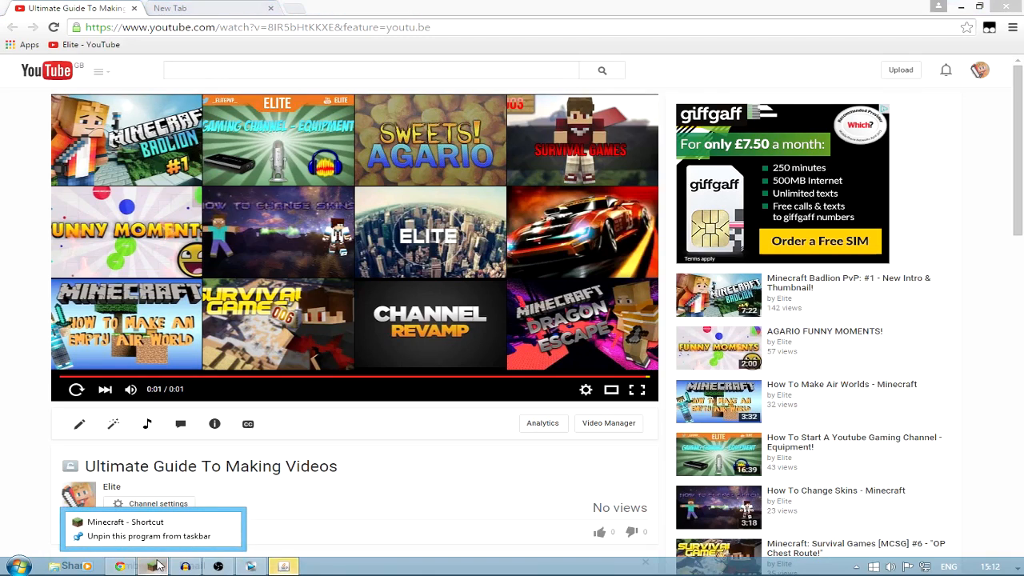
left_click(285, 567)
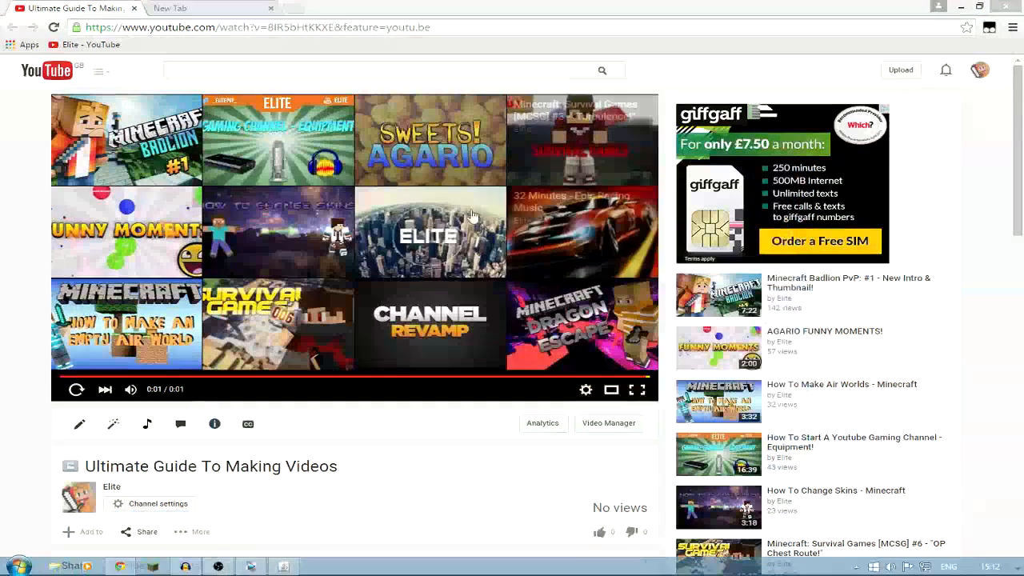
left_click(70, 395)
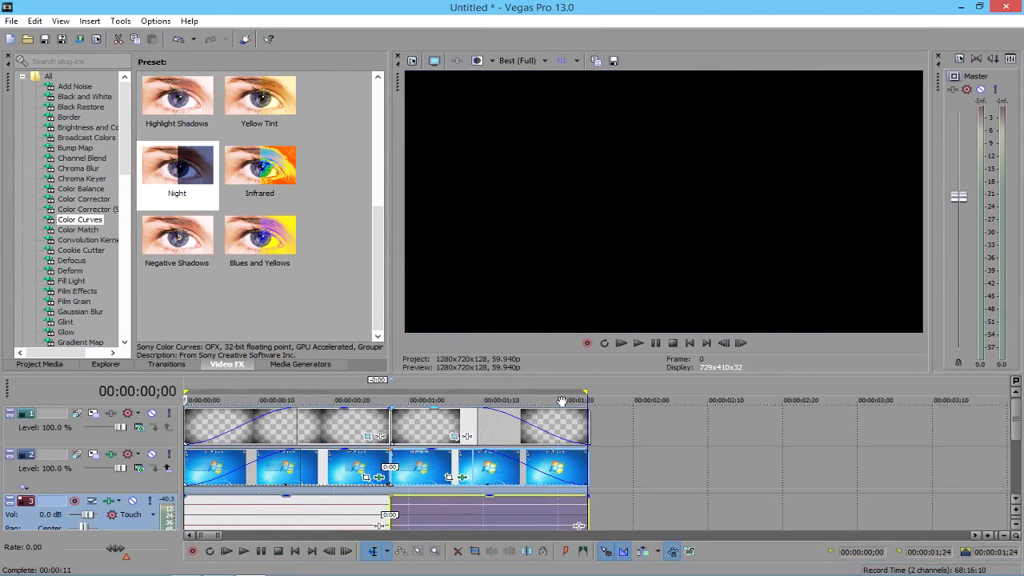
Step: Mark the full length of the edited clips as the timeline's time selection, from 00:00:00;00 to 00:00:01;24
left_click_drag(589, 382, 211, 376)
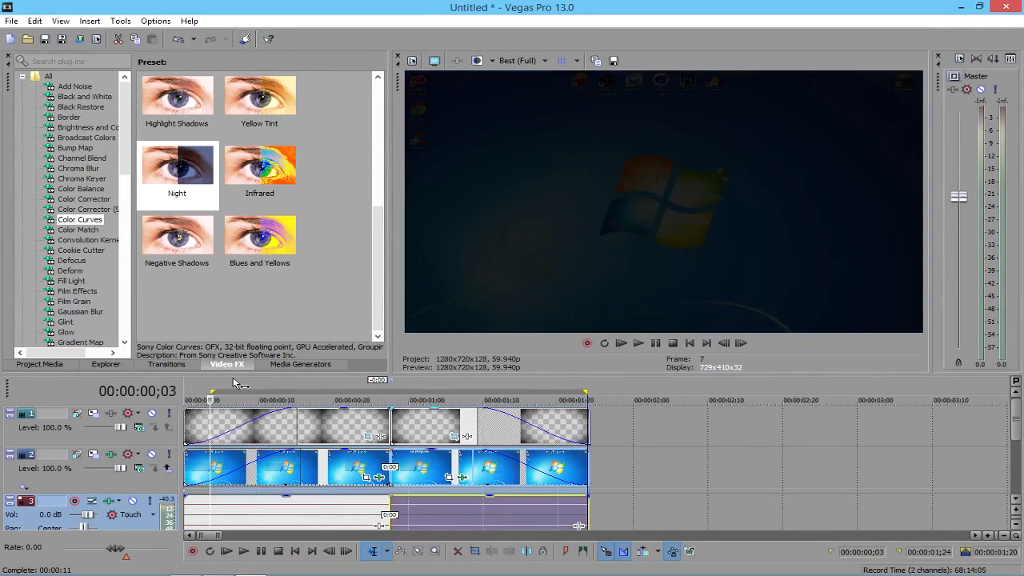
left_click(390, 392)
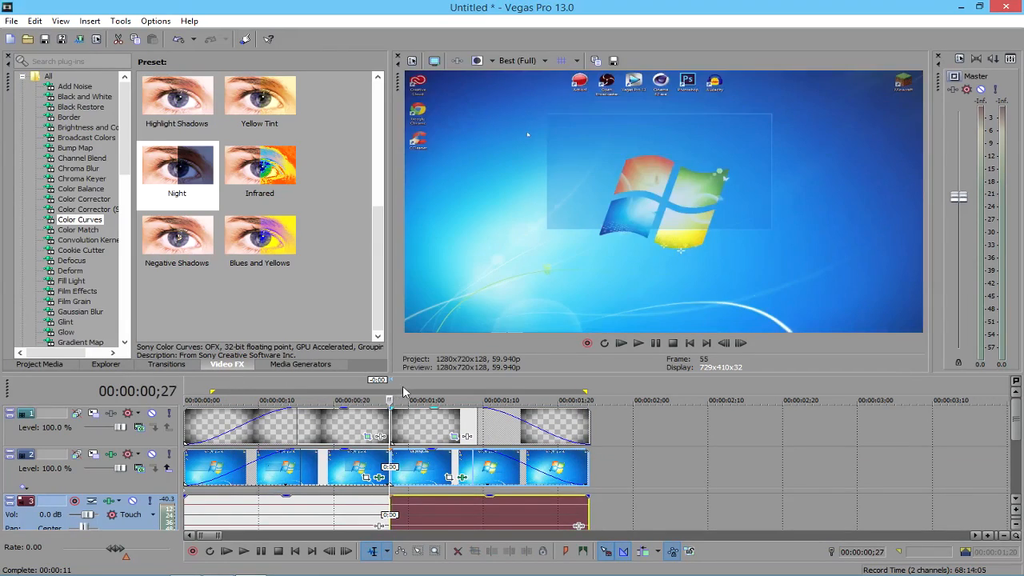
left_click(618, 394)
left_click_drag(590, 384, 162, 363)
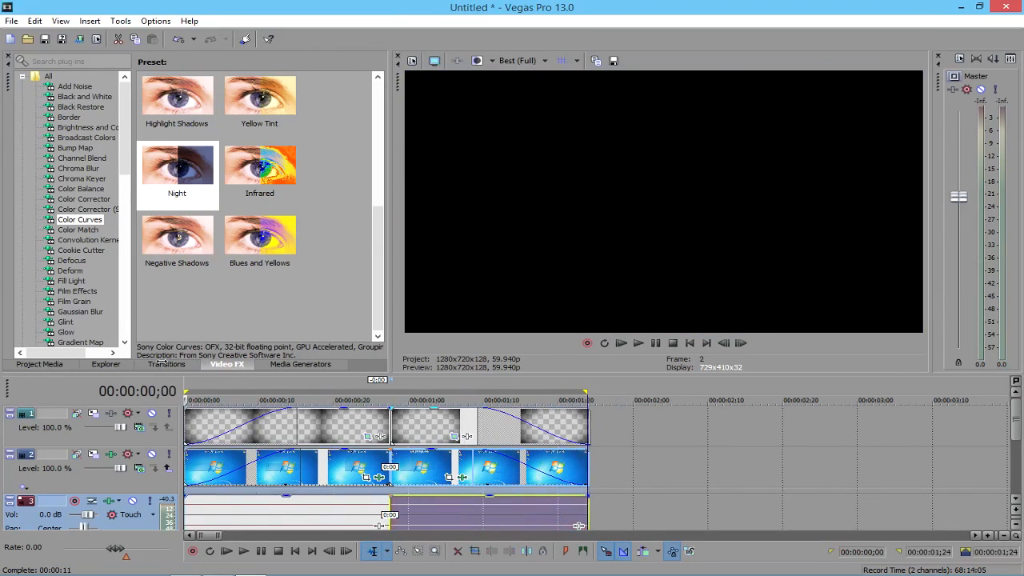
left_click_drag(590, 383, 178, 394)
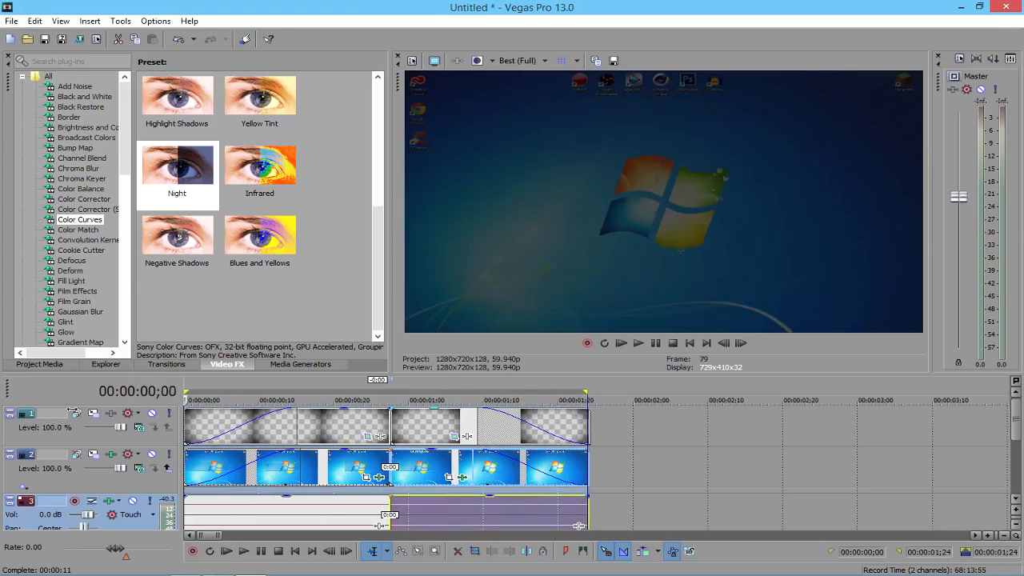
Step: Collapse the time selection at the end of the clips and place the playhead at 00:00:01;28
left_click(599, 441)
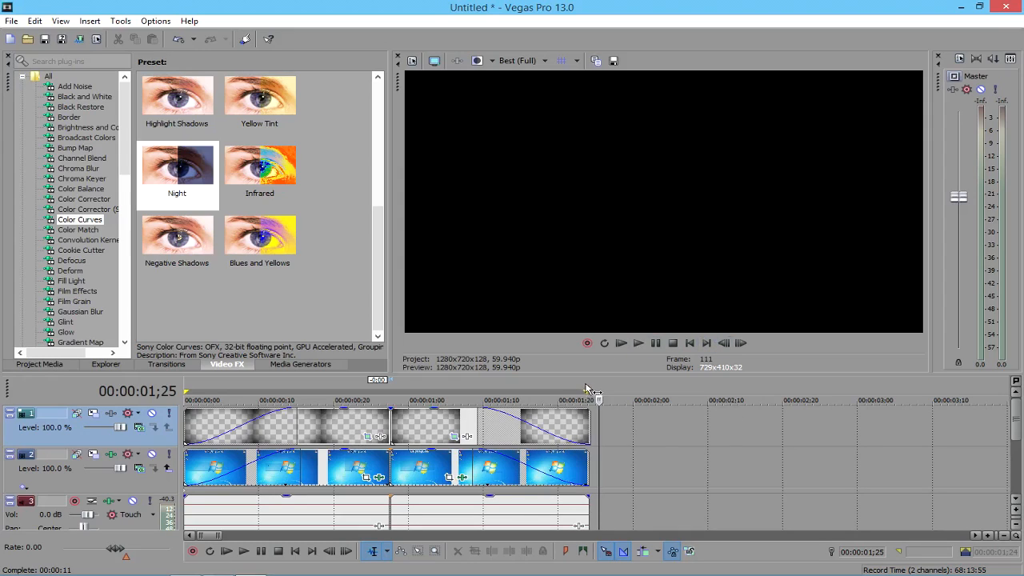
mouse_move(591, 405)
left_mouse_down()
mouse_move(185, 407)
mouse_move(602, 407)
mouse_move(589, 406)
left_mouse_up()
left_click(618, 383)
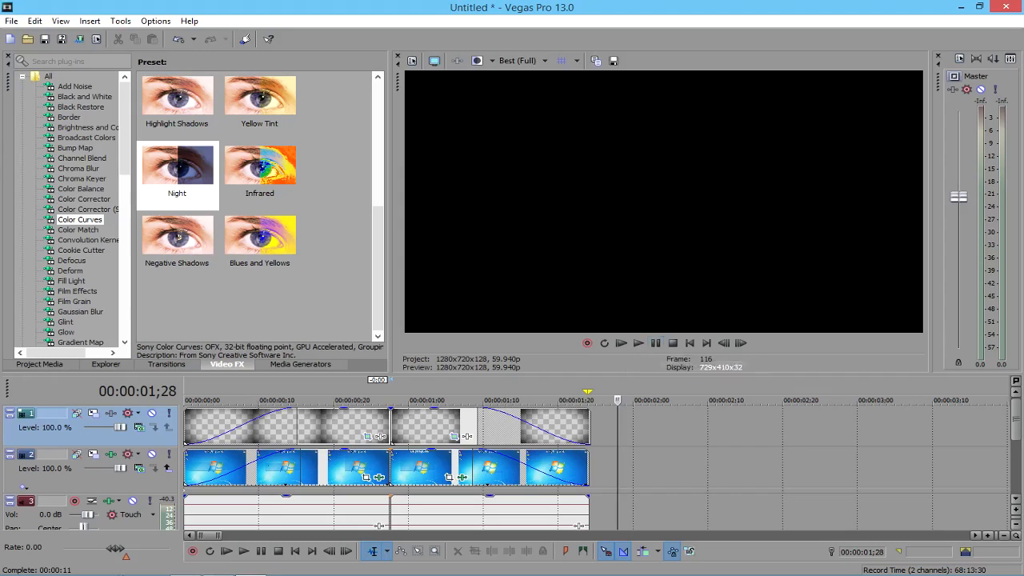
Step: Switch to Chrome, go through the Elite channel to its Video Manager and open the uploaded "Ultimate Guide To Making Videos" video
left_click(118, 572)
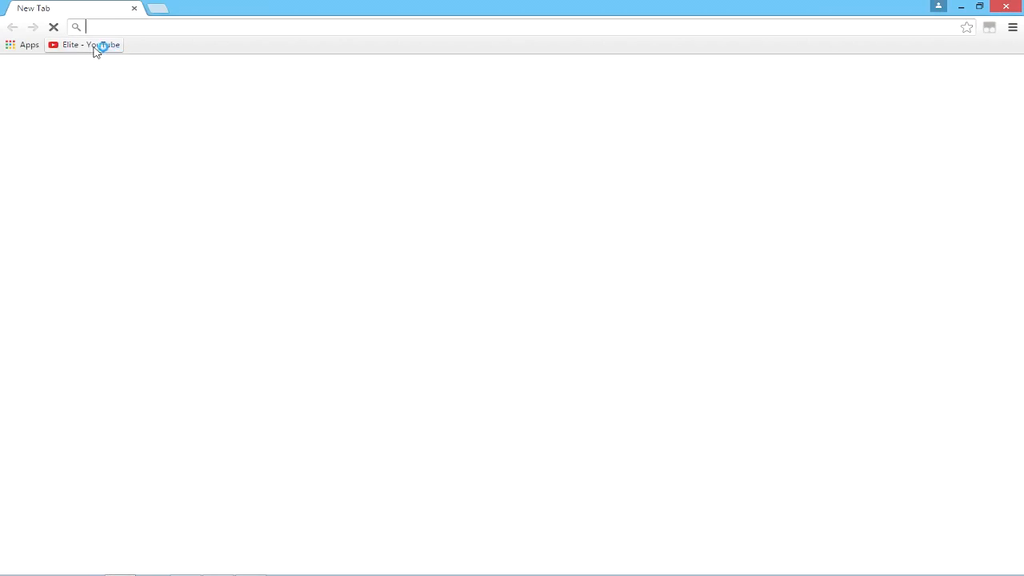
left_click(94, 45)
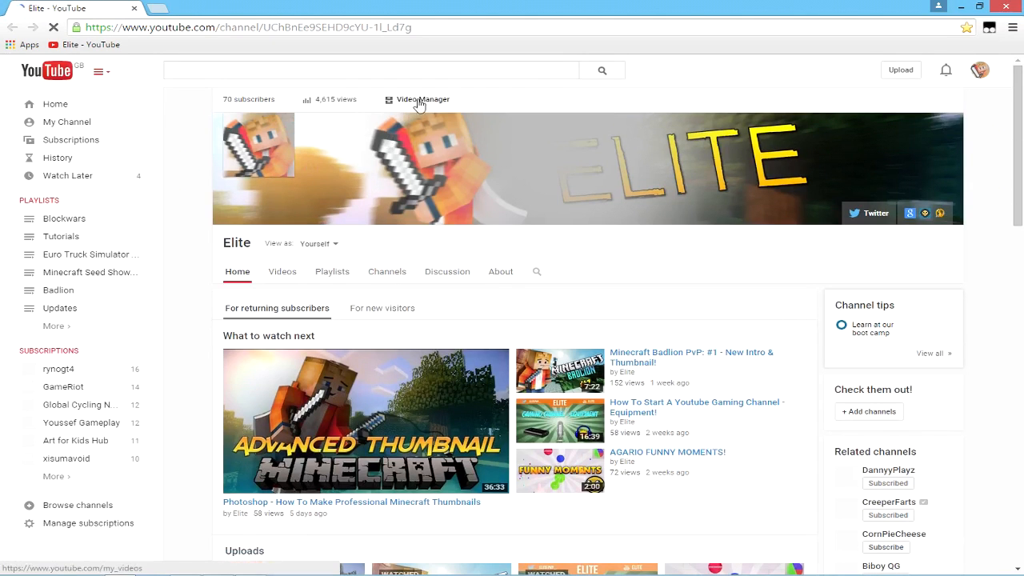
left_click(418, 105)
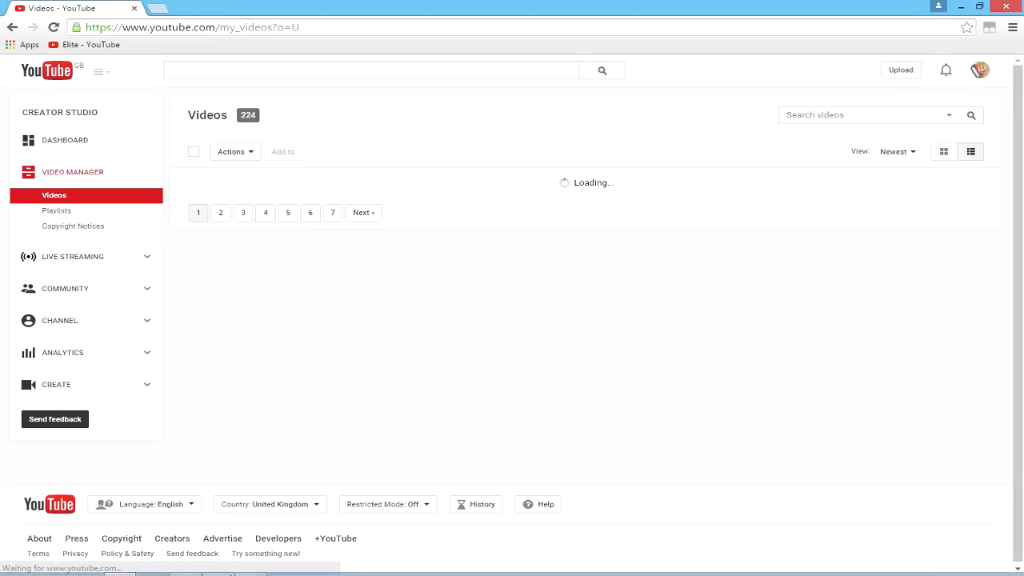
left_click(405, 183)
Step: Set the video's playback quality to 720p60 and play it
left_click(585, 388)
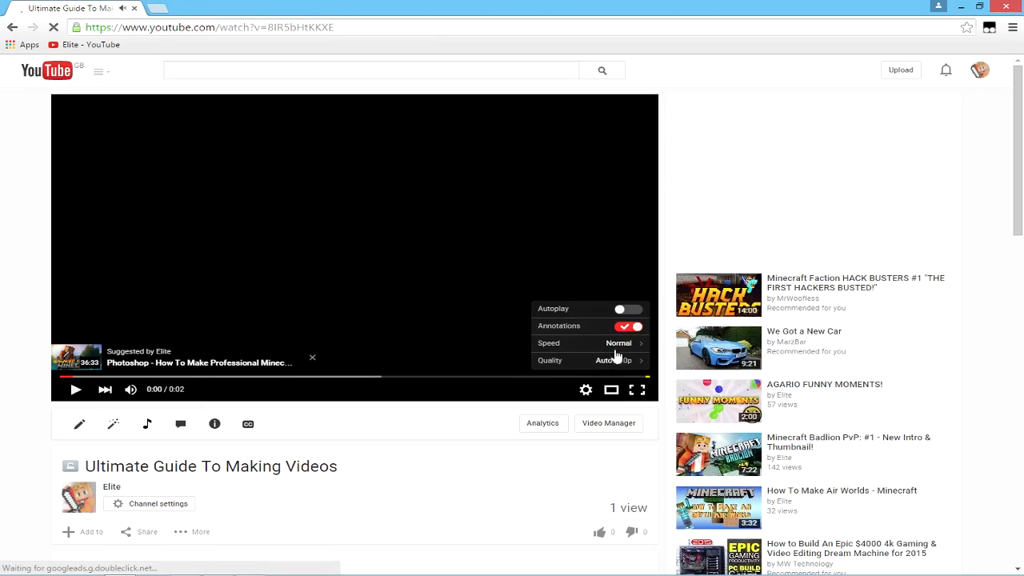
left_click(615, 359)
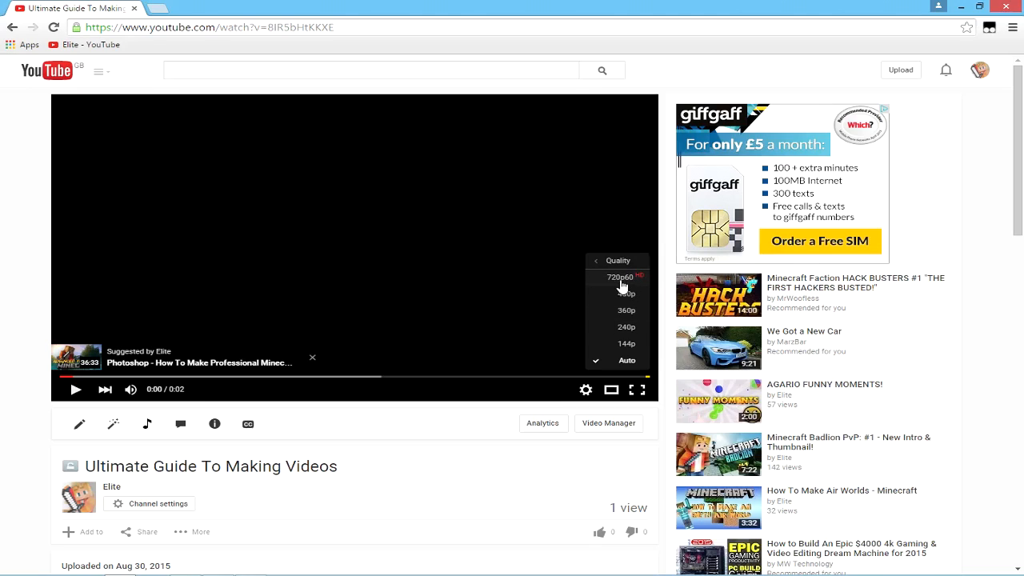
left_click(622, 278)
left_click(76, 389)
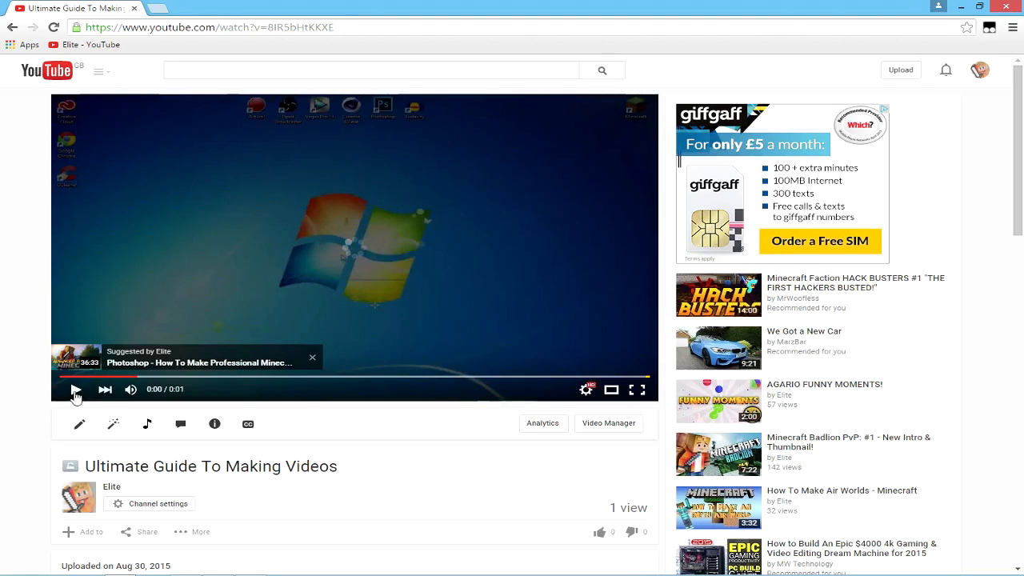